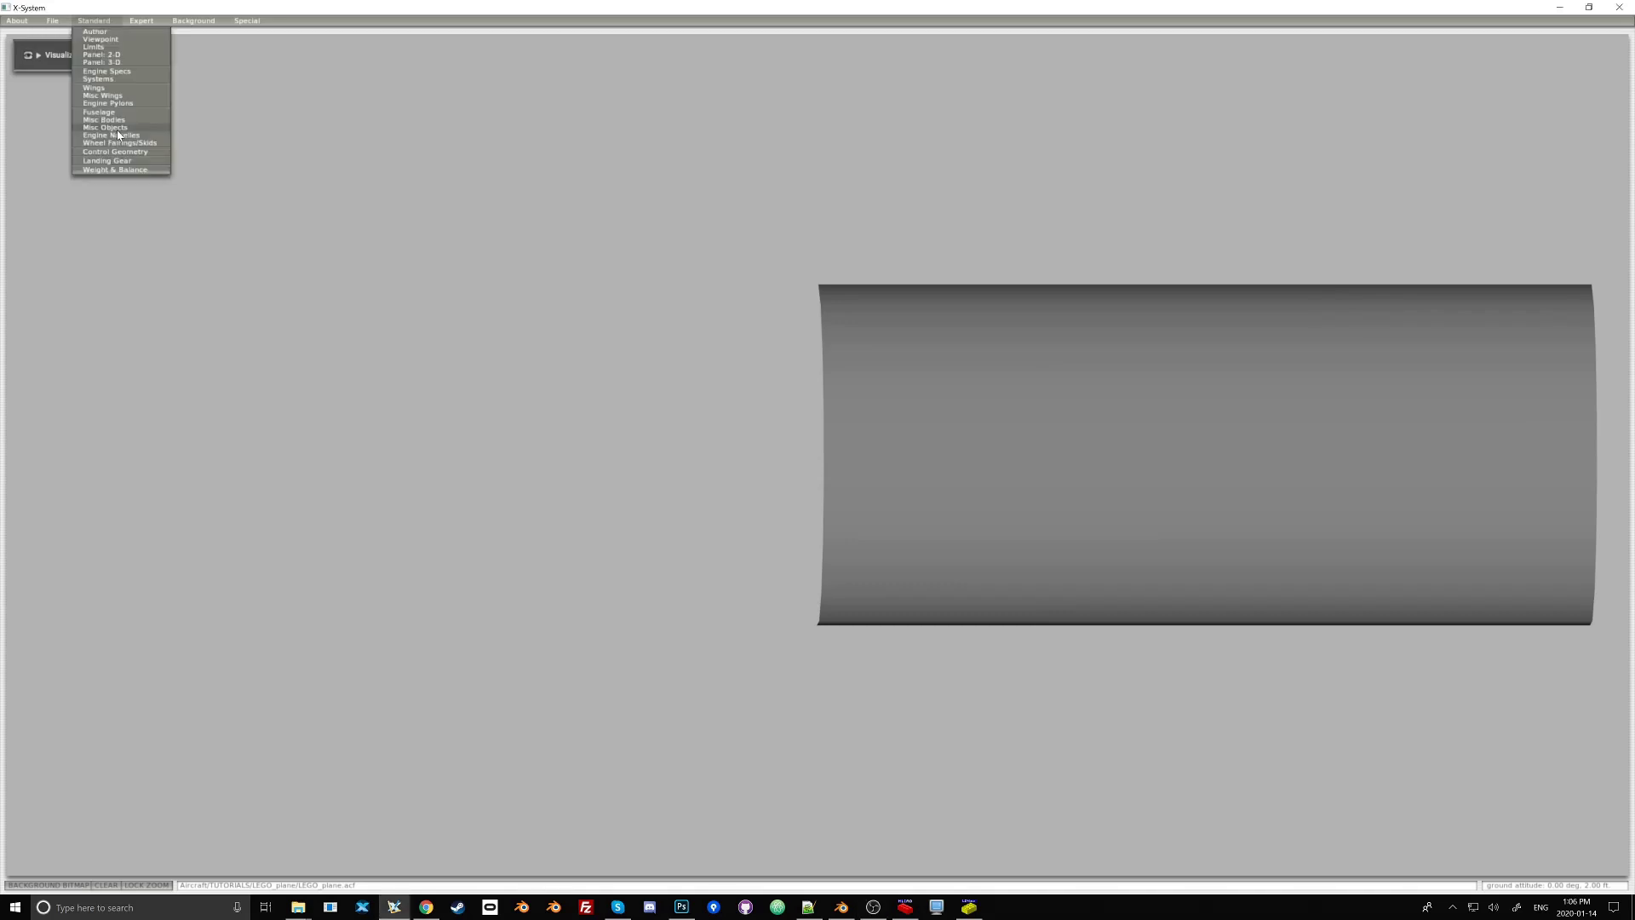
- Add Ext_01.obj from the LEGO_plane objects folder as a misc object and set its shadow mode to All Views
{"action": "left_click", "coordinate": [118, 129]}
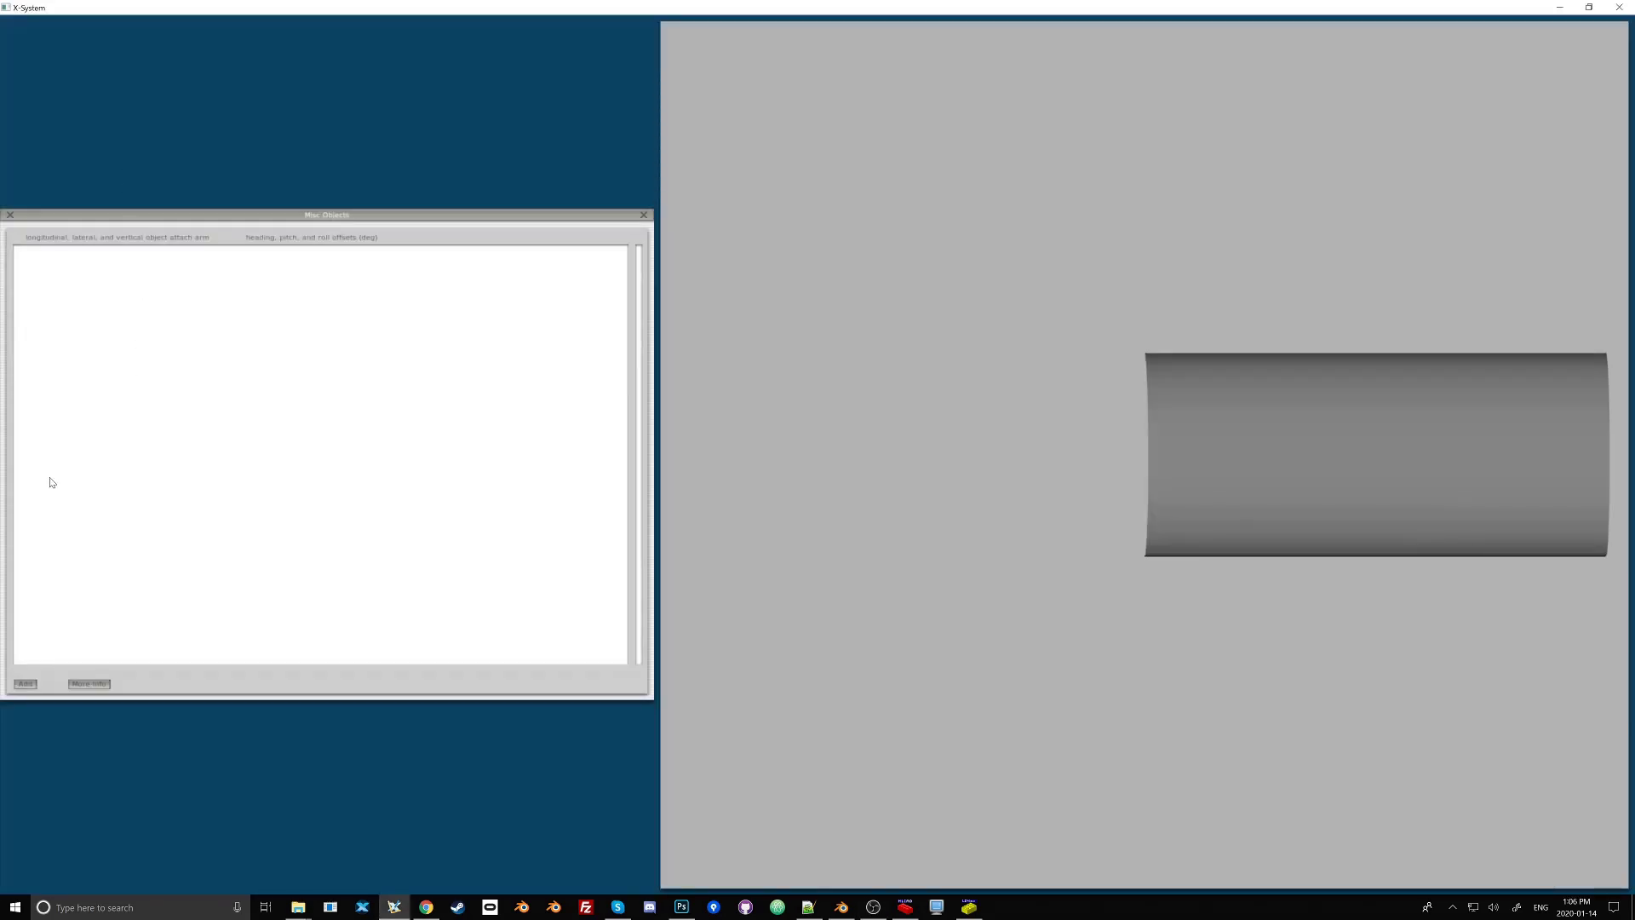
{"action": "left_click", "coordinate": [27, 684]}
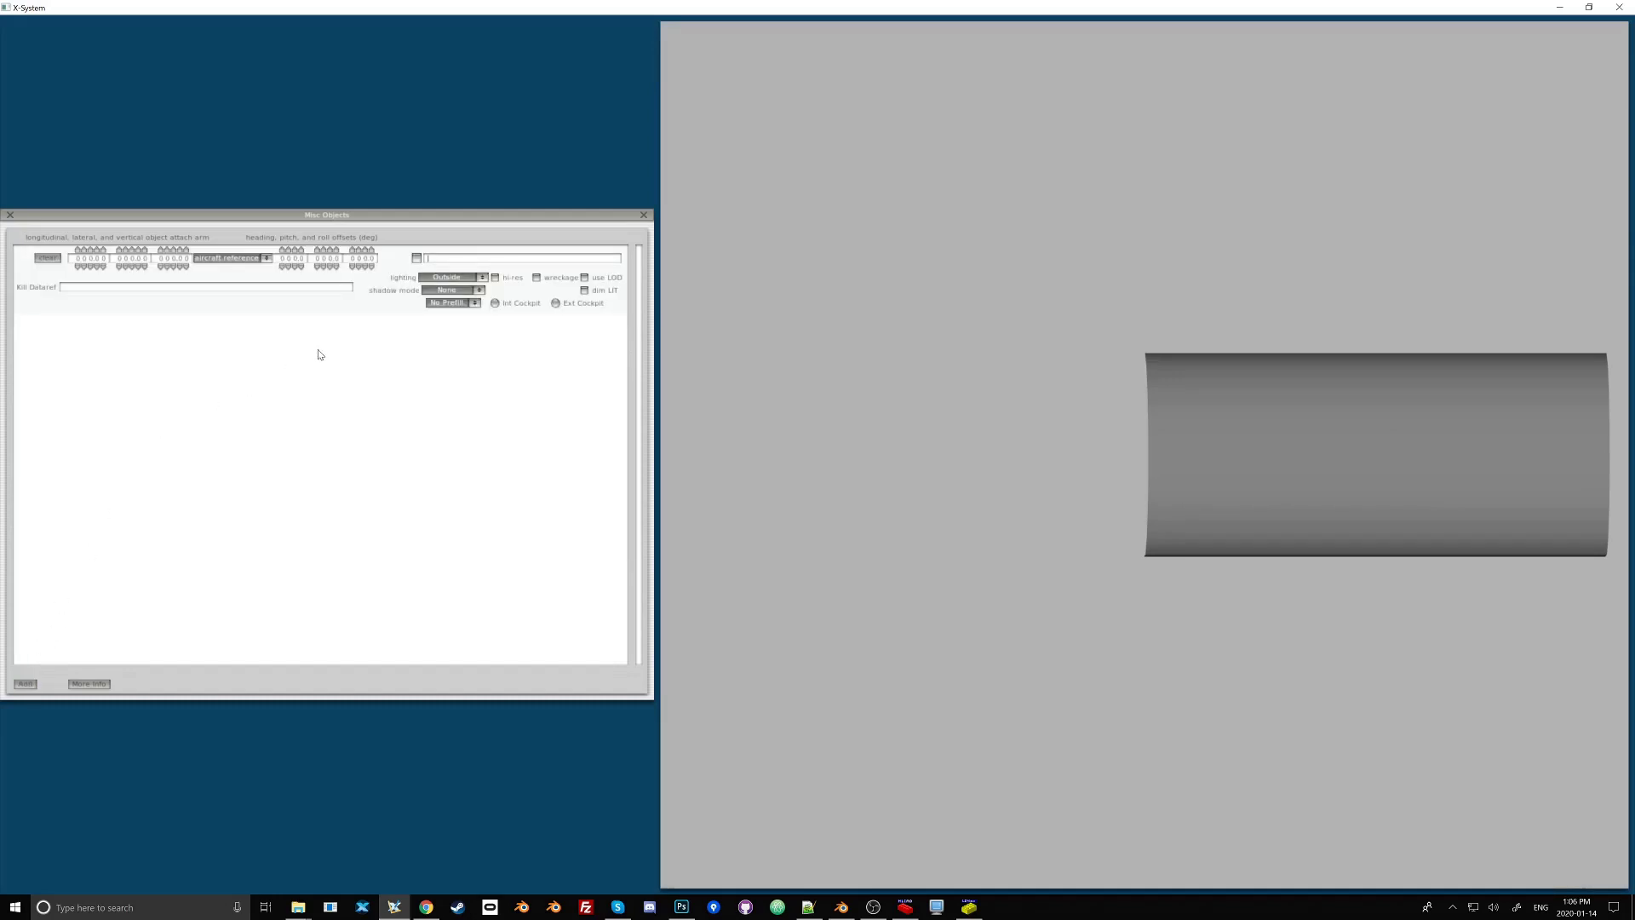
{"action": "left_click", "coordinate": [416, 258]}
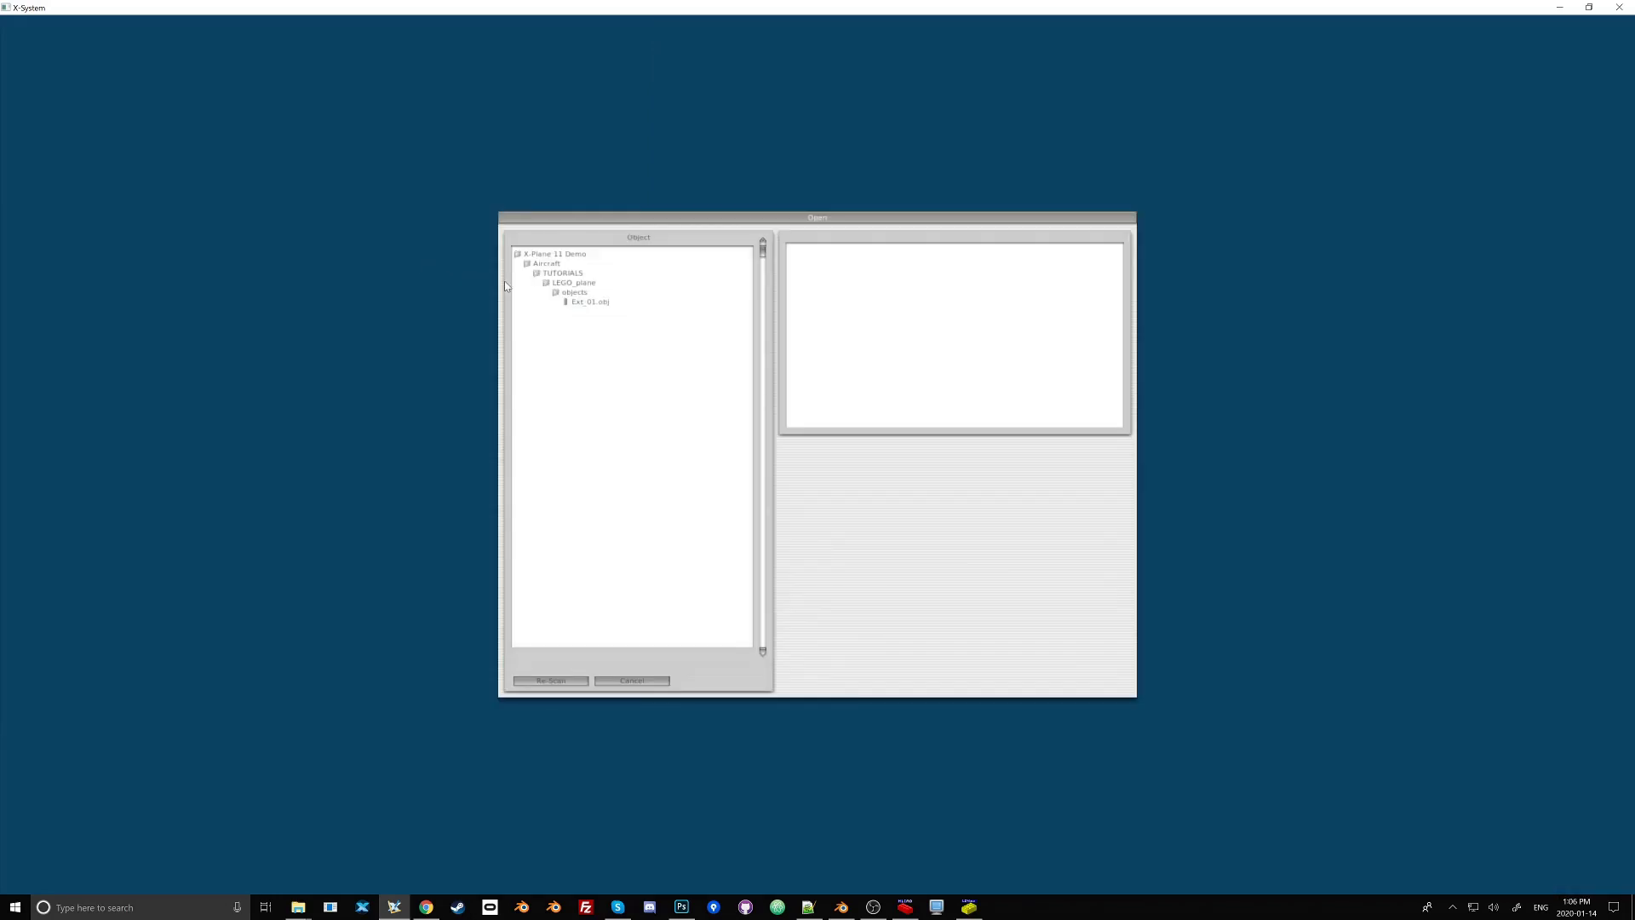
{"action": "left_click", "coordinate": [588, 301]}
{"action": "left_click", "coordinate": [701, 681]}
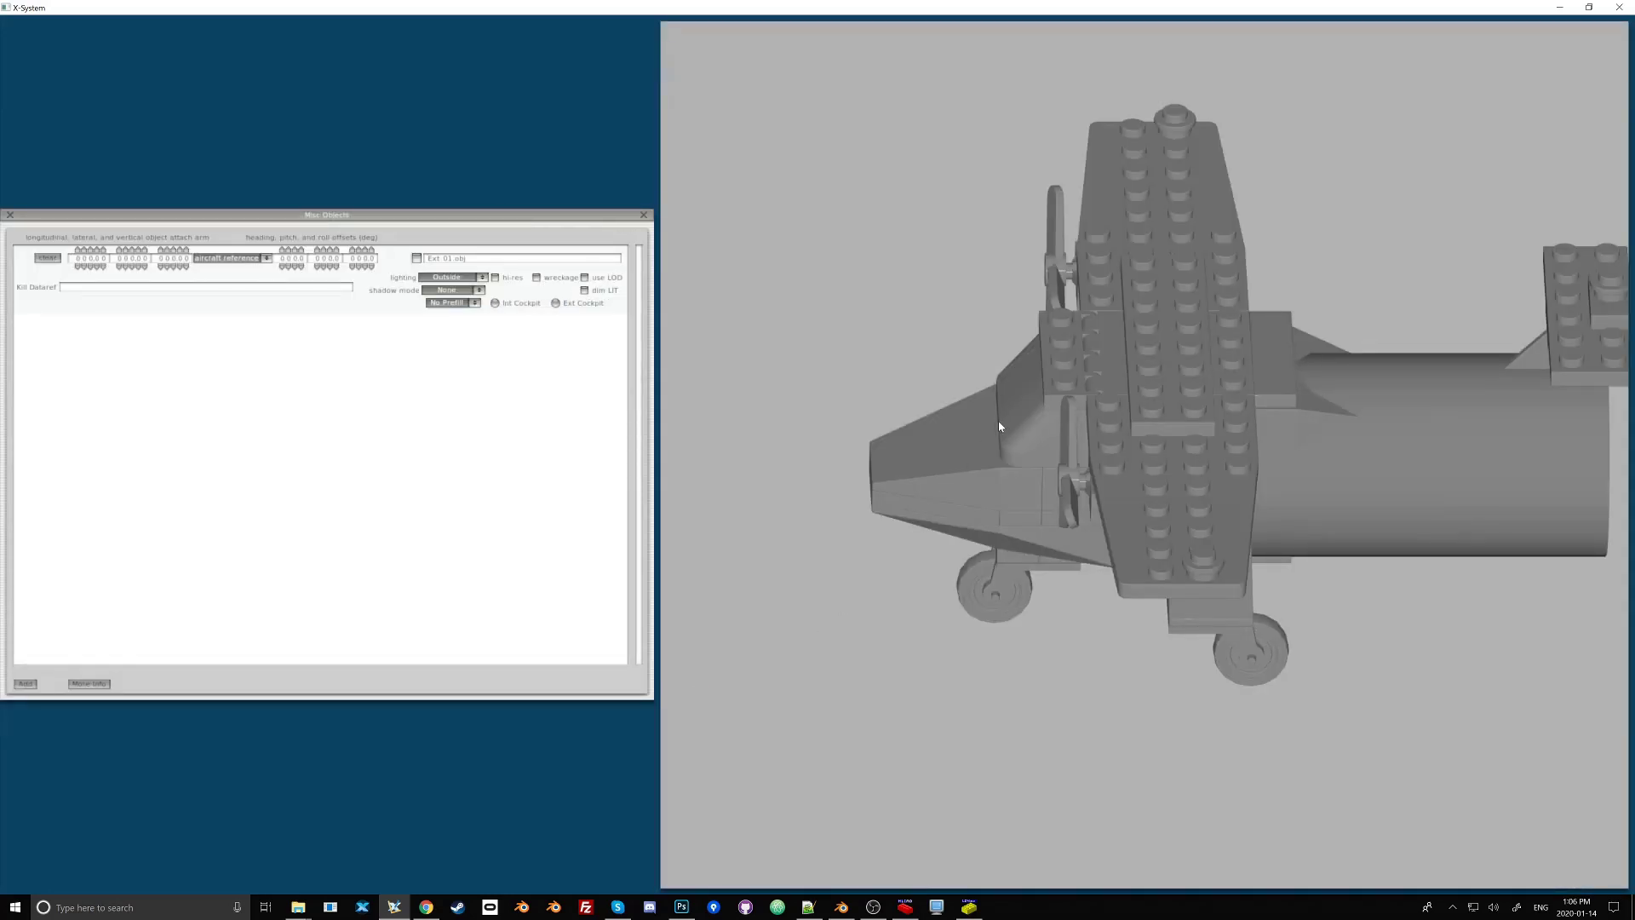
{"action": "left_click", "coordinate": [476, 292]}
{"action": "left_click", "coordinate": [452, 315]}
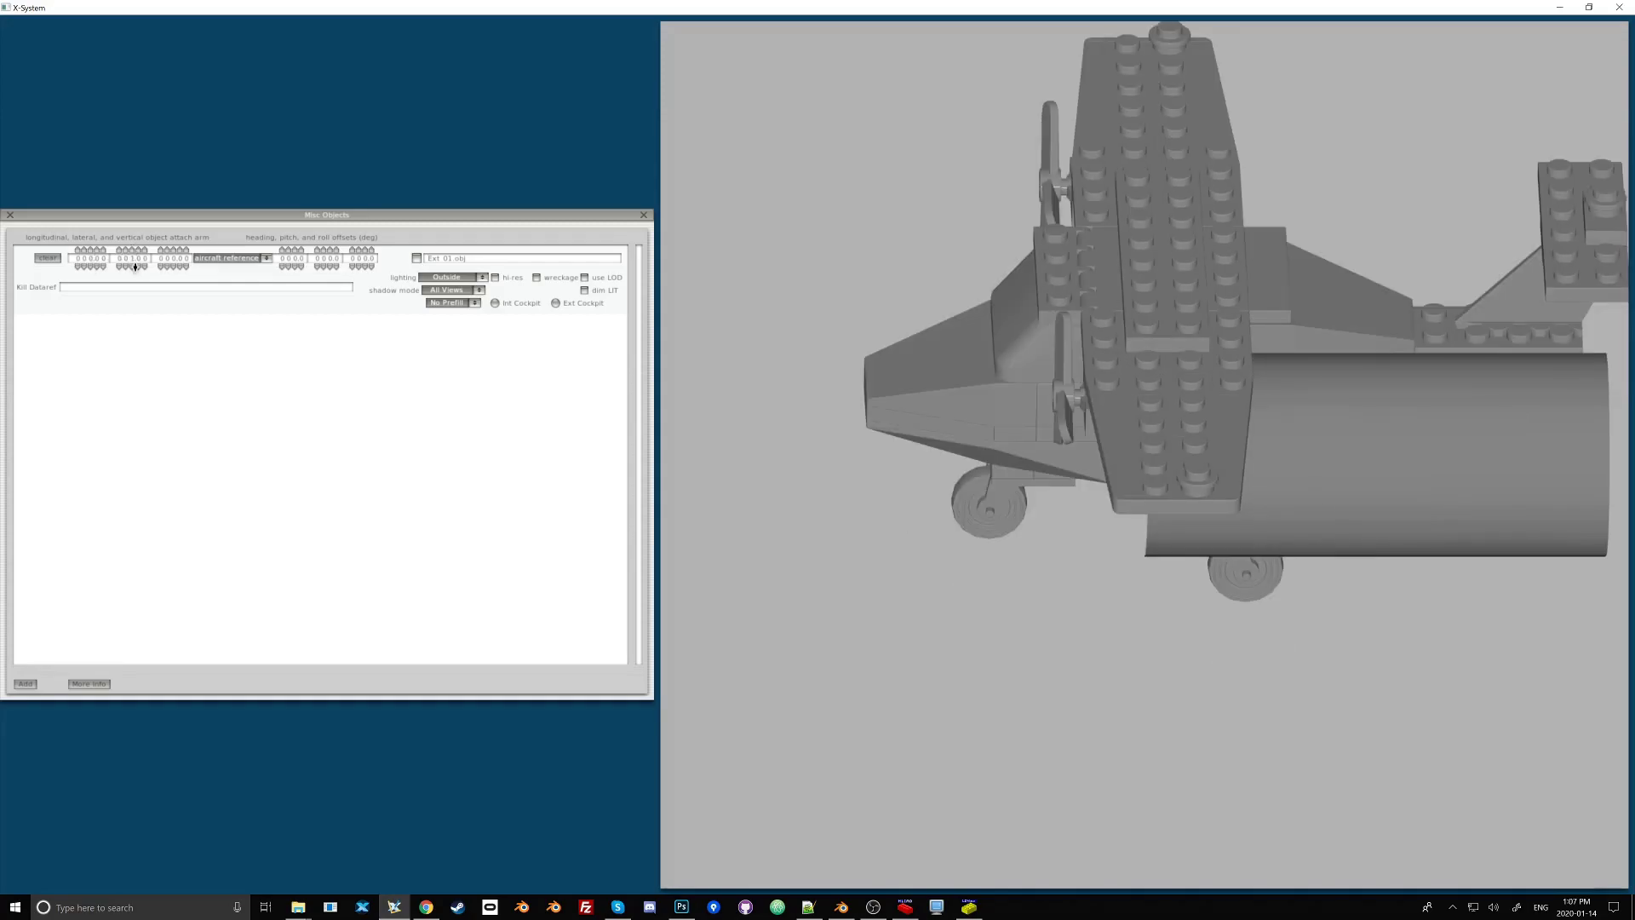
- Try out the object's vertical arm and heading offsets, returning both to zero
{"action": "left_click", "coordinate": [174, 266]}
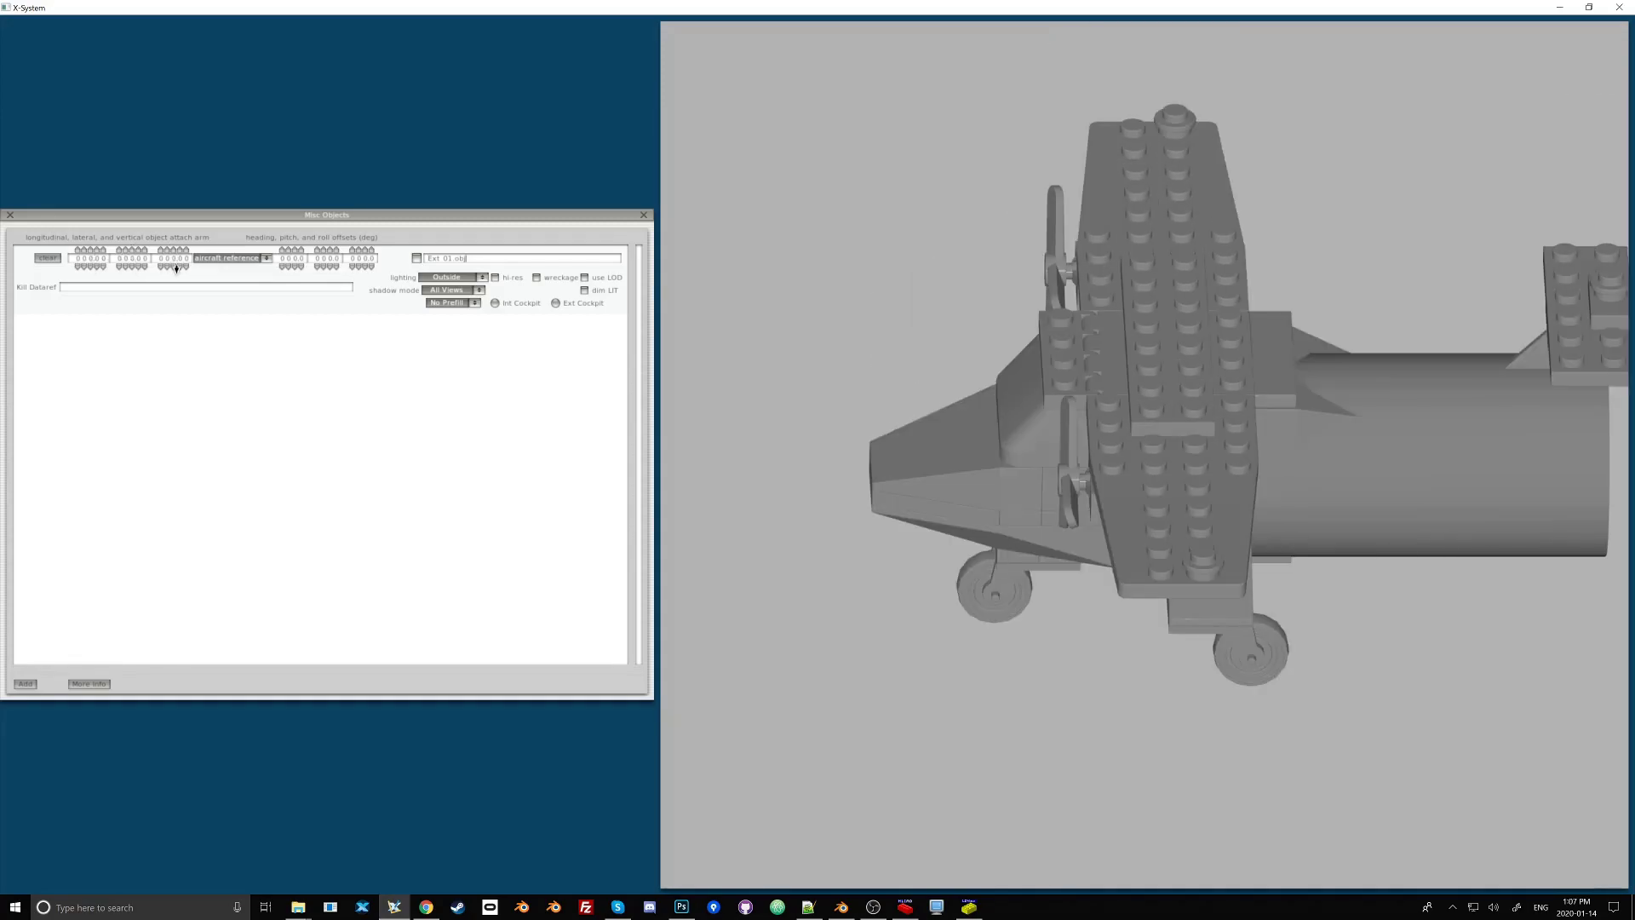
{"action": "left_click", "coordinate": [174, 267]}
{"action": "left_click", "coordinate": [178, 253]}
{"action": "left_click", "coordinate": [291, 250]}
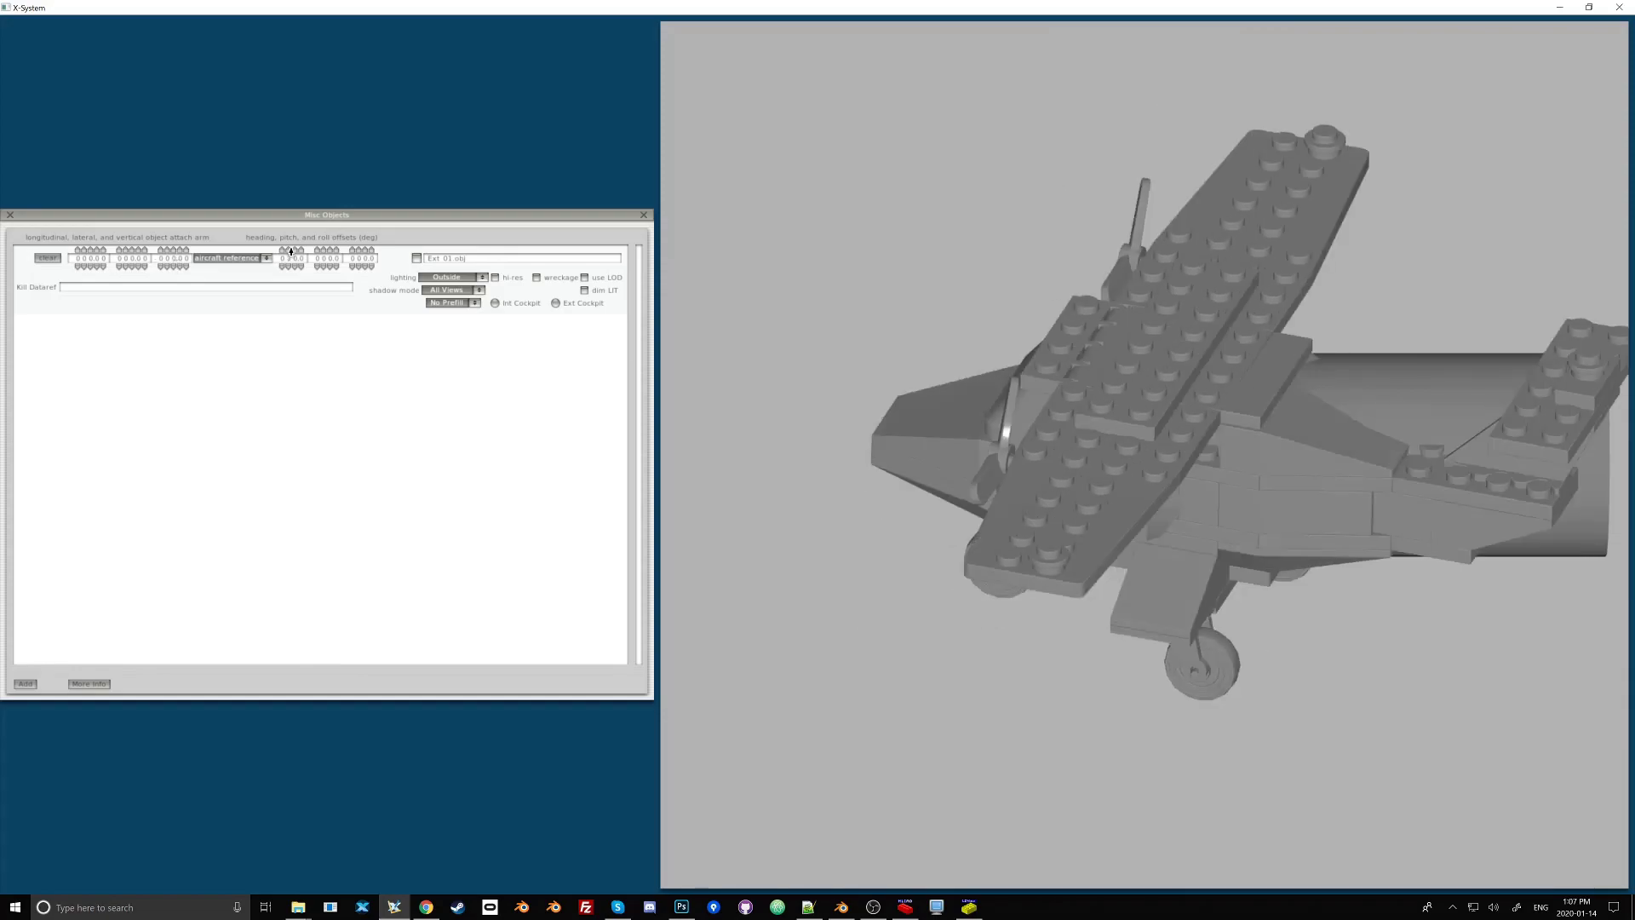
{"action": "left_click", "coordinate": [291, 268]}
{"action": "left_click", "coordinate": [291, 267]}
{"action": "left_click", "coordinate": [291, 267]}
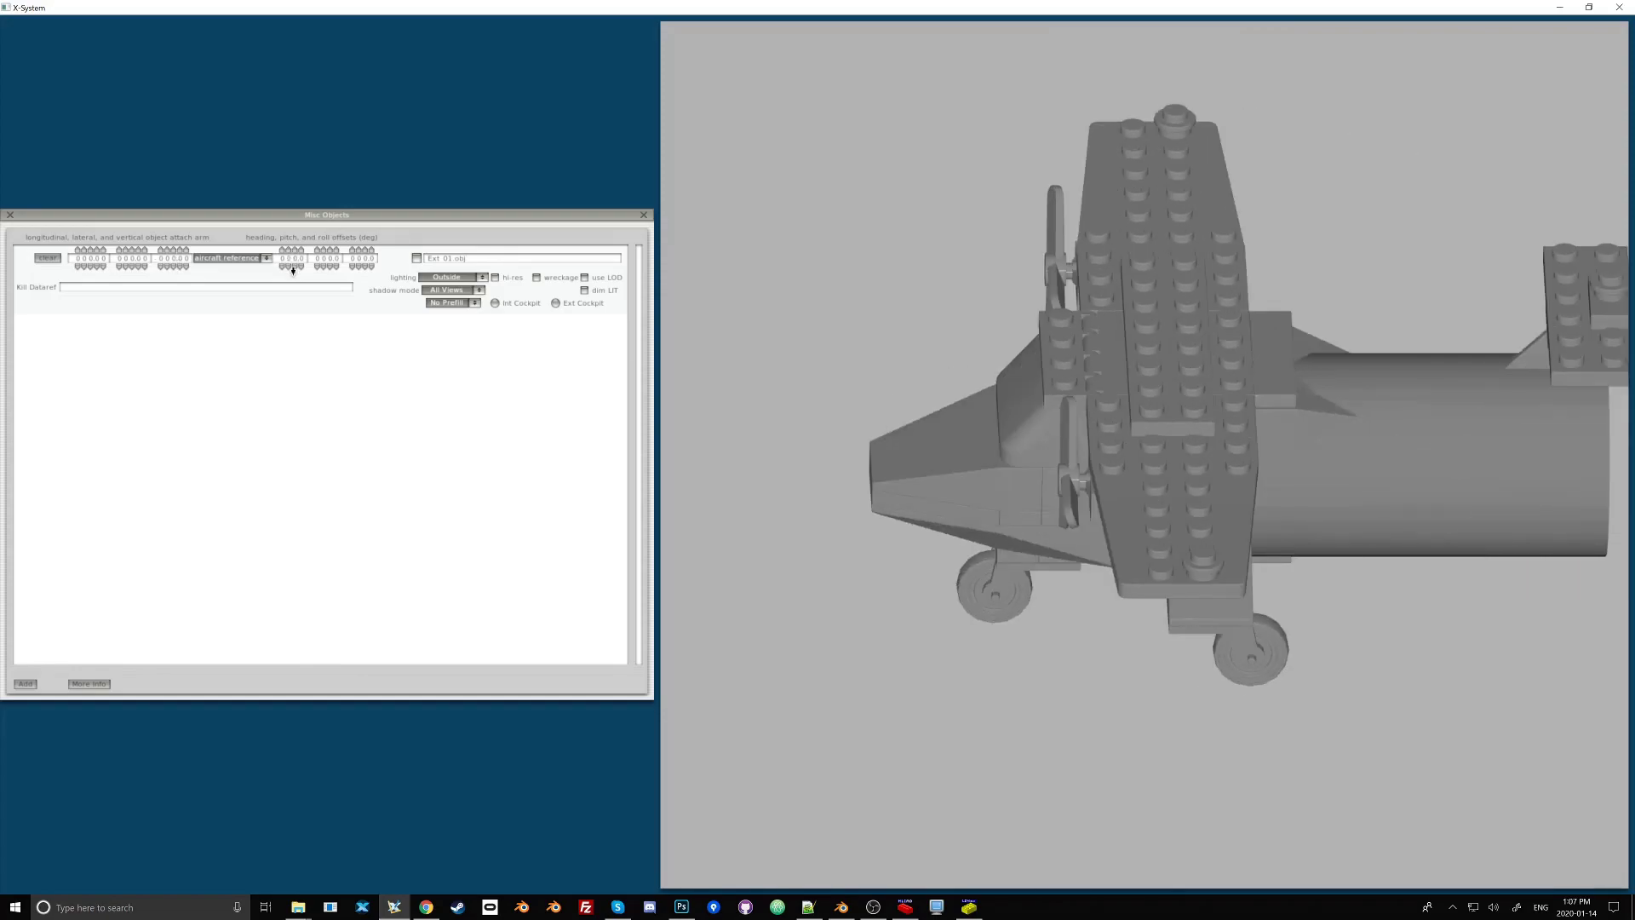
{"action": "key", "text": "Return"}
- Turn on editing in metric units in the viewpoint settings
{"action": "left_click", "coordinate": [117, 24]}
{"action": "left_click", "coordinate": [113, 44]}
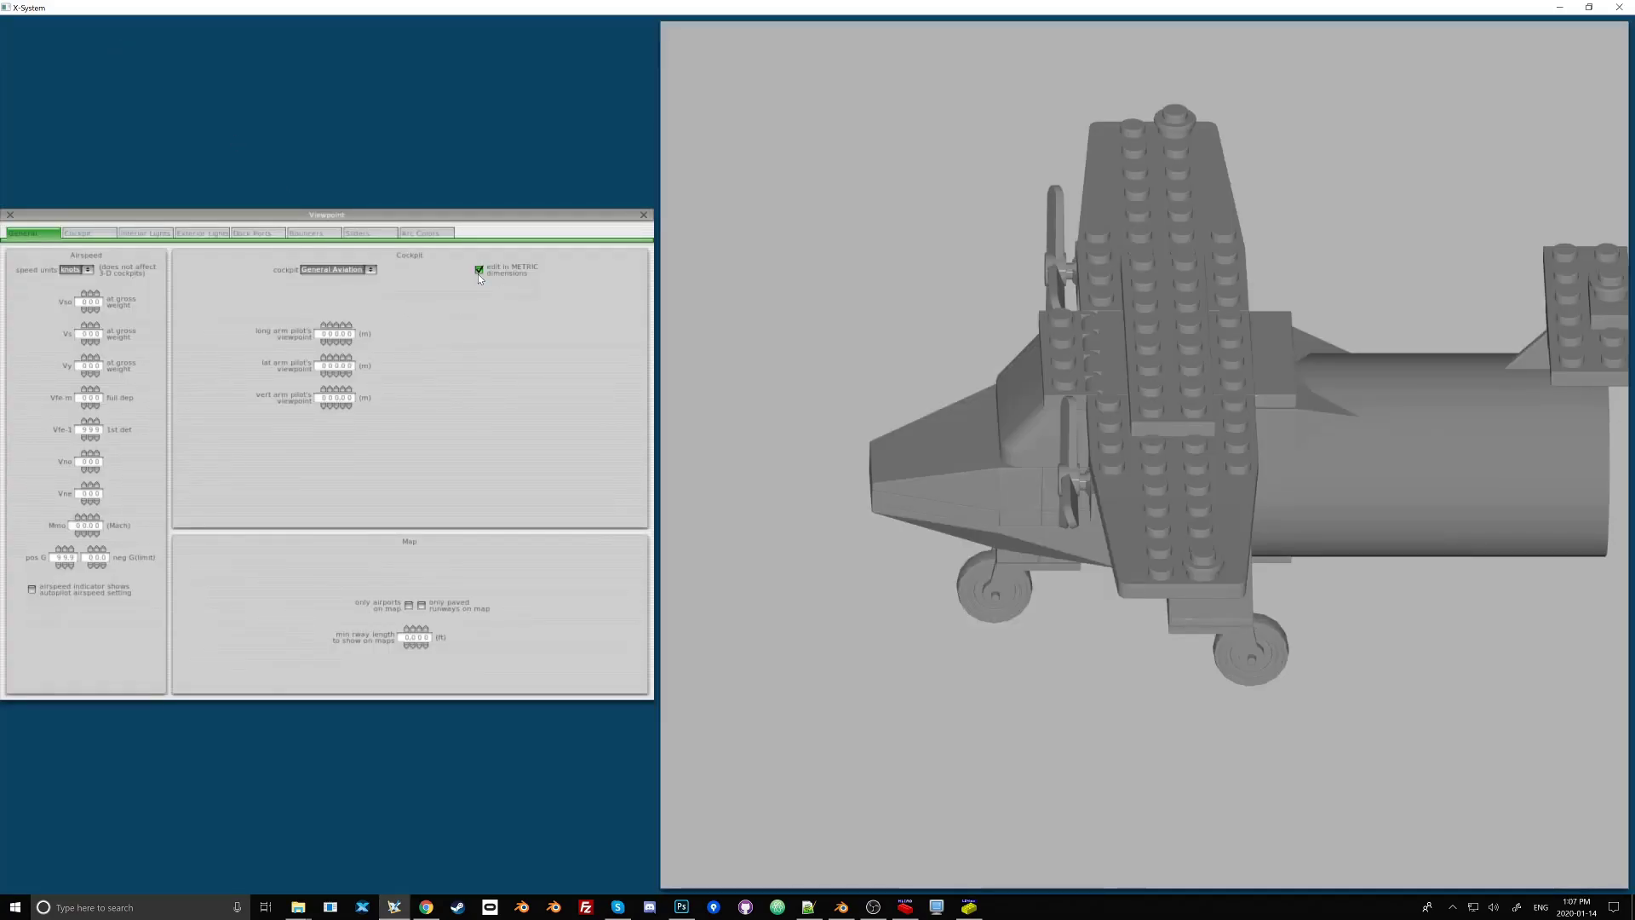
{"action": "left_click", "coordinate": [643, 216]}
- Expand the visualized objects and toggle Ext_01.obj off and on to compare it with the default fuselage
{"action": "left_click", "coordinate": [46, 69]}
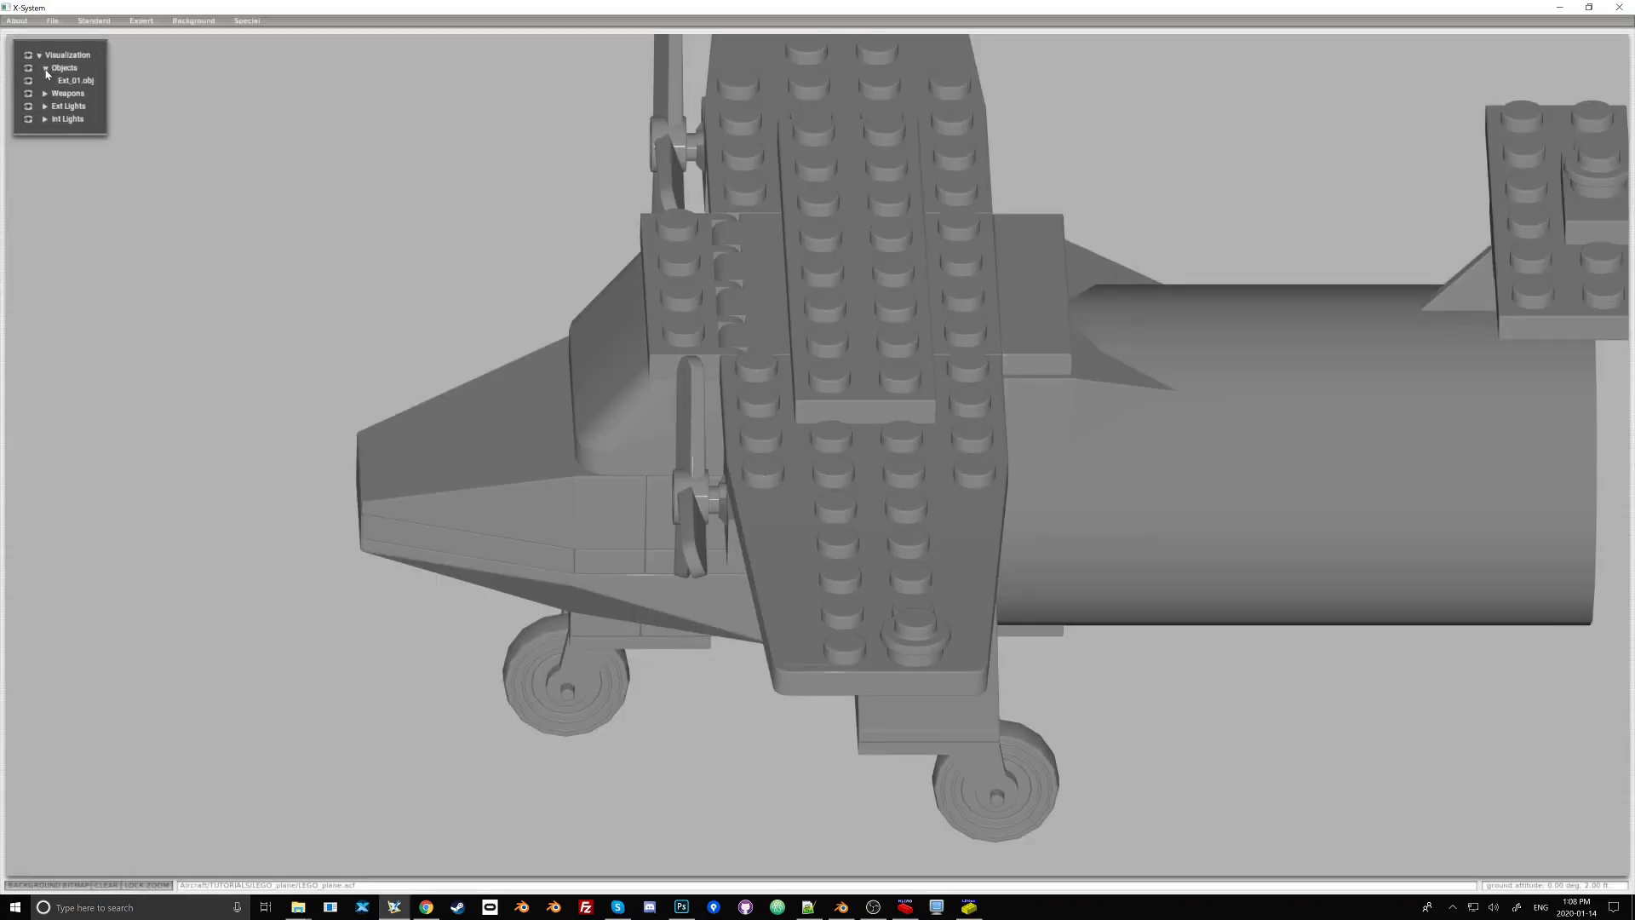
{"action": "left_click", "coordinate": [29, 81]}
{"action": "left_click", "coordinate": [29, 81]}
{"action": "left_click", "coordinate": [29, 81]}
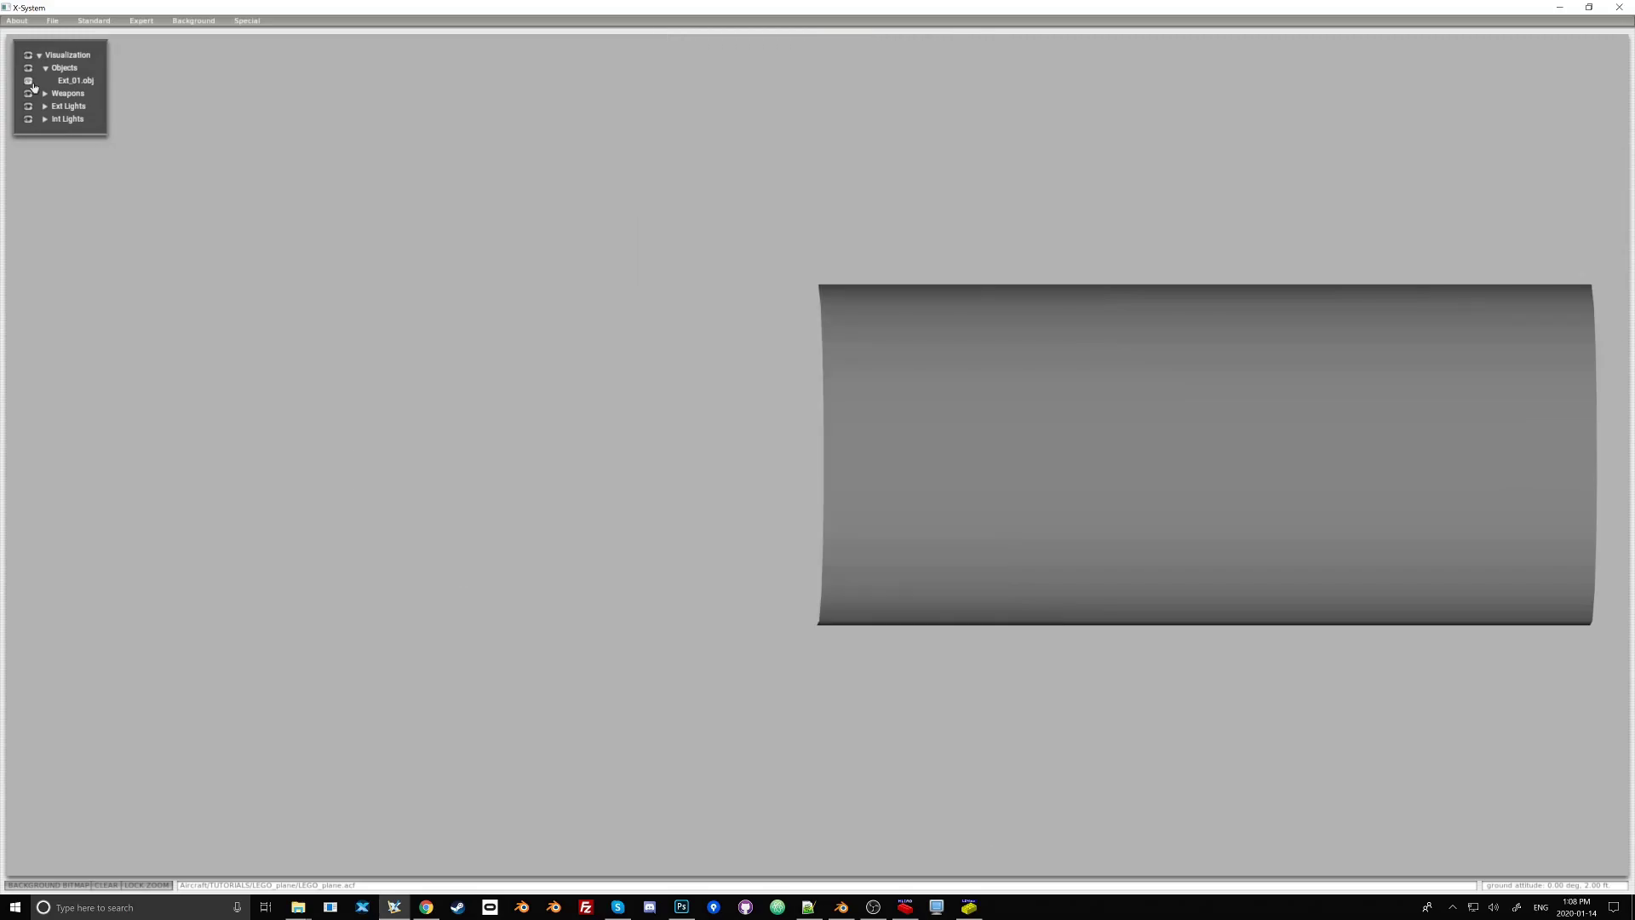
{"action": "left_click", "coordinate": [29, 81]}
{"action": "left_click", "coordinate": [29, 81]}
{"action": "left_click", "coordinate": [29, 81]}
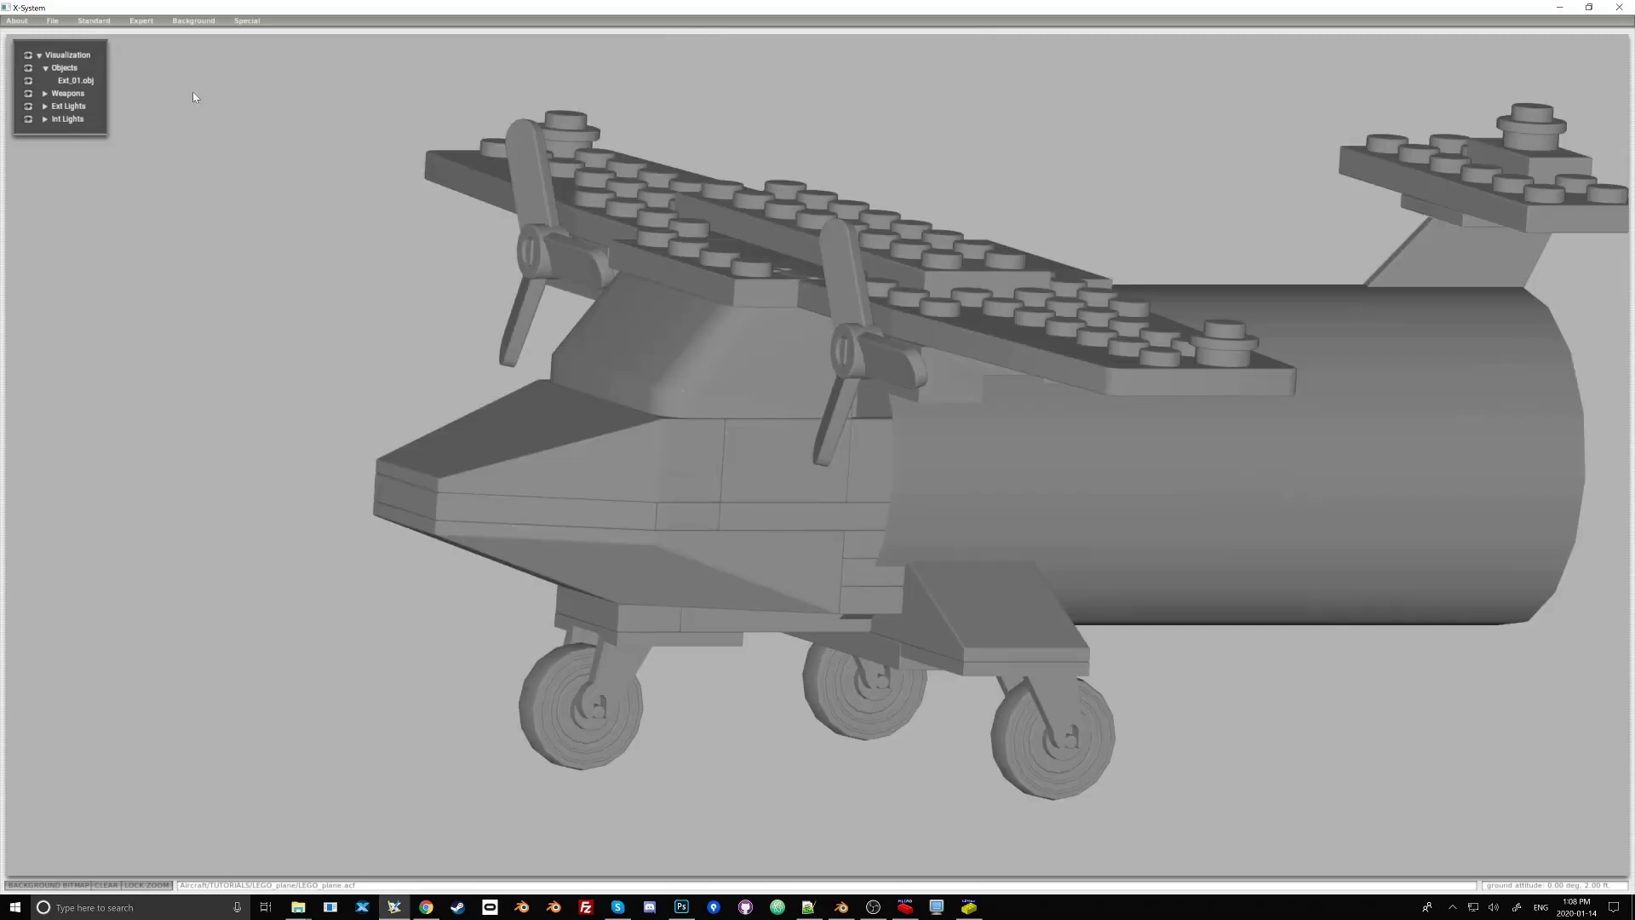
- Try hiding and showing all parts, and make only the fuselage invisible in the part visibility settings
{"action": "left_click", "coordinate": [158, 20]}
{"action": "left_click", "coordinate": [170, 98]}
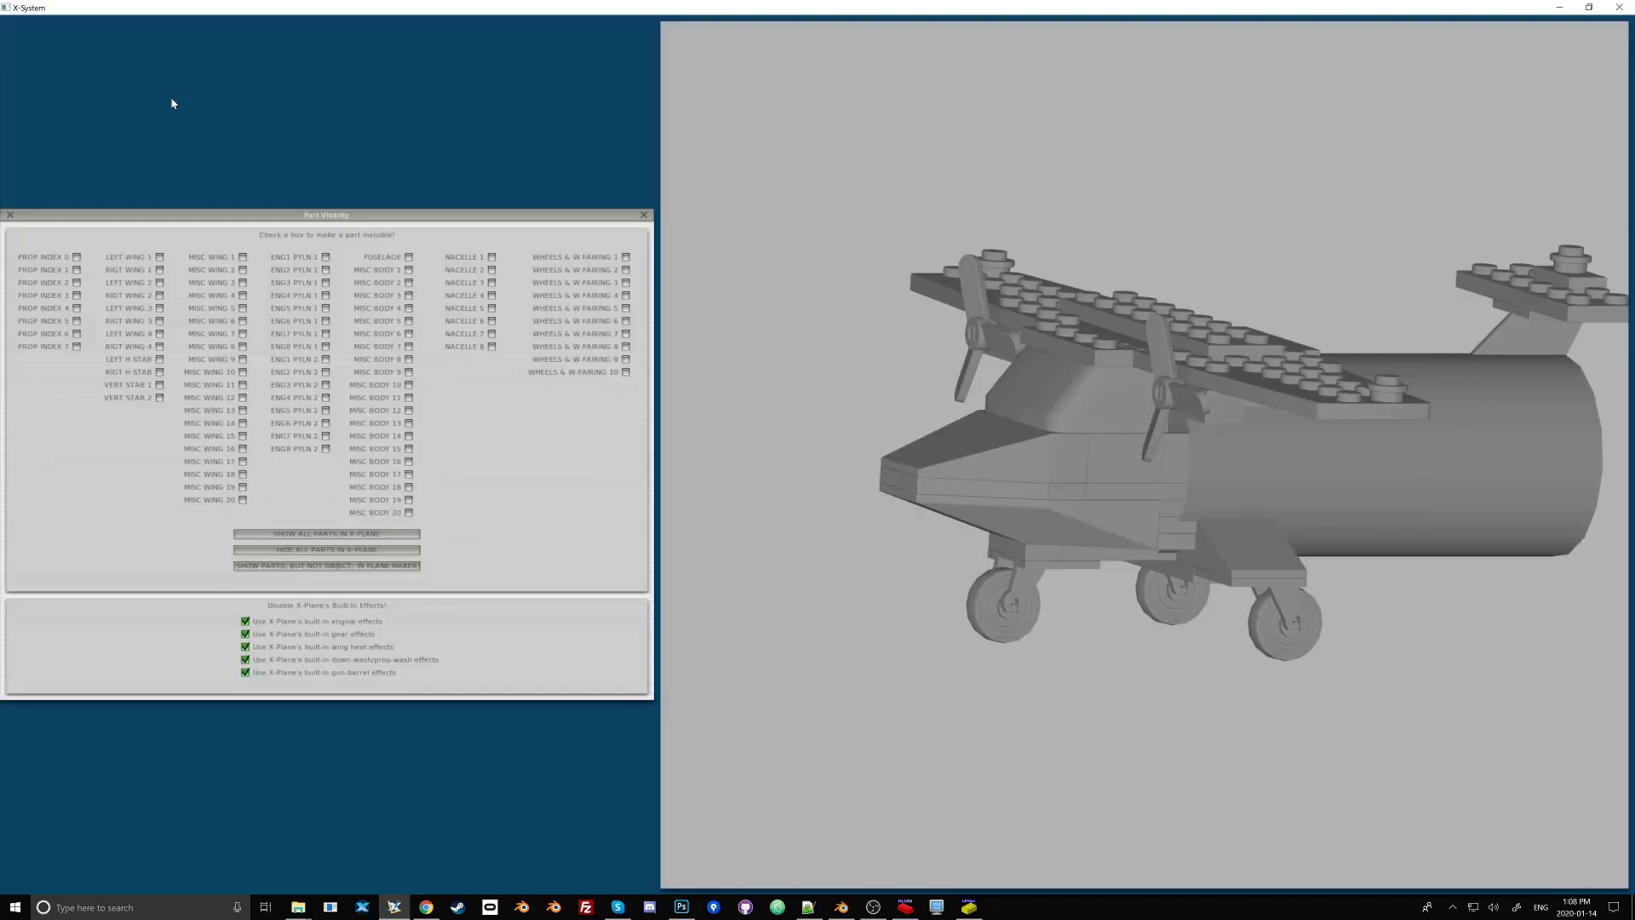
{"action": "left_click", "coordinate": [333, 550]}
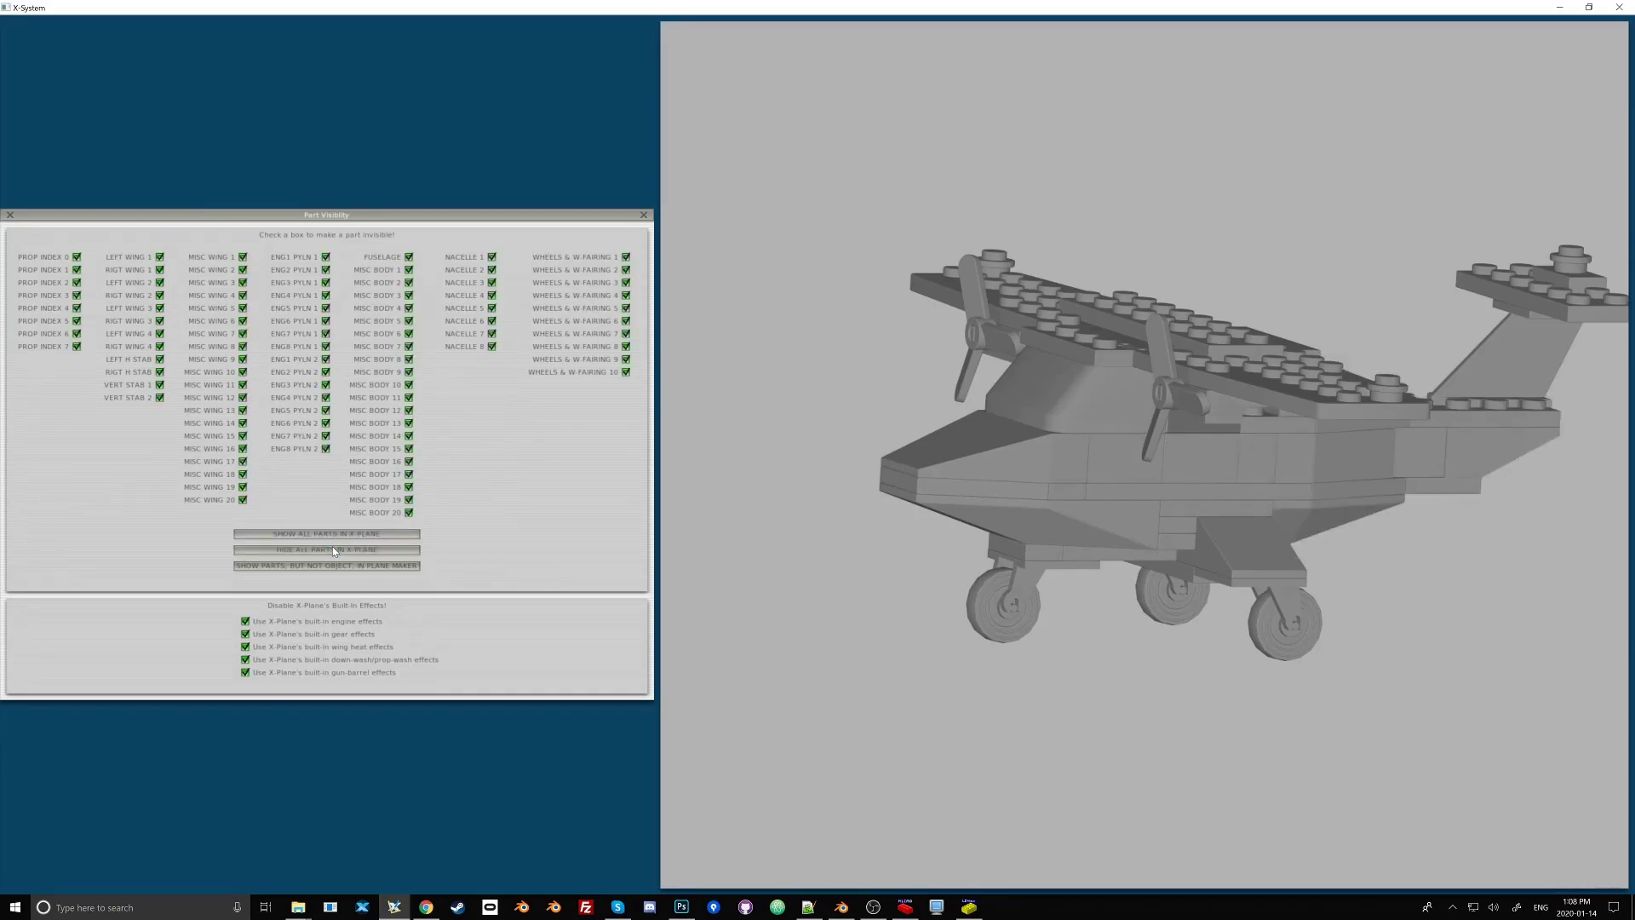
{"action": "left_click", "coordinate": [336, 534]}
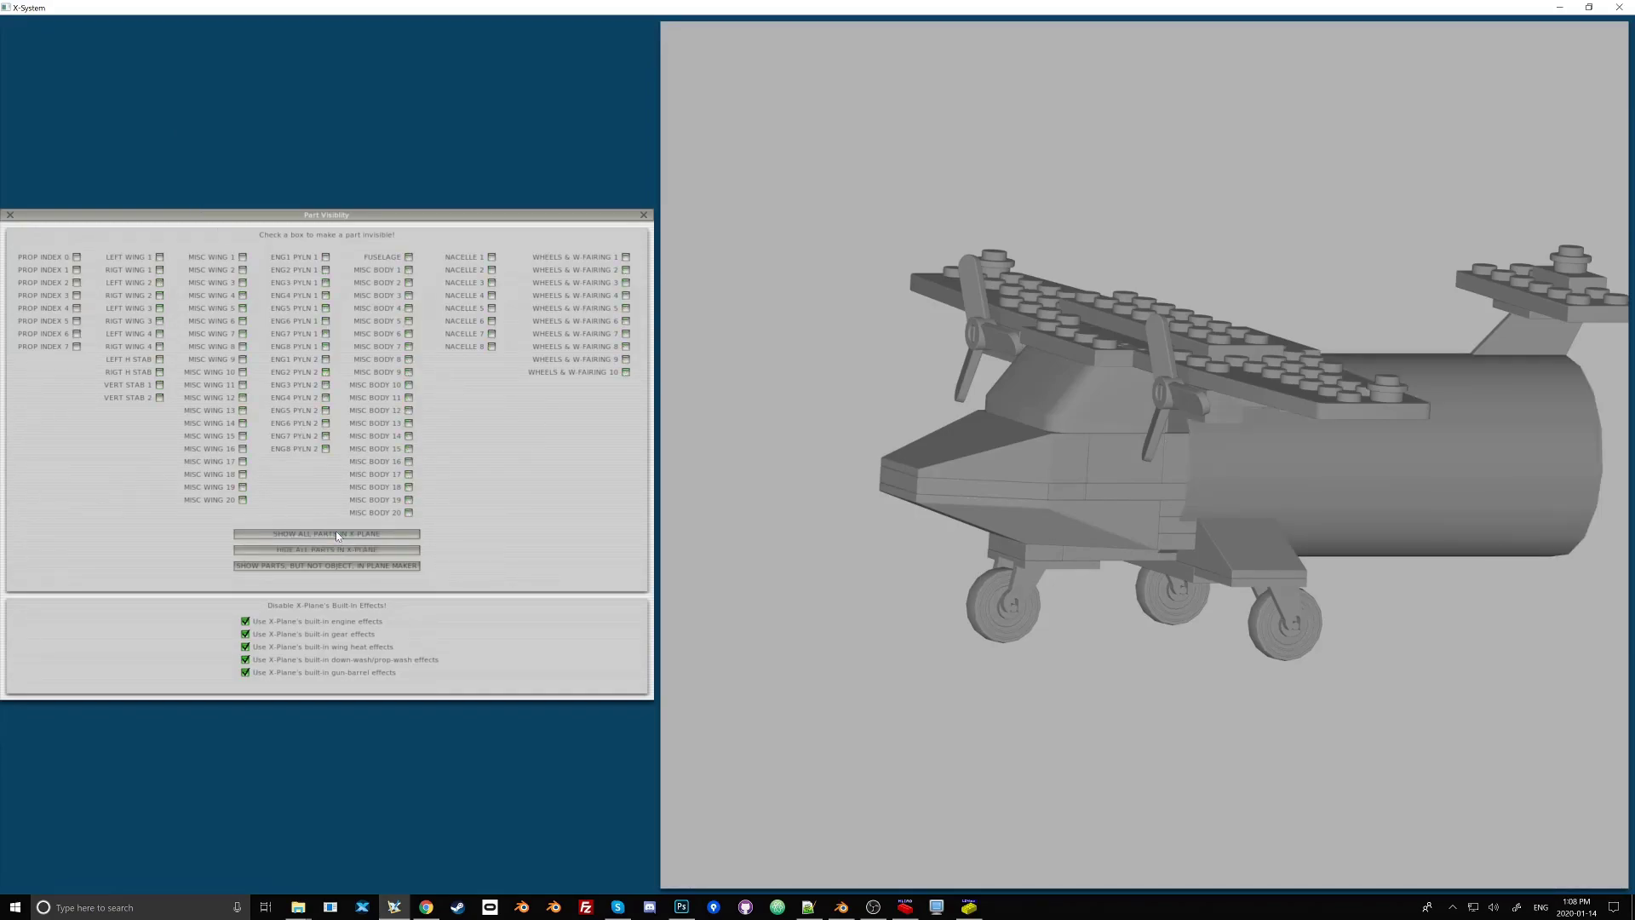
{"action": "left_click", "coordinate": [408, 258]}
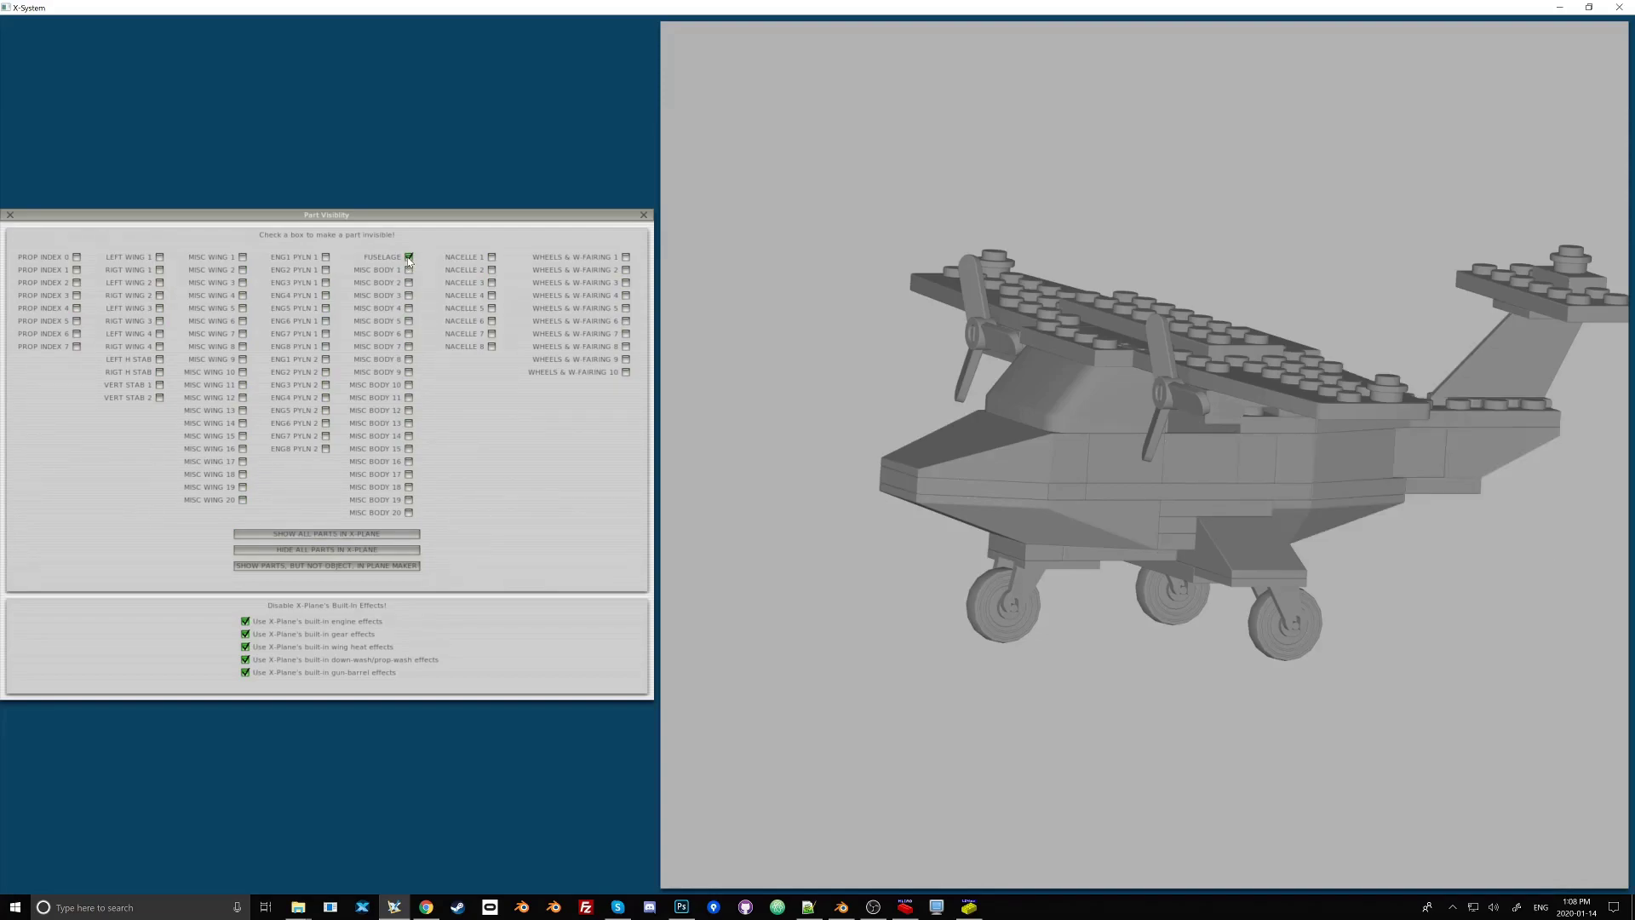
{"action": "left_click", "coordinate": [642, 217]}
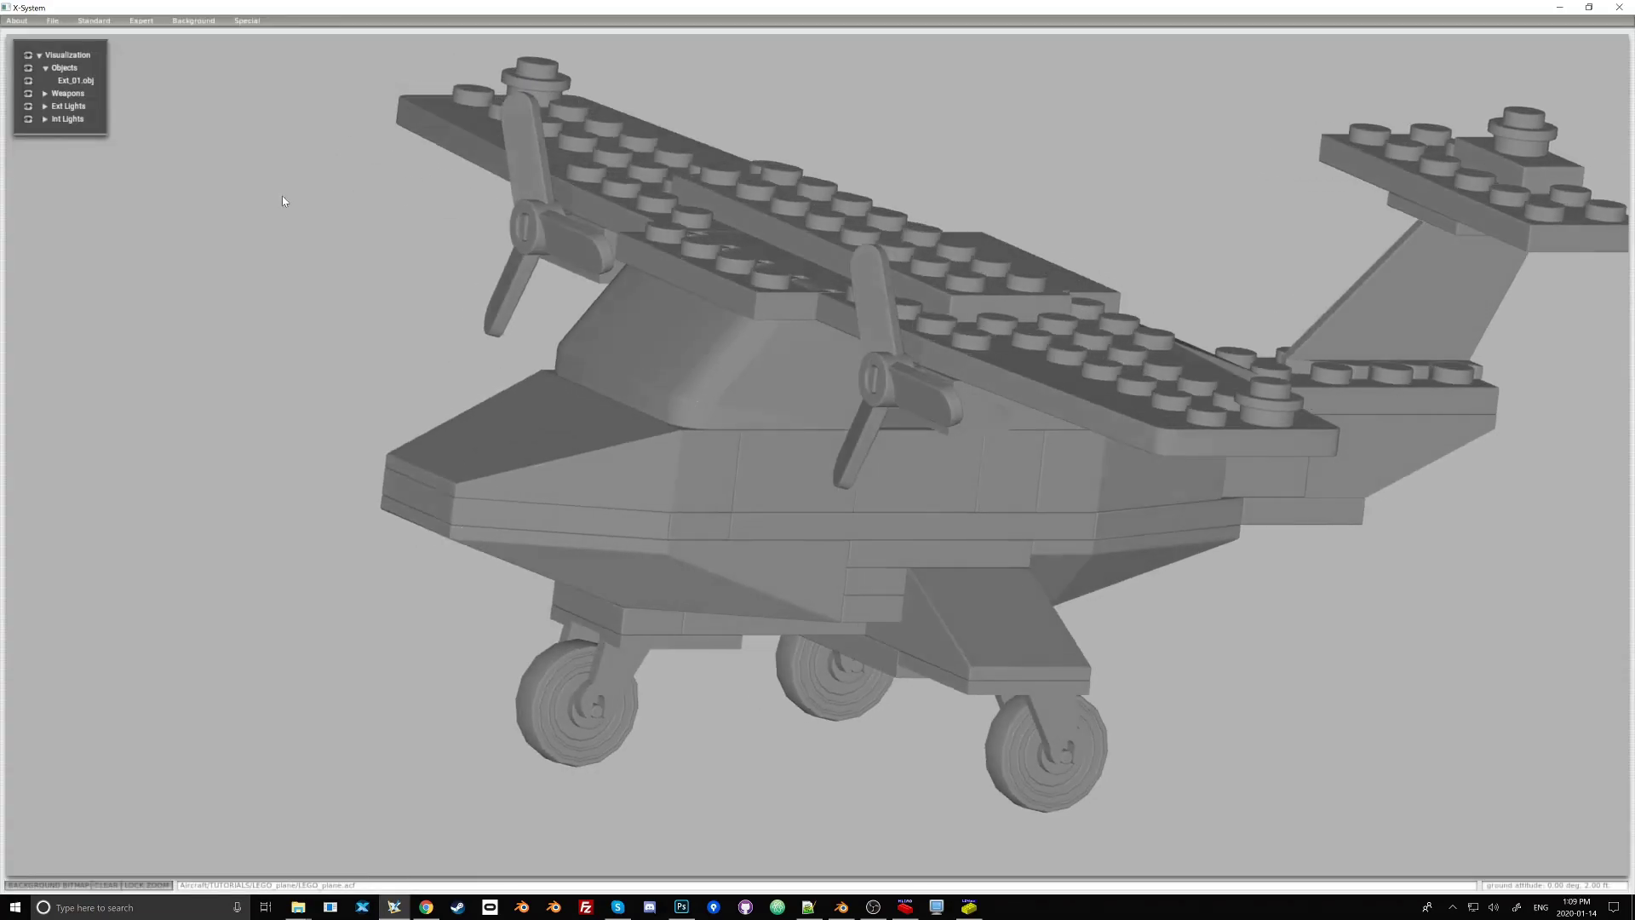
{"action": "key", "text": "d"}
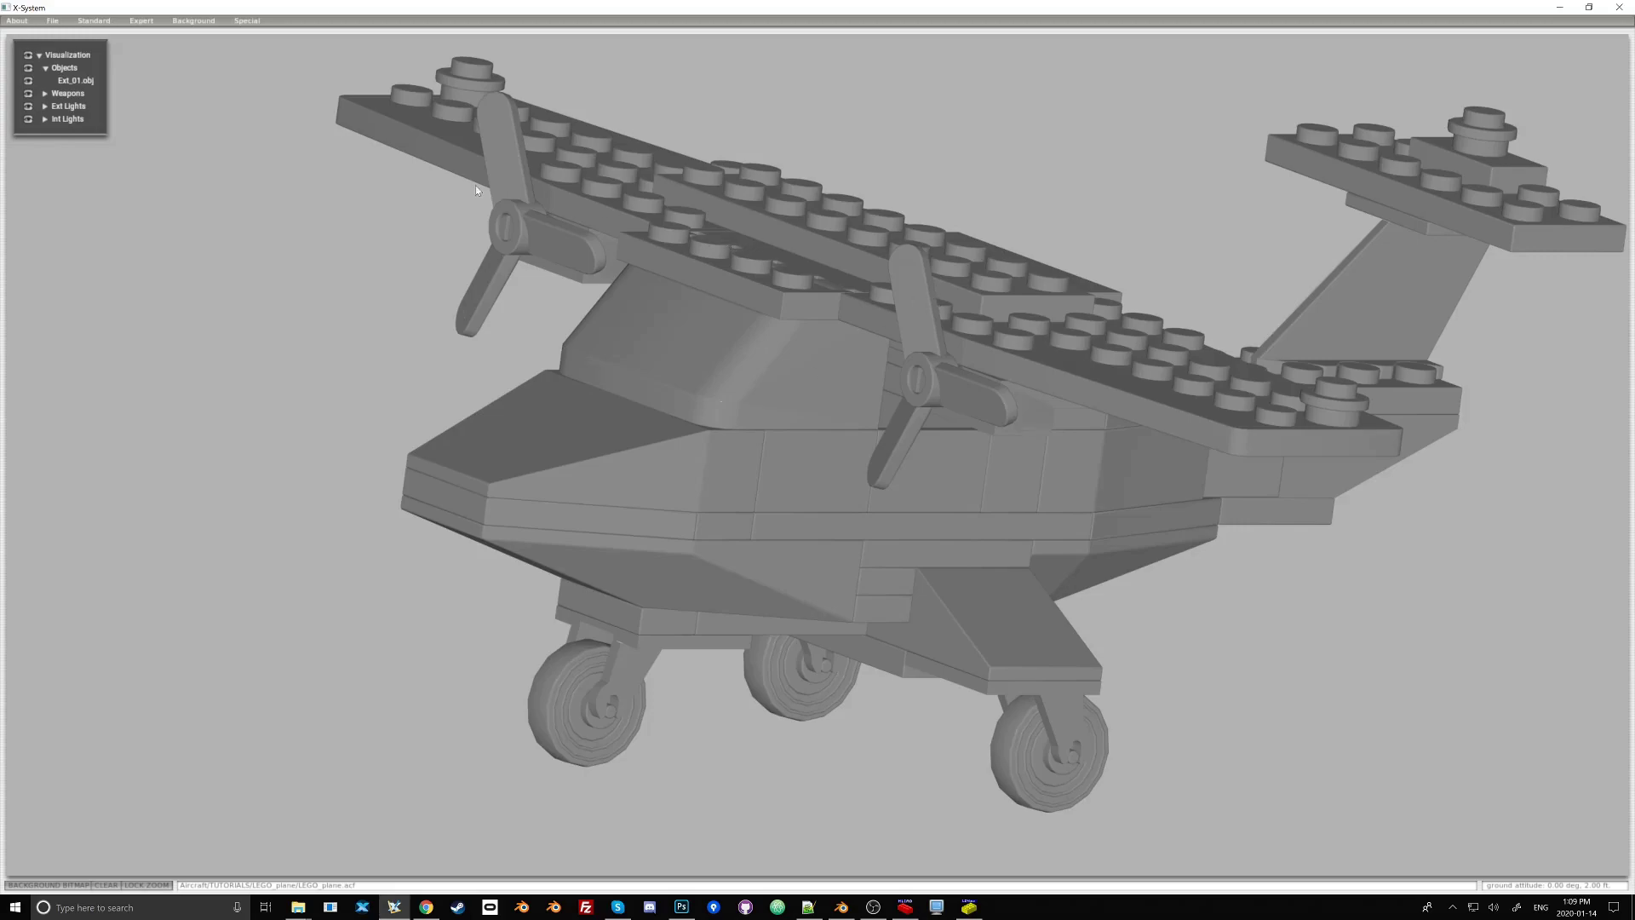
- Set Wing 1's semi-length, root and tip chords and arm positions to match the model's main wing
{"action": "left_click", "coordinate": [94, 21]}
{"action": "left_click", "coordinate": [114, 87]}
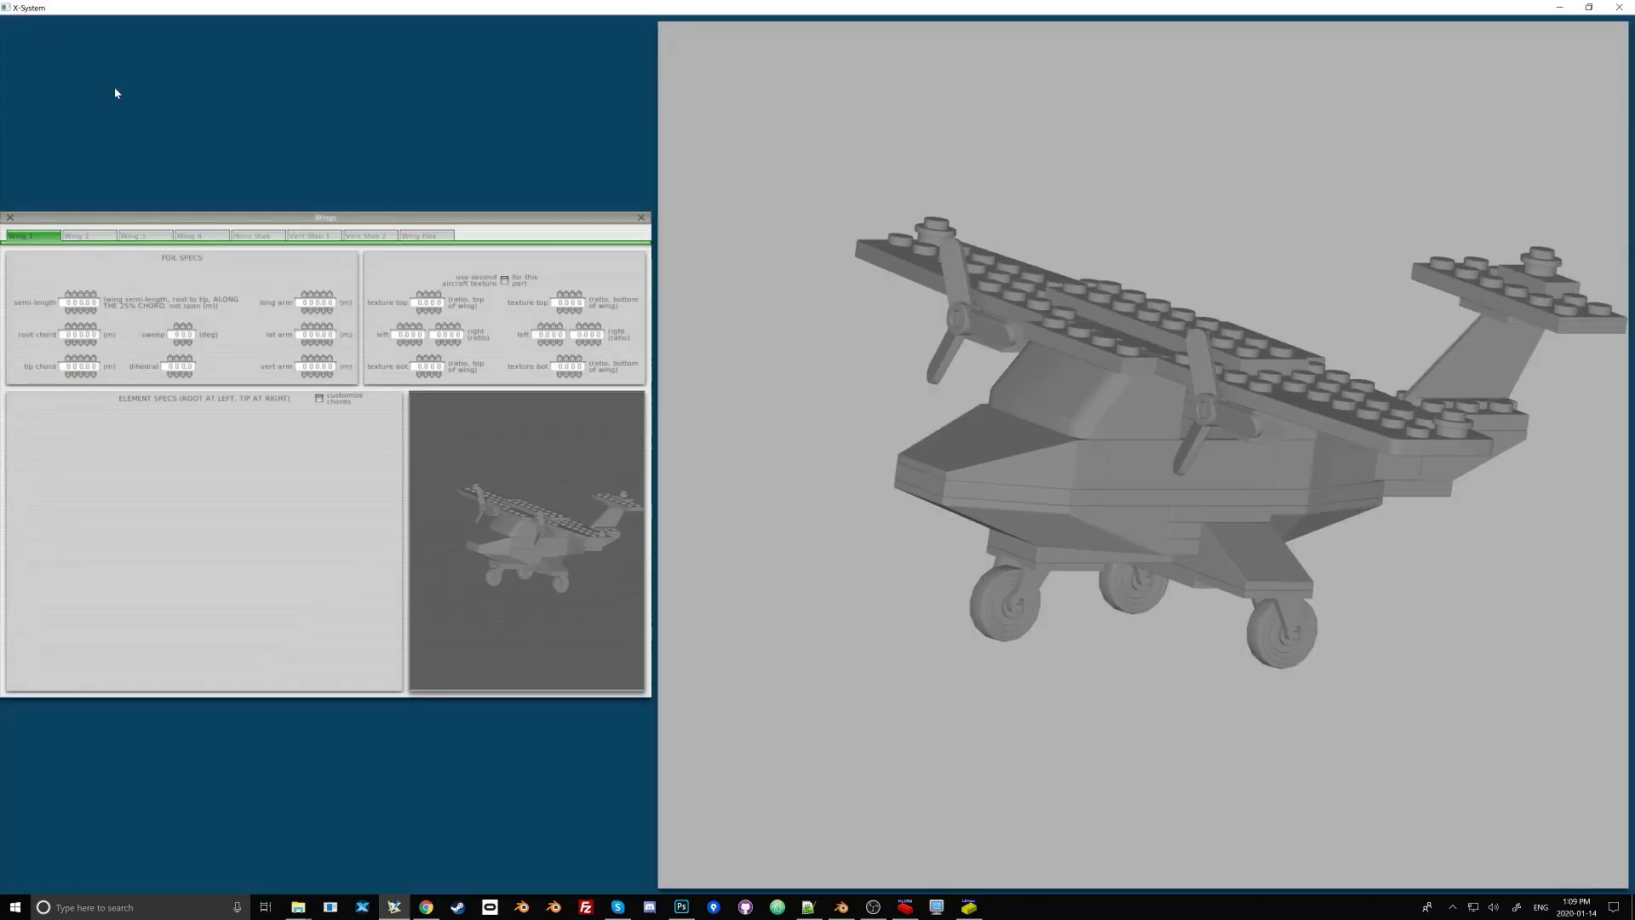
{"action": "left_click", "coordinate": [86, 326]}
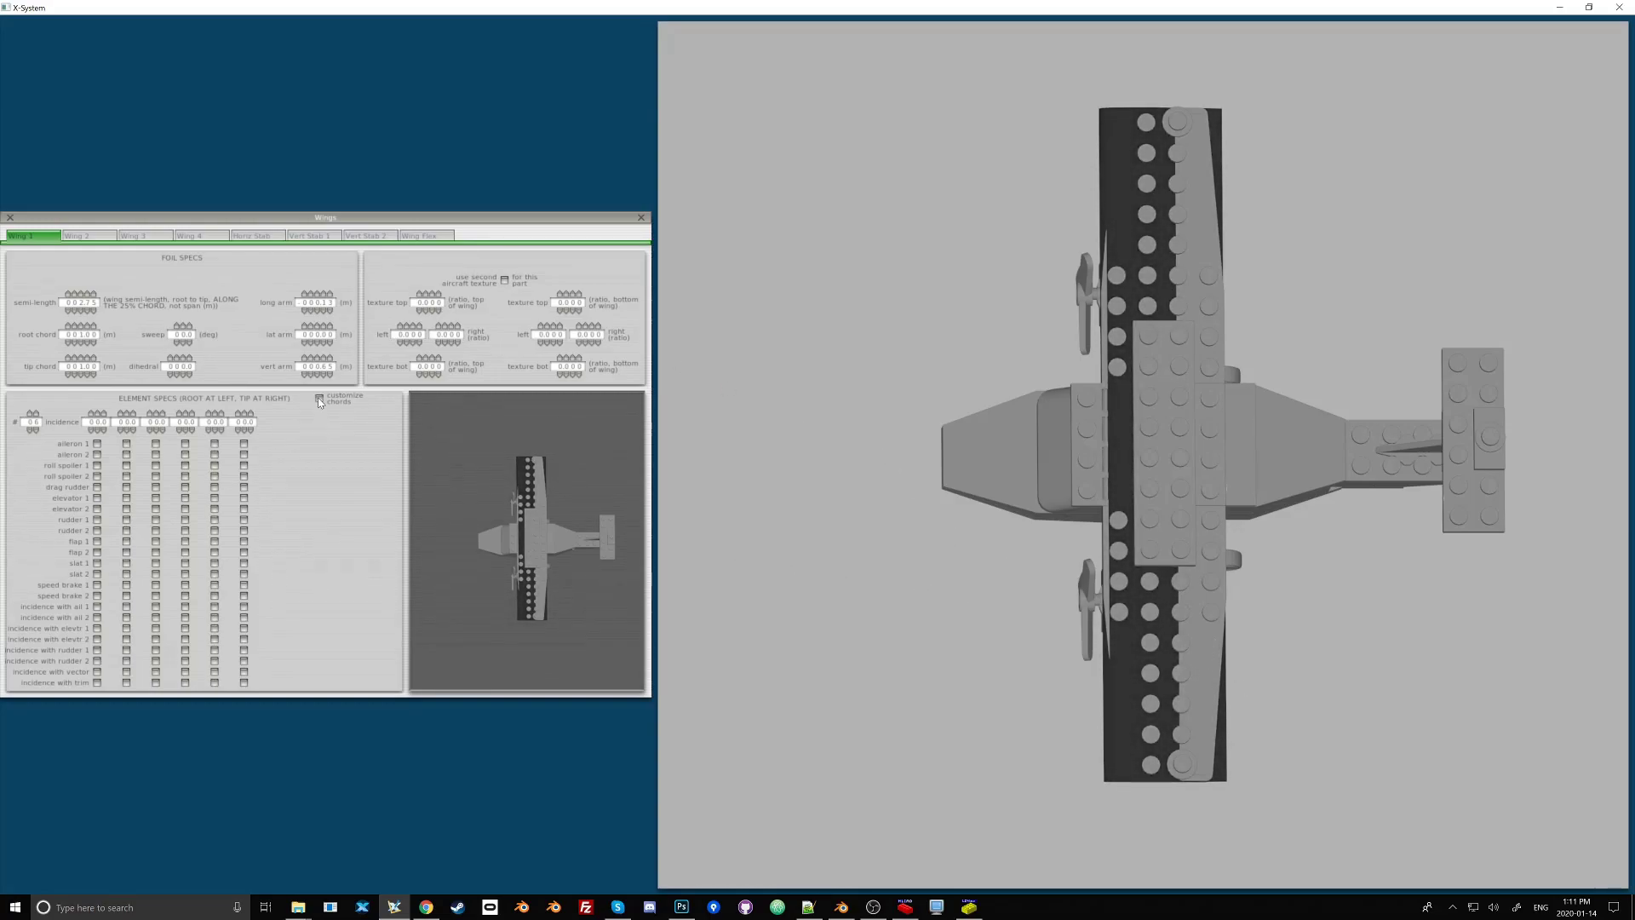
{"action": "left_click", "coordinate": [427, 235]}
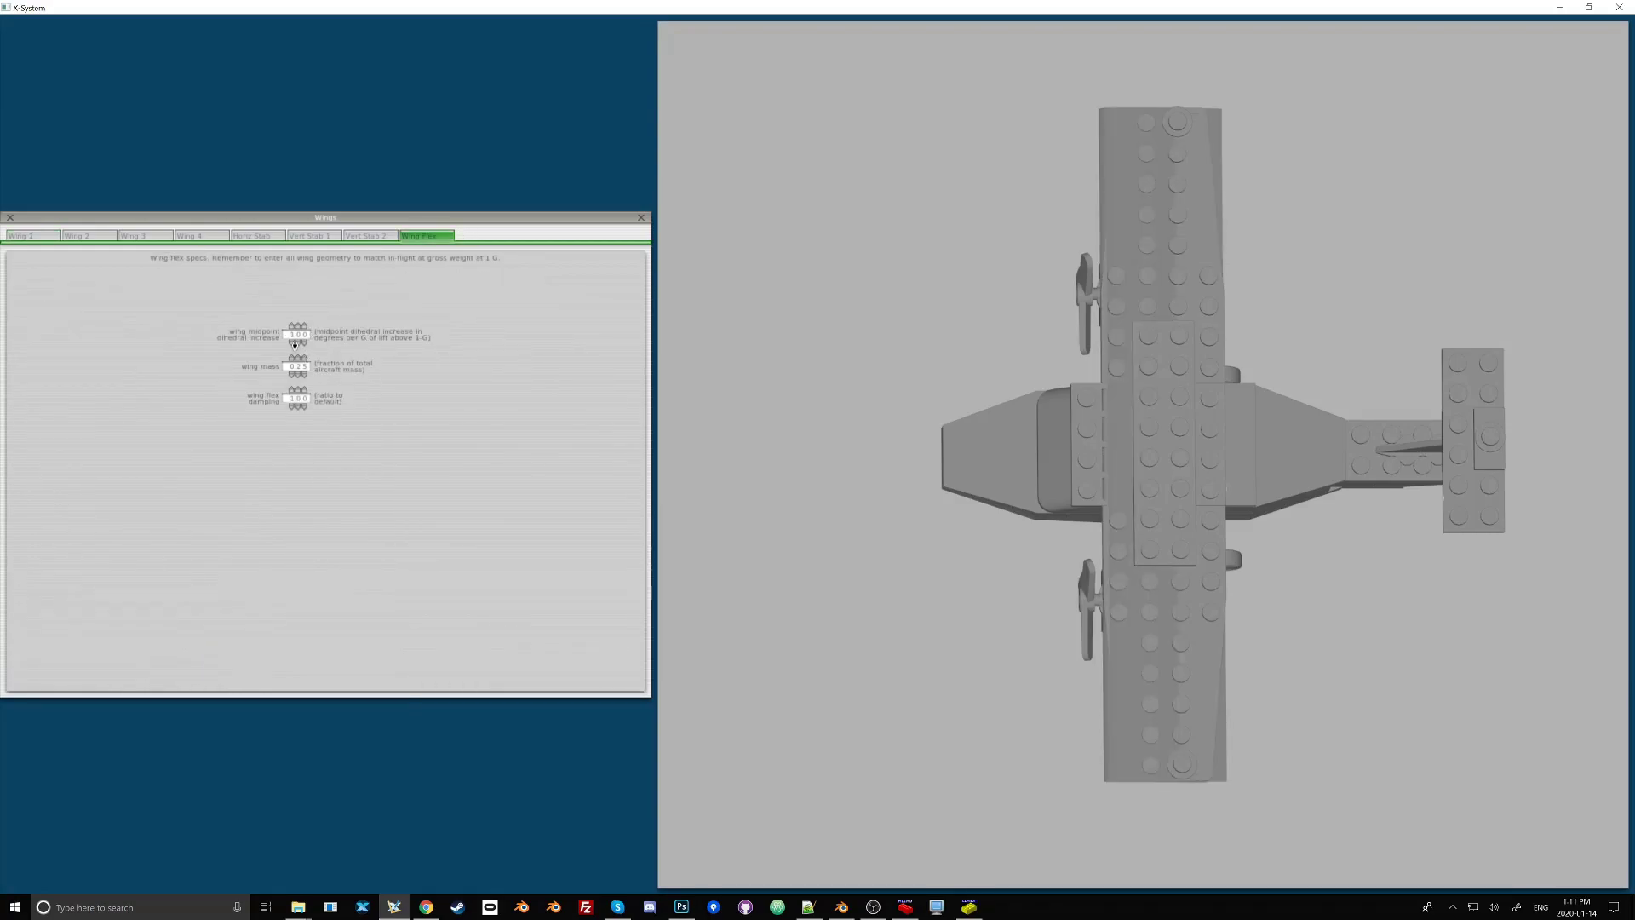
{"action": "left_click", "coordinate": [34, 236]}
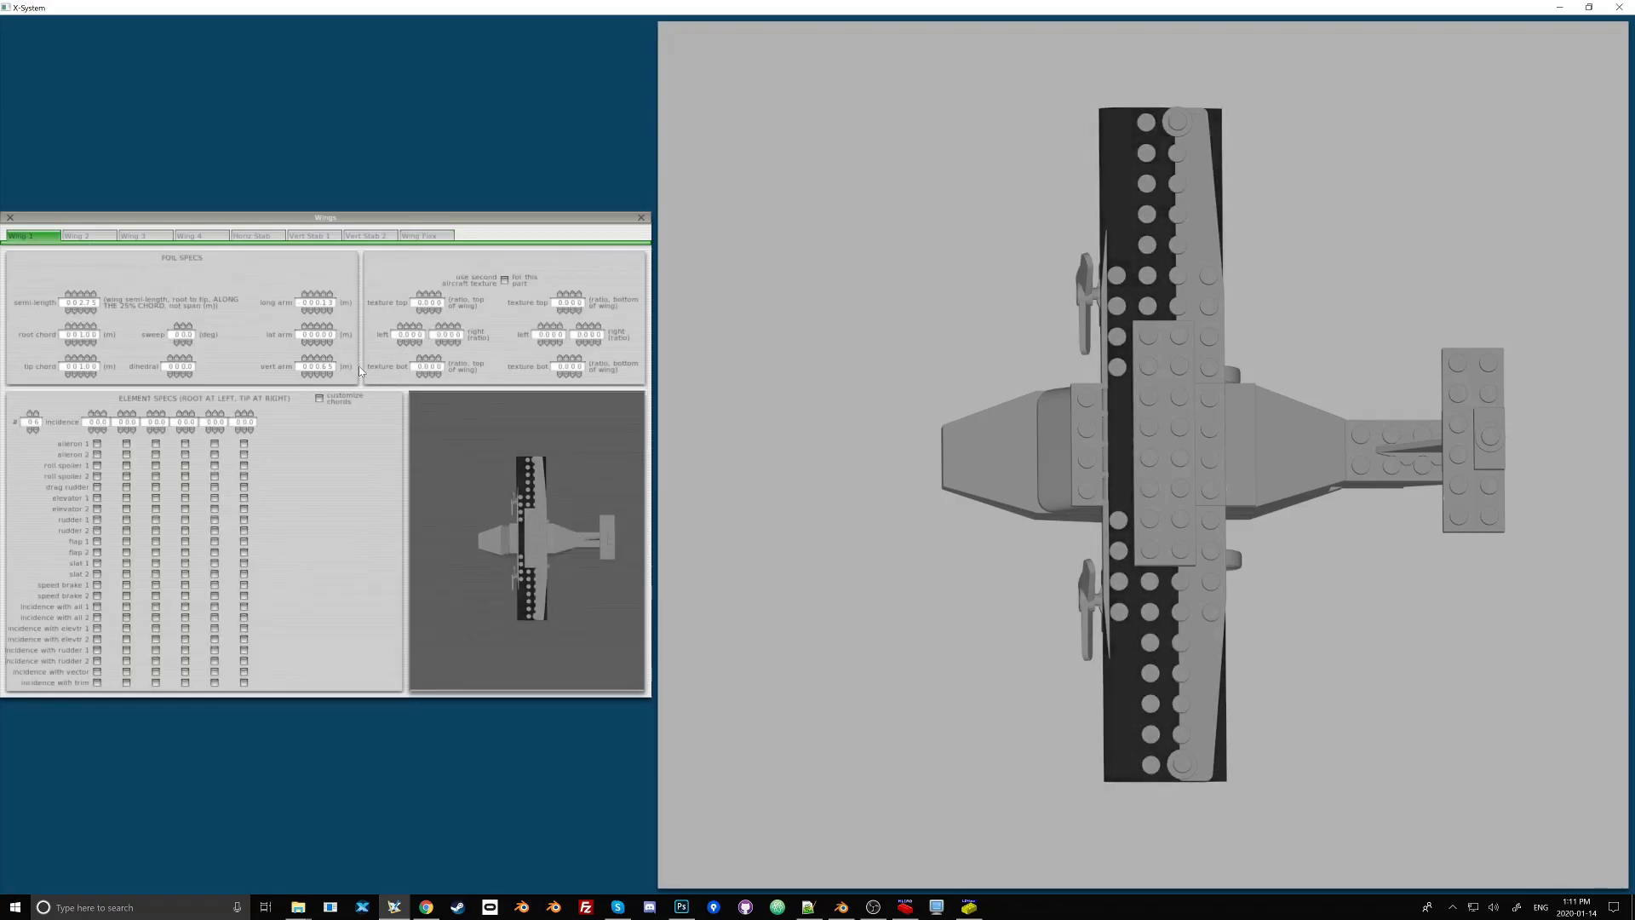
- Give the horizontal stabilizer an initial semi-length, root chord and tip chord
{"action": "left_click", "coordinate": [256, 236]}
{"action": "left_click", "coordinate": [85, 296]}
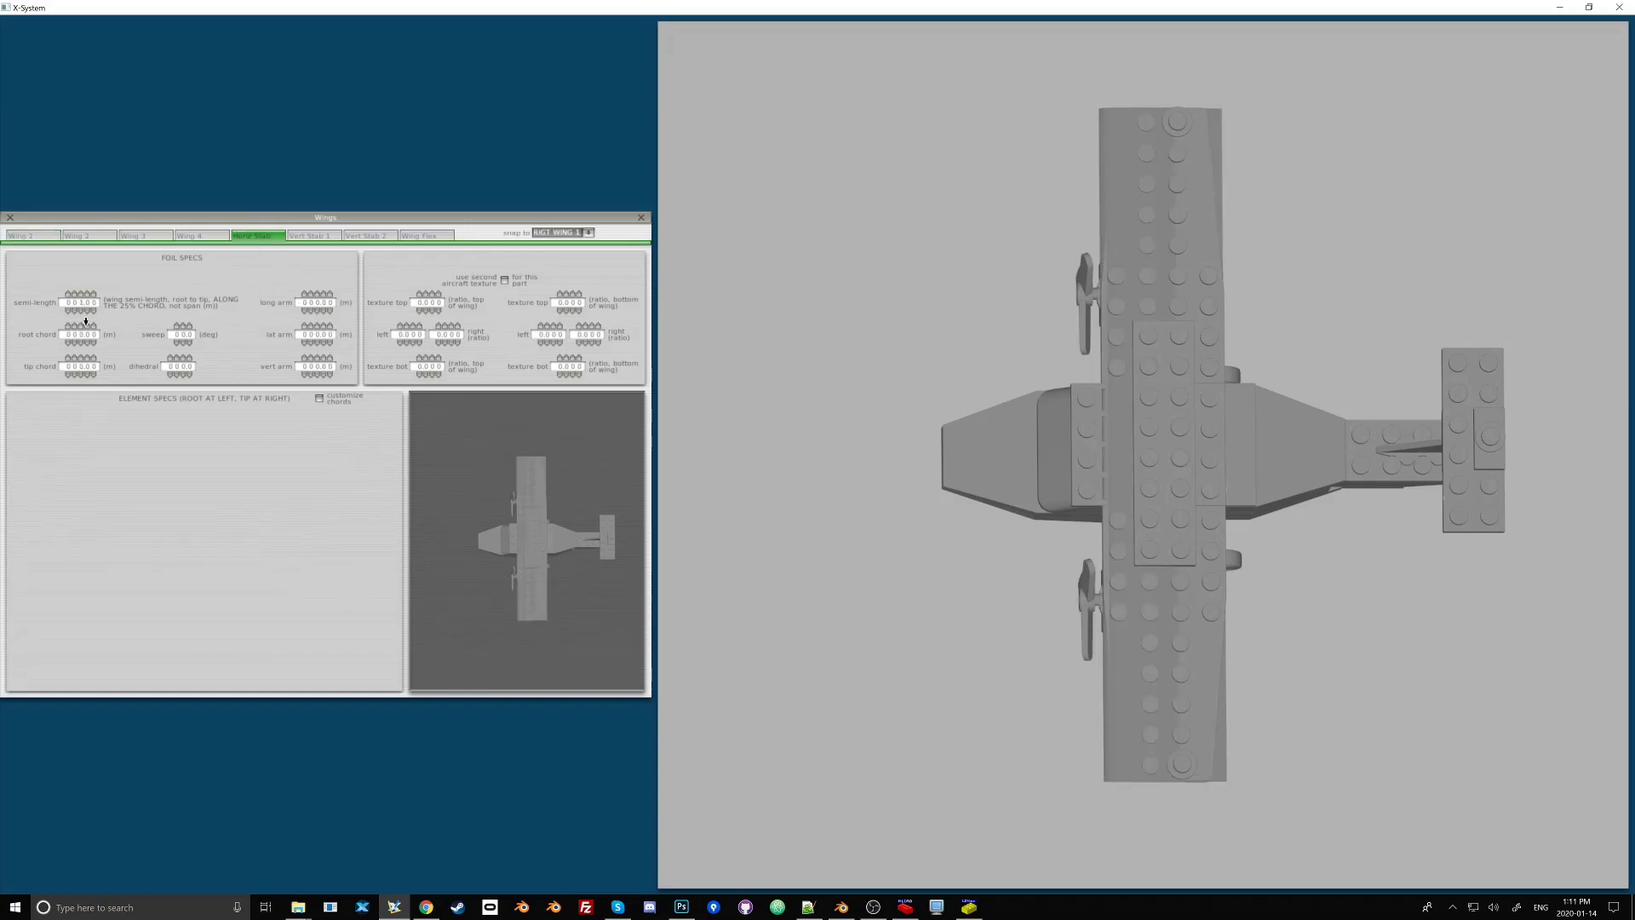
{"action": "left_click", "coordinate": [85, 329]}
{"action": "left_click", "coordinate": [86, 362]}
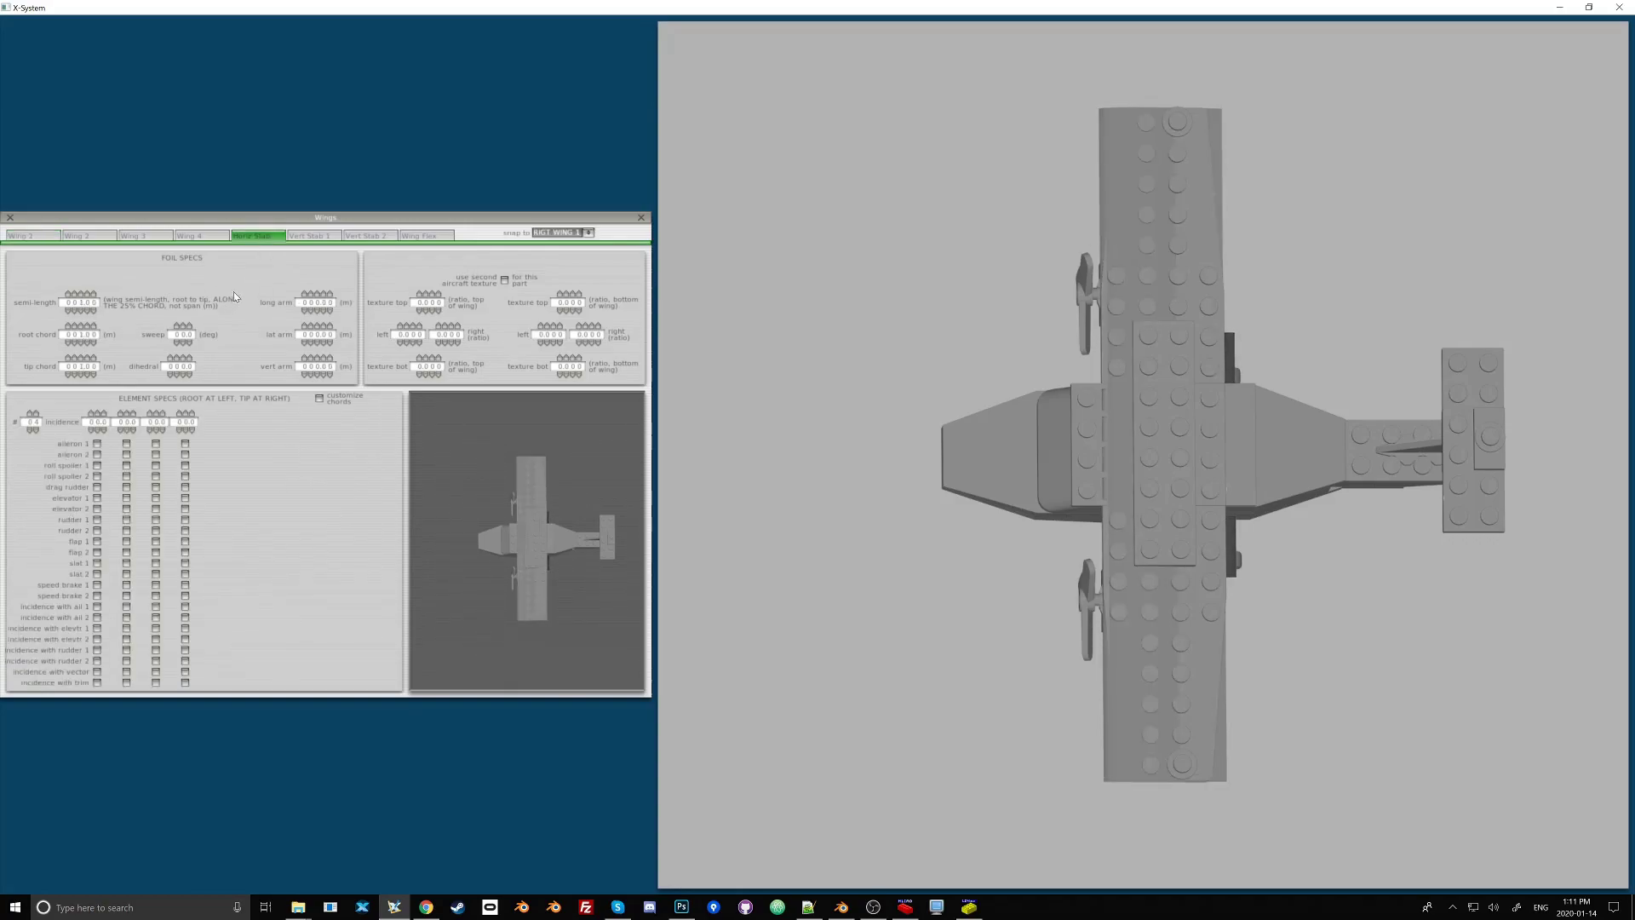
- Move the horizontal stabilizer to the model's tailplane using its longitudinal and vertical arms, and fine-tune its semi-length and chords to fit
{"action": "left_click", "coordinate": [317, 294]}
{"action": "left_click", "coordinate": [317, 293]}
{"action": "left_click", "coordinate": [324, 359]}
{"action": "left_click", "coordinate": [88, 373]}
{"action": "left_click", "coordinate": [88, 341]}
{"action": "left_click", "coordinate": [87, 309]}
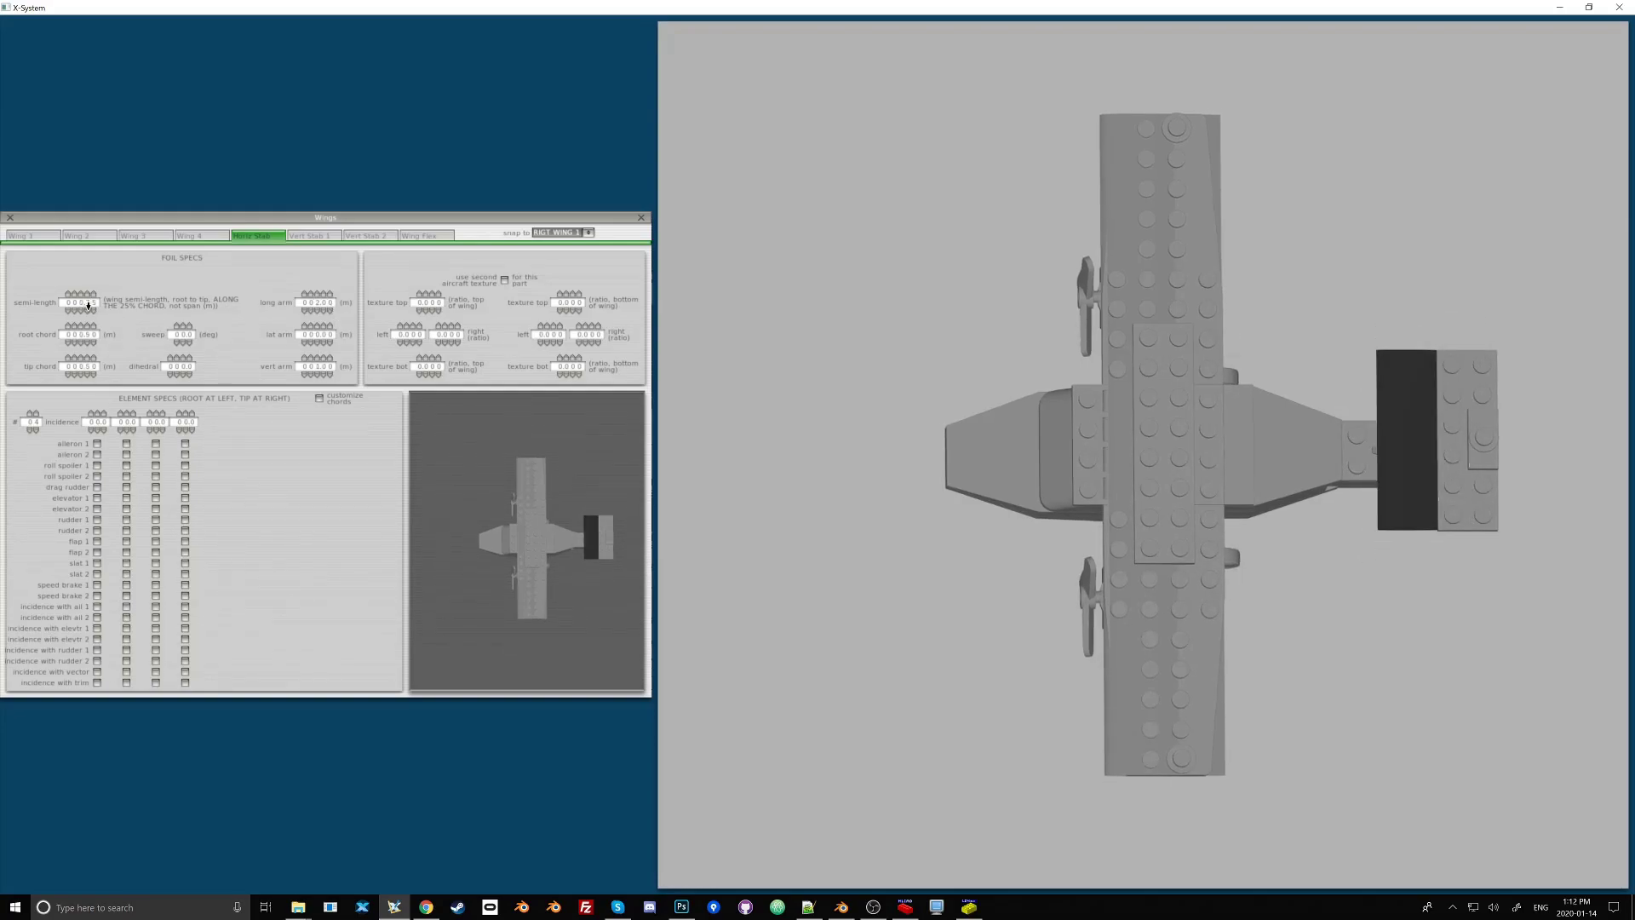
{"action": "left_click", "coordinate": [323, 296]}
{"action": "left_click", "coordinate": [323, 358]}
{"action": "left_click", "coordinate": [312, 236]}
{"action": "left_click", "coordinate": [257, 236]}
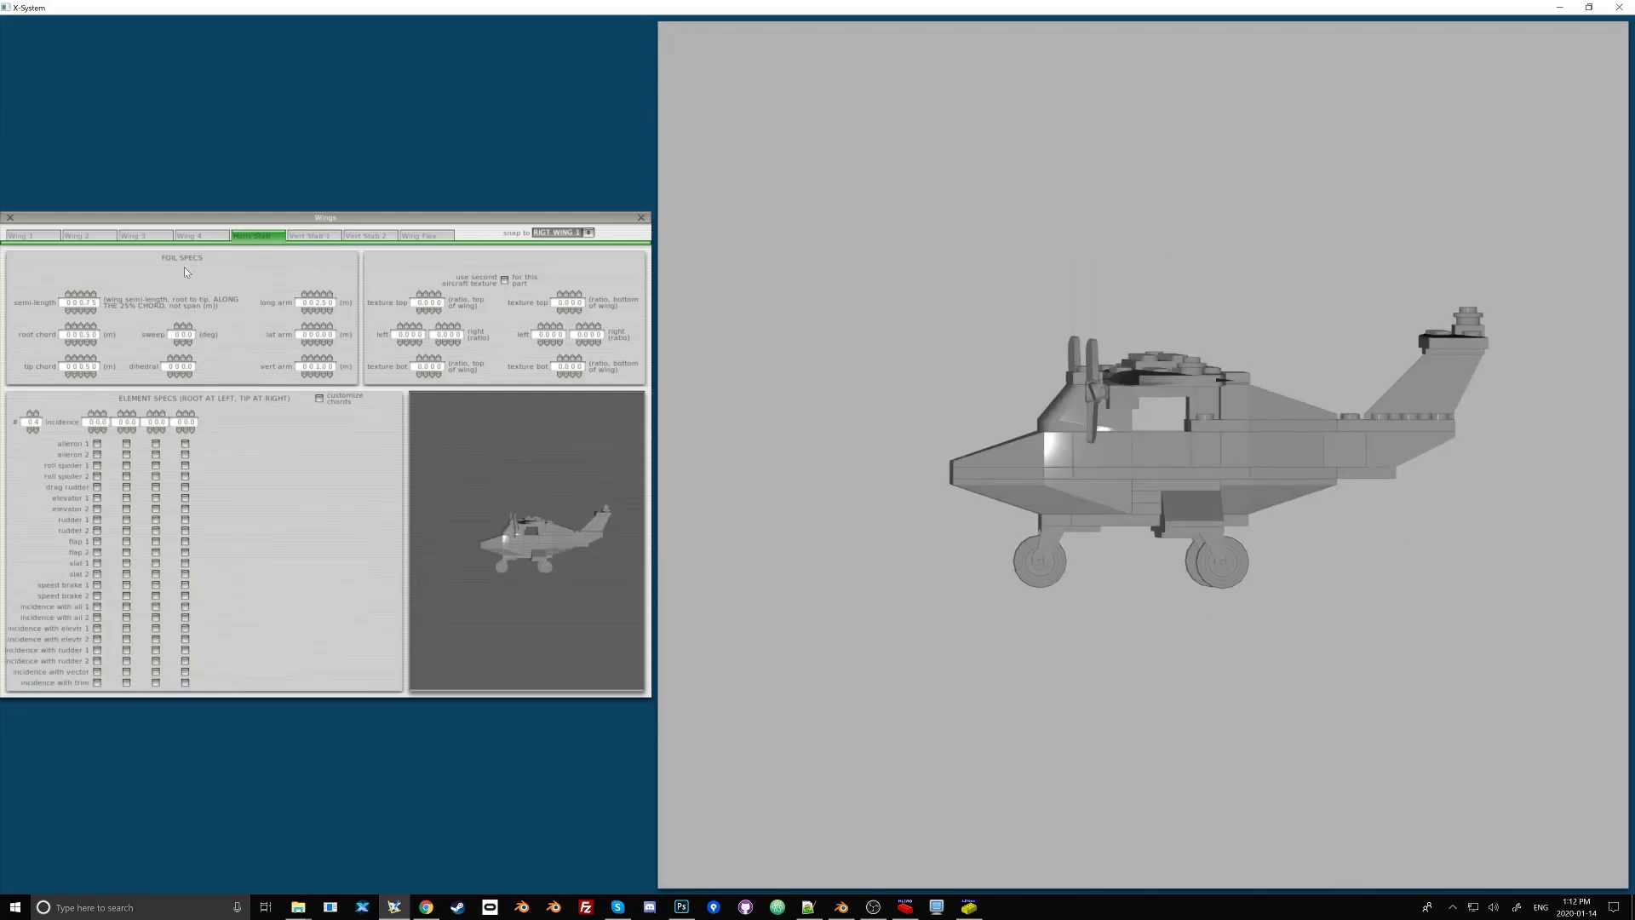
- Fit Vert Stab 1 to the model's tail fin and assign rudder 1 to all four of its elements
{"action": "left_click", "coordinate": [312, 238]}
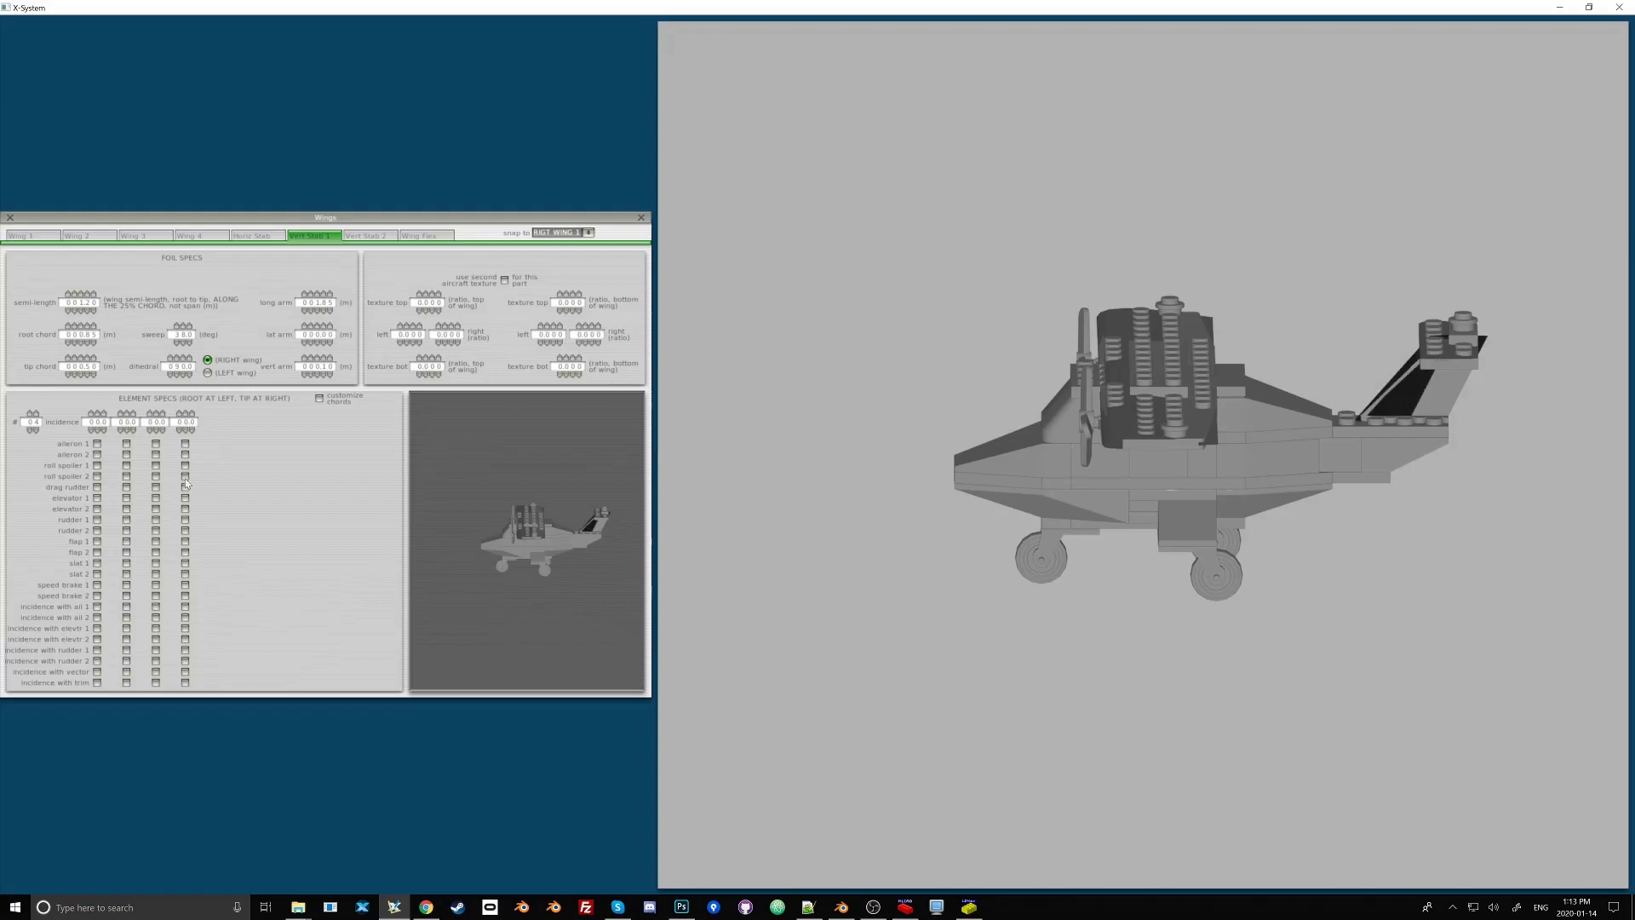
{"action": "left_click", "coordinate": [97, 520]}
{"action": "left_click", "coordinate": [126, 519]}
{"action": "left_click", "coordinate": [155, 520]}
{"action": "left_click", "coordinate": [185, 520]}
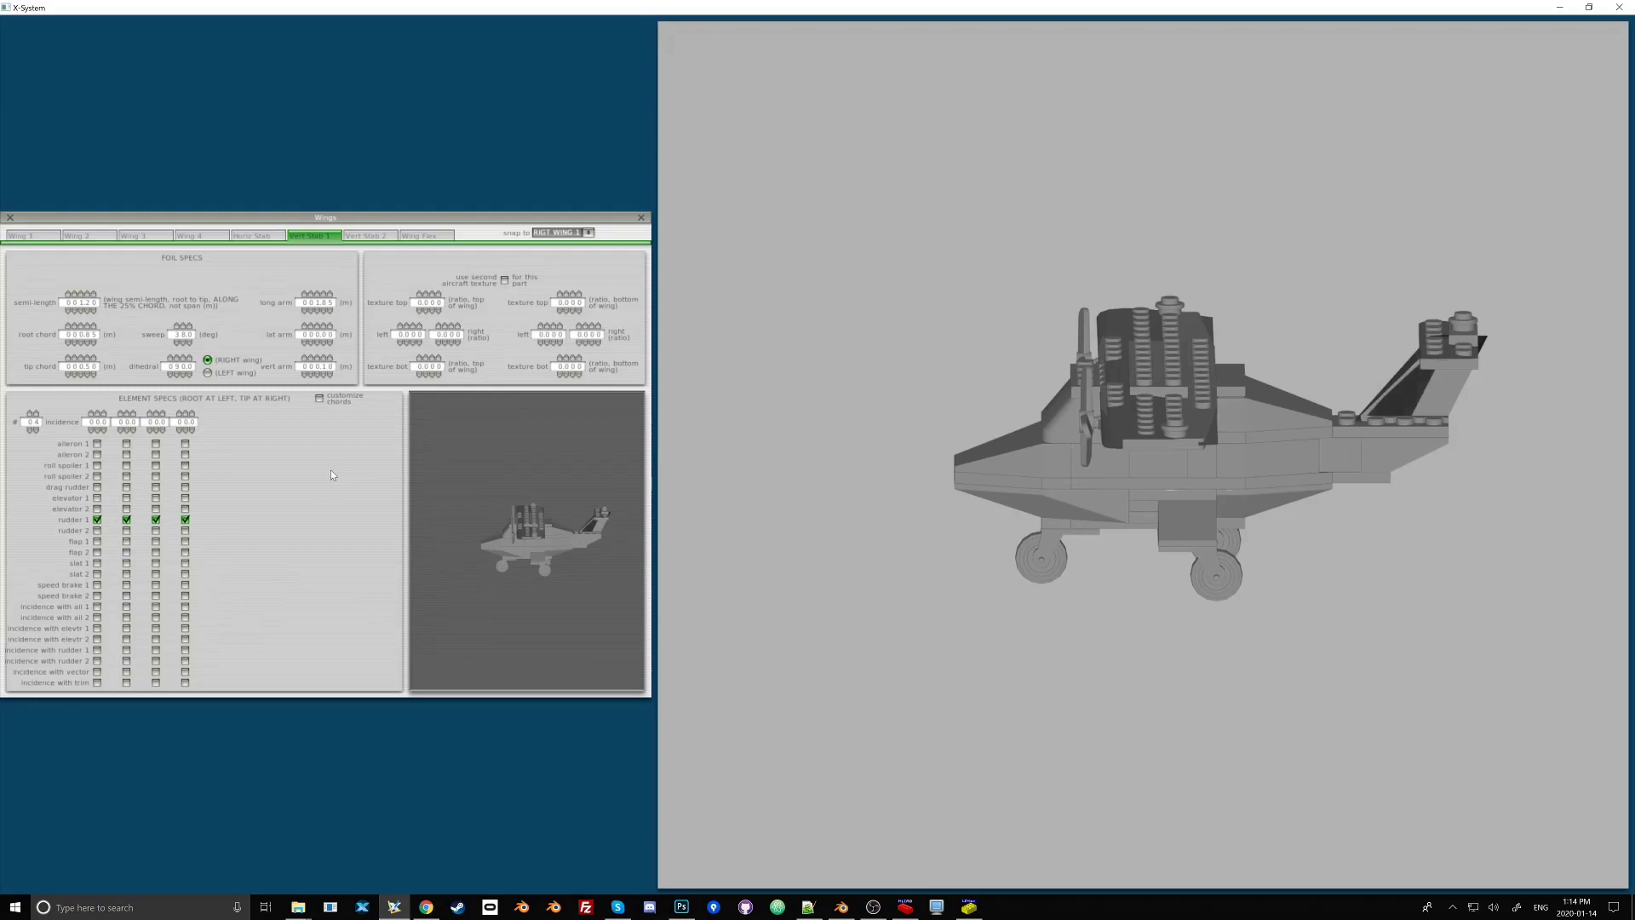
- Assign elevator 1 to all four elements of the horizontal stabilizer
{"action": "left_click", "coordinate": [273, 238]}
{"action": "left_click", "coordinate": [97, 498]}
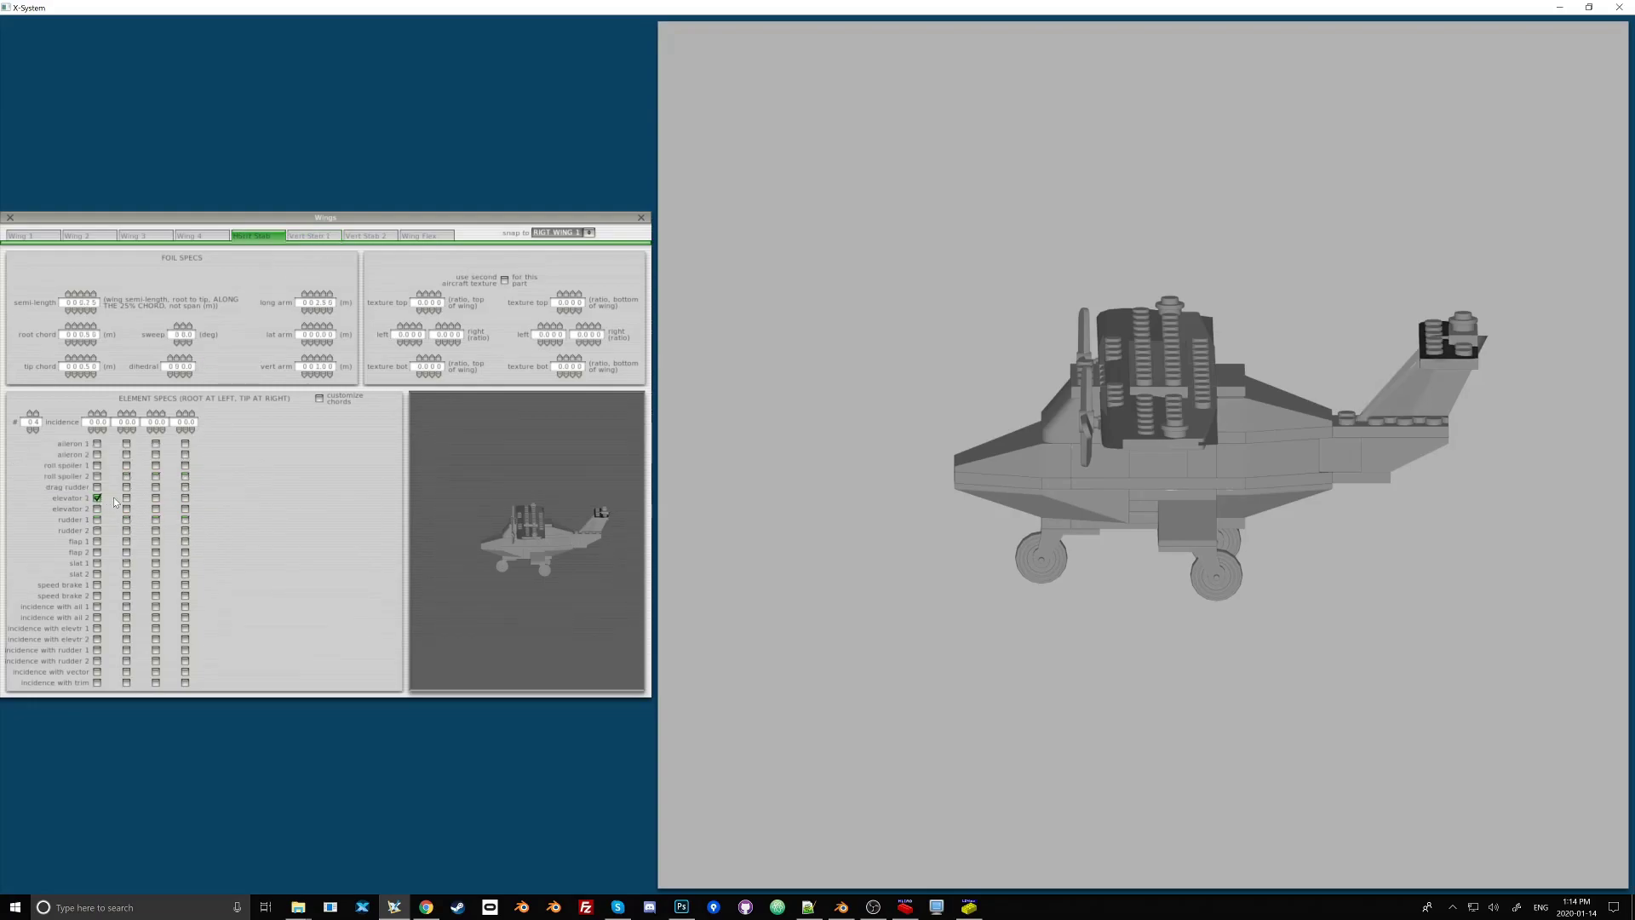
{"action": "left_click", "coordinate": [126, 498]}
{"action": "left_click", "coordinate": [156, 499]}
{"action": "left_click", "coordinate": [185, 498]}
- Assign flap 1 to the three inner elements of Wing 1 and aileron 1 to the three outer ones
{"action": "left_click", "coordinate": [33, 235]}
{"action": "left_click", "coordinate": [97, 541]}
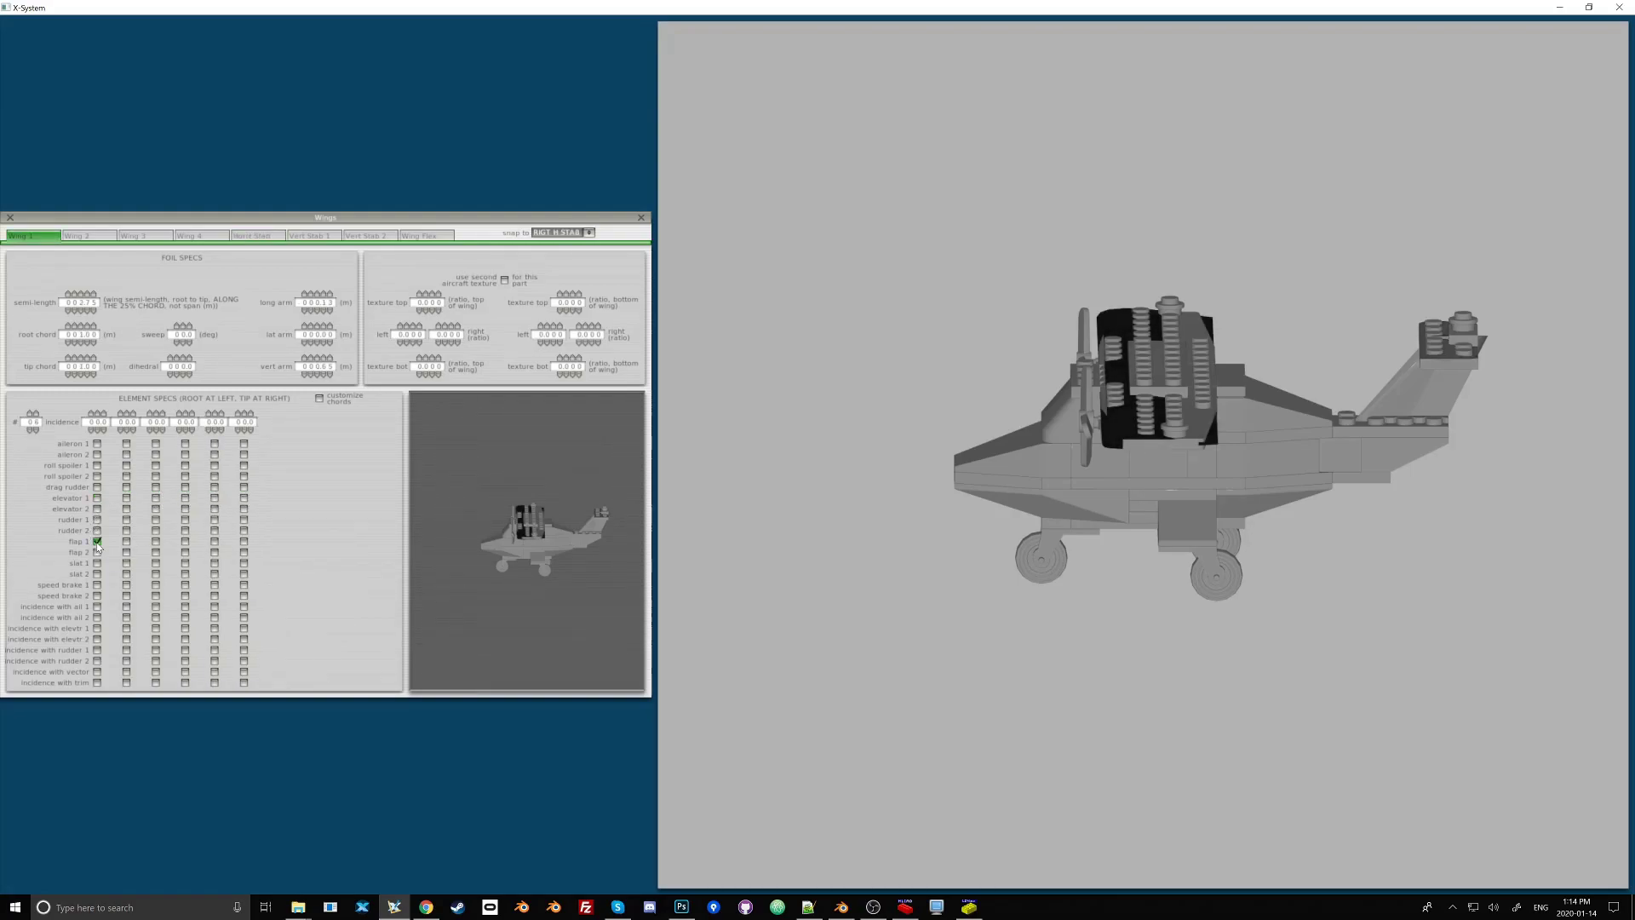
{"action": "left_click", "coordinate": [126, 542]}
{"action": "left_click", "coordinate": [156, 542]}
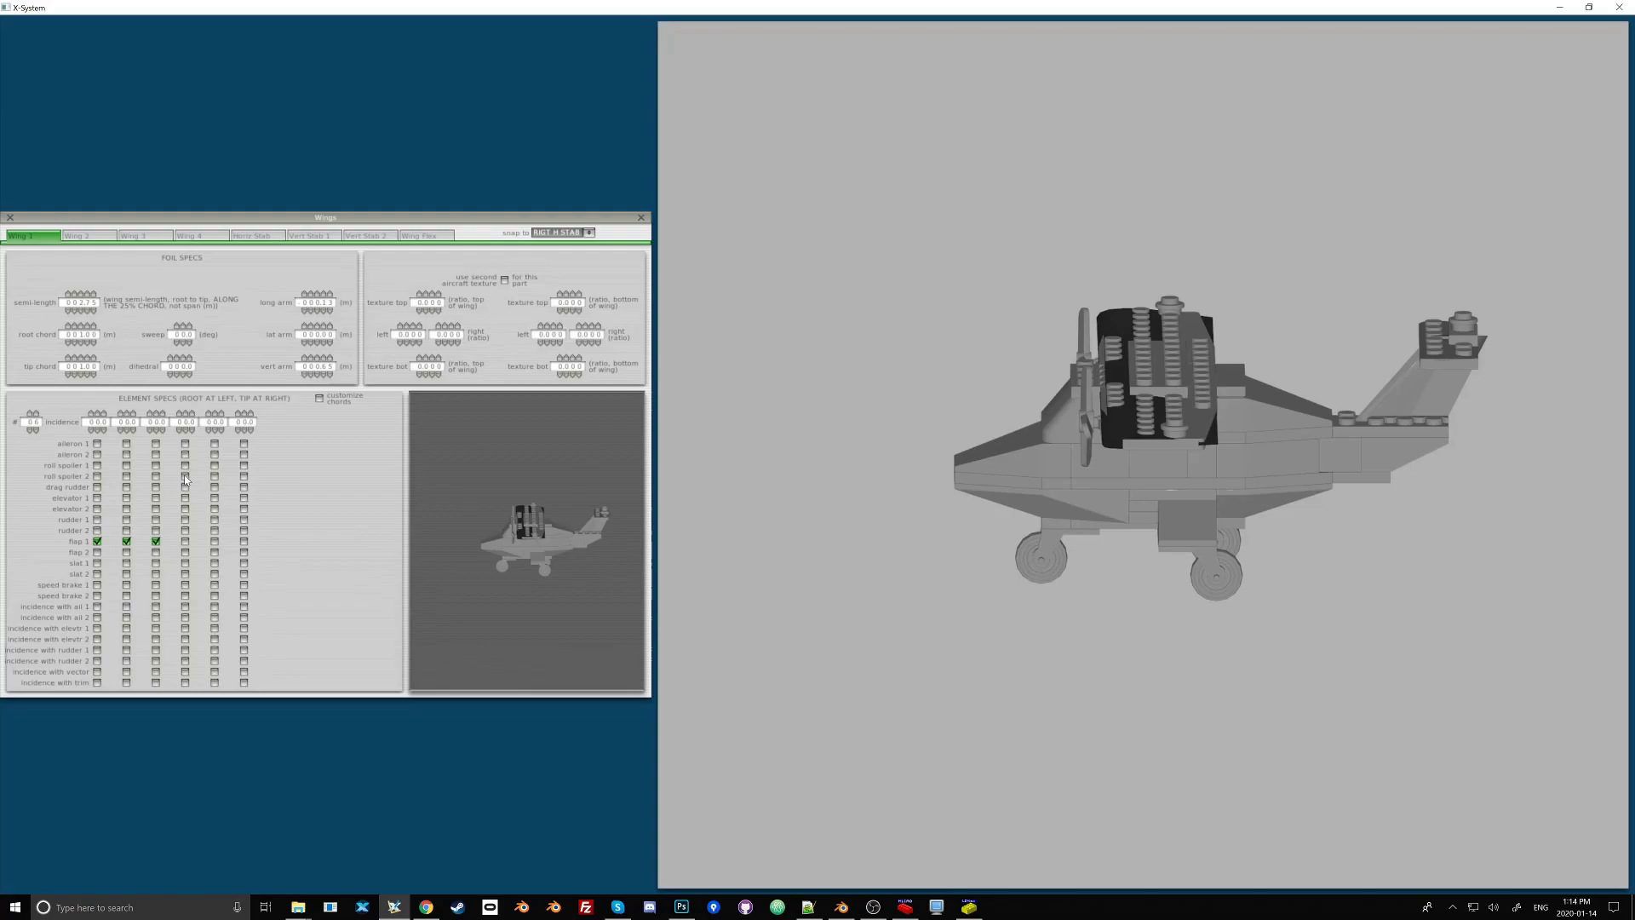
{"action": "left_click", "coordinate": [185, 444]}
{"action": "left_click", "coordinate": [214, 443]}
{"action": "left_click", "coordinate": [244, 444]}
{"action": "key", "text": "Return"}
- Adjust the aileron 1 chord ratios and deflection and the rudder 1 deflection in the control geometry
{"action": "left_click", "coordinate": [99, 20]}
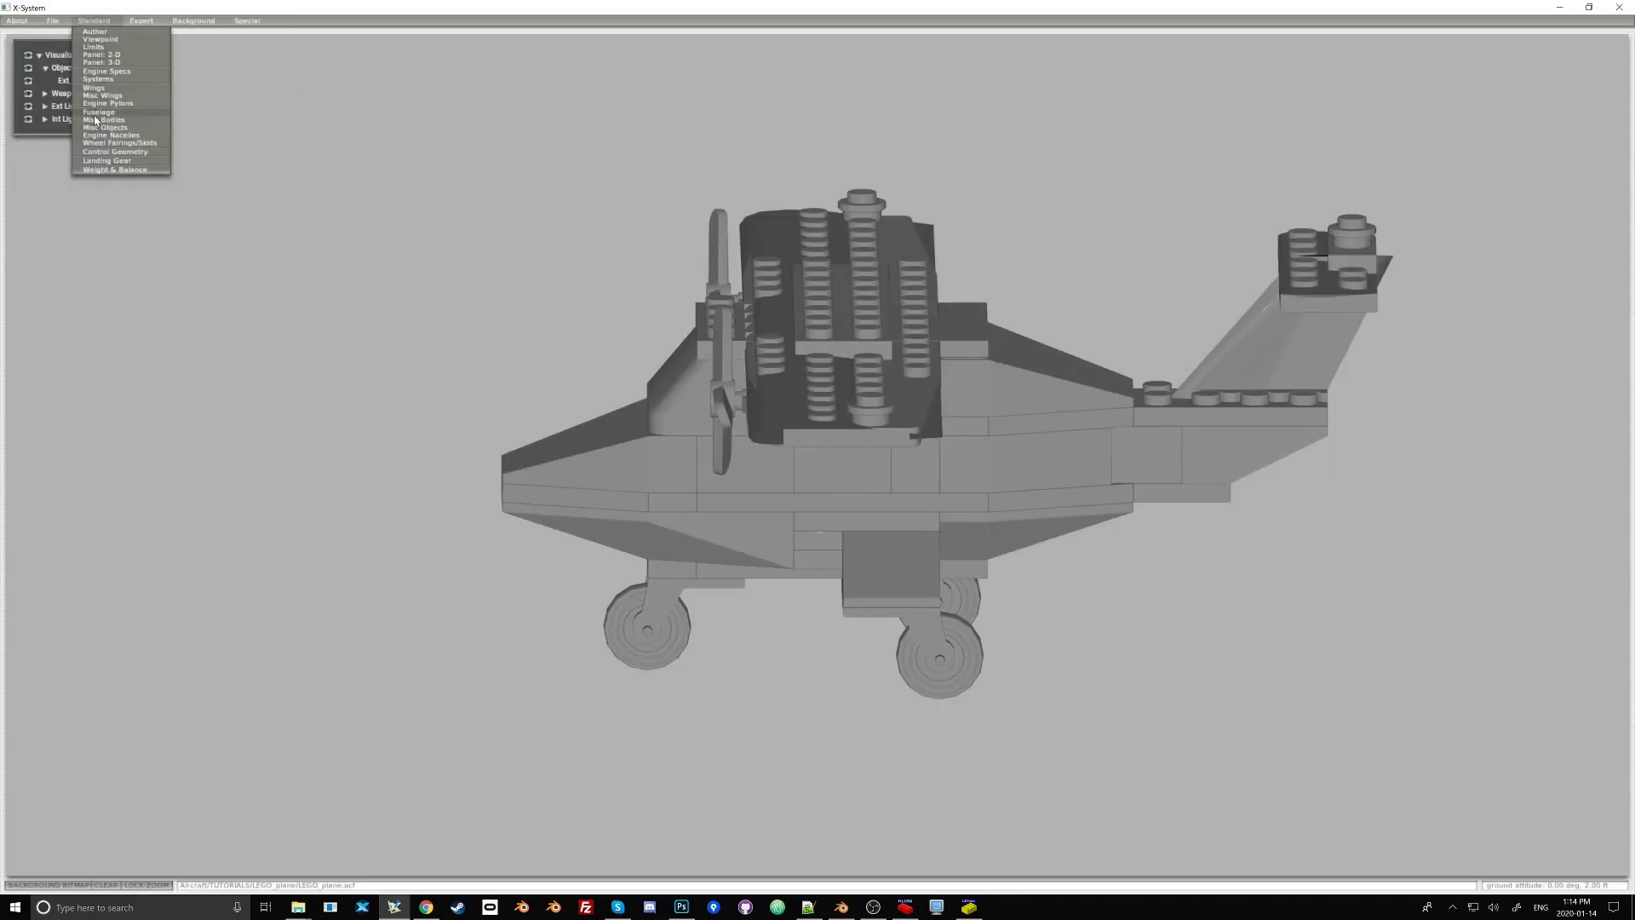
{"action": "left_click", "coordinate": [95, 153]}
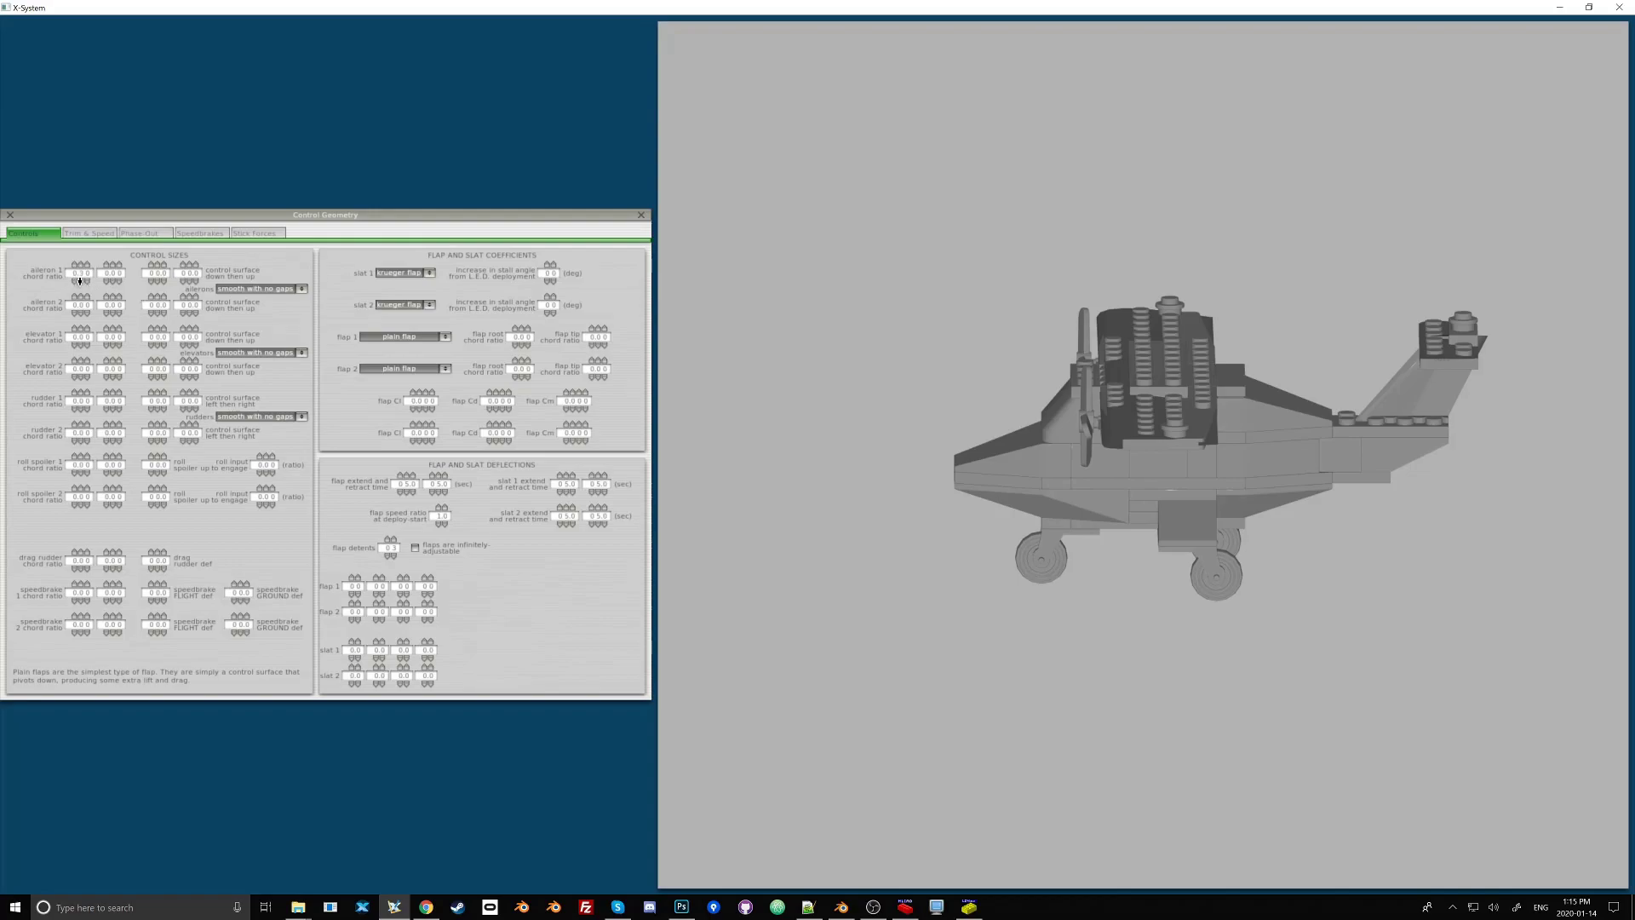
{"action": "left_click", "coordinate": [80, 281]}
{"action": "left_click", "coordinate": [112, 266]}
{"action": "left_click", "coordinate": [113, 265]}
{"action": "left_click", "coordinate": [157, 270]}
{"action": "left_click", "coordinate": [154, 392]}
- Set flap 1's root and tip chord ratios and its deflections for the flap detents
{"action": "left_click", "coordinate": [528, 330]}
{"action": "left_click", "coordinate": [525, 330]}
{"action": "left_click", "coordinate": [597, 328]}
{"action": "left_click", "coordinate": [598, 328]}
{"action": "left_click", "coordinate": [378, 582]}
{"action": "left_click", "coordinate": [400, 580]}
{"action": "left_click", "coordinate": [427, 583]}
{"action": "left_click", "coordinate": [641, 215]}
- Hide Ext_01.obj and examine the underlying wing and stabilizer shapes from an angle
{"action": "left_click", "coordinate": [35, 82]}
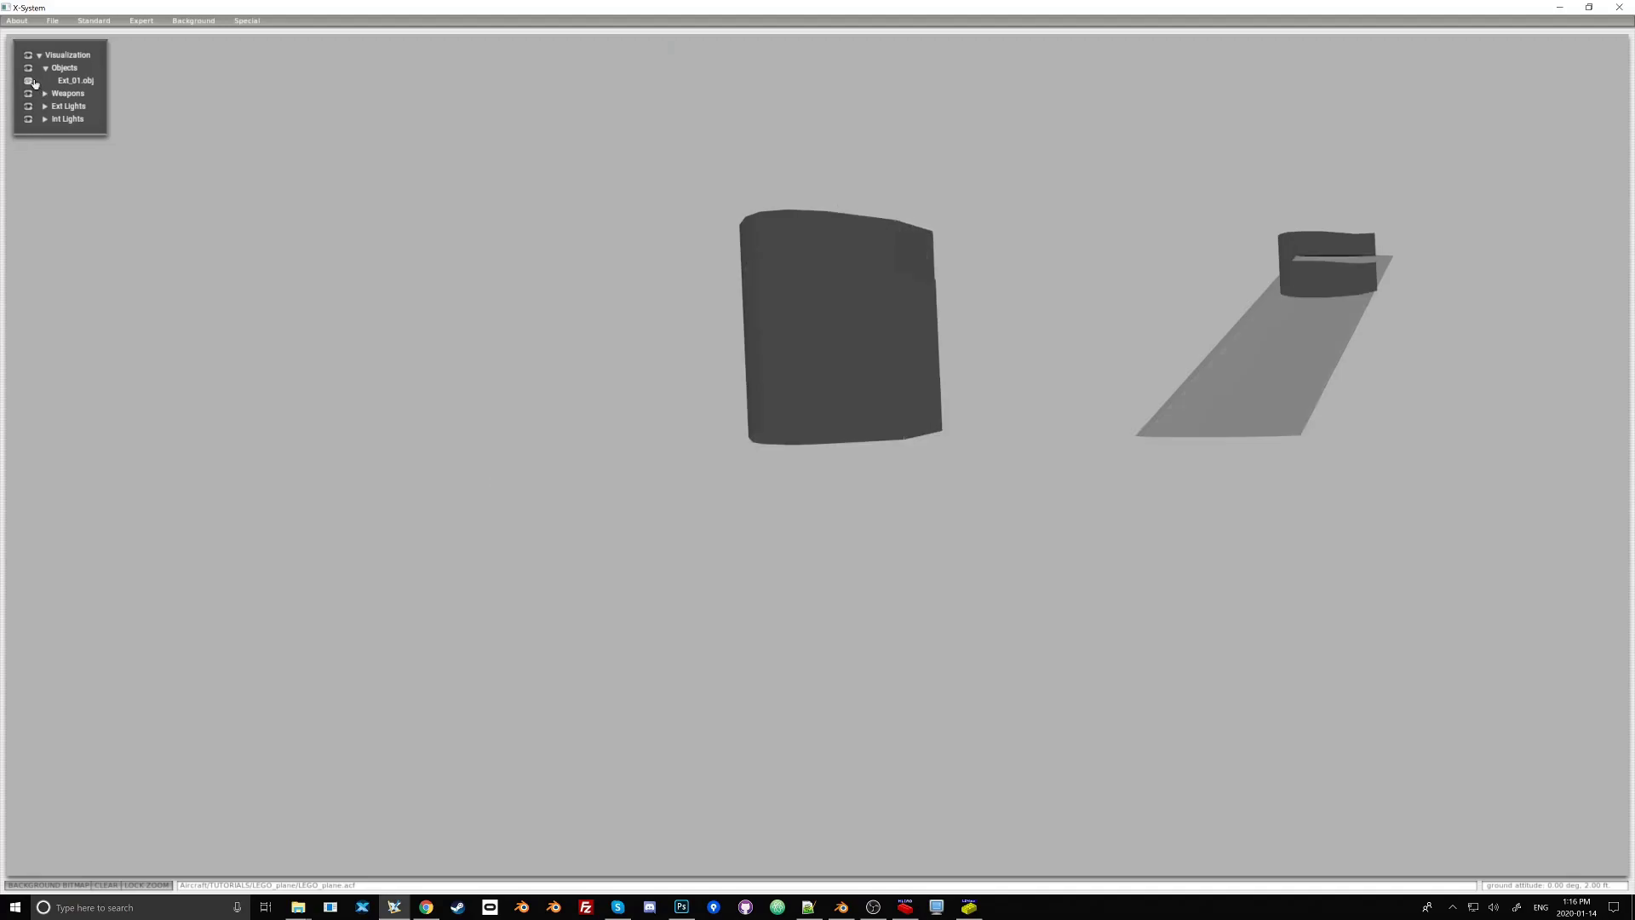
{"action": "key", "text": "d"}
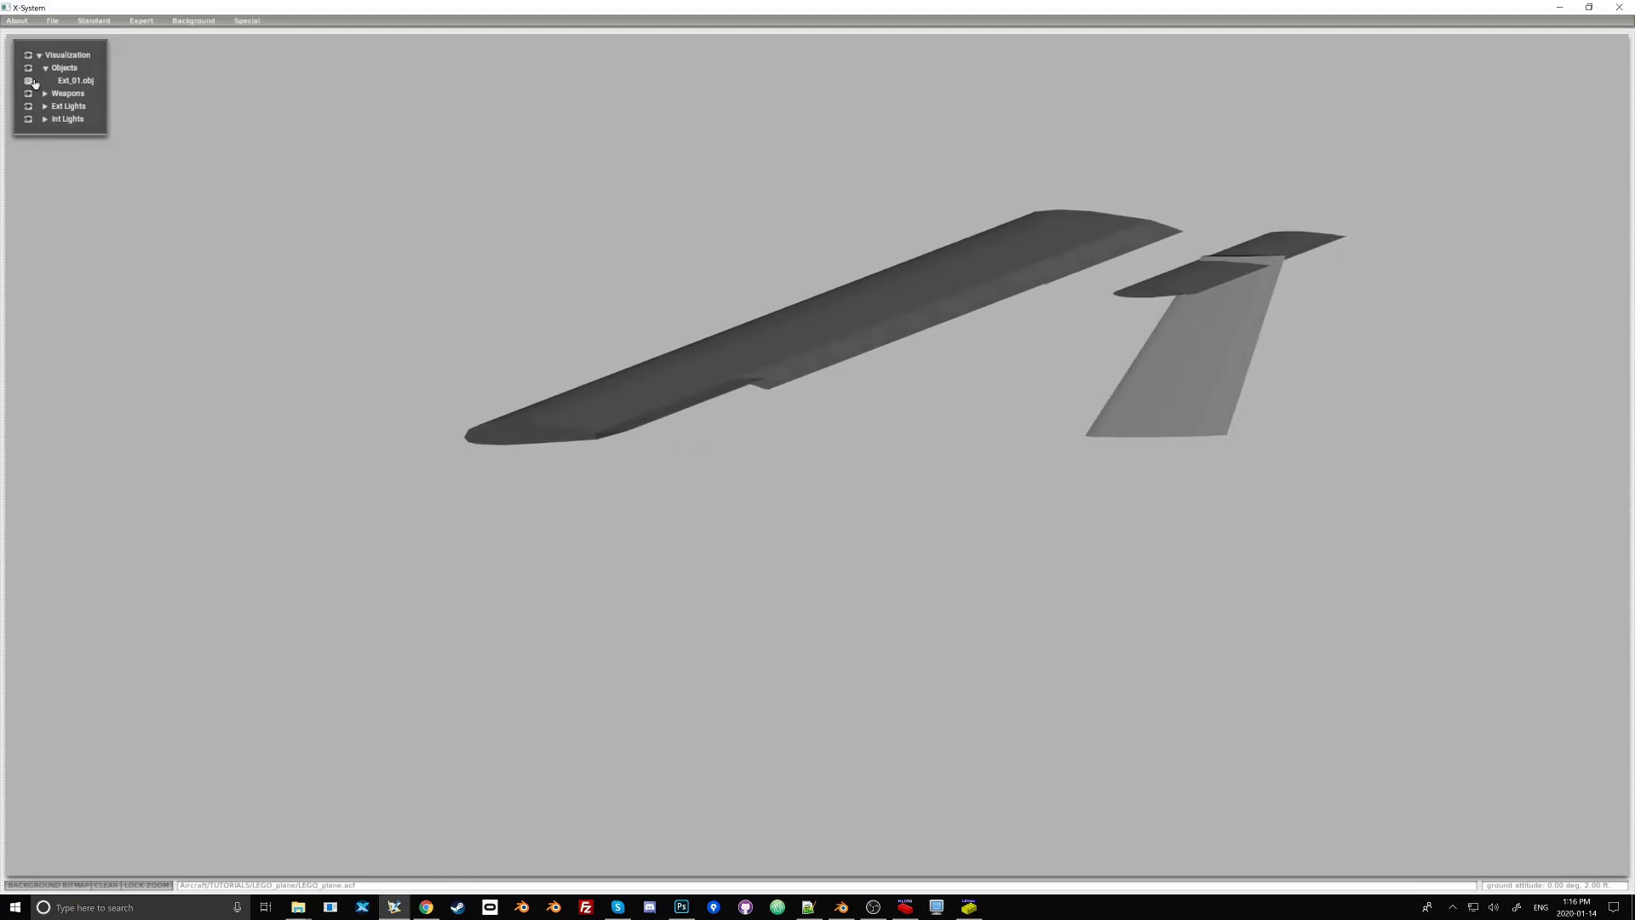
- Make Ext_01.obj visible again and open the landing gear settings
{"action": "key", "text": "Right"}
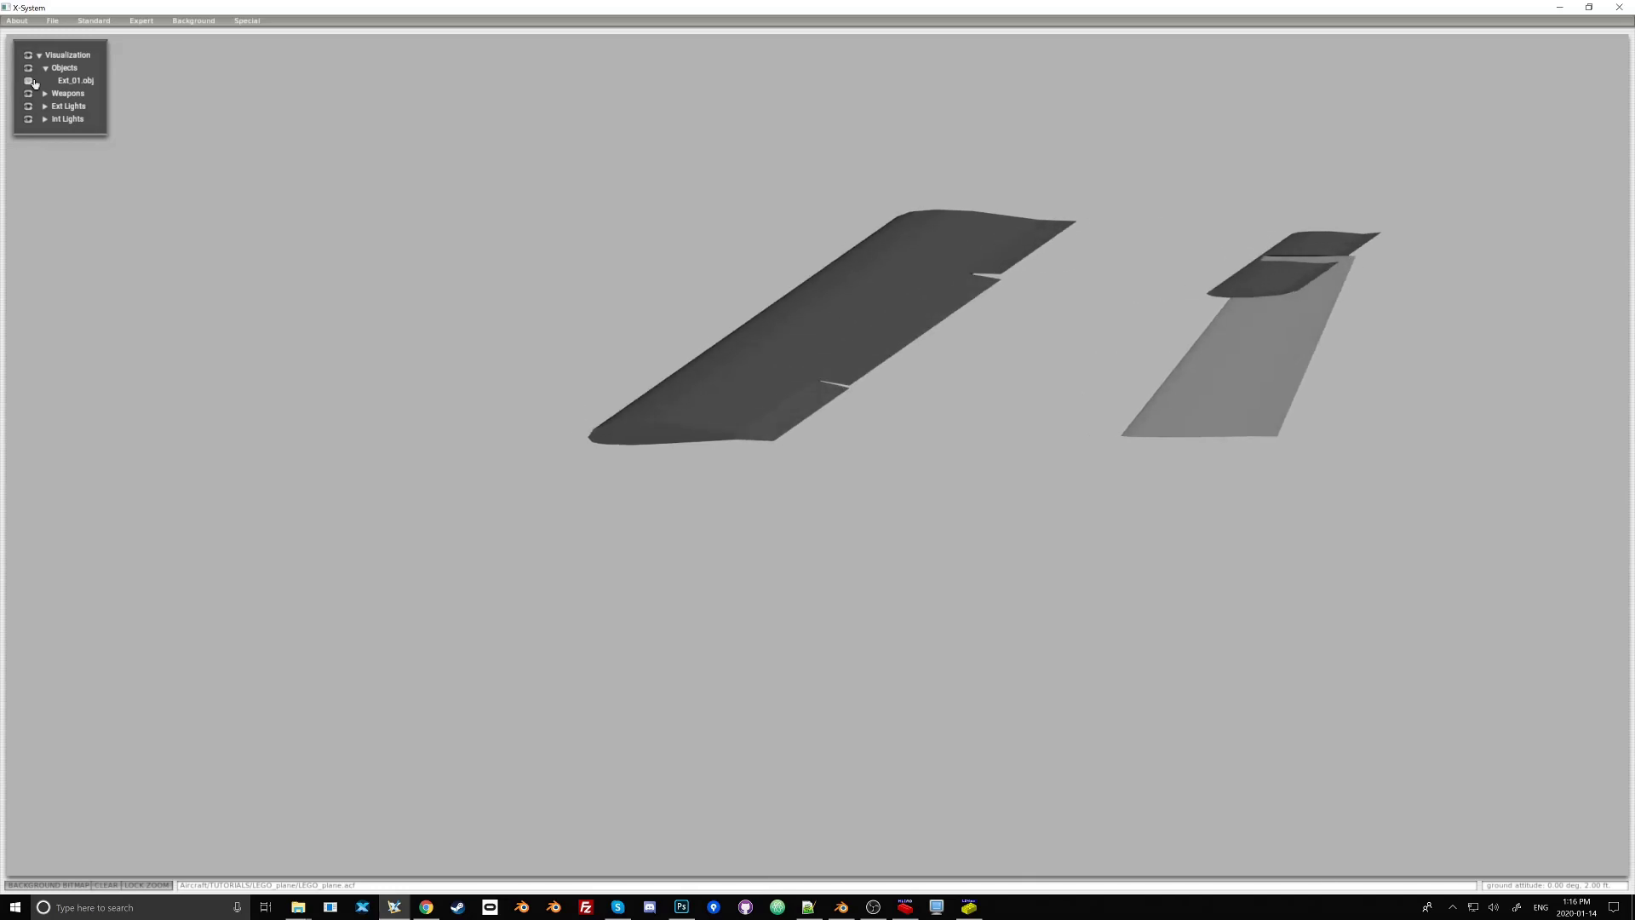
{"action": "left_click", "coordinate": [30, 81]}
{"action": "left_click", "coordinate": [90, 21]}
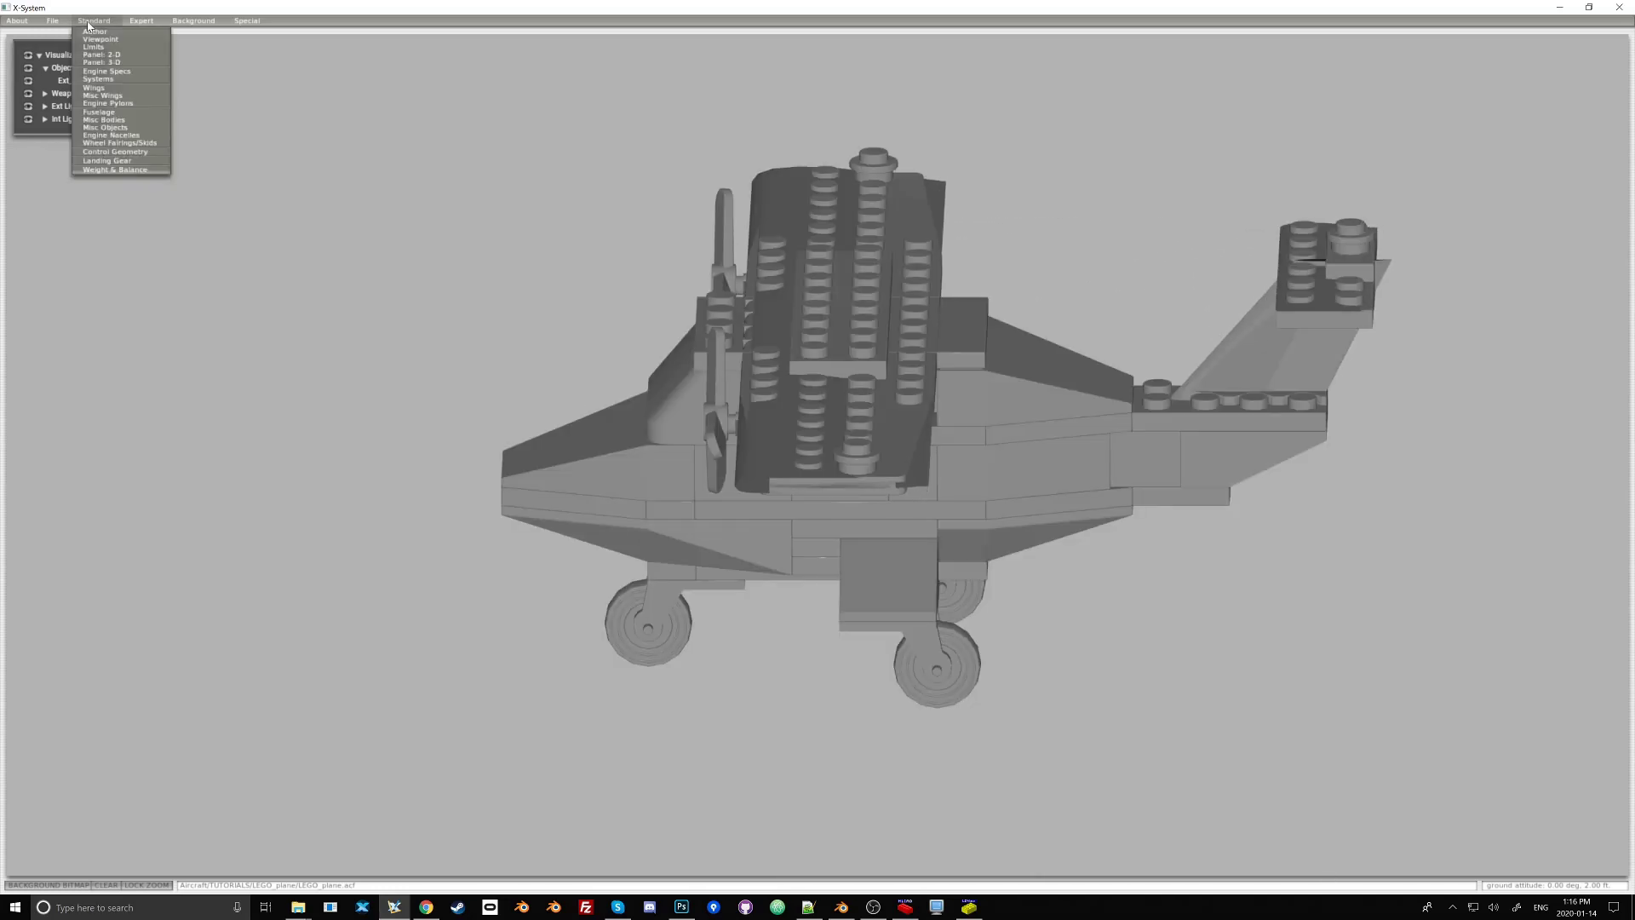
{"action": "left_click", "coordinate": [108, 161]}
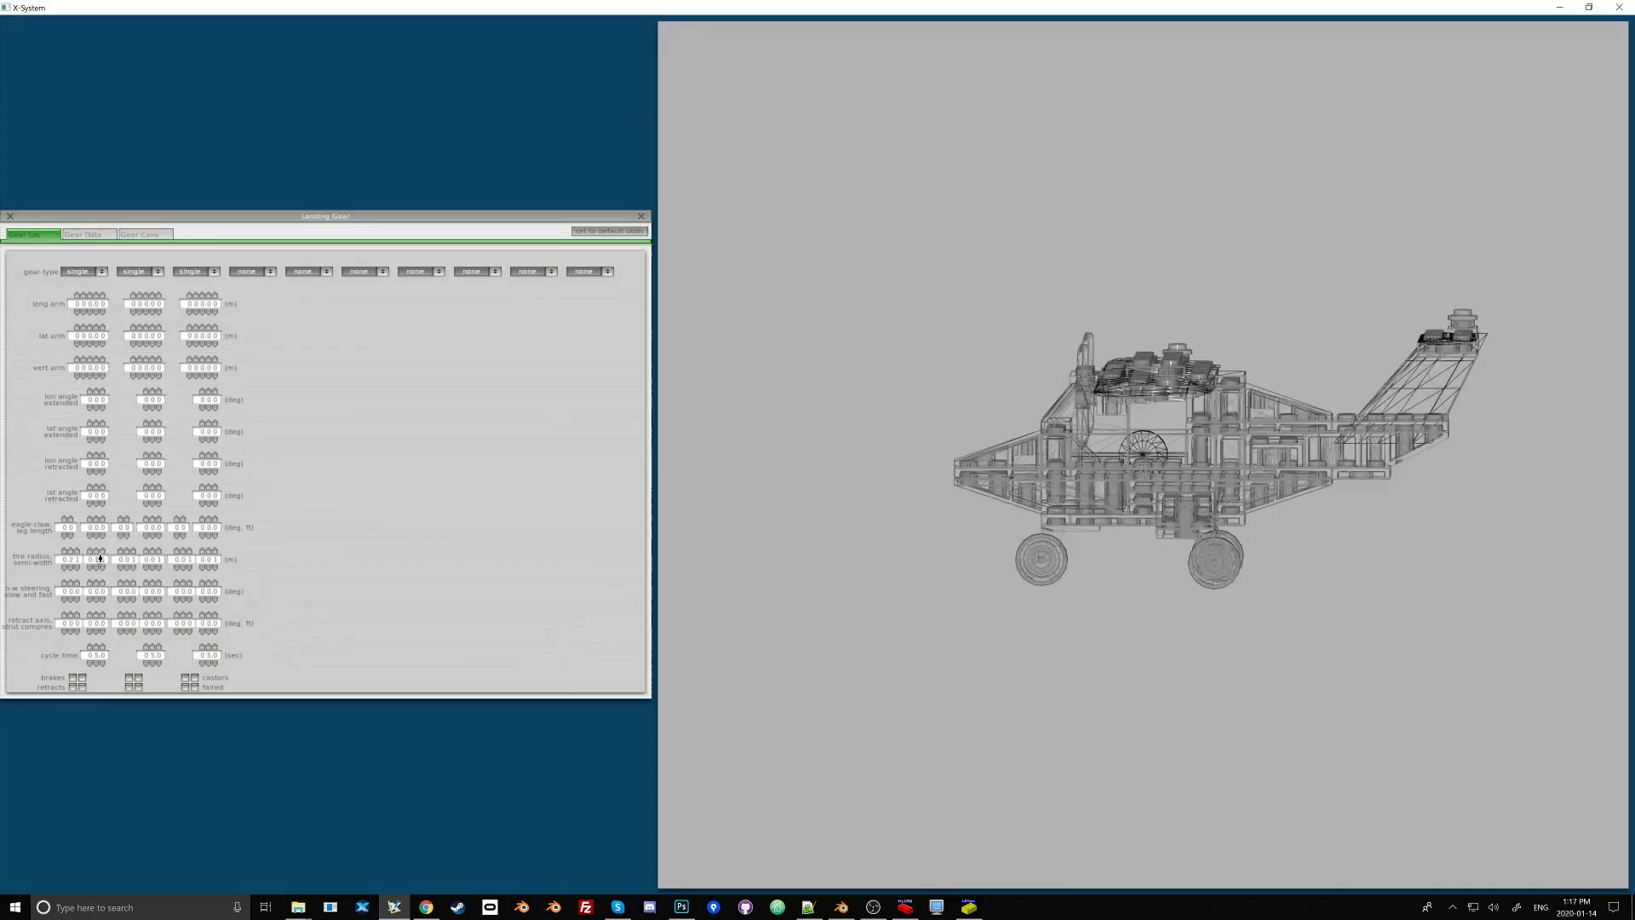
- Set the first landing gear's leg length and tire size, and shift its longitudinal arm towards the modelled nose wheel
{"action": "left_click", "coordinate": [91, 516]}
{"action": "left_click", "coordinate": [100, 314]}
{"action": "left_click", "coordinate": [100, 314]}
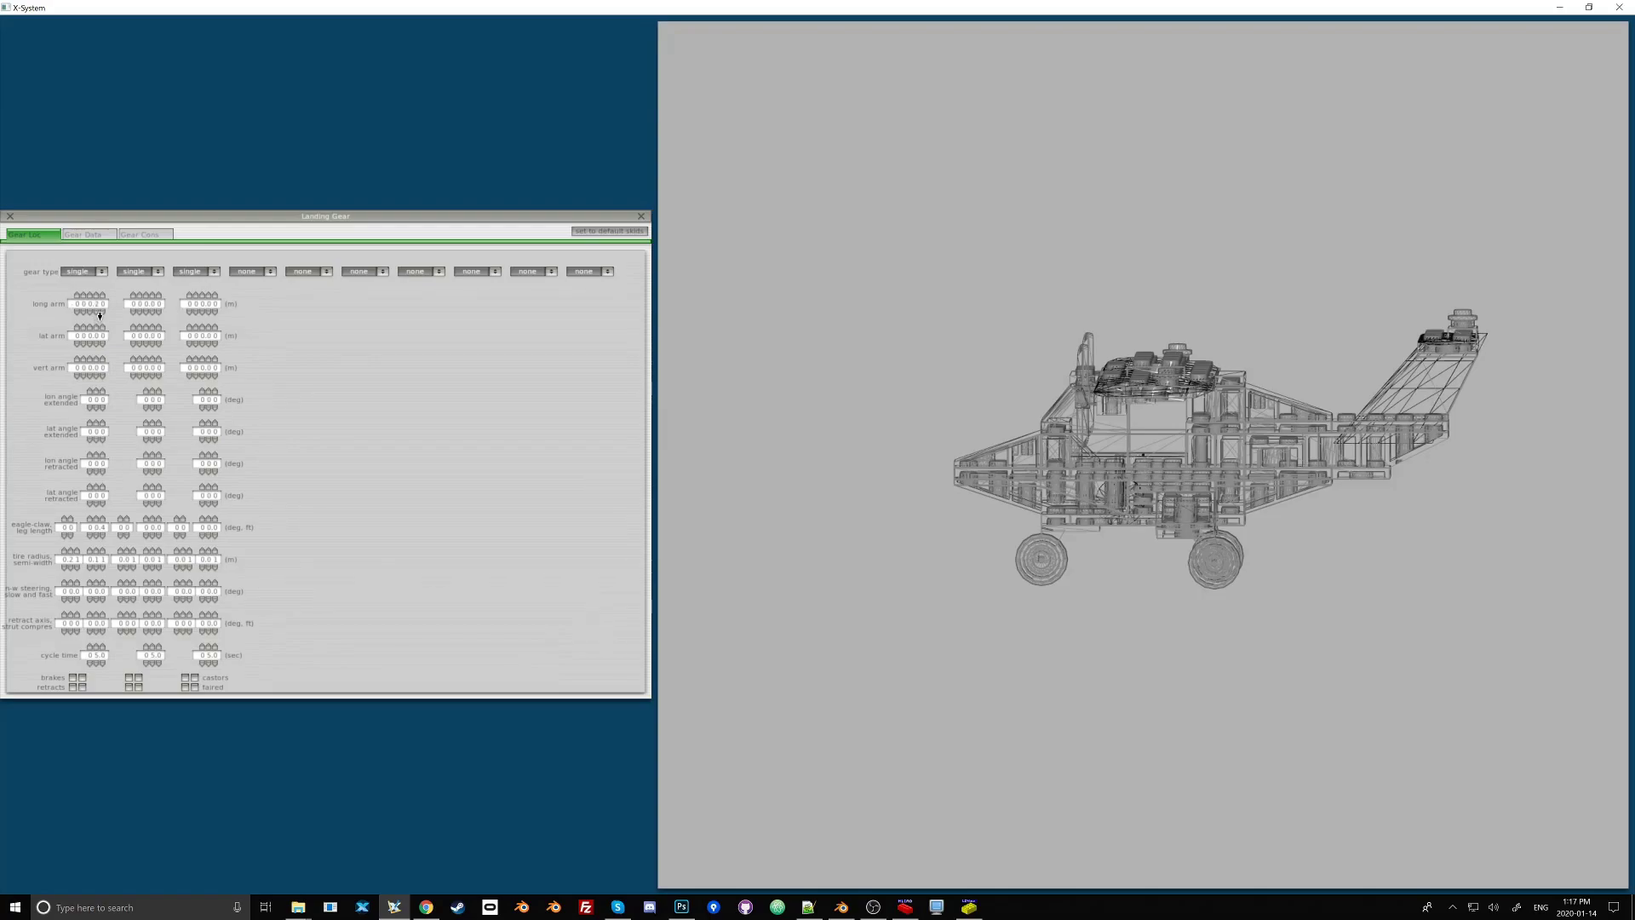
{"action": "left_click", "coordinate": [100, 314]}
{"action": "left_click", "coordinate": [100, 314]}
{"action": "left_click", "coordinate": [99, 314]}
{"action": "left_click", "coordinate": [100, 315]}
{"action": "left_click", "coordinate": [100, 314]}
{"action": "left_click", "coordinate": [99, 314]}
{"action": "left_click", "coordinate": [102, 314]}
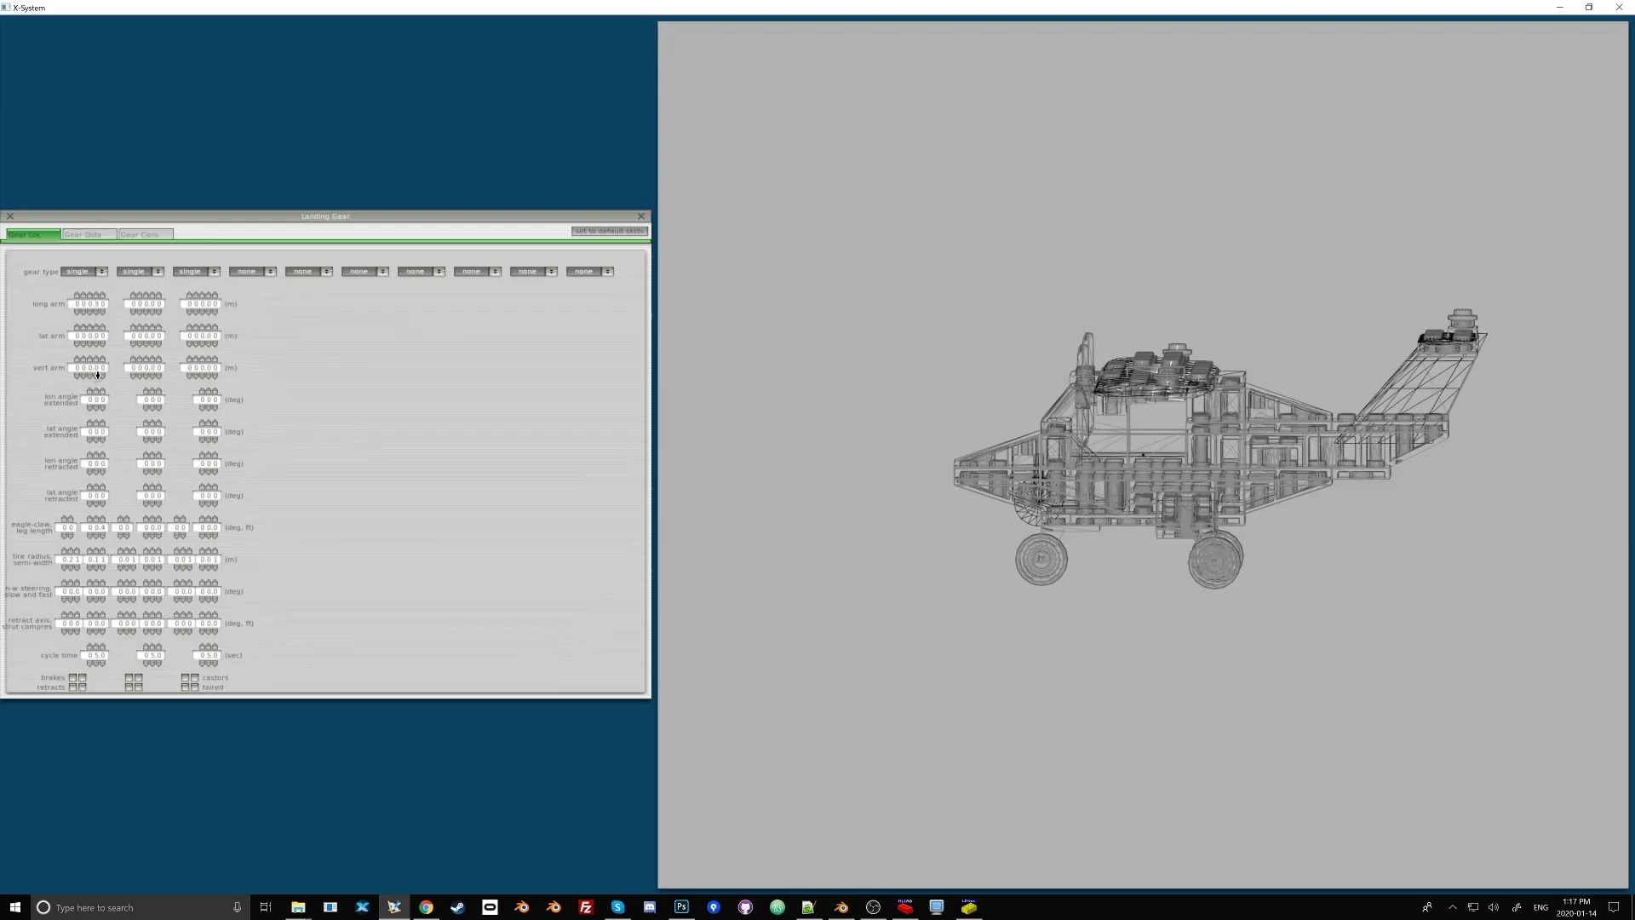
- Adjust the first gear's vertical arm and extended longitudinal angle to line its wheel and strut up with the modelled nose wheel
{"action": "left_click", "coordinate": [96, 375]}
{"action": "left_click", "coordinate": [96, 375]}
{"action": "left_click", "coordinate": [96, 376]}
{"action": "left_click", "coordinate": [96, 375]}
{"action": "left_click", "coordinate": [96, 375]}
{"action": "scroll", "coordinate": [904, 545], "scroll_direction": "up", "scroll_amount": 5}
{"action": "scroll", "coordinate": [904, 545], "scroll_direction": "up", "scroll_amount": 2}
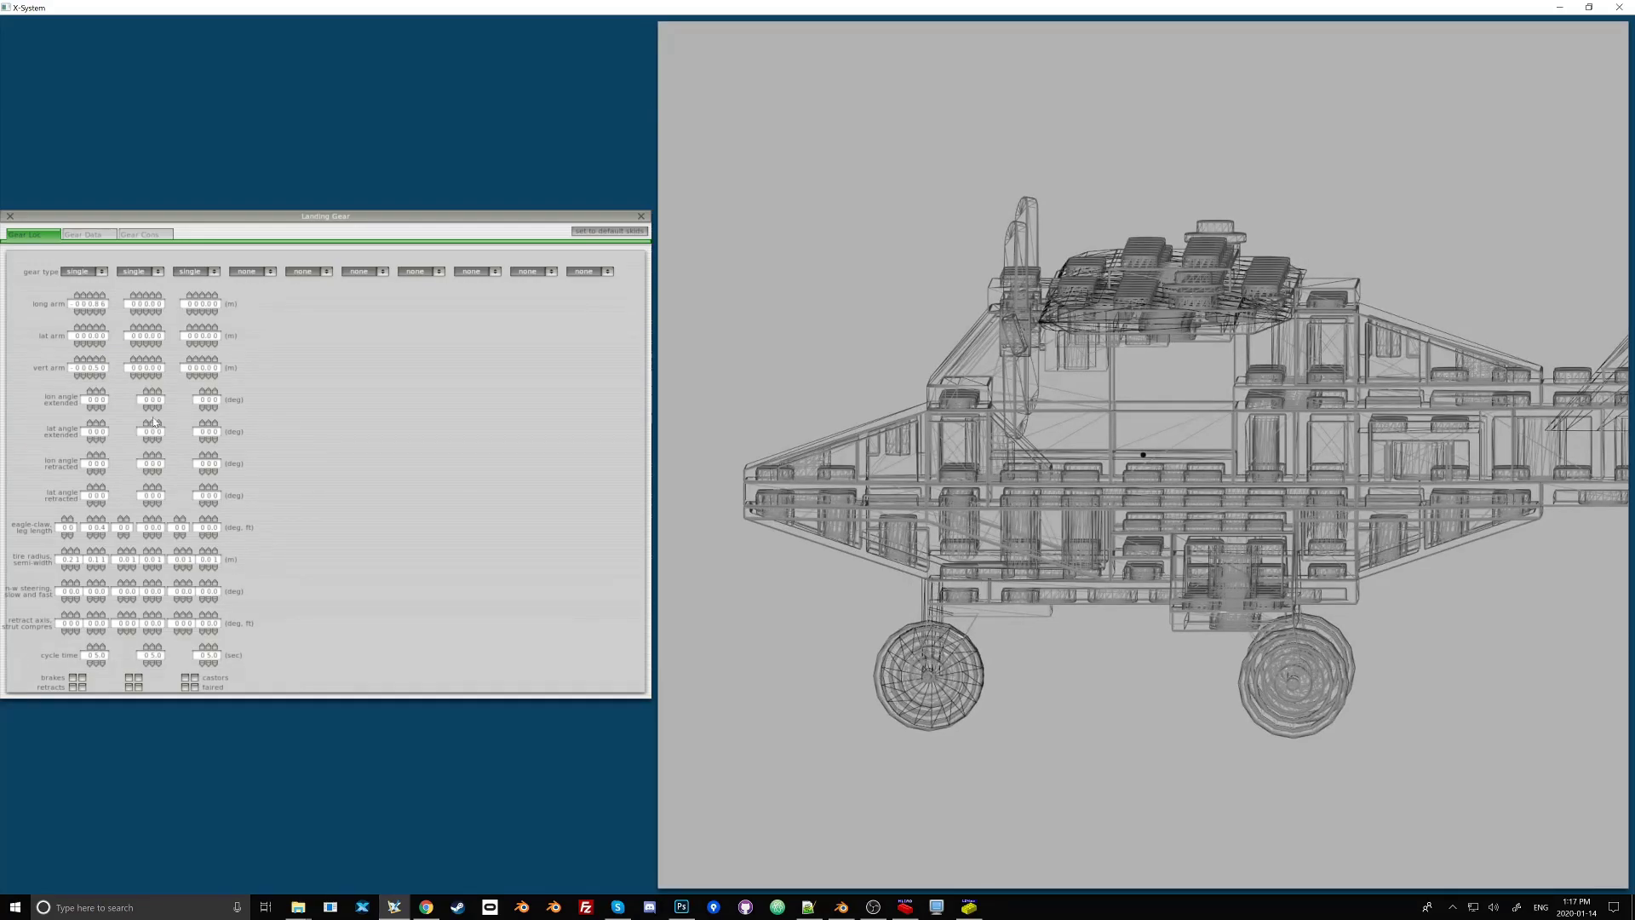
{"action": "double_click", "coordinate": [100, 398]}
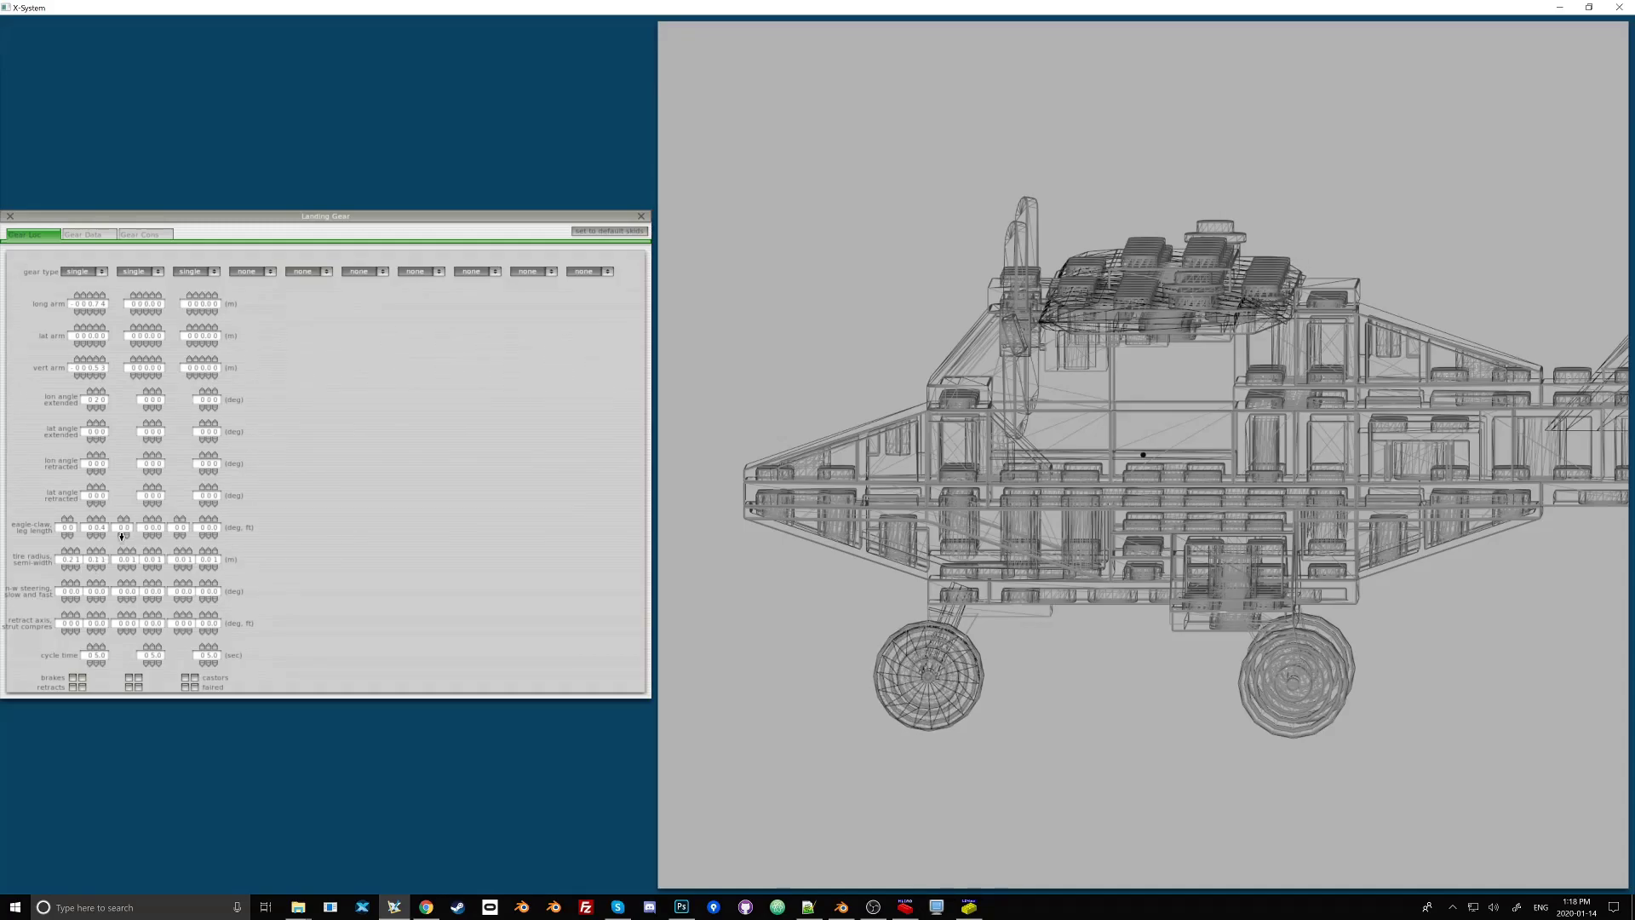
- Size and position the second and third landing gears to match the two modelled main wheels
{"action": "scroll", "coordinate": [161, 524], "scroll_direction": "up", "scroll_amount": 4}
{"action": "scroll", "coordinate": [219, 525], "scroll_direction": "up", "scroll_amount": 4}
{"action": "scroll", "coordinate": [127, 559], "scroll_direction": "up", "scroll_amount": 3}
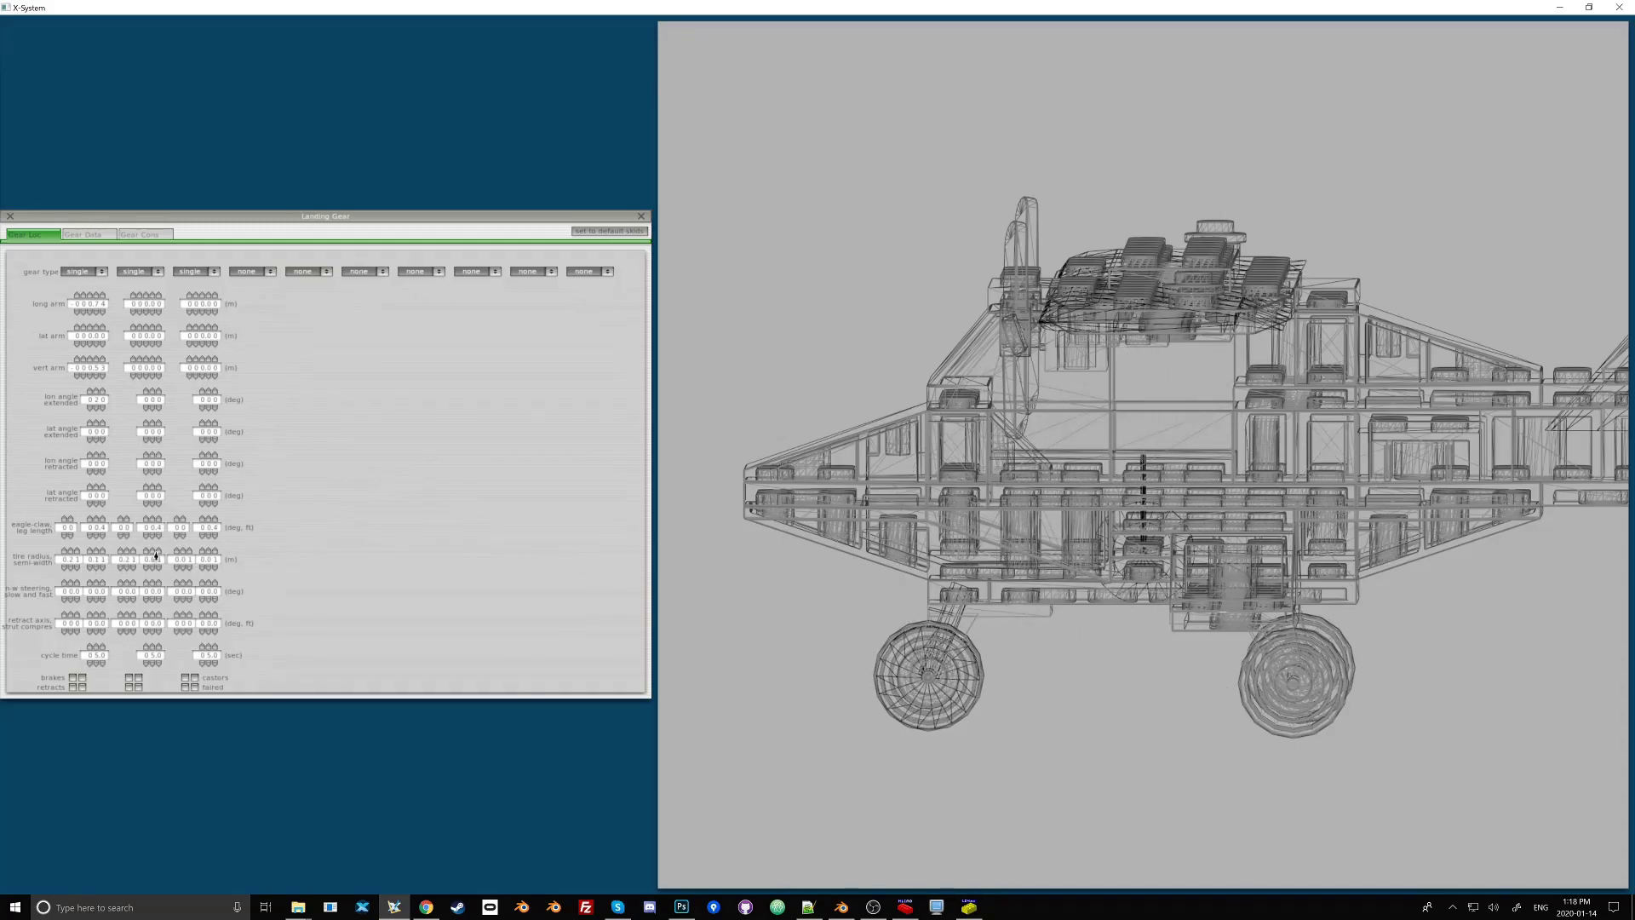
{"action": "scroll", "coordinate": [183, 558], "scroll_direction": "up", "scroll_amount": 3}
{"action": "scroll", "coordinate": [156, 377], "scroll_direction": "down", "scroll_amount": 5}
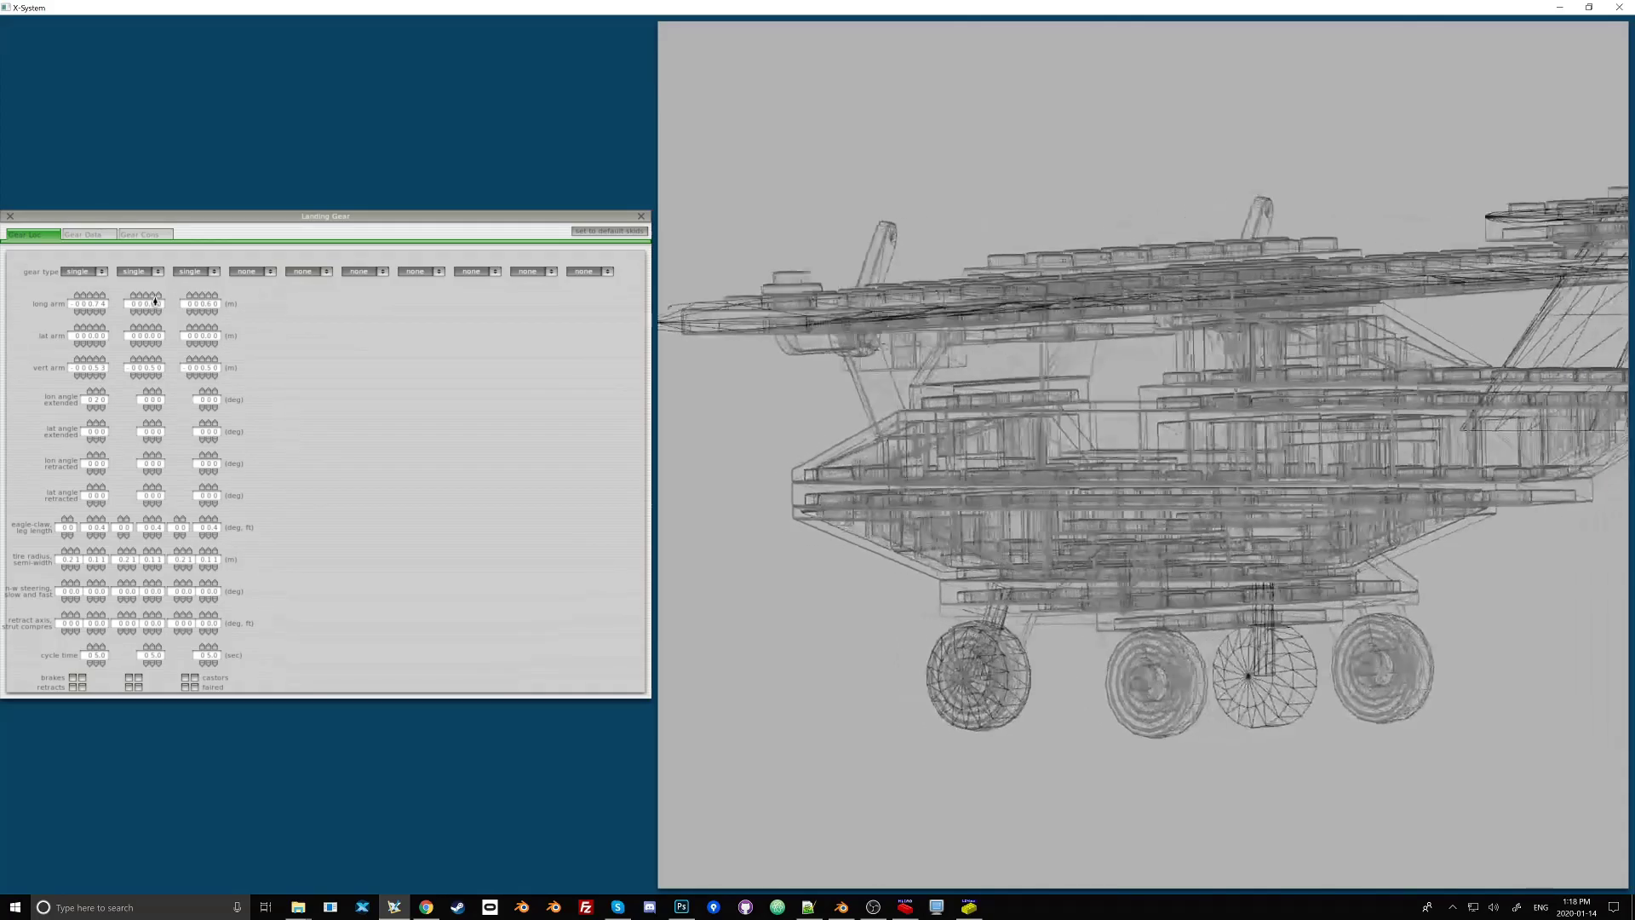
{"action": "key", "text": "d"}
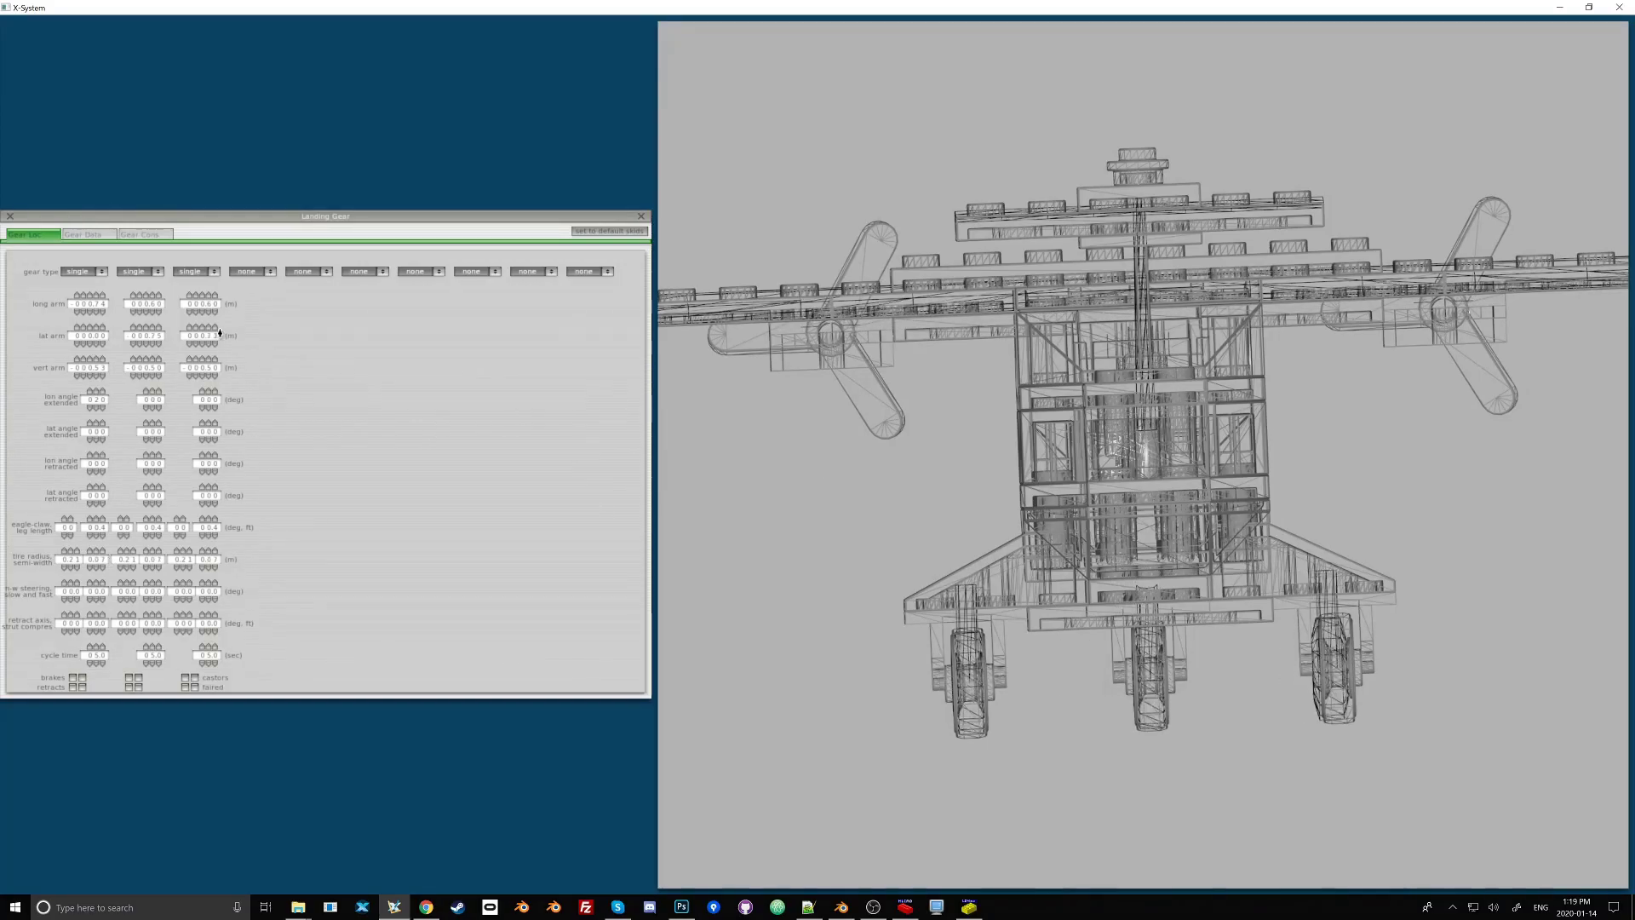
{"action": "left_click", "coordinate": [641, 217]}
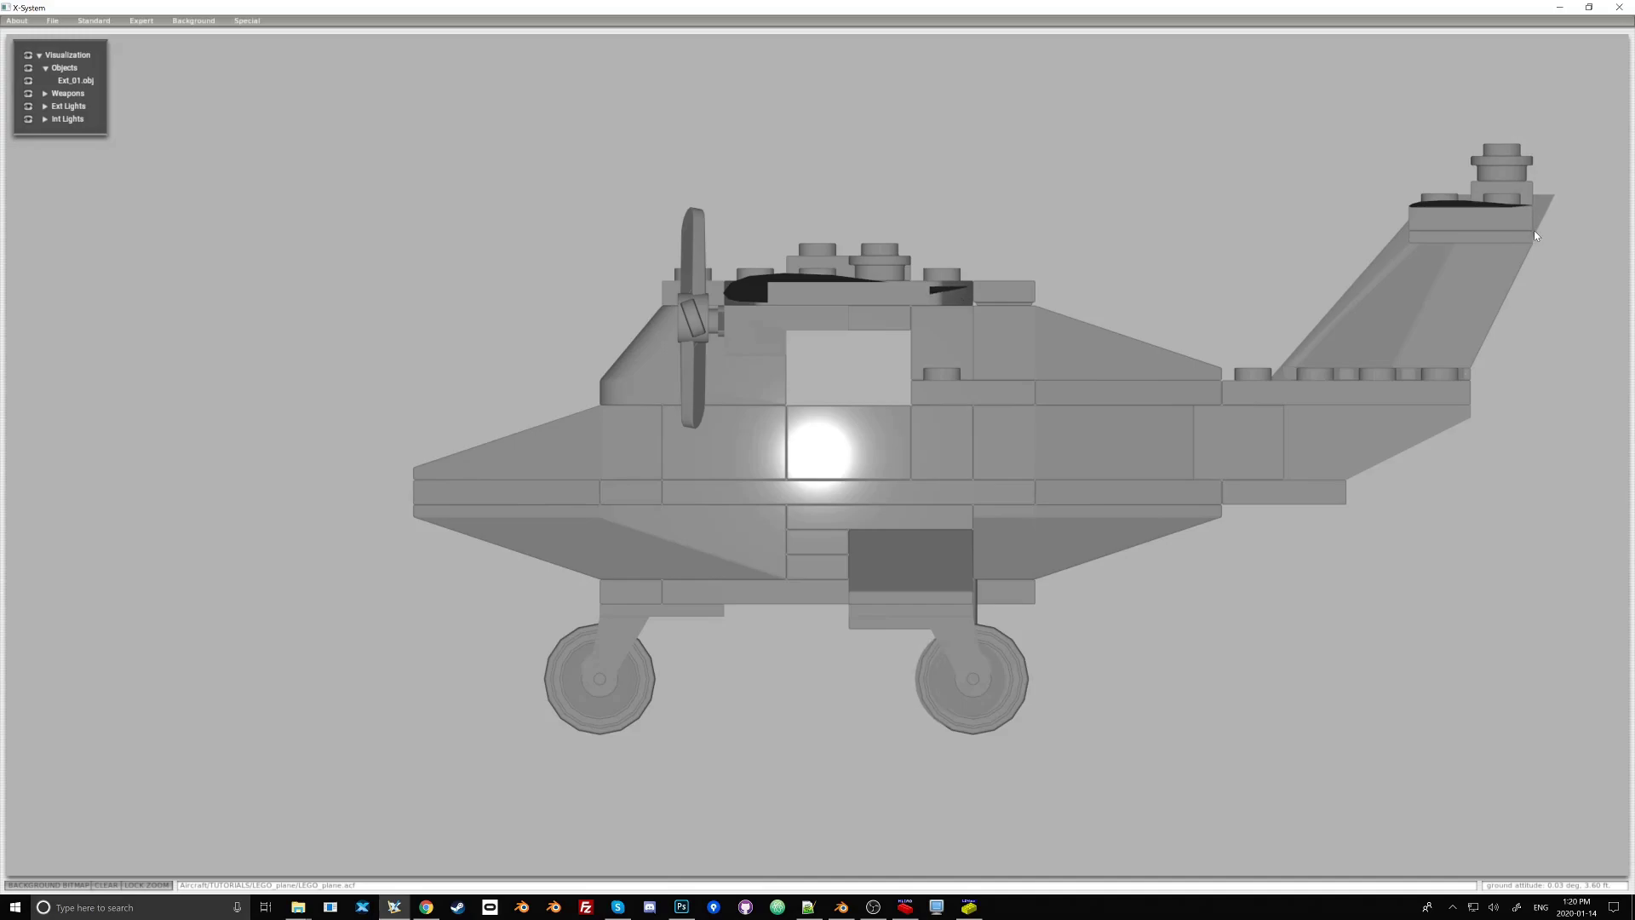
- Capture a screen snip of the plane's side view from the nose to the tail's rear edge and open it in Snip & Sketch
{"action": "key", "text": "super+shift+s"}
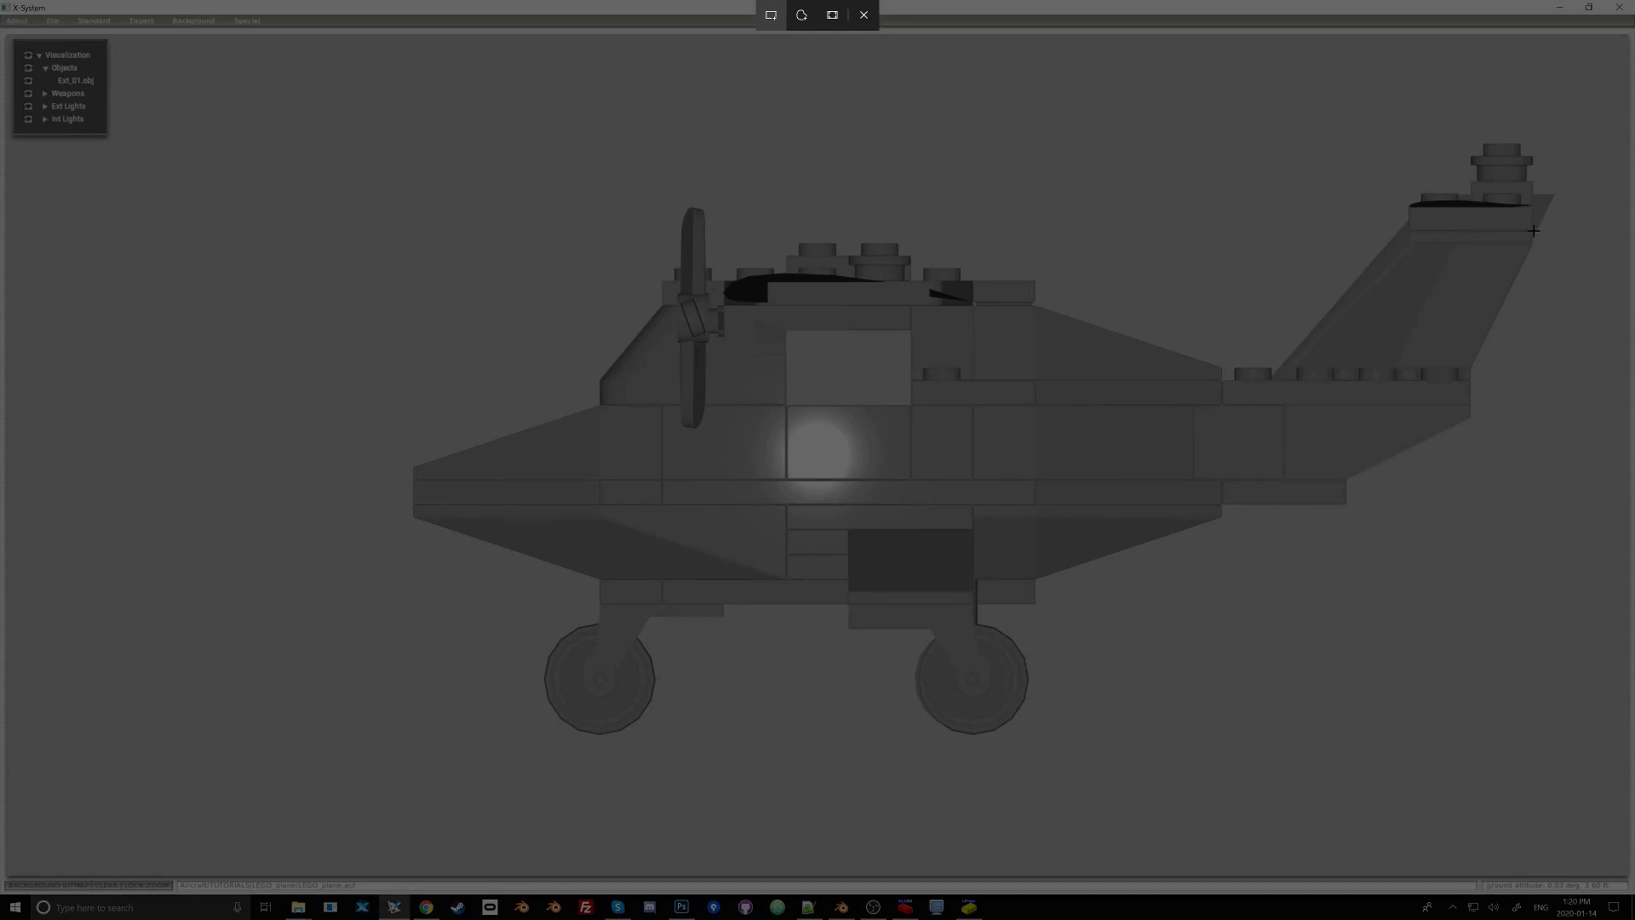
{"action": "mouse_move", "coordinate": [1534, 230]}
{"action": "left_mouse_down"}
{"action": "mouse_move", "coordinate": [1230, 397]}
{"action": "mouse_move", "coordinate": [646, 540]}
{"action": "mouse_move", "coordinate": [424, 624]}
{"action": "mouse_move", "coordinate": [412, 603]}
{"action": "left_mouse_up"}
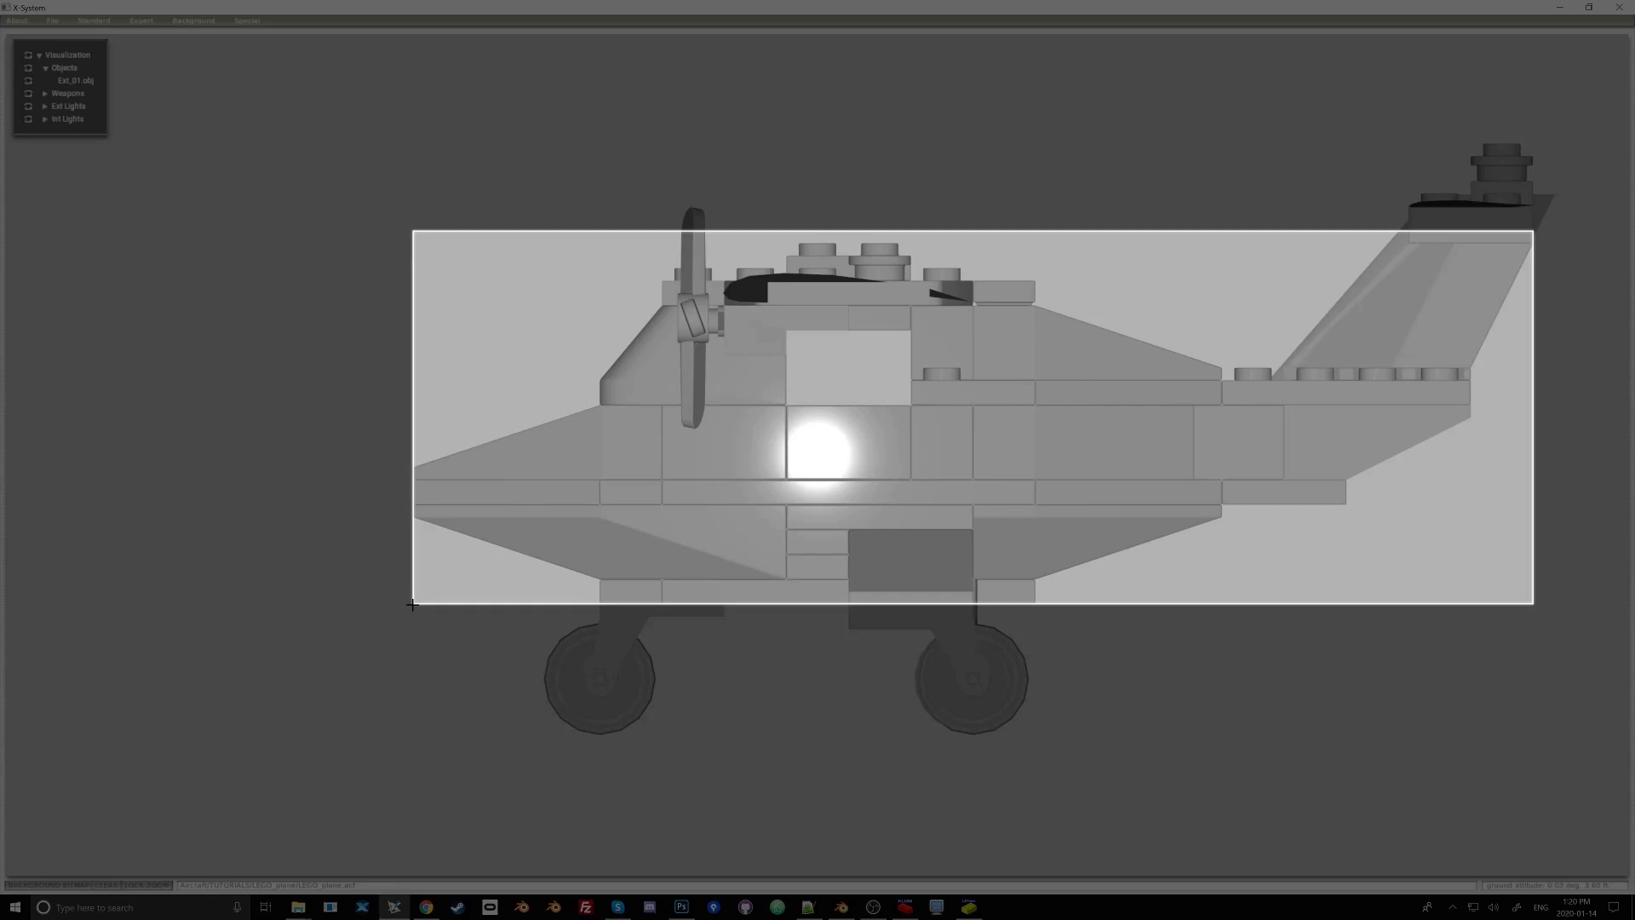
{"action": "left_click_drag", "start_coordinate": [413, 605], "coordinate": [412, 604]}
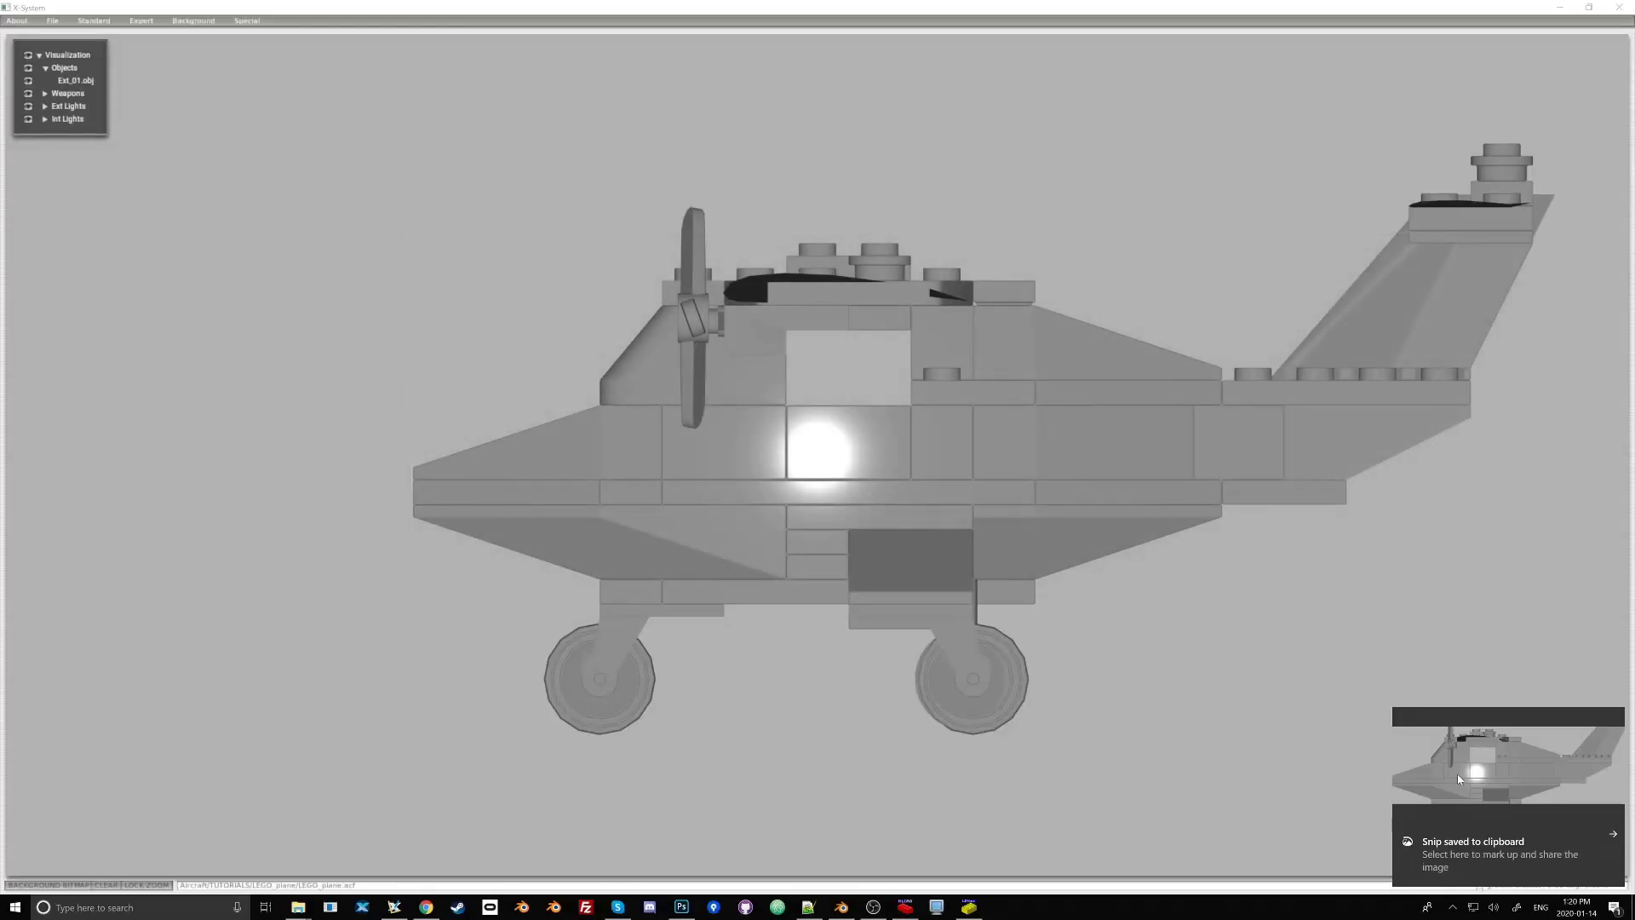
{"action": "left_click", "coordinate": [1457, 773]}
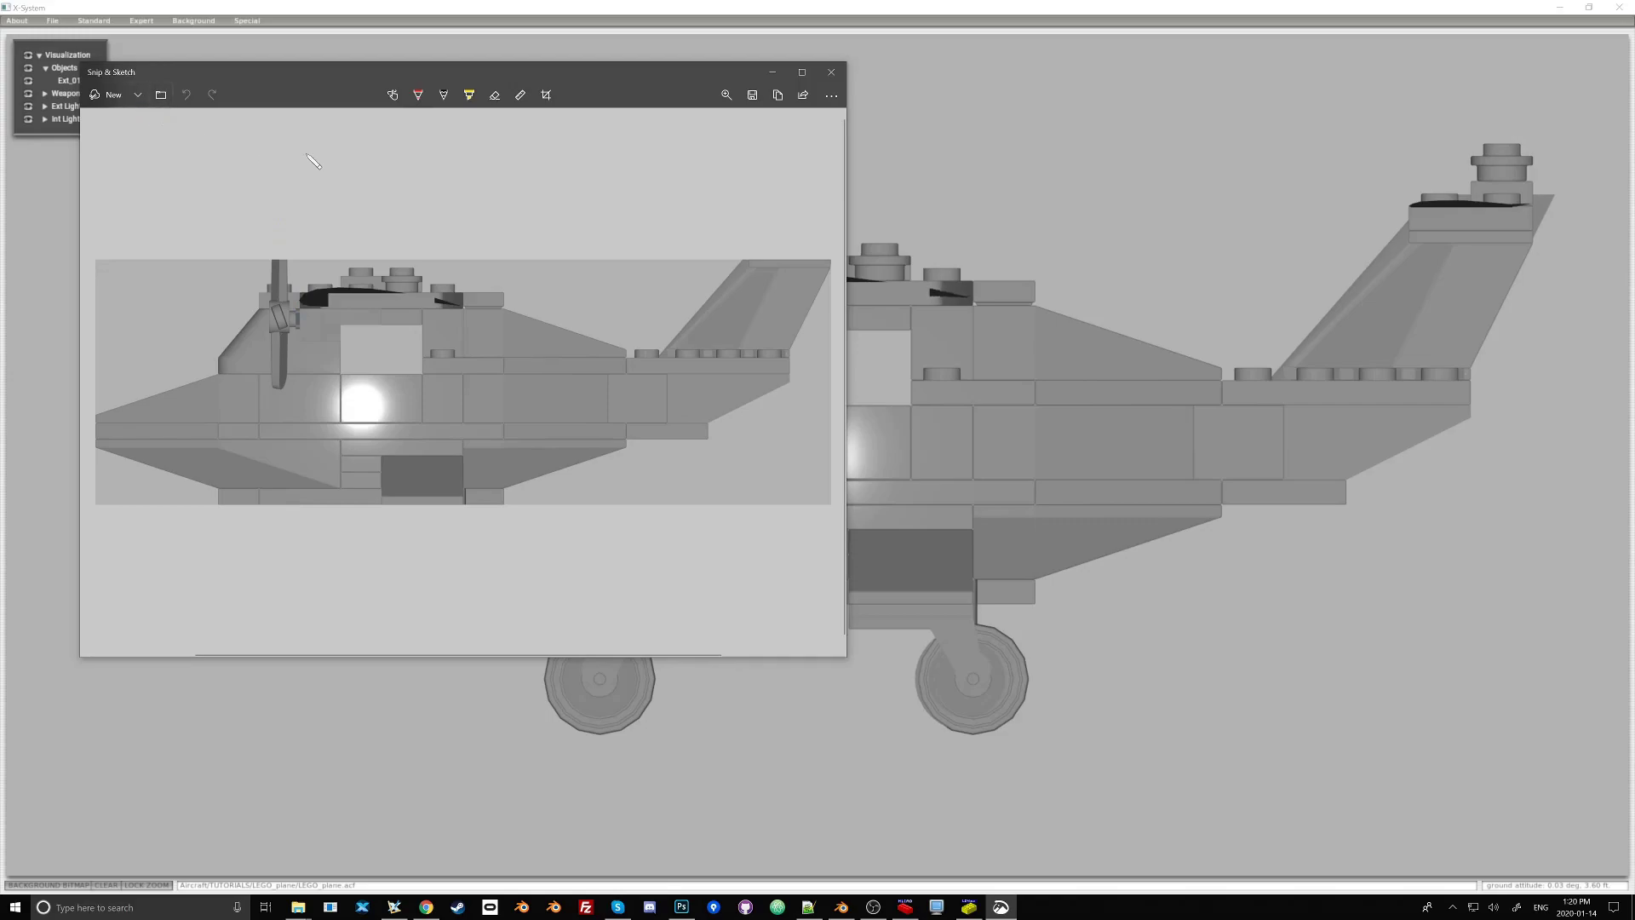
- Save the side-view snip as SIDE.png in the LEGO_plane objects folder
{"action": "key", "text": "ctrl+s"}
{"action": "double_click", "coordinate": [156, 153]}
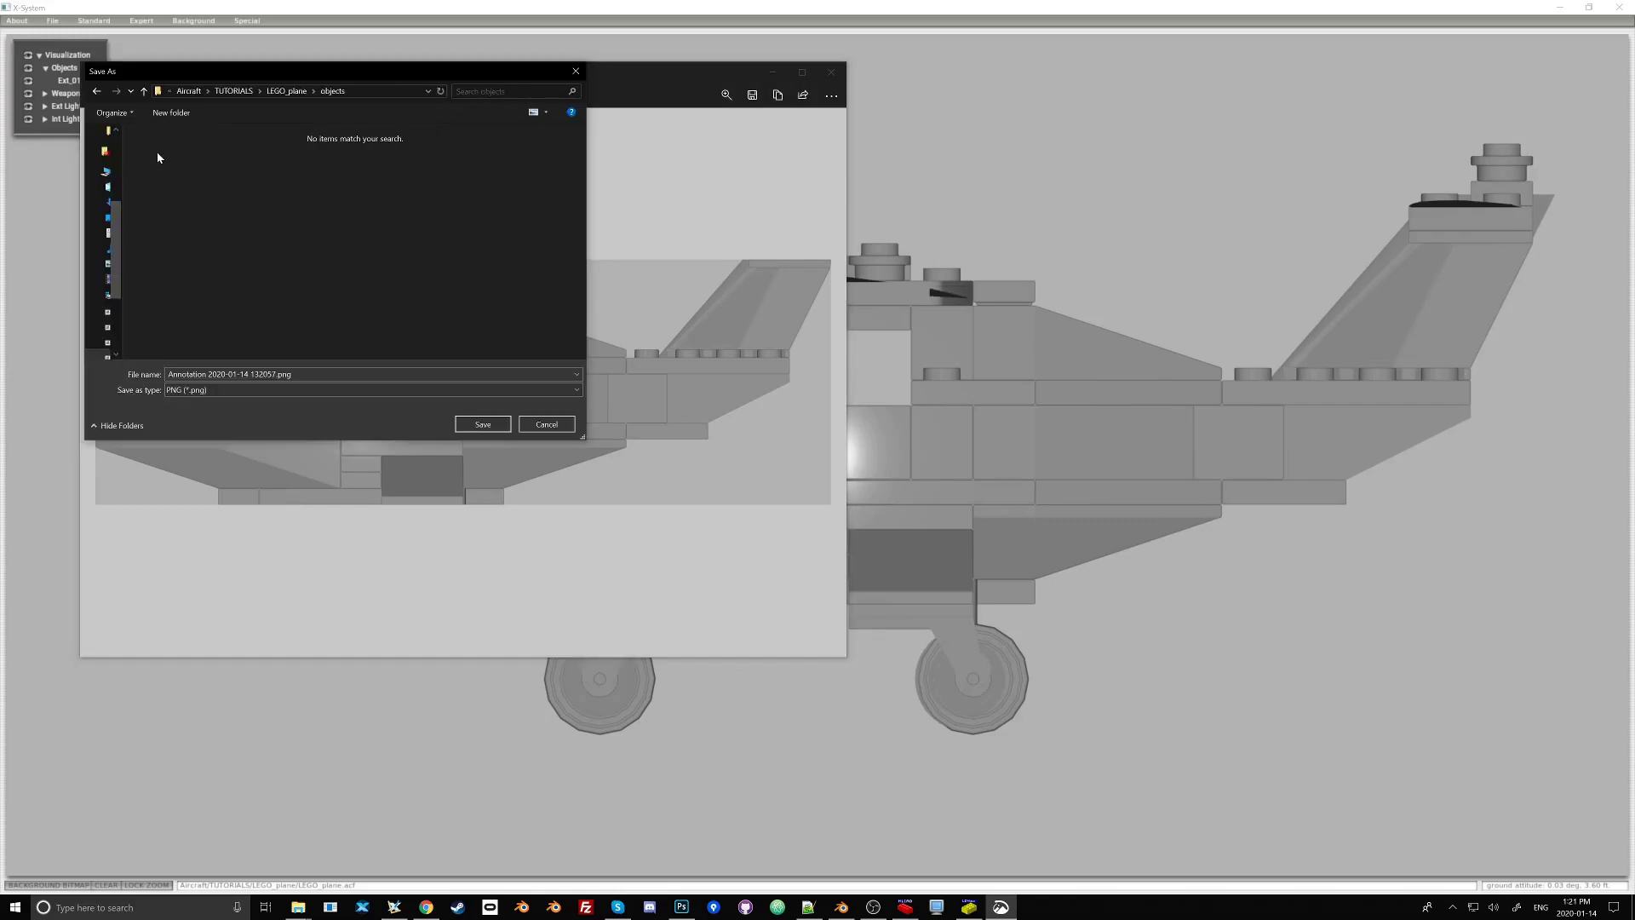
{"action": "left_click", "coordinate": [227, 374]}
{"action": "type", "text": "SID"}
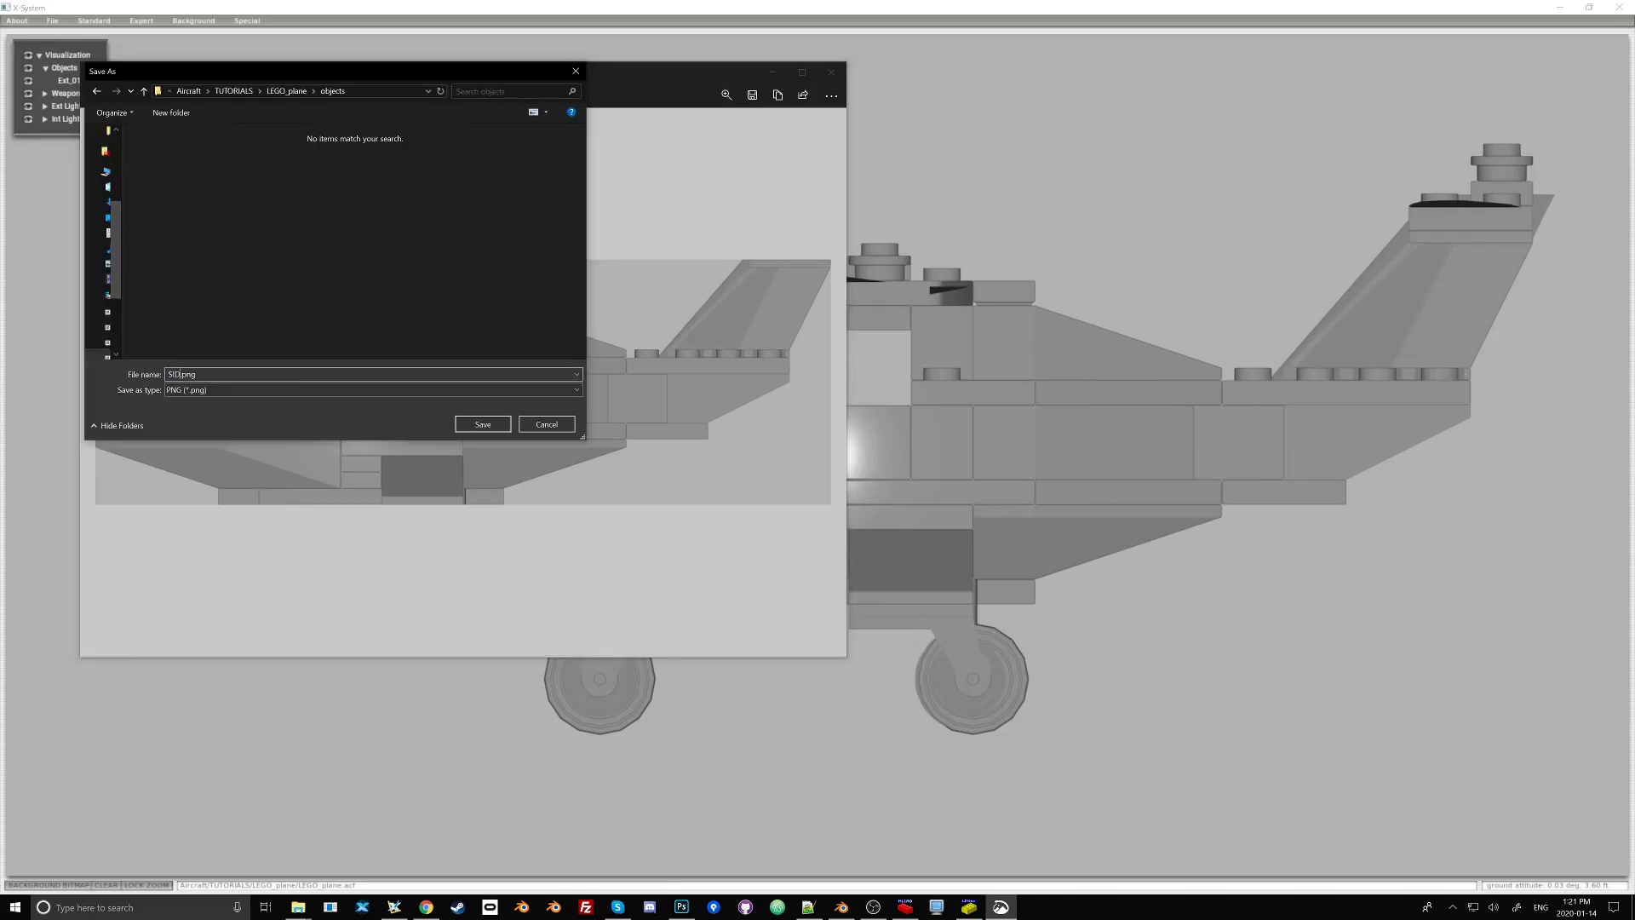
{"action": "type", "text": "E"}
{"action": "key", "text": "Return"}
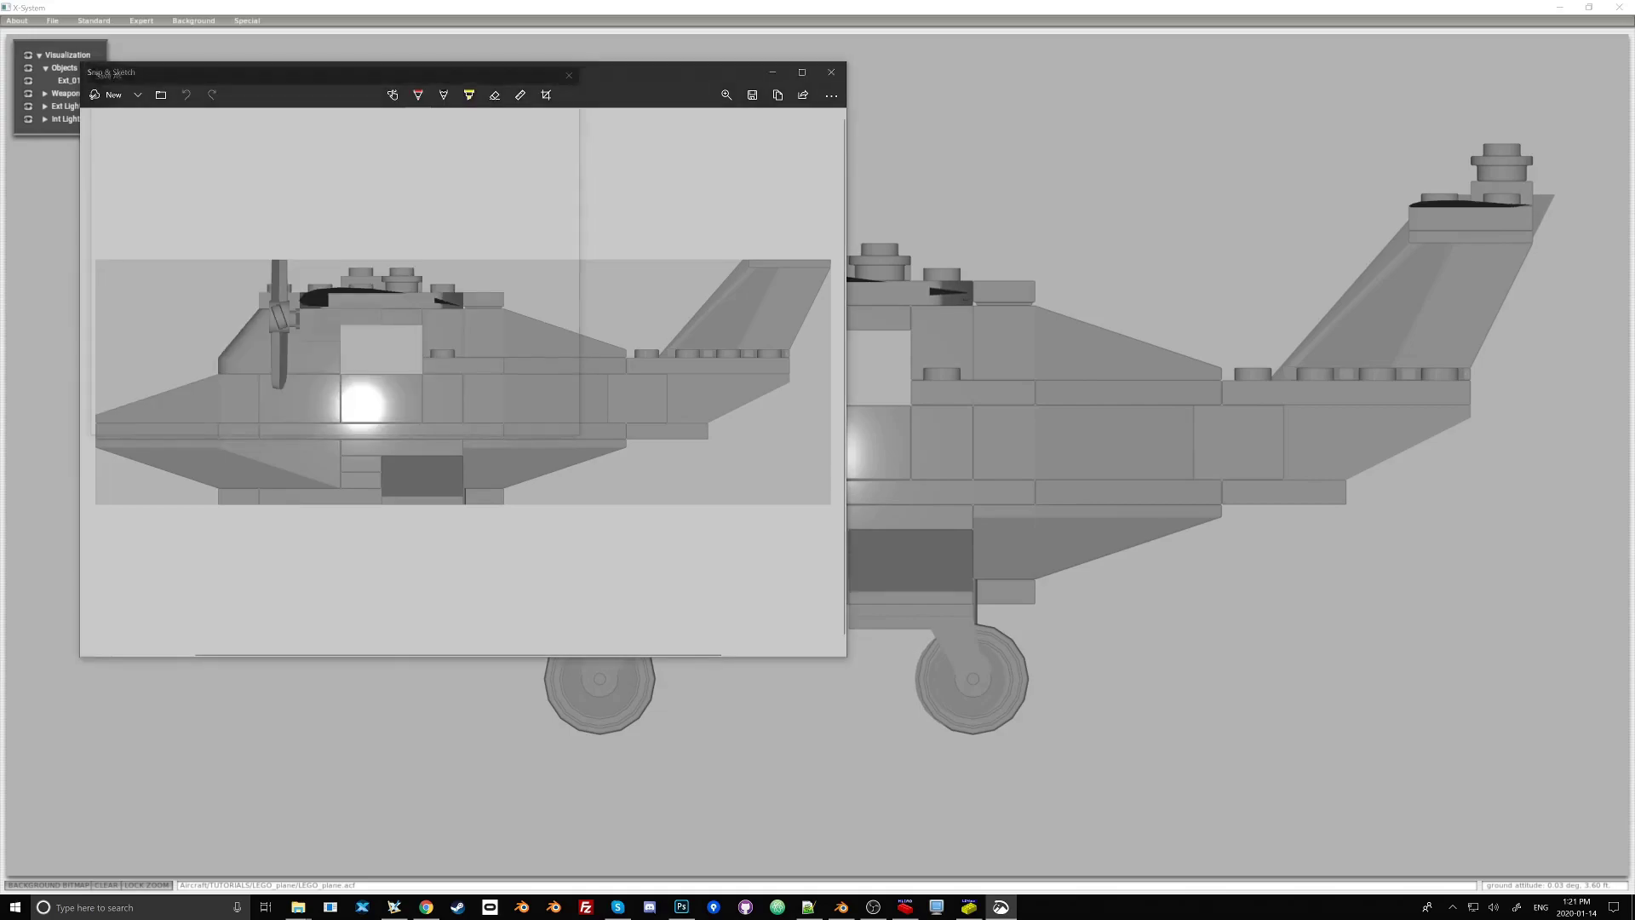
- Switch back to Plane Maker, snip the plane's top view from nose to tail and save it as TOP.png in the objects folder
{"action": "left_click", "coordinate": [394, 907]}
{"action": "left_click", "coordinate": [191, 21]}
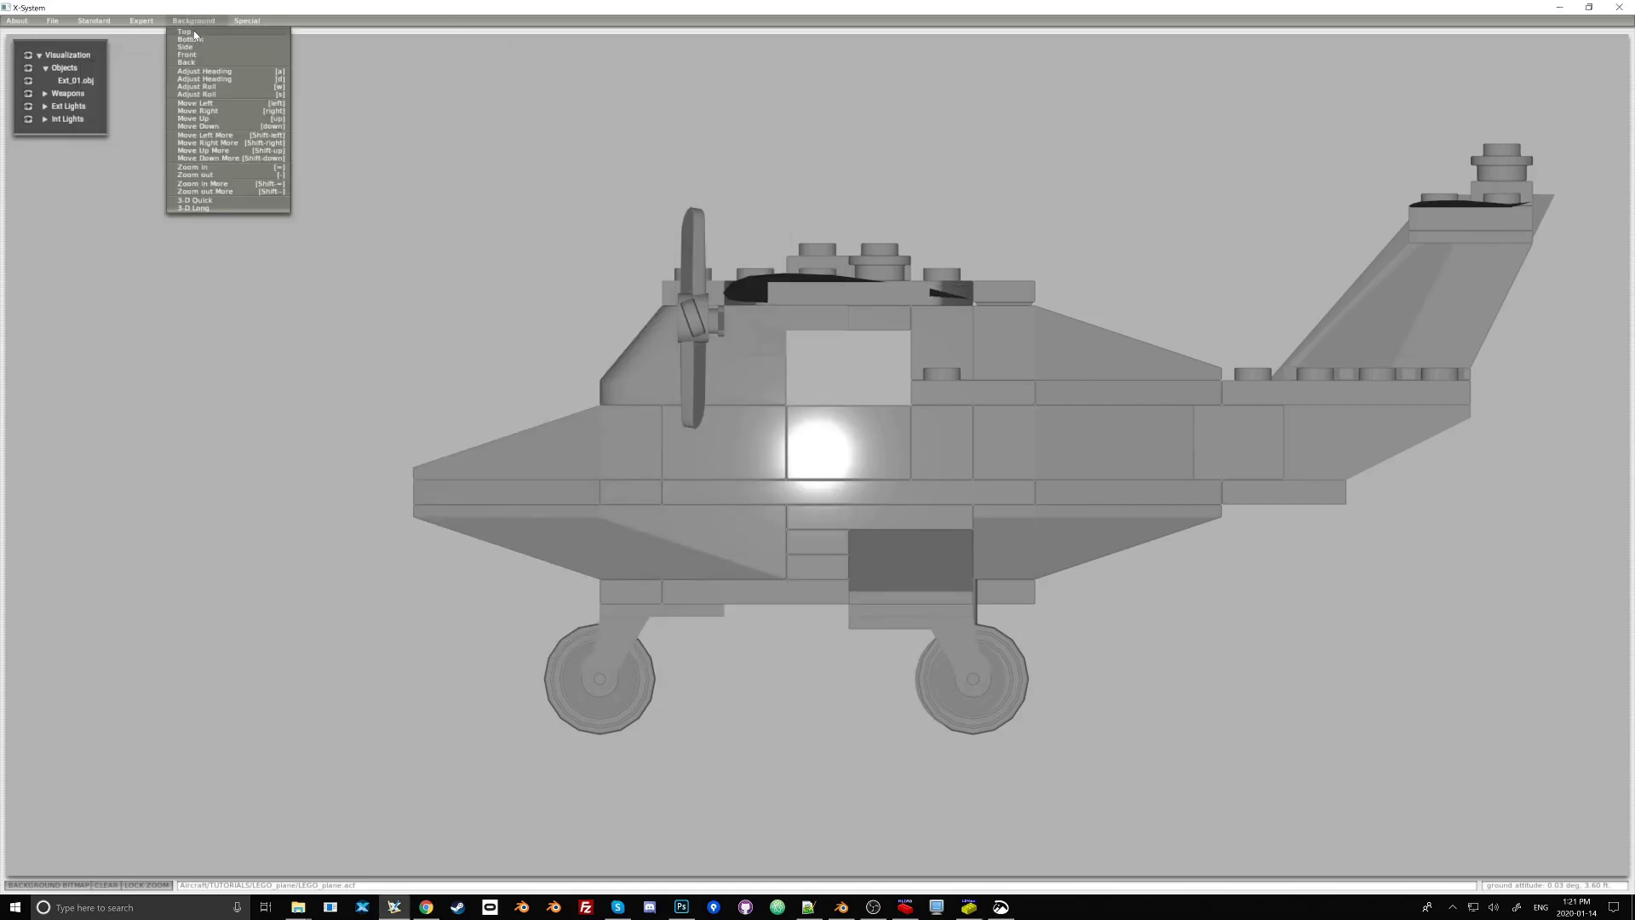
{"action": "left_click", "coordinate": [192, 31]}
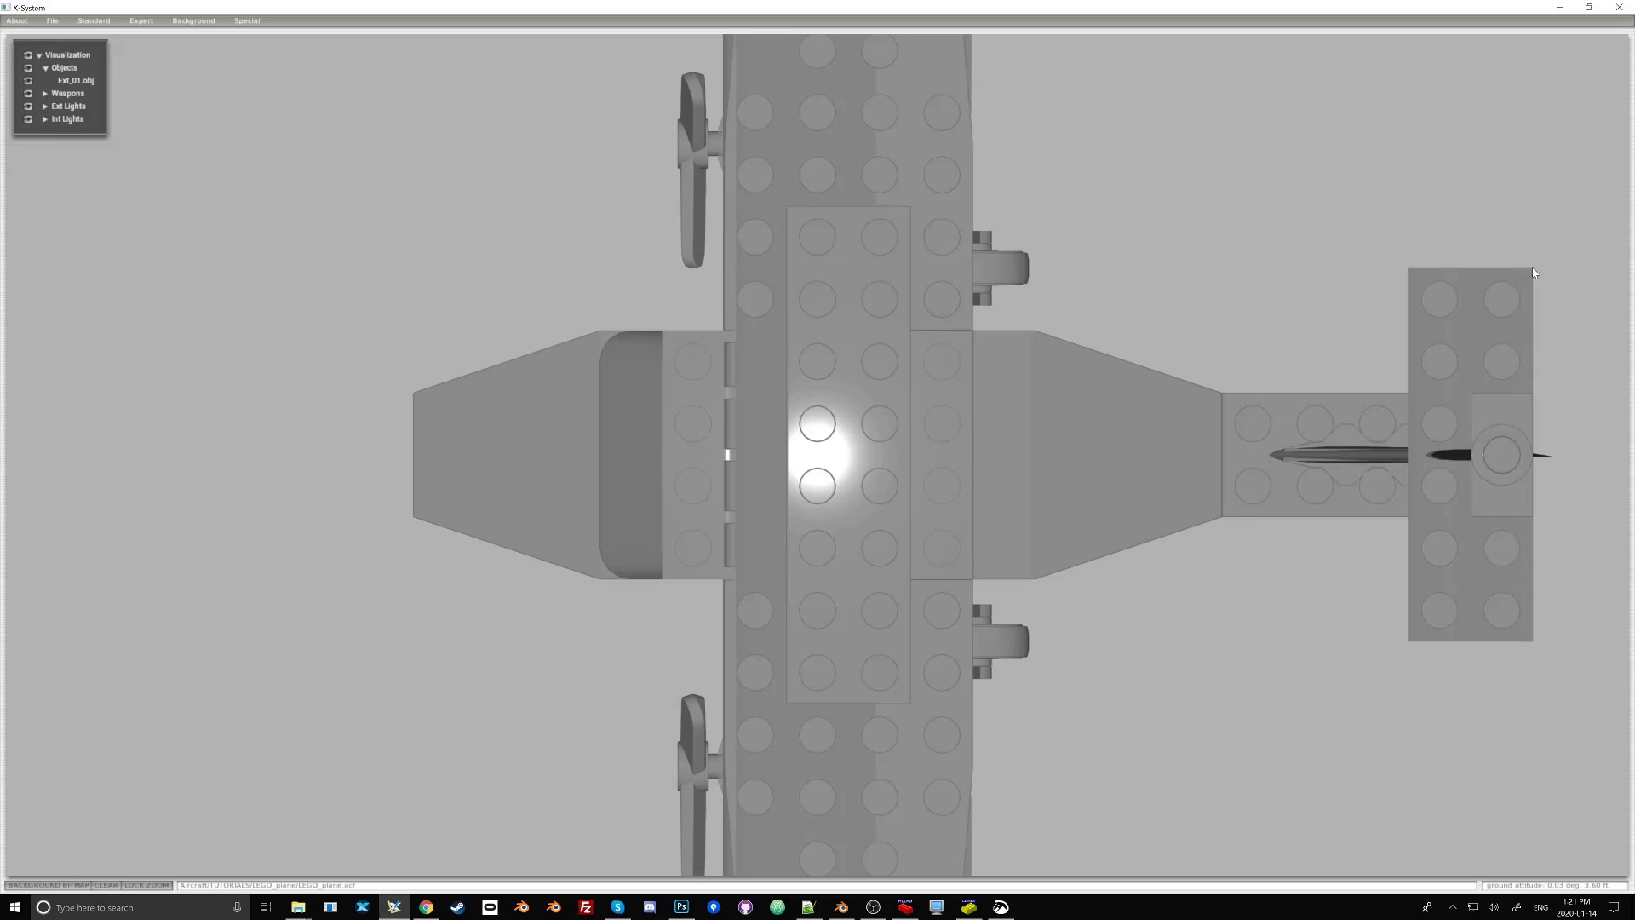
{"action": "key", "text": "super+shift+s"}
{"action": "mouse_move", "coordinate": [1533, 267]}
{"action": "left_mouse_down"}
{"action": "mouse_move", "coordinate": [561, 609]}
{"action": "mouse_move", "coordinate": [410, 644]}
{"action": "mouse_move", "coordinate": [1460, 646]}
{"action": "mouse_move", "coordinate": [391, 659]}
{"action": "mouse_move", "coordinate": [412, 642]}
{"action": "left_mouse_up"}
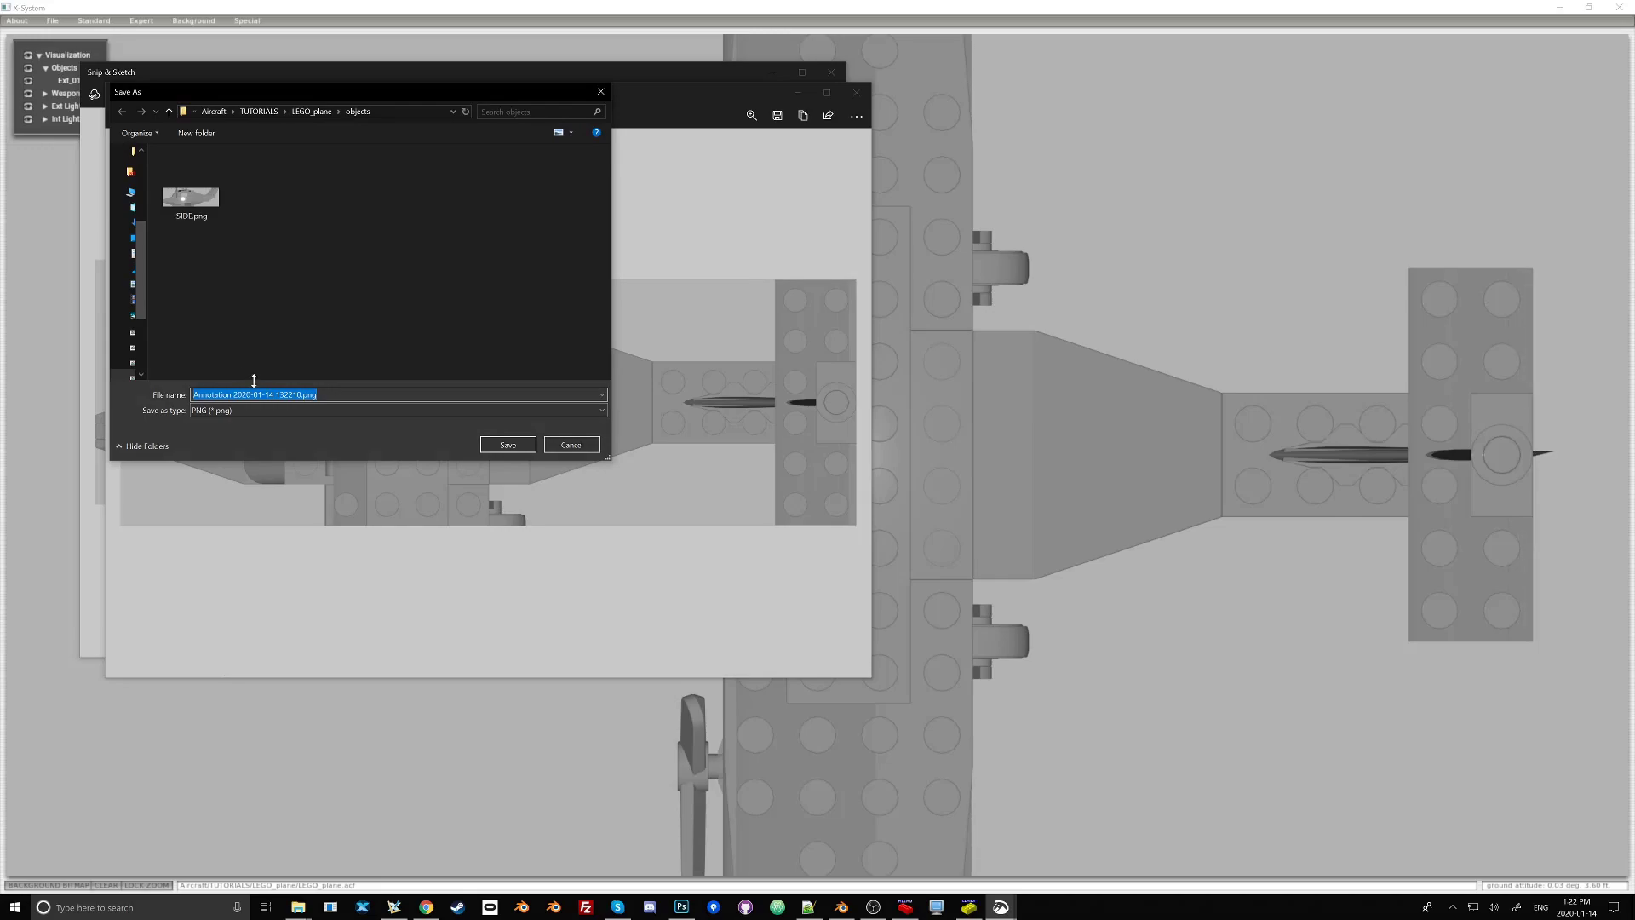
{"action": "type", "text": "TOP"}
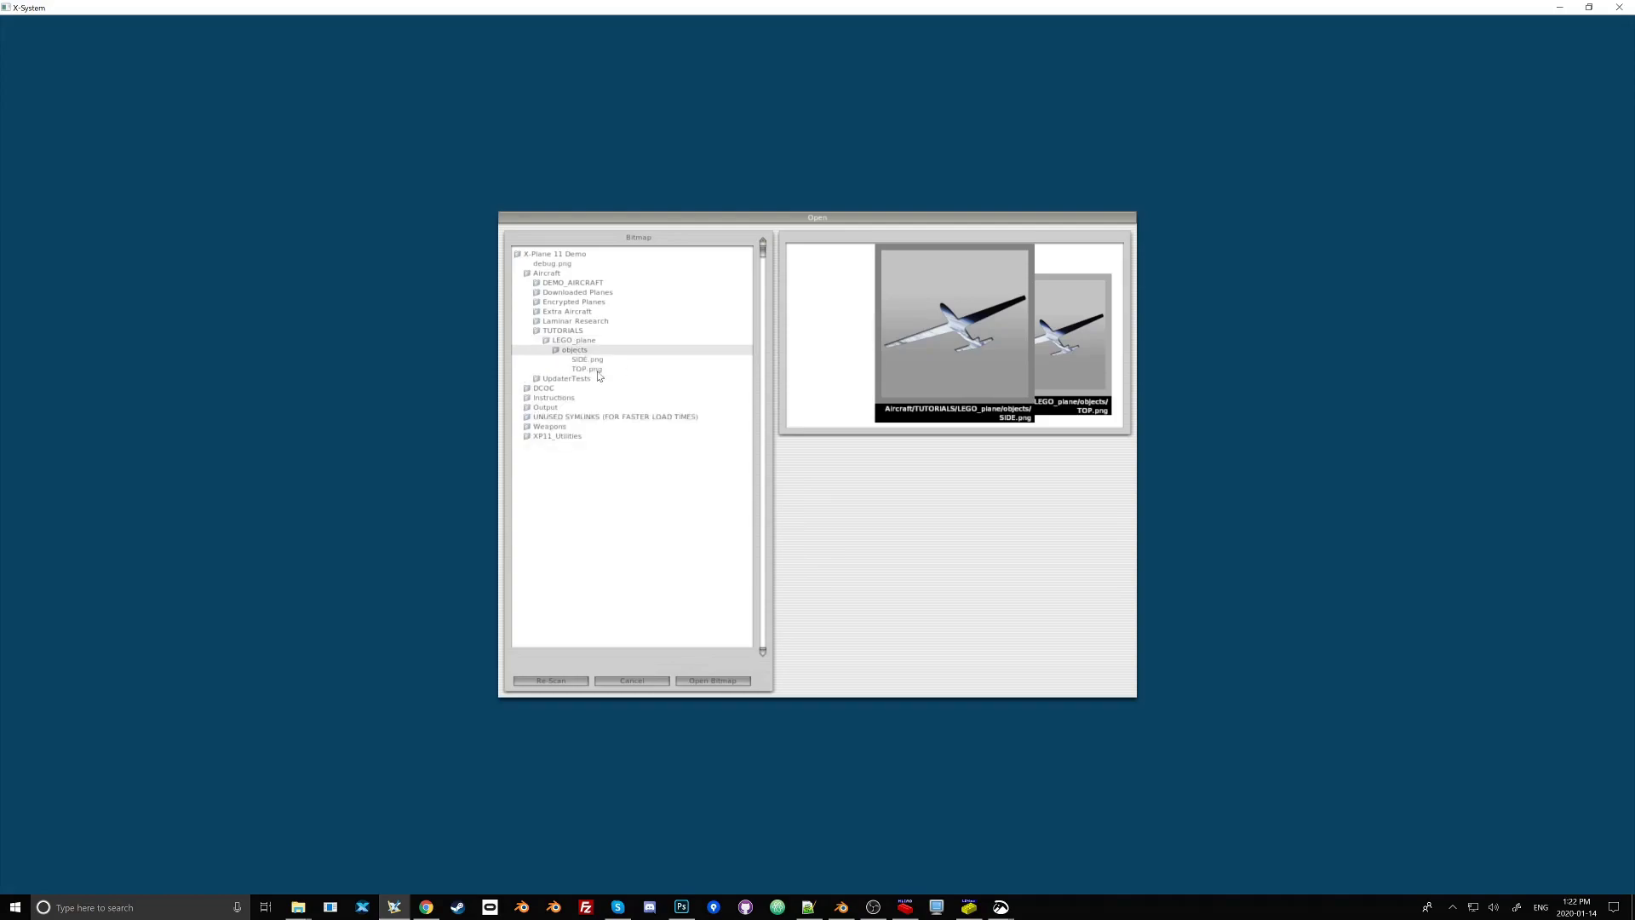
- Load TOP.png as the fuselage editor's top background and SIDE.png as its left background
{"action": "left_click", "coordinate": [586, 369]}
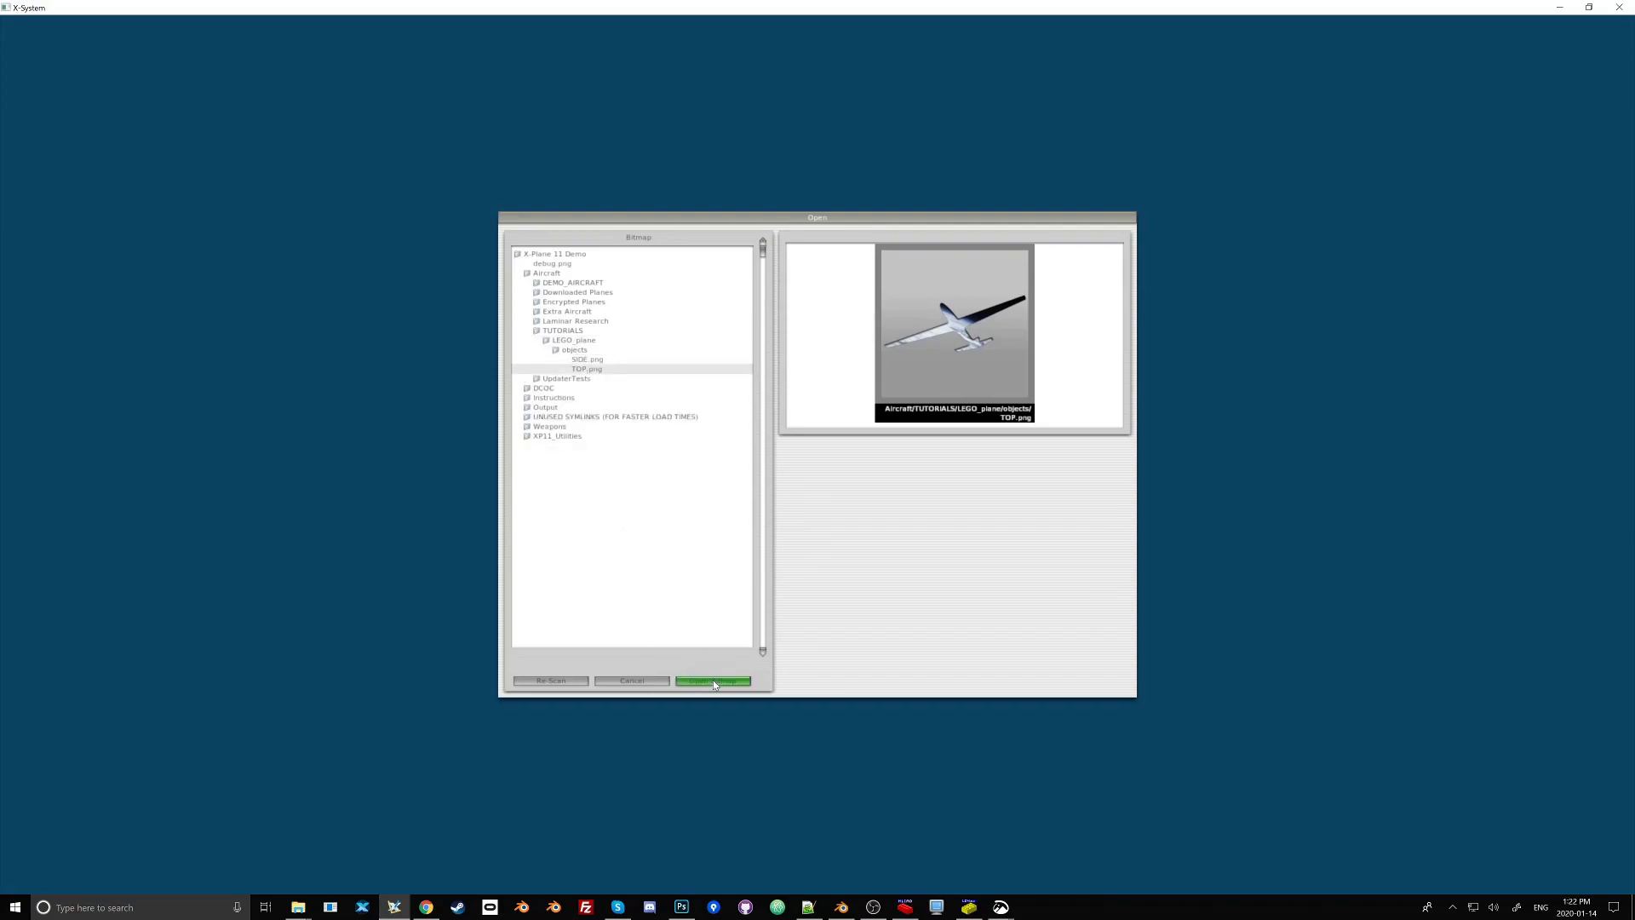
{"action": "left_click", "coordinate": [713, 681]}
{"action": "left_click", "coordinate": [308, 885]}
{"action": "left_click", "coordinate": [585, 361]}
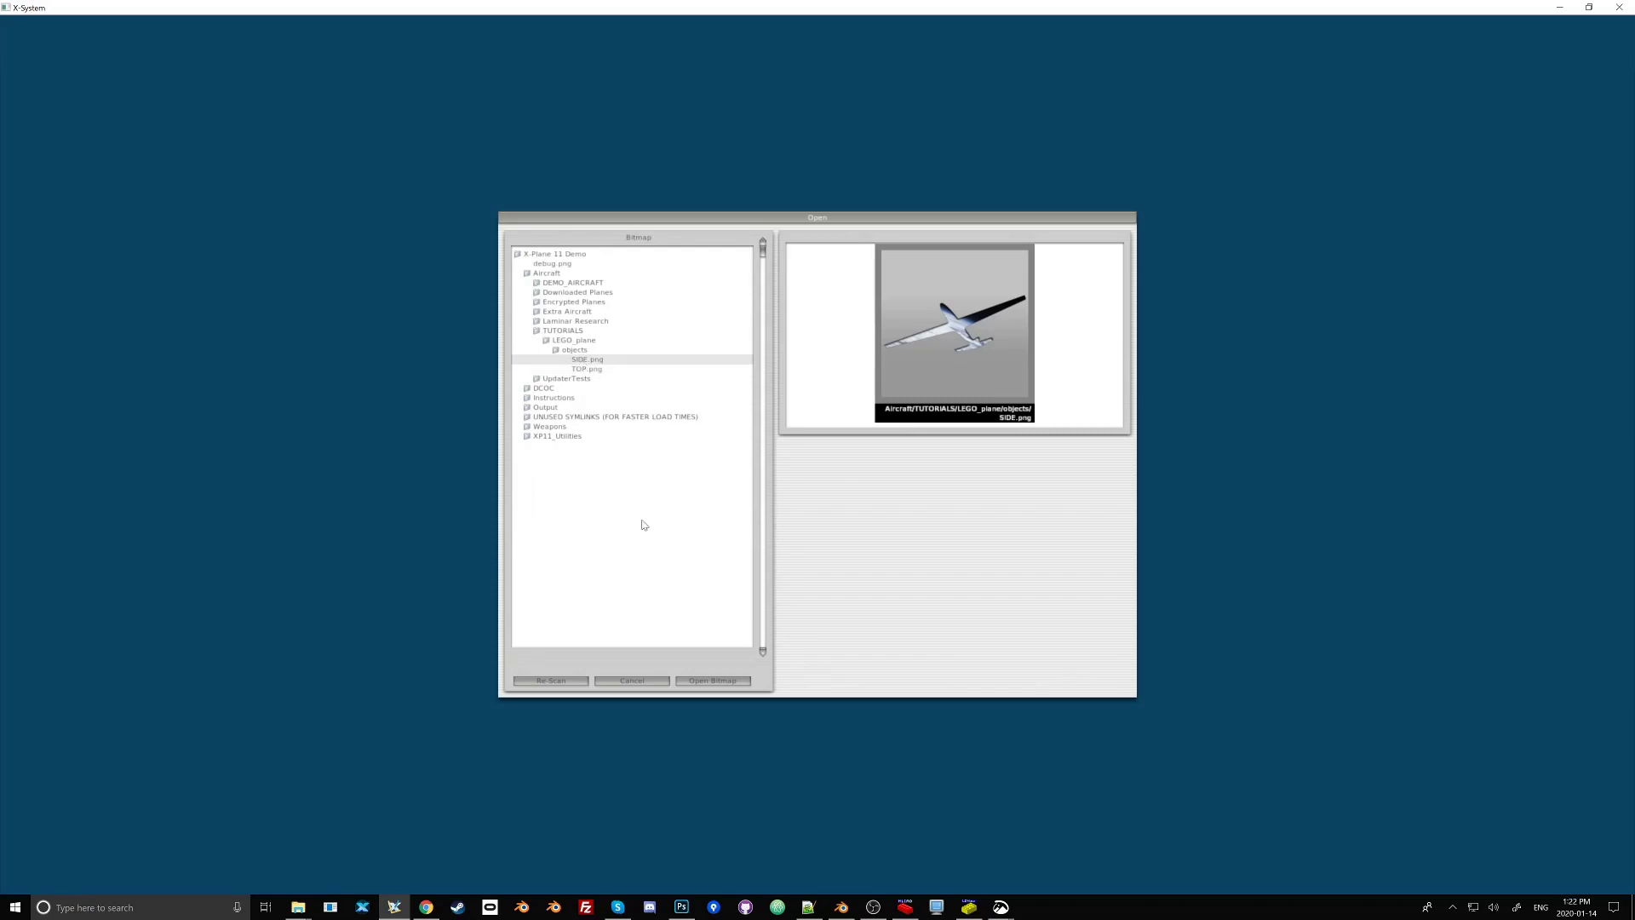
{"action": "left_click", "coordinate": [714, 681]}
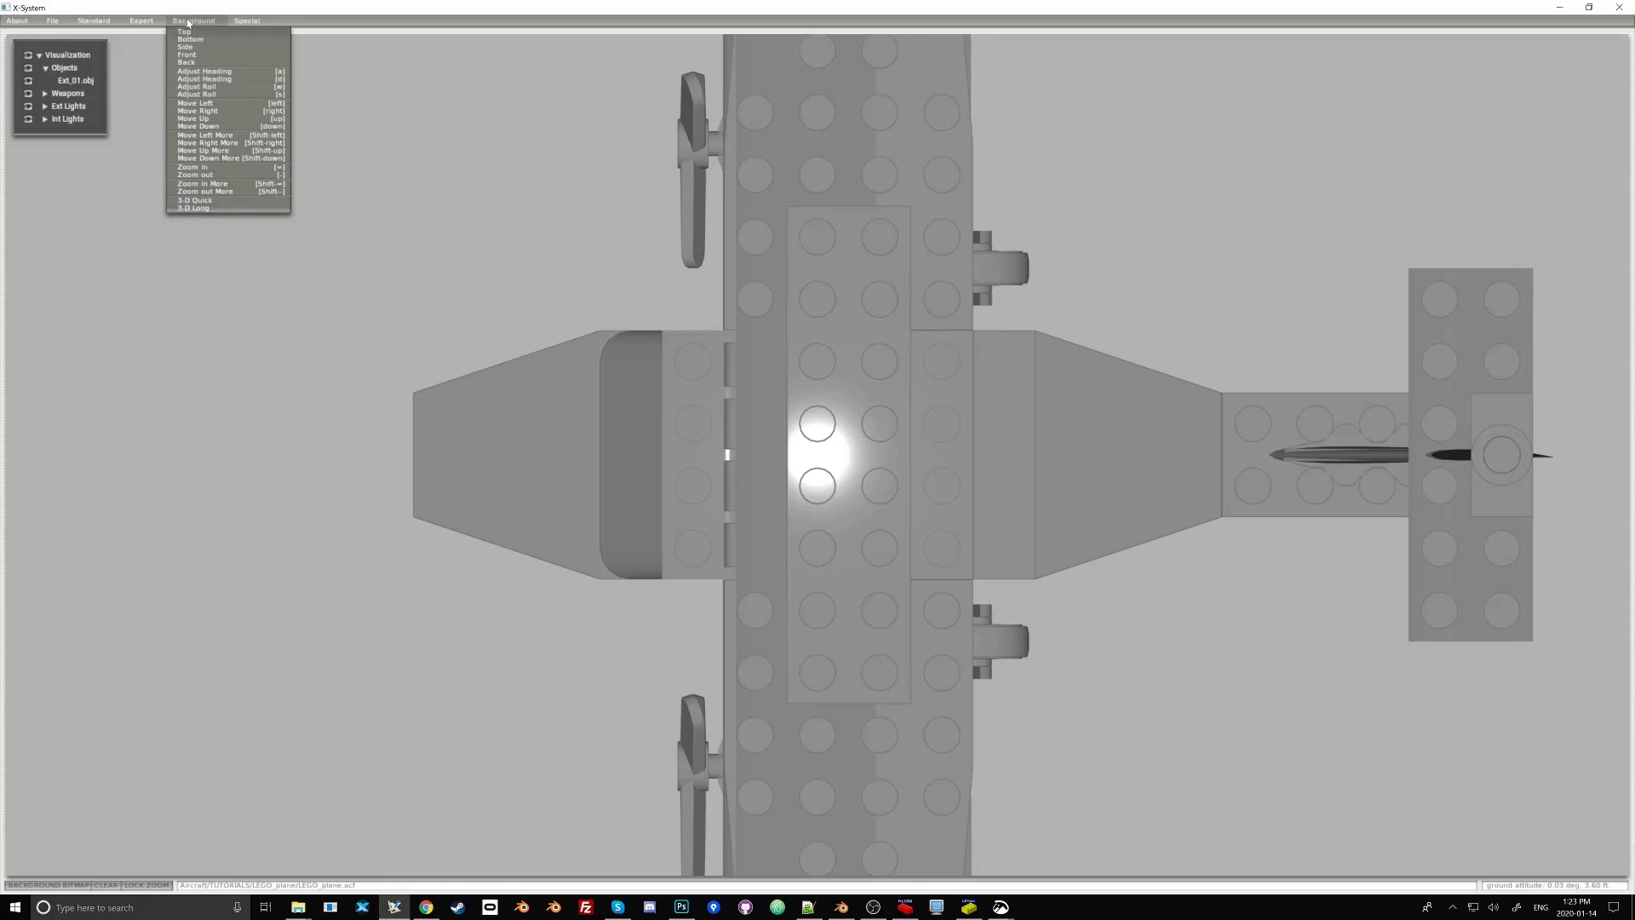
- Make the fuselage visible in the part visibility settings and view the model from the side
{"action": "mouse_move", "coordinate": [146, 21]}
{"action": "left_click", "coordinate": [159, 98]}
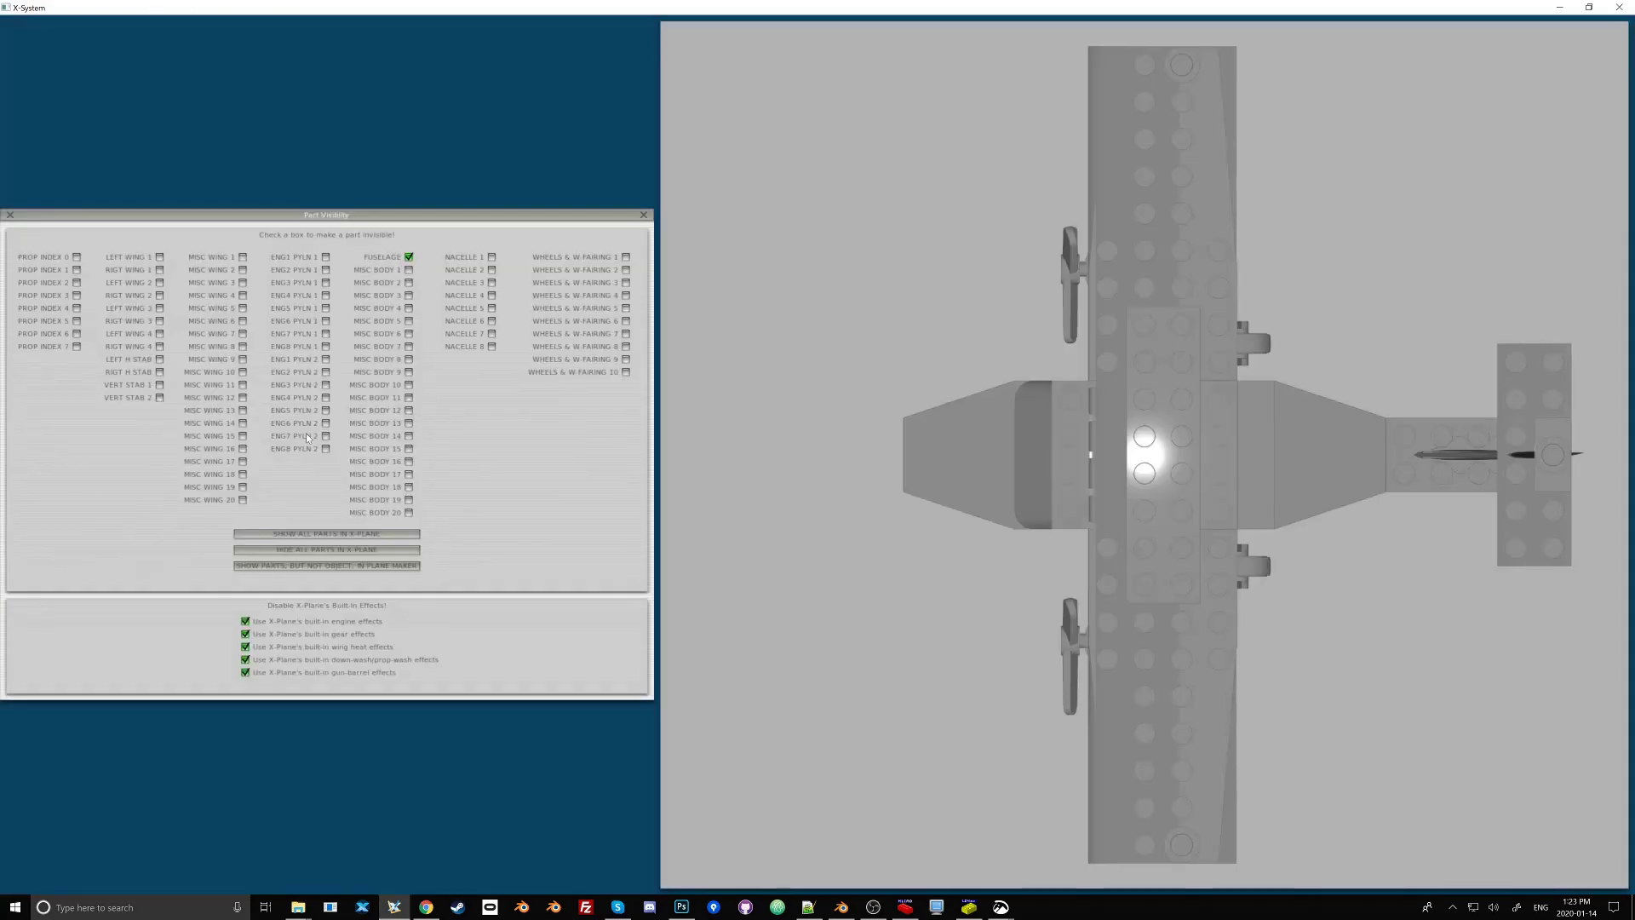
{"action": "left_click", "coordinate": [409, 258]}
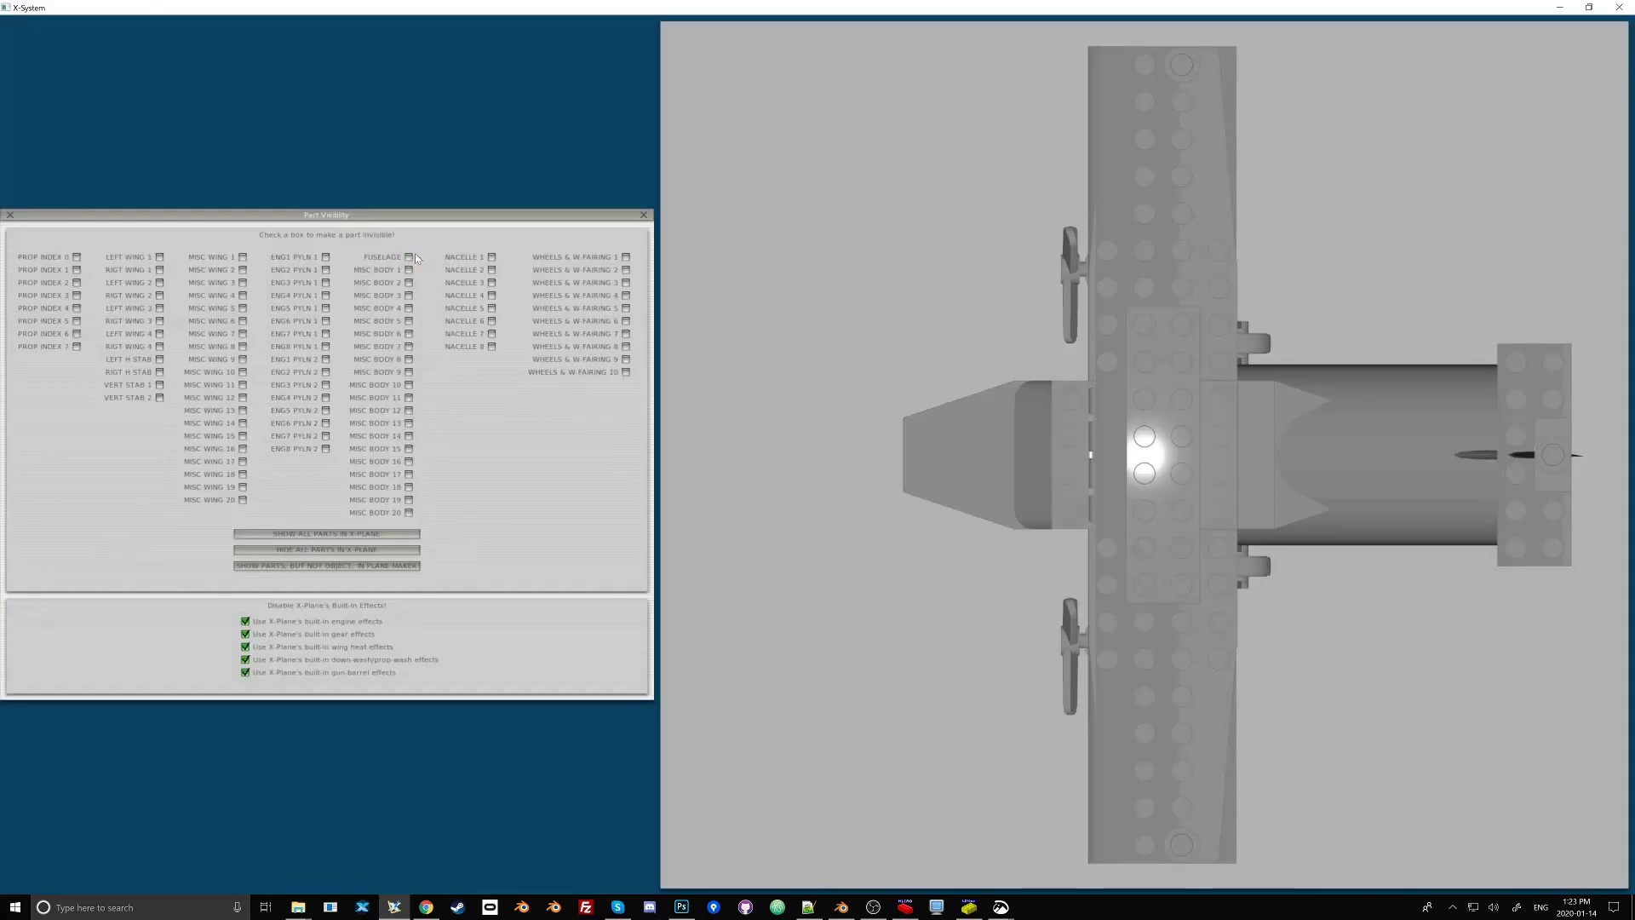
{"action": "left_click", "coordinate": [644, 216]}
{"action": "left_click_drag", "start_coordinate": [764, 371], "coordinate": [826, 426]}
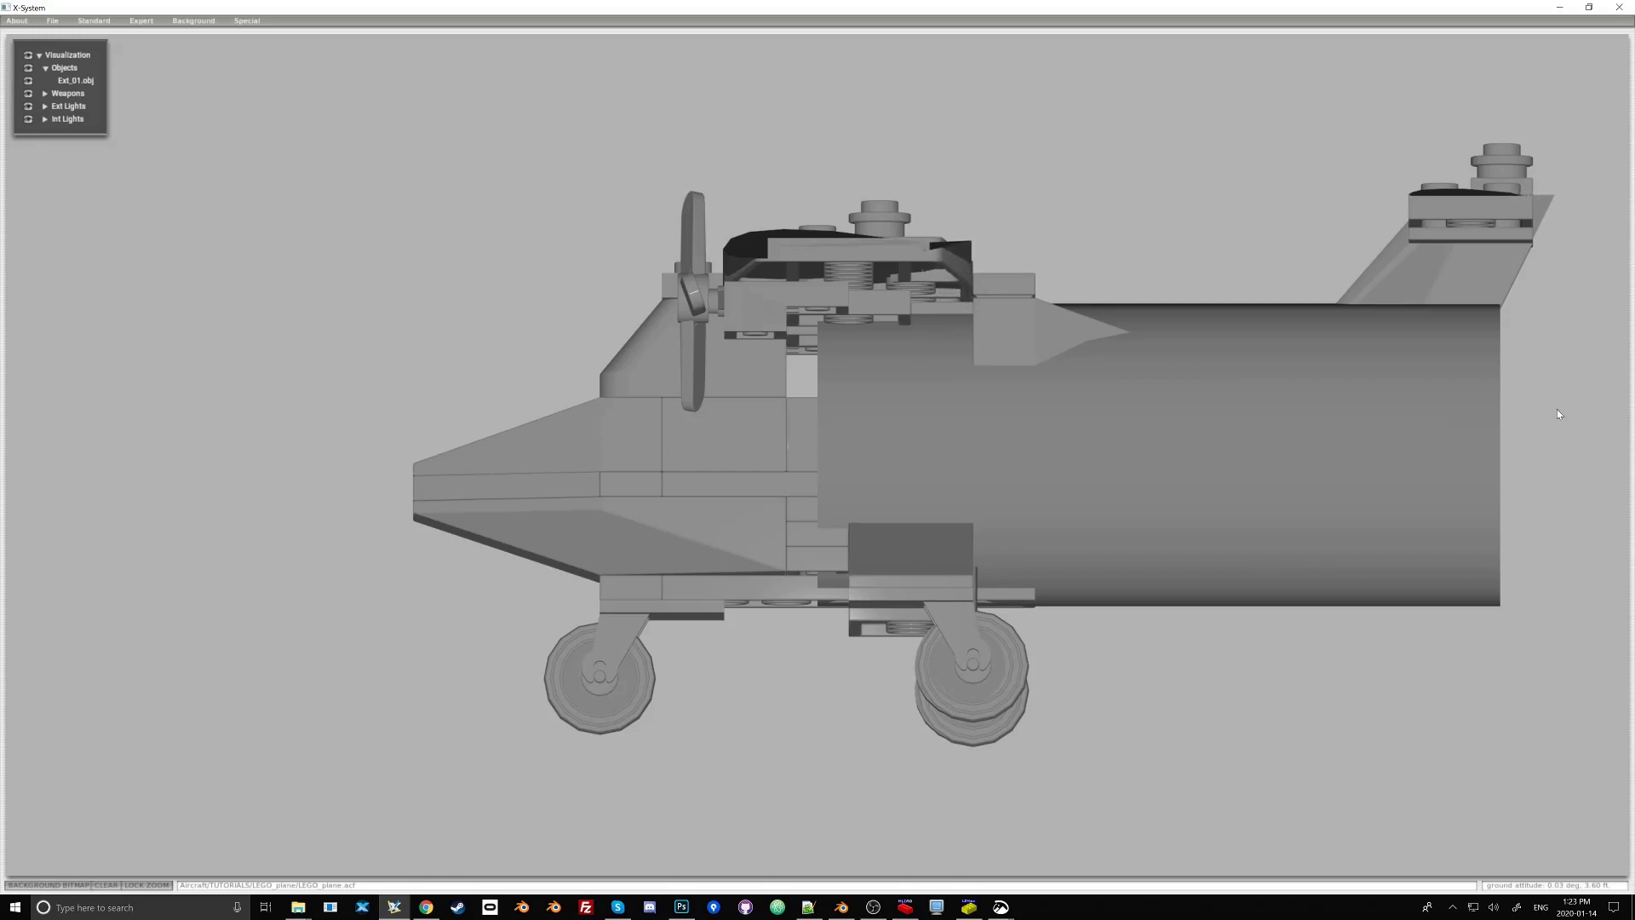
{"action": "key", "text": "space"}
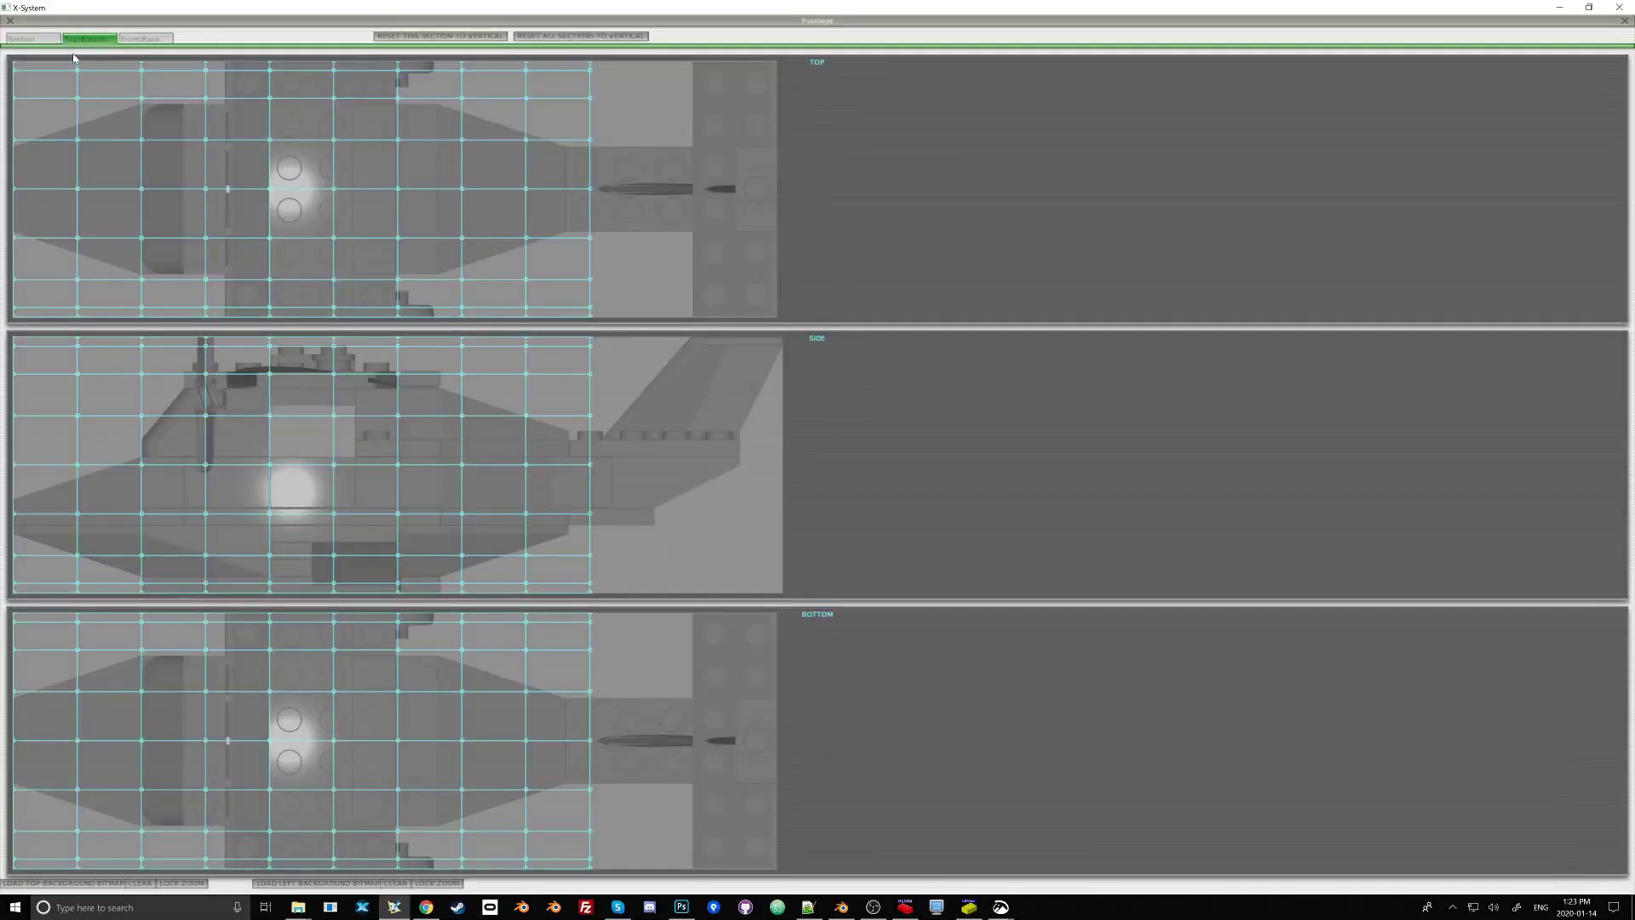
- Reposition the fuselage's end cross-sections to span the LEGO plane from nose to tail, and compare the fit in shaded and wireframe views
{"action": "left_click", "coordinate": [44, 39]}
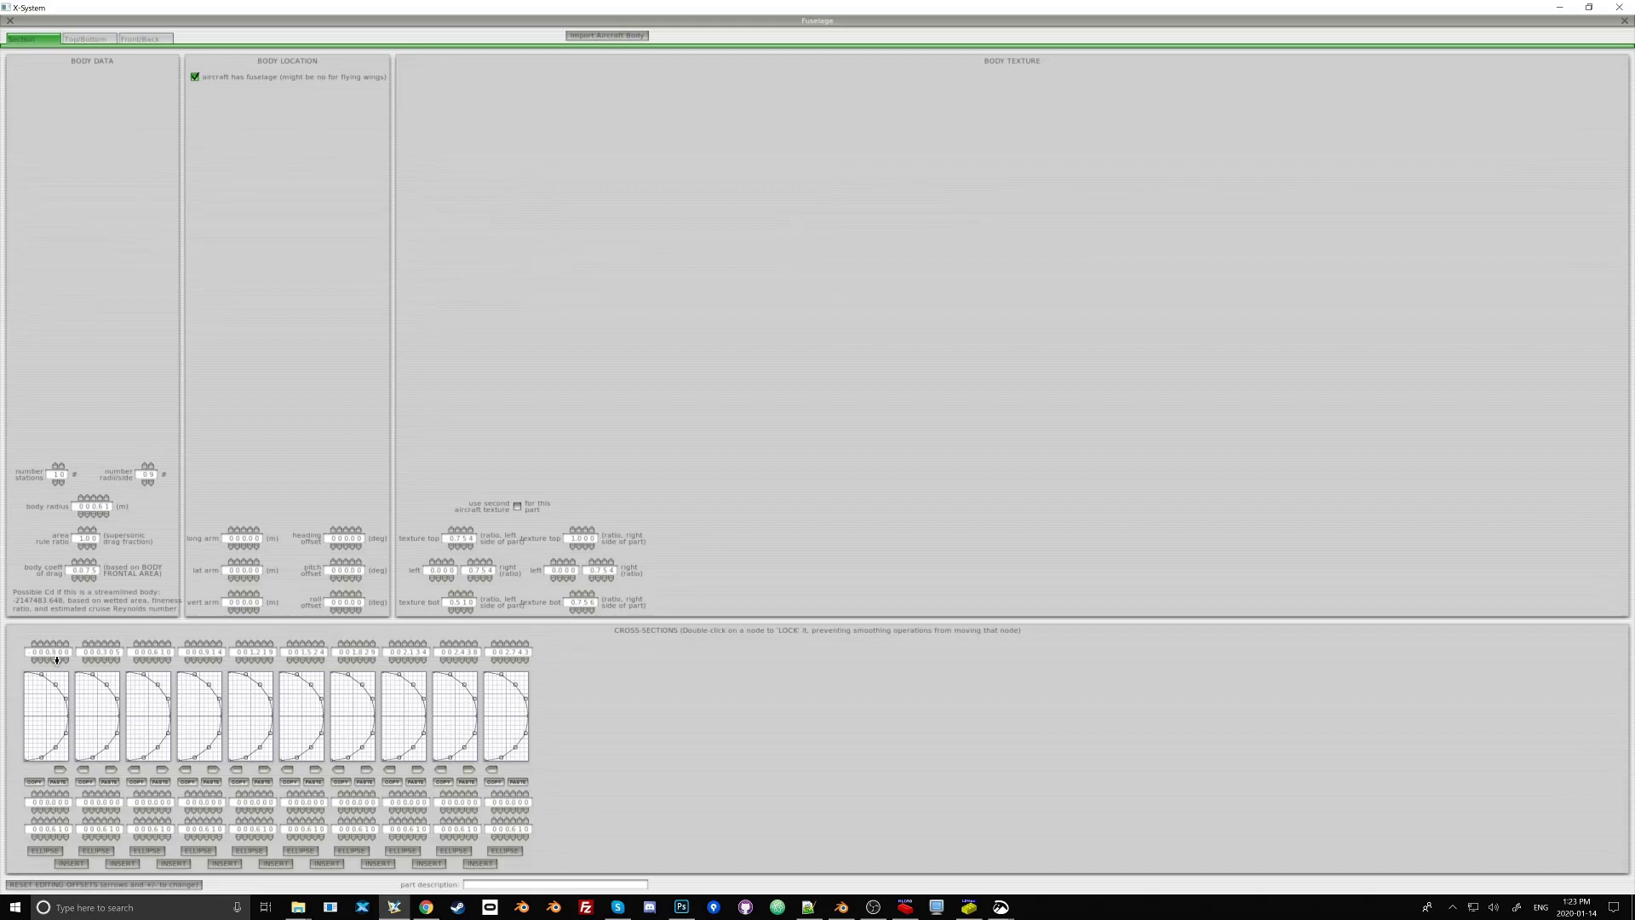
{"action": "left_click", "coordinate": [10, 20]}
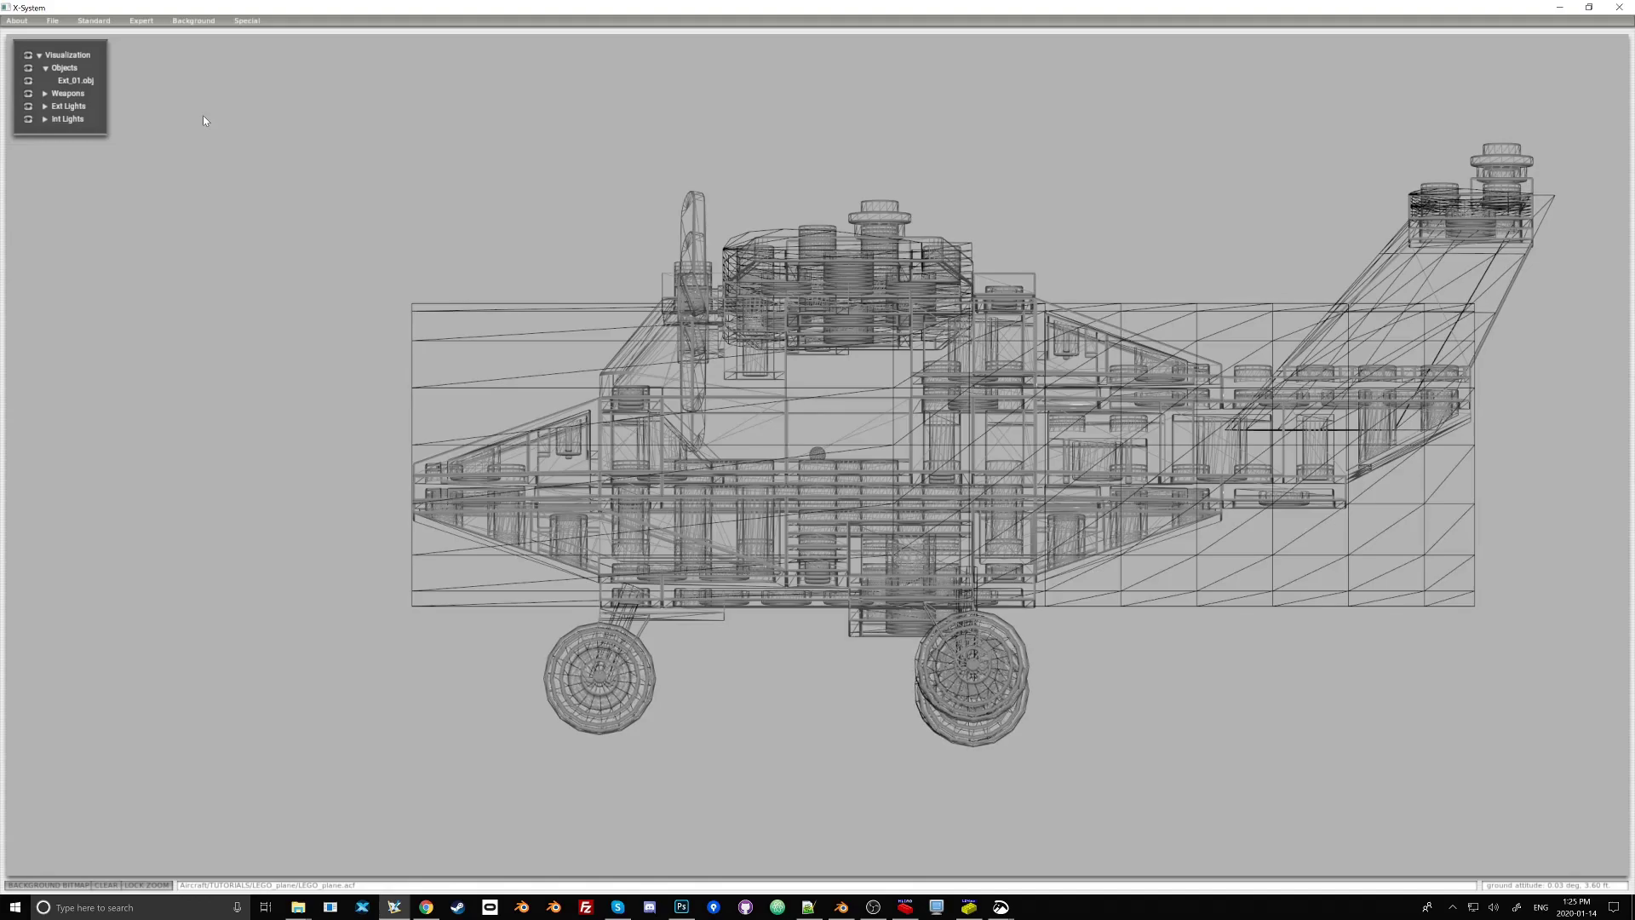
{"action": "key", "text": "space"}
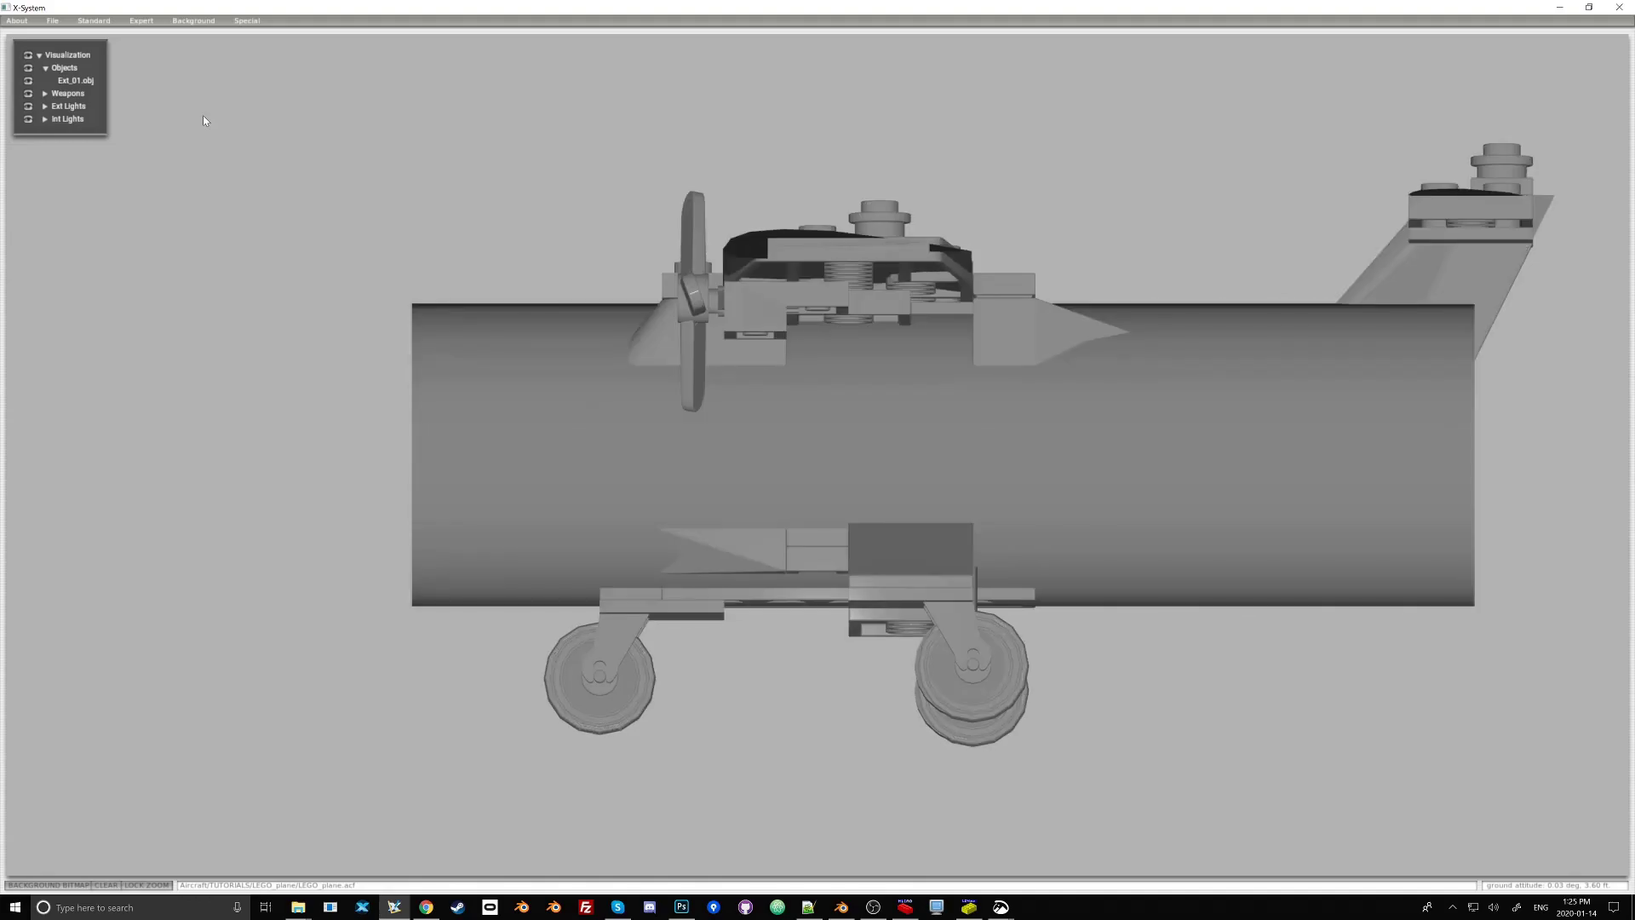
{"action": "key", "text": "w"}
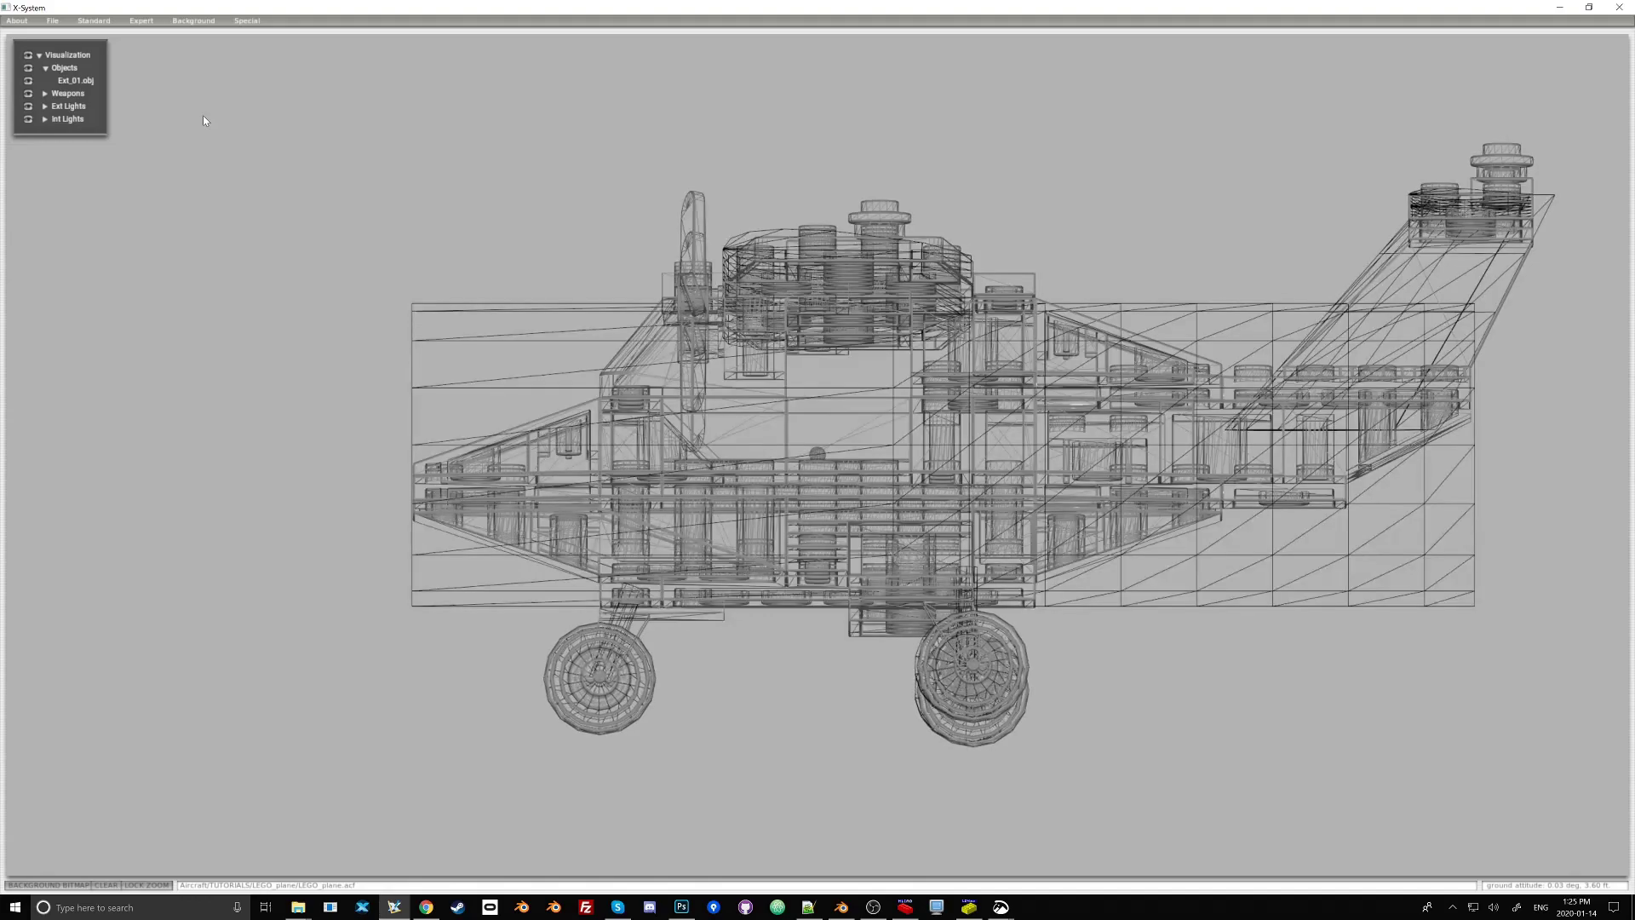
- Collapse the first fuselage cross-section to a single point at the nose and check it against the top and side backgrounds
{"action": "left_click", "coordinate": [95, 20]}
{"action": "left_click", "coordinate": [124, 111]}
{"action": "left_click", "coordinate": [105, 39]}
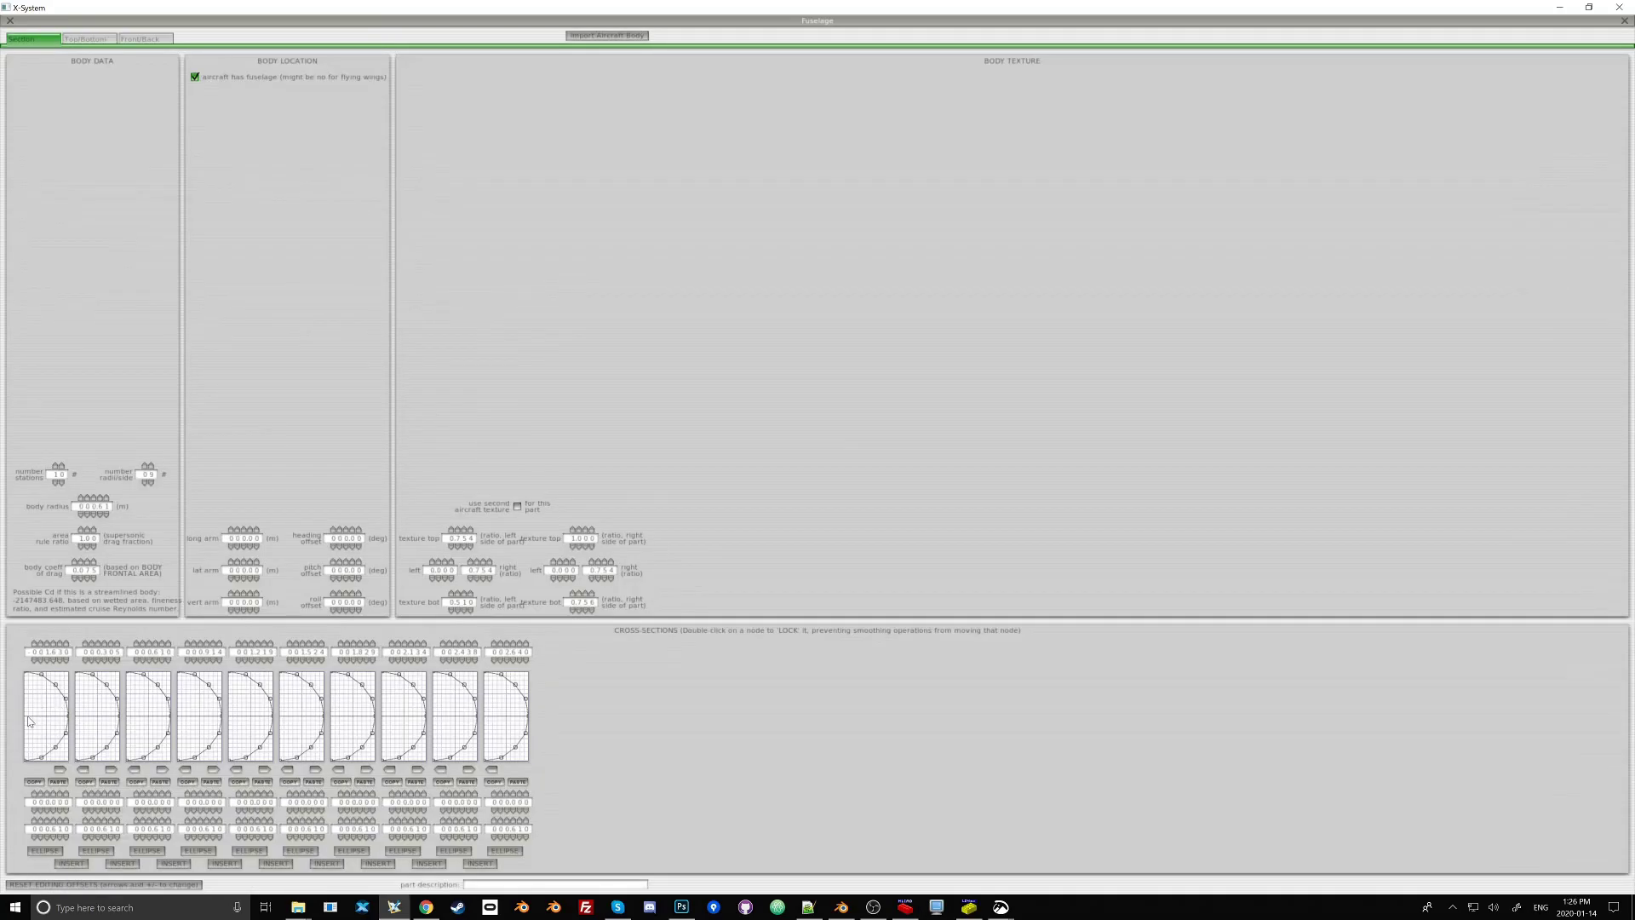
{"action": "left_click", "coordinate": [26, 722]}
{"action": "left_click", "coordinate": [109, 41]}
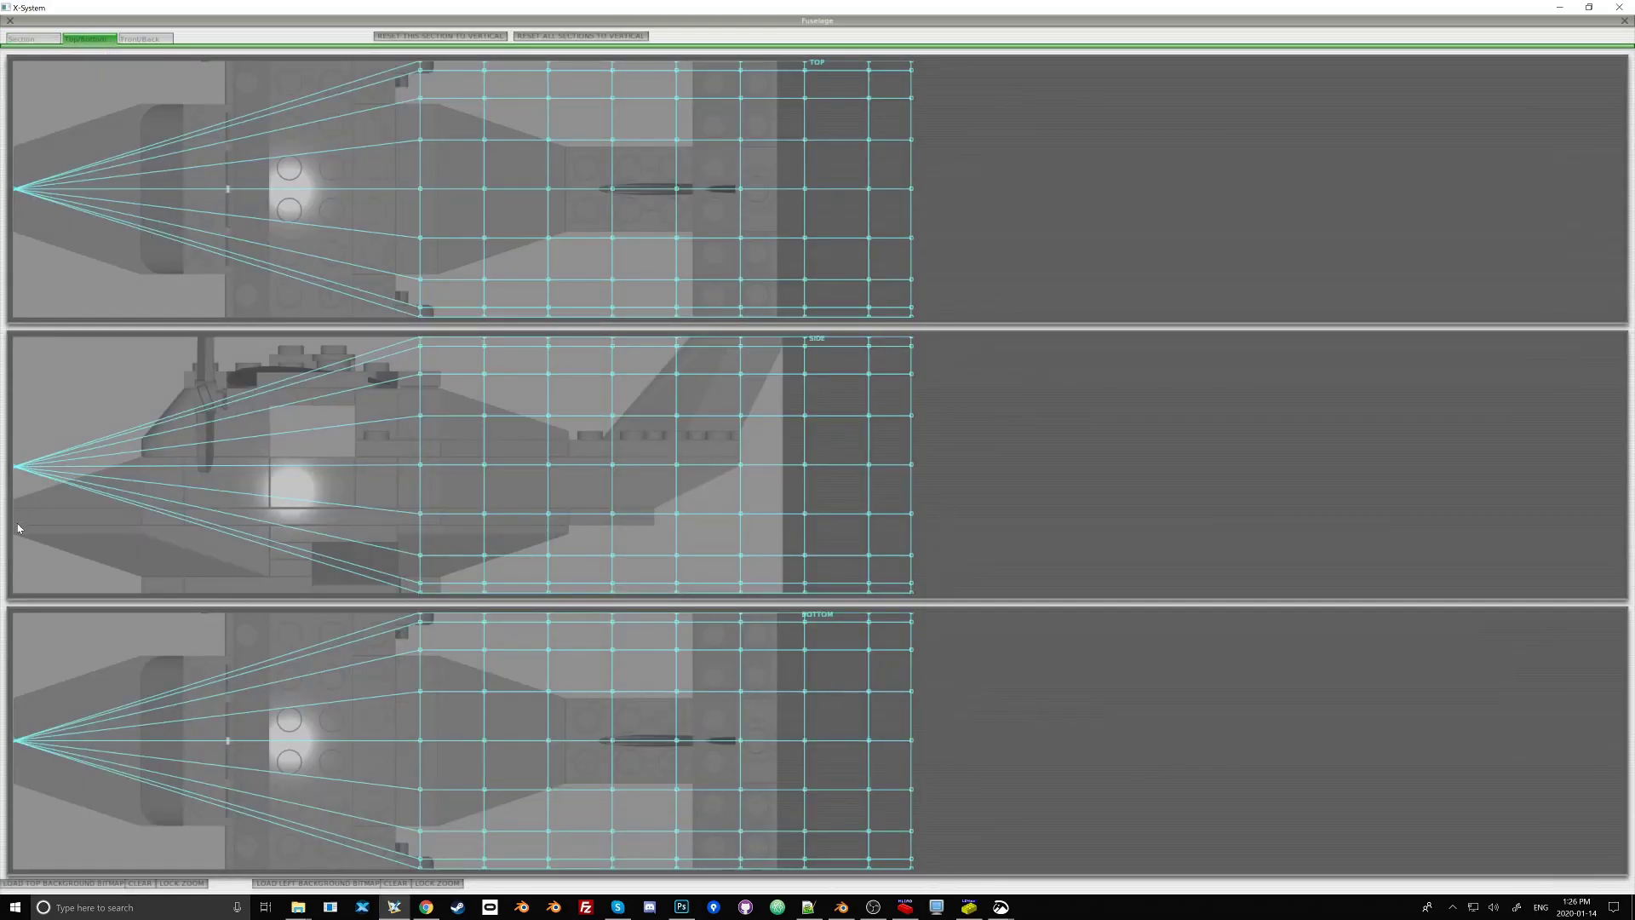
- Move the next three fuselage cross-sections to the windshield base, windshield top and rear of the cabin, resetting each to vertical
{"action": "left_click", "coordinate": [20, 38]}
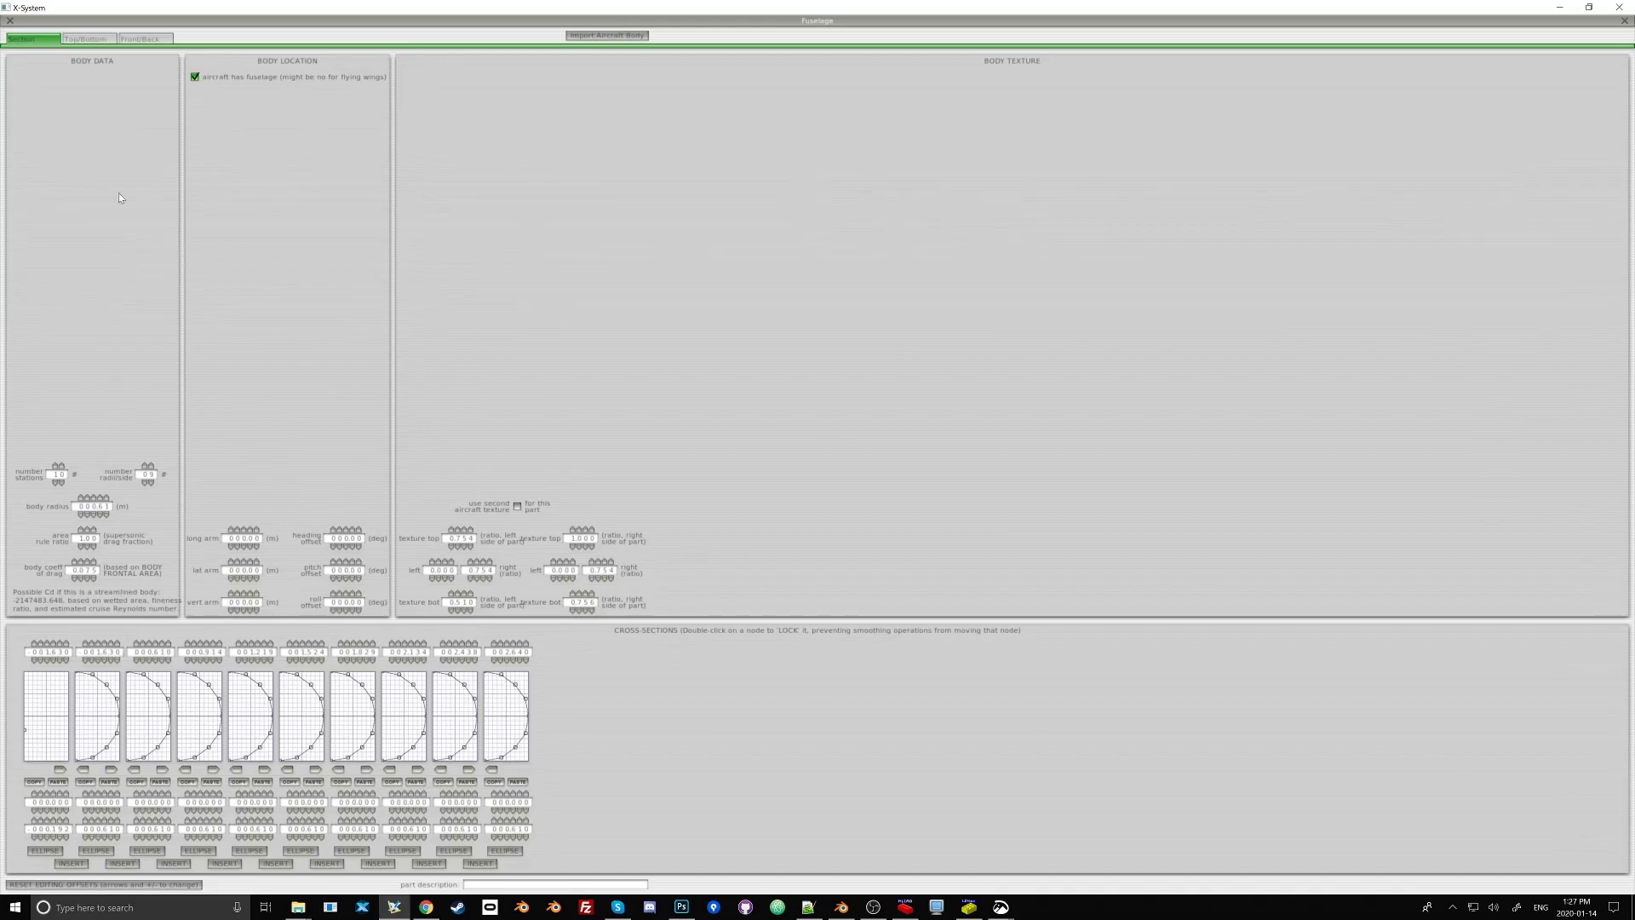
{"action": "left_click", "coordinate": [76, 39]}
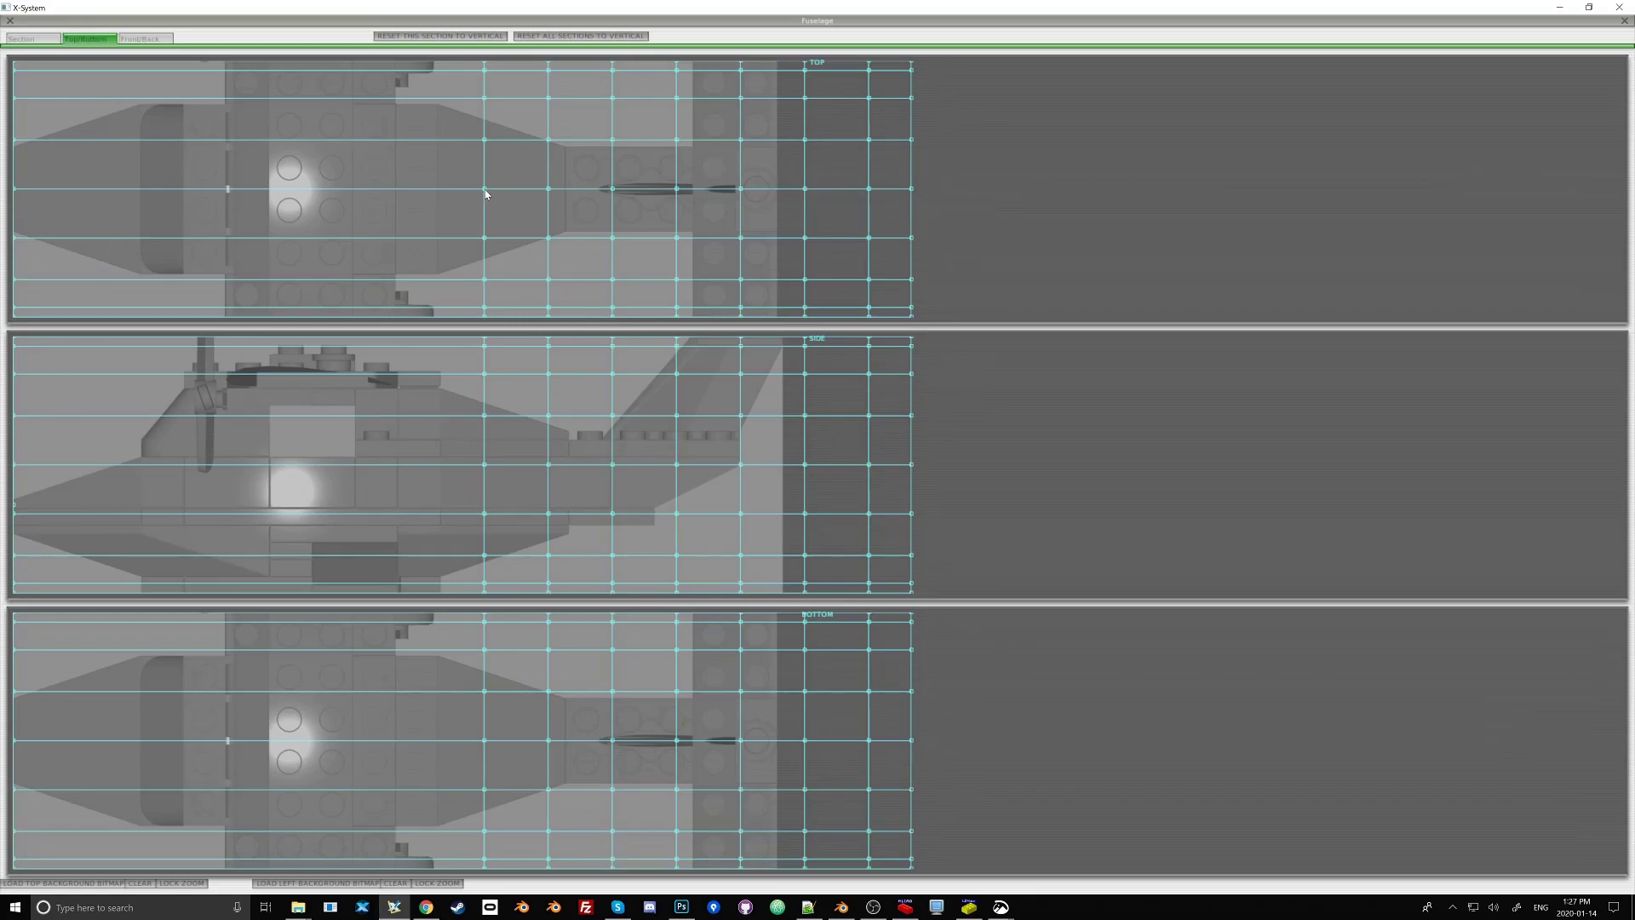
{"action": "left_click_drag", "start_coordinate": [483, 188], "coordinate": [139, 171]}
{"action": "left_click", "coordinate": [402, 35]}
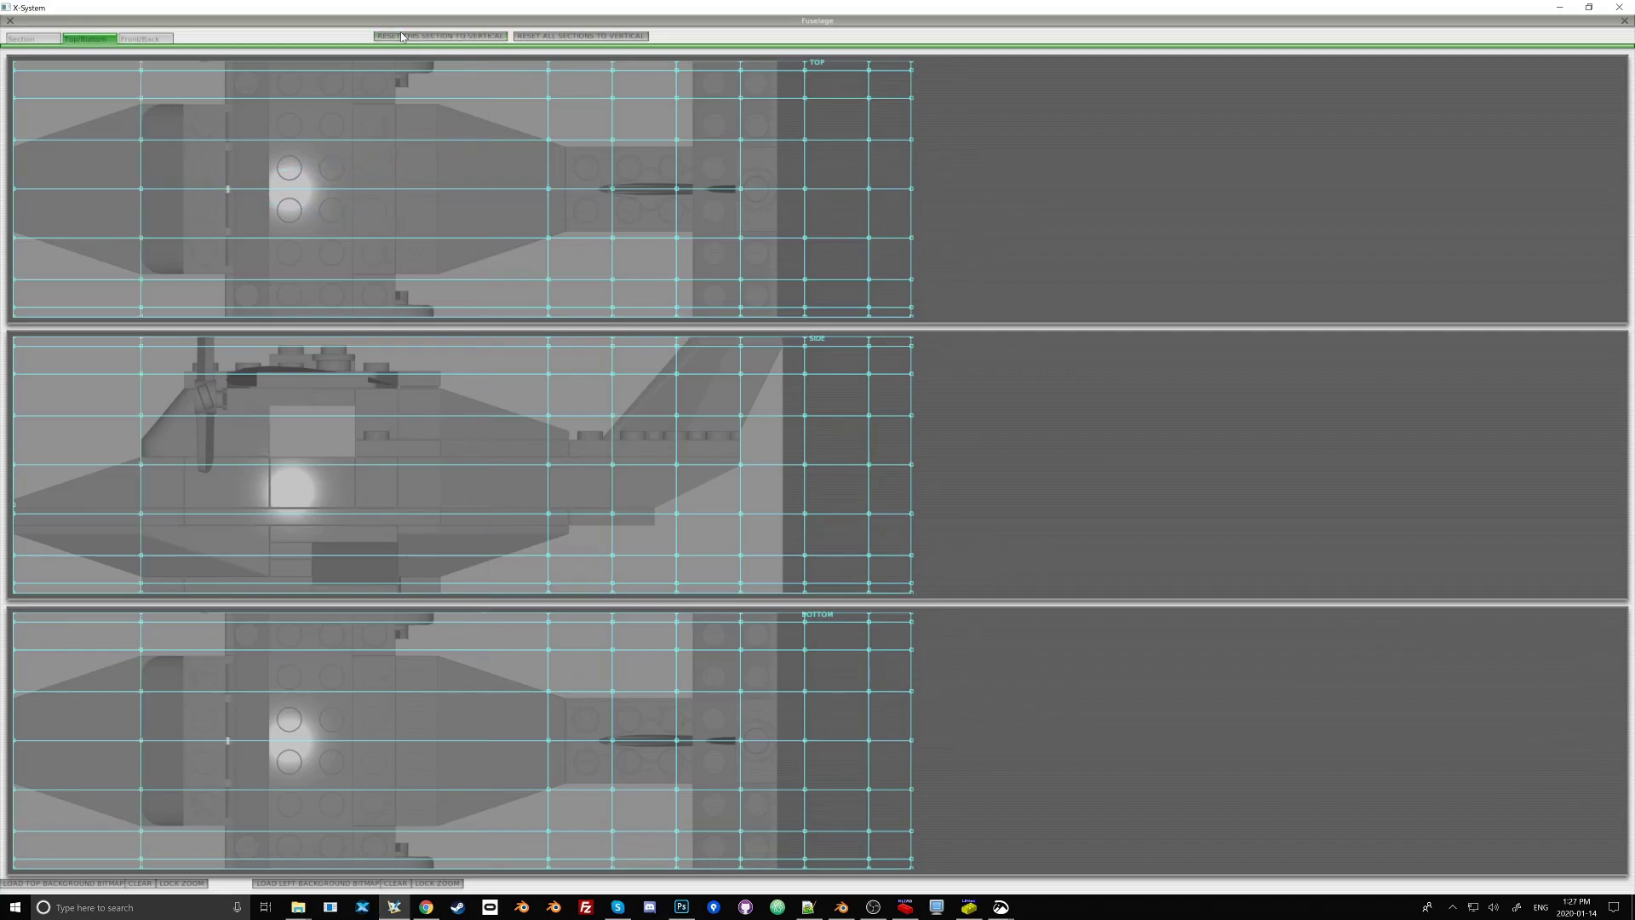
{"action": "left_click_drag", "start_coordinate": [548, 188], "coordinate": [187, 179]}
{"action": "left_click", "coordinate": [417, 36]}
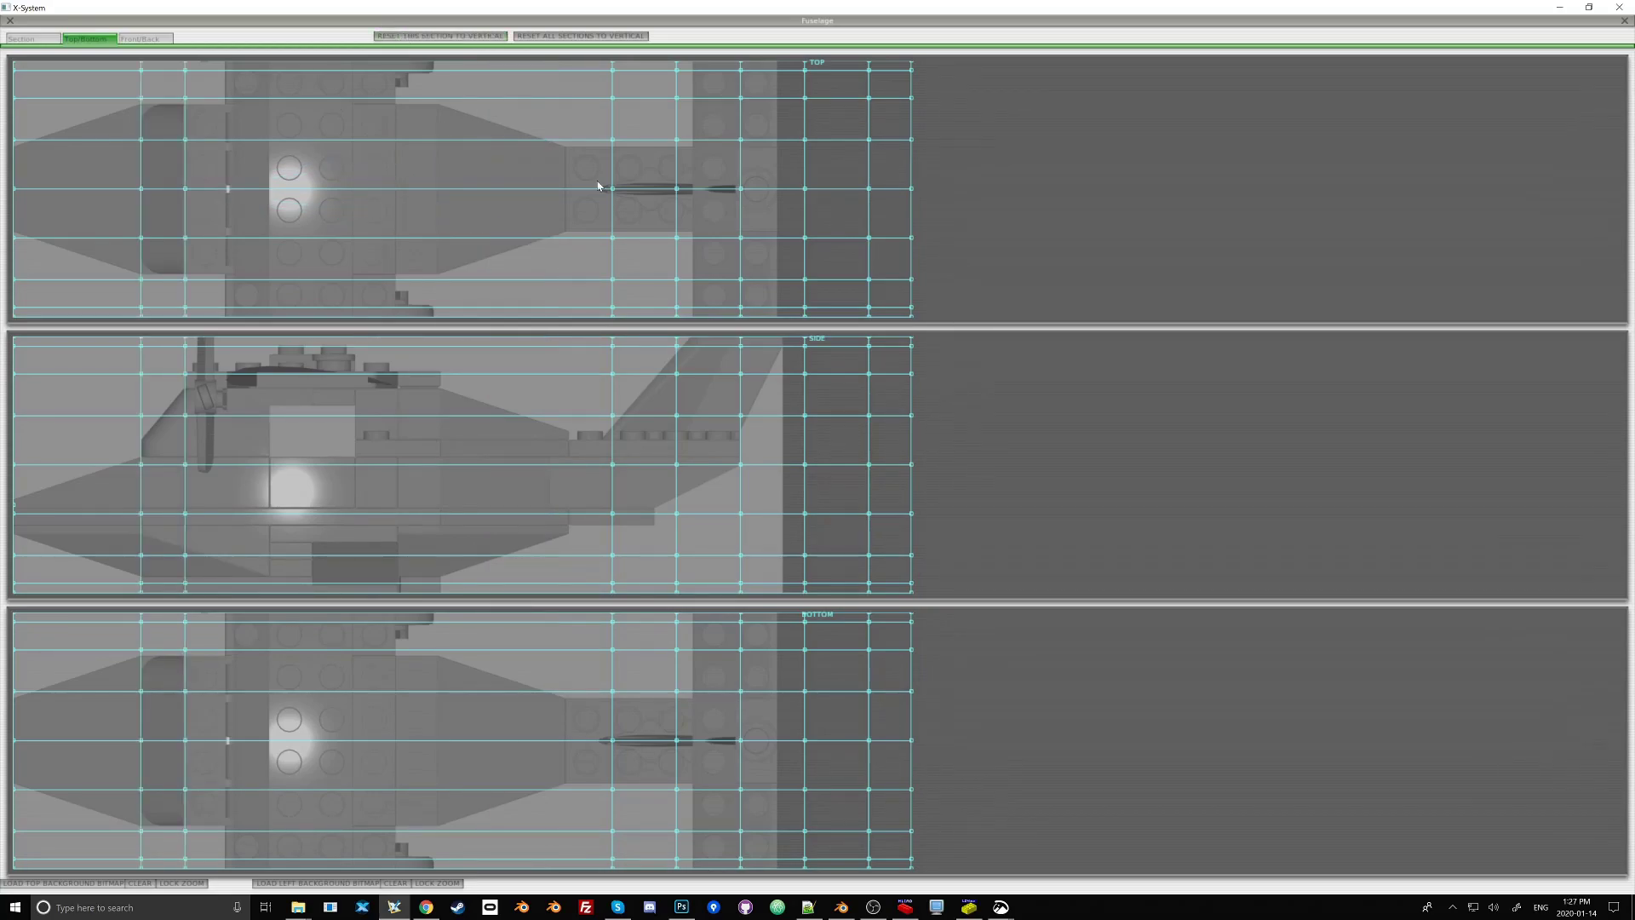
{"action": "left_click_drag", "start_coordinate": [612, 189], "coordinate": [439, 197]}
{"action": "left_click", "coordinate": [439, 36]}
- Align the following three cross-sections with the start of the tail boom, its lower step and its rear end, resetting them to vertical
{"action": "left_click_drag", "start_coordinate": [676, 189], "coordinate": [563, 191]}
{"action": "left_click", "coordinate": [439, 36]}
{"action": "left_click_drag", "start_coordinate": [740, 189], "coordinate": [567, 188]}
{"action": "left_click", "coordinate": [439, 36]}
{"action": "left_click", "coordinate": [468, 35]}
{"action": "left_click_drag", "start_coordinate": [651, 186], "coordinate": [653, 181]}
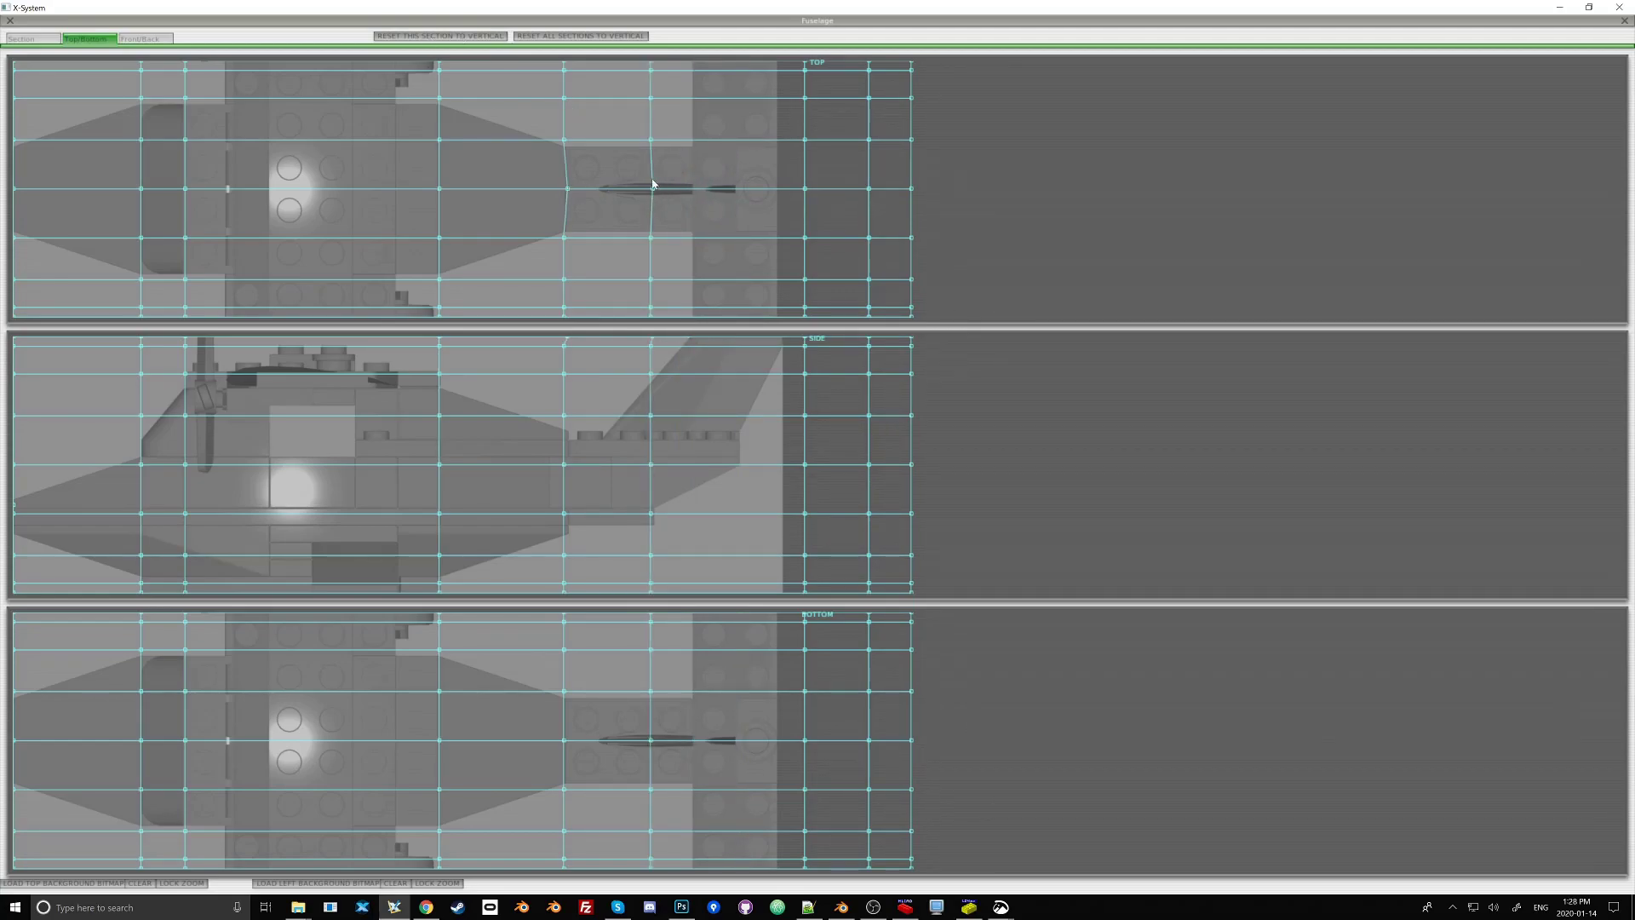
{"action": "left_click", "coordinate": [580, 36]}
{"action": "left_click_drag", "start_coordinate": [804, 188], "coordinate": [738, 188]}
{"action": "left_click", "coordinate": [477, 37]}
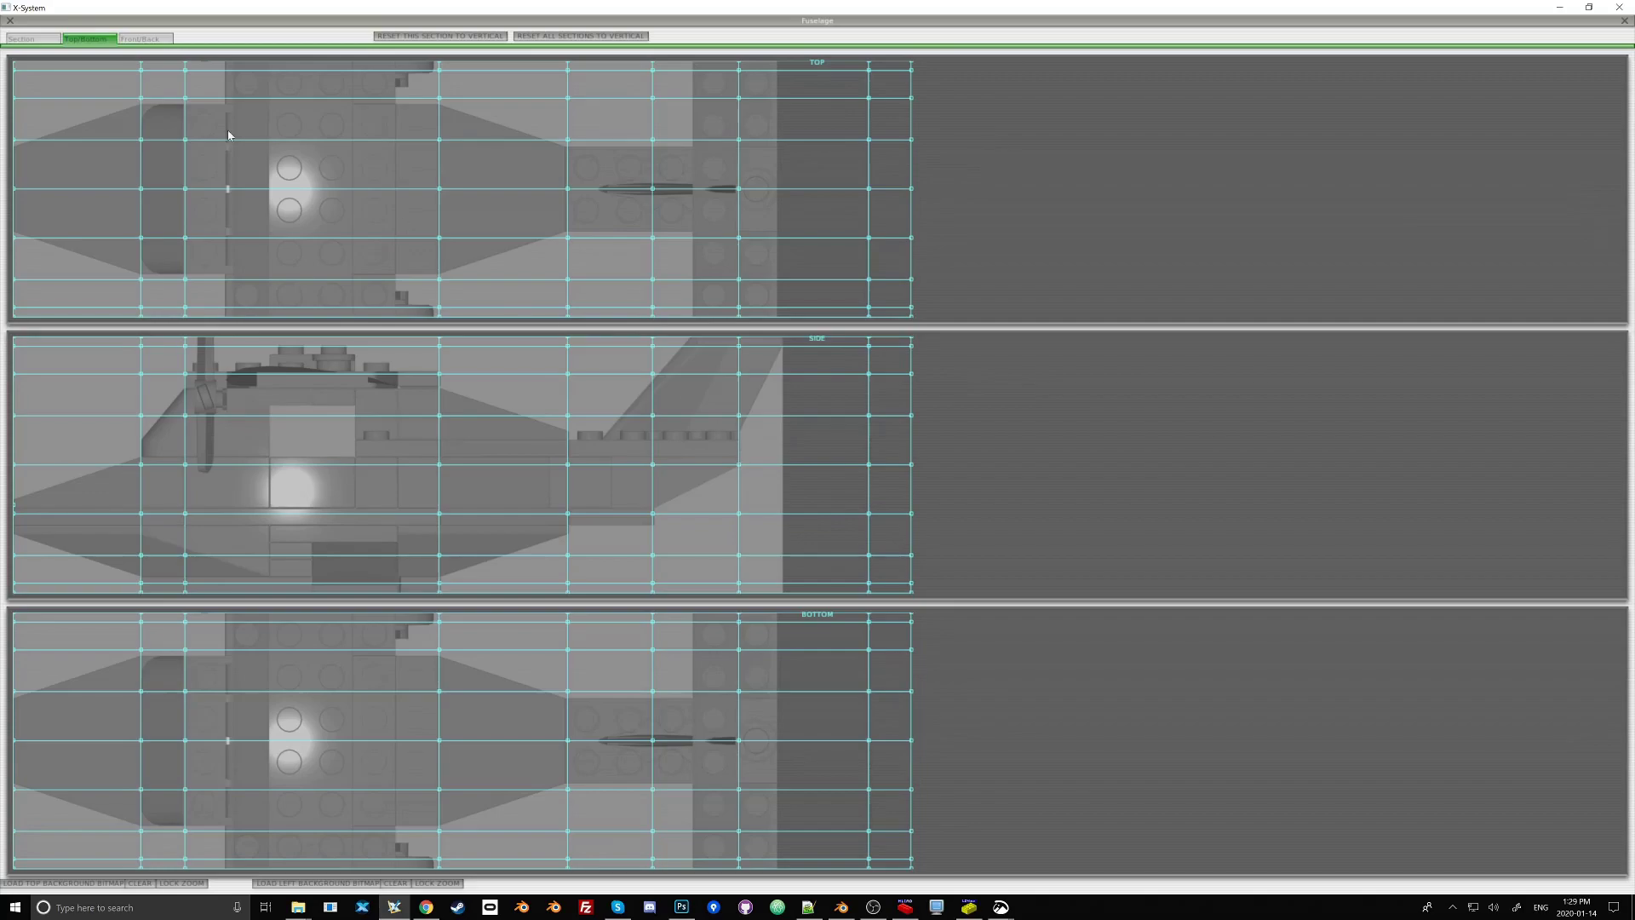
- Compare the fuselage with the plane from the side, and reduce its body radius while checking the grid against the backgrounds
{"action": "left_click", "coordinate": [11, 20]}
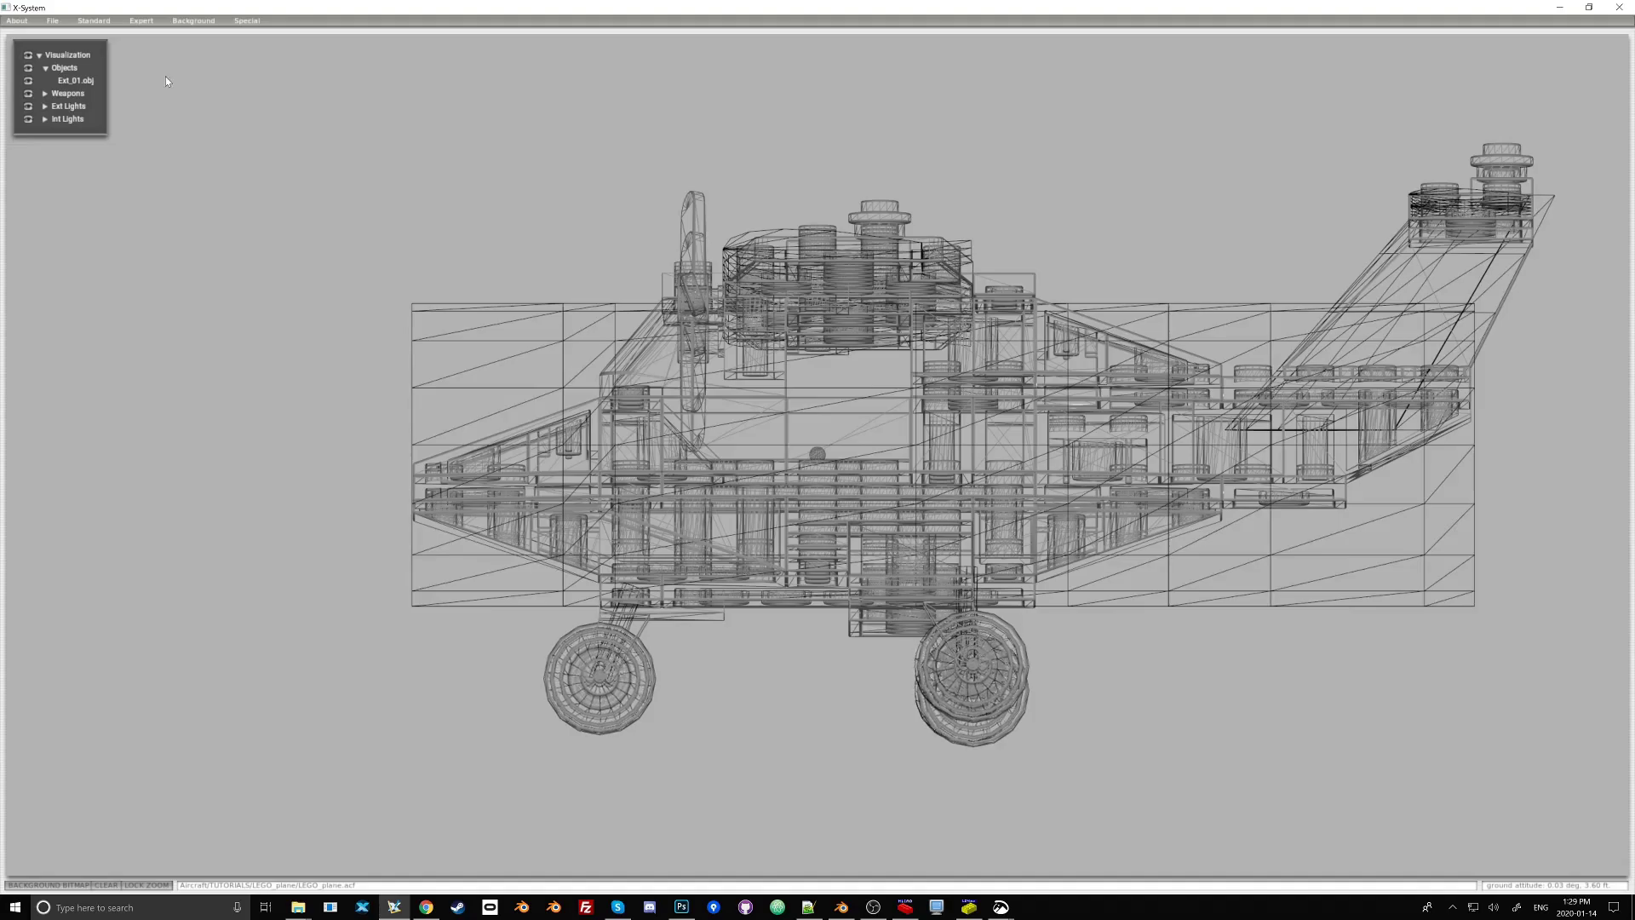
{"action": "left_click", "coordinate": [102, 25]}
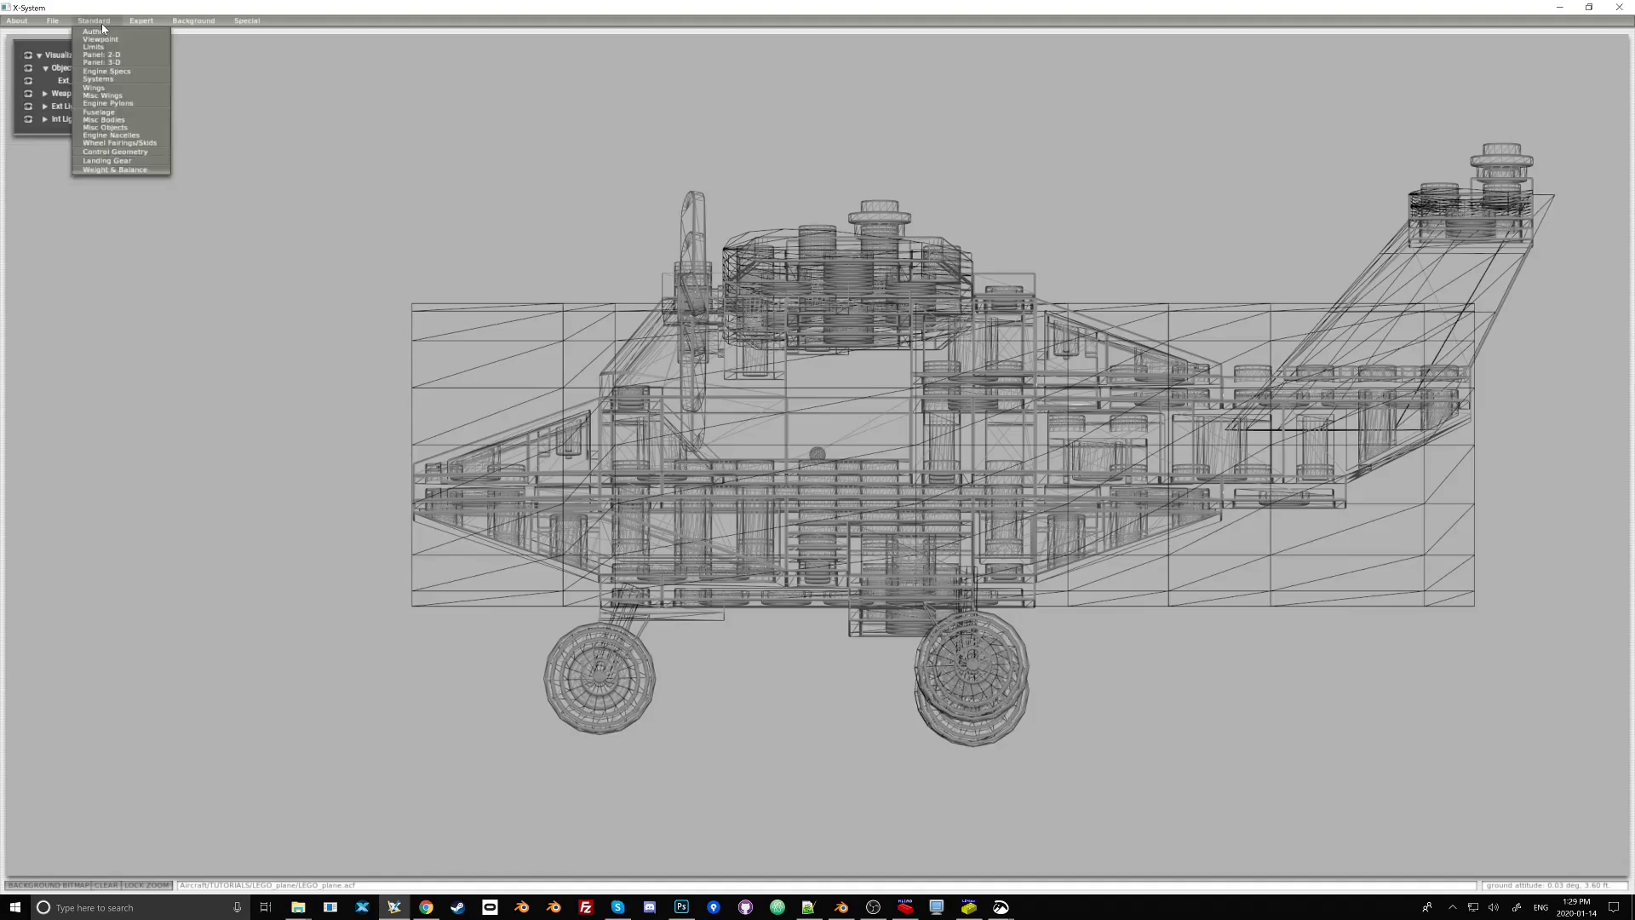
{"action": "left_click", "coordinate": [121, 113]}
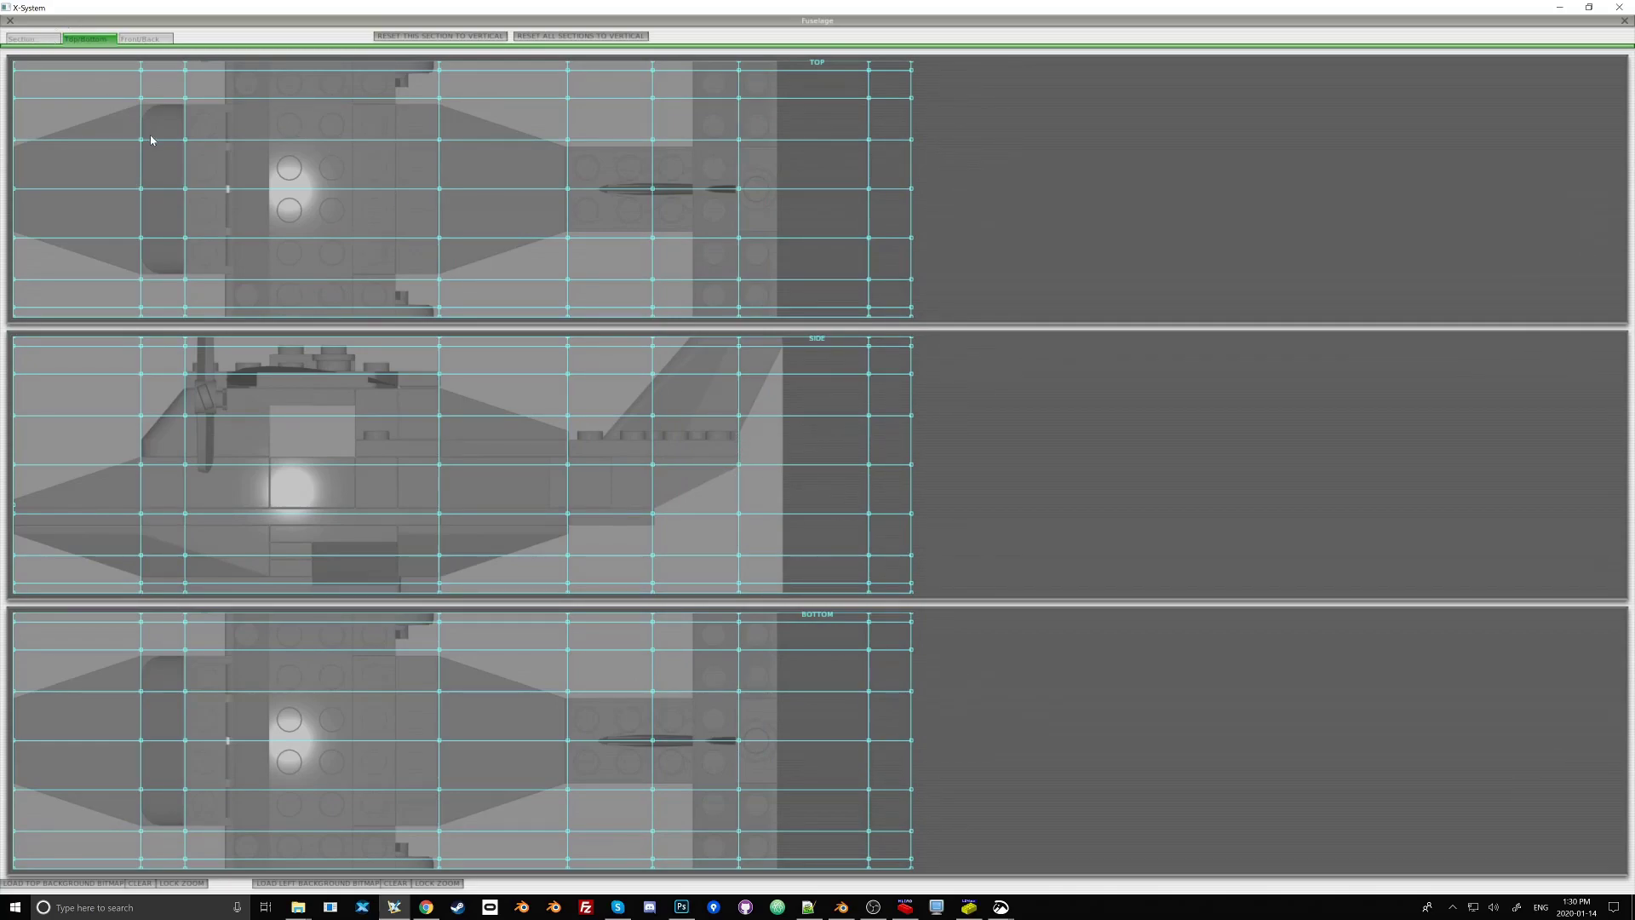
{"action": "left_click", "coordinate": [42, 39]}
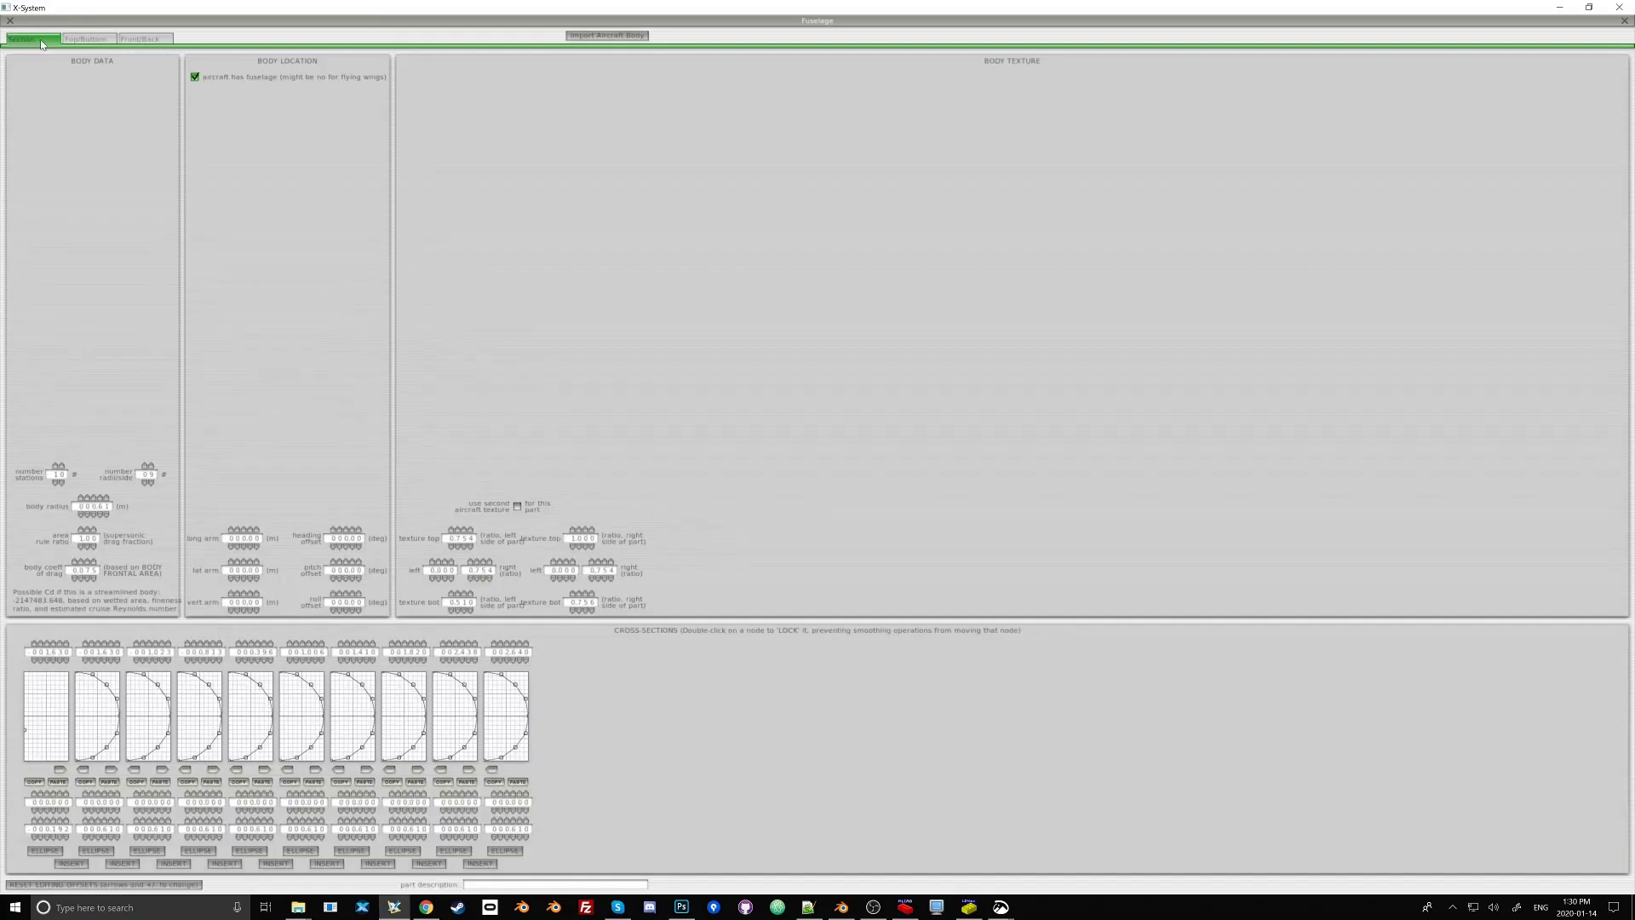
{"action": "left_click", "coordinate": [104, 500]}
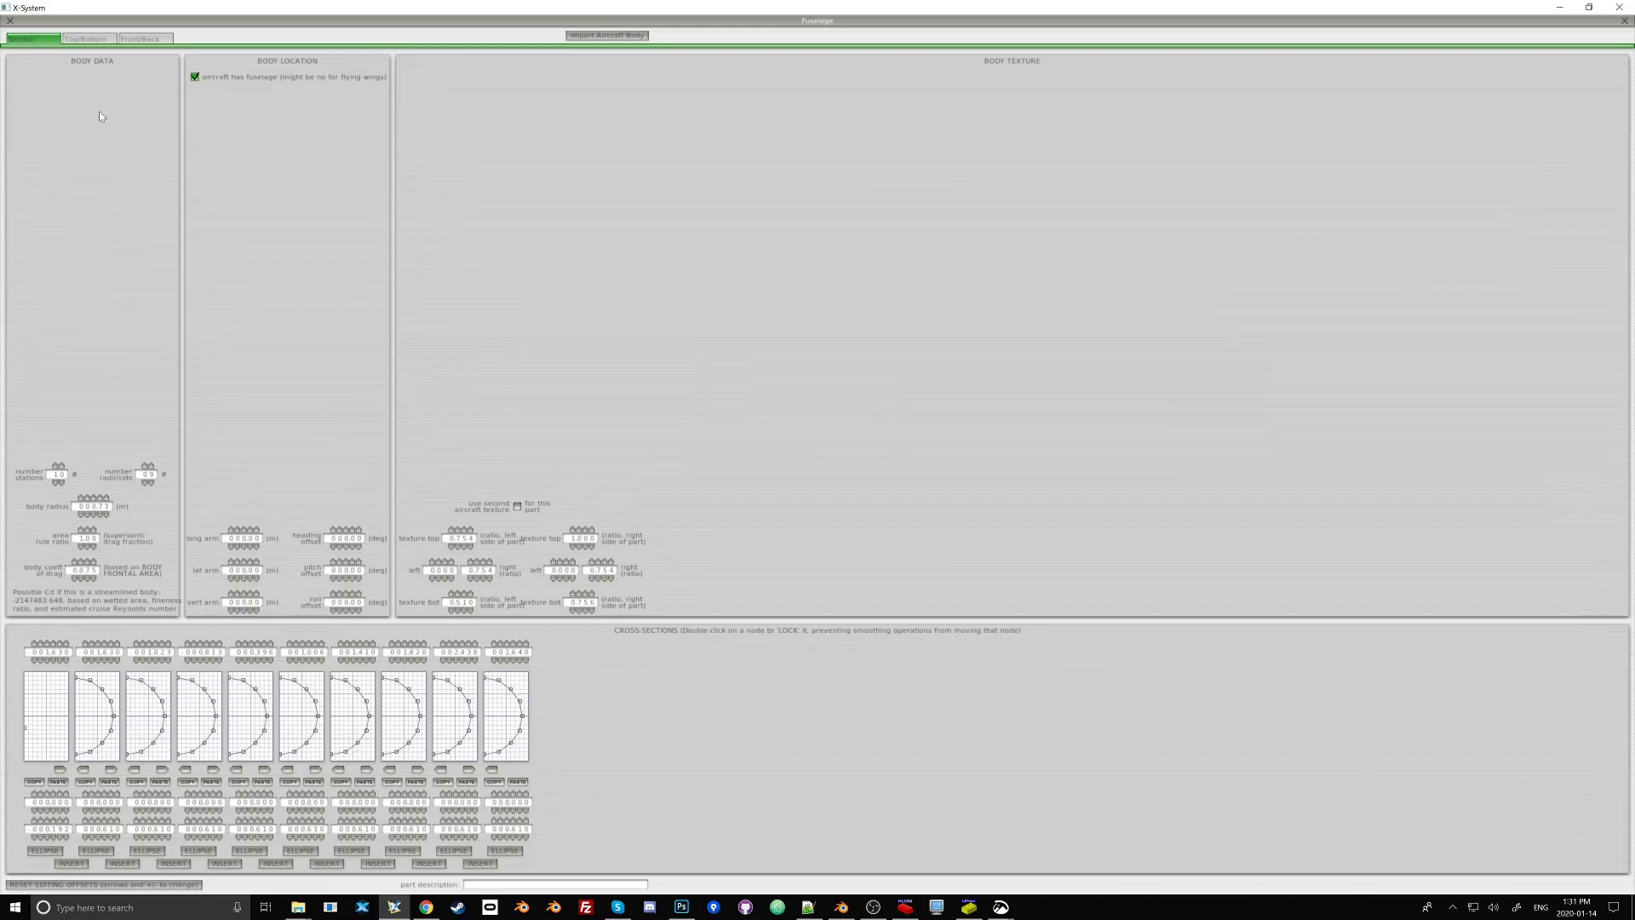
{"action": "left_click", "coordinate": [89, 38]}
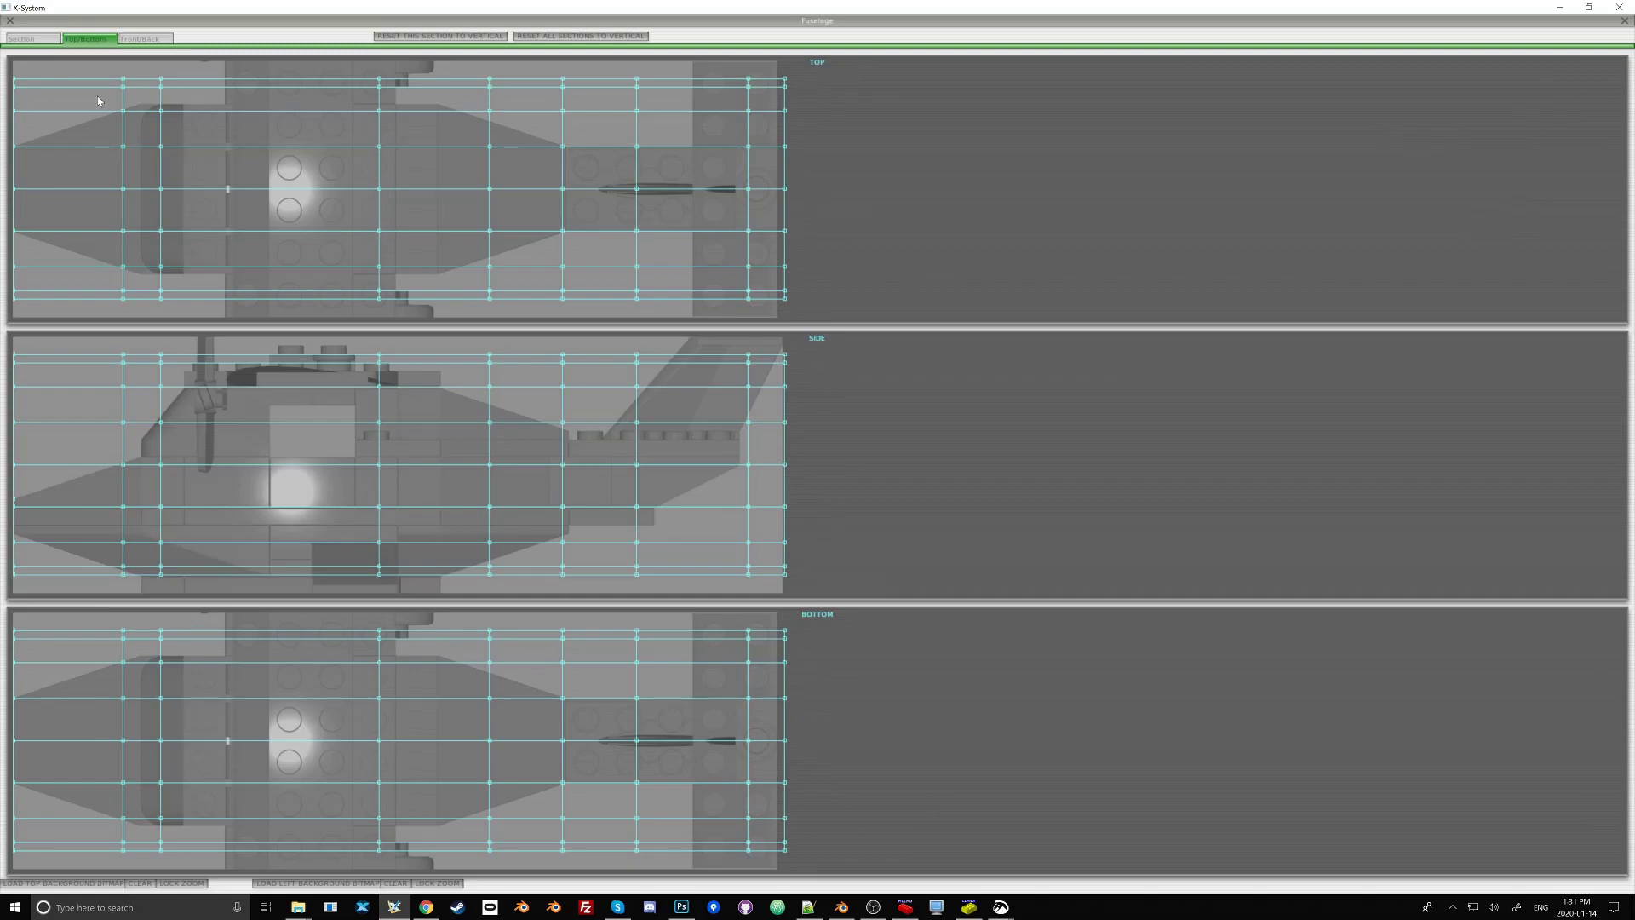
{"action": "left_click", "coordinate": [34, 39]}
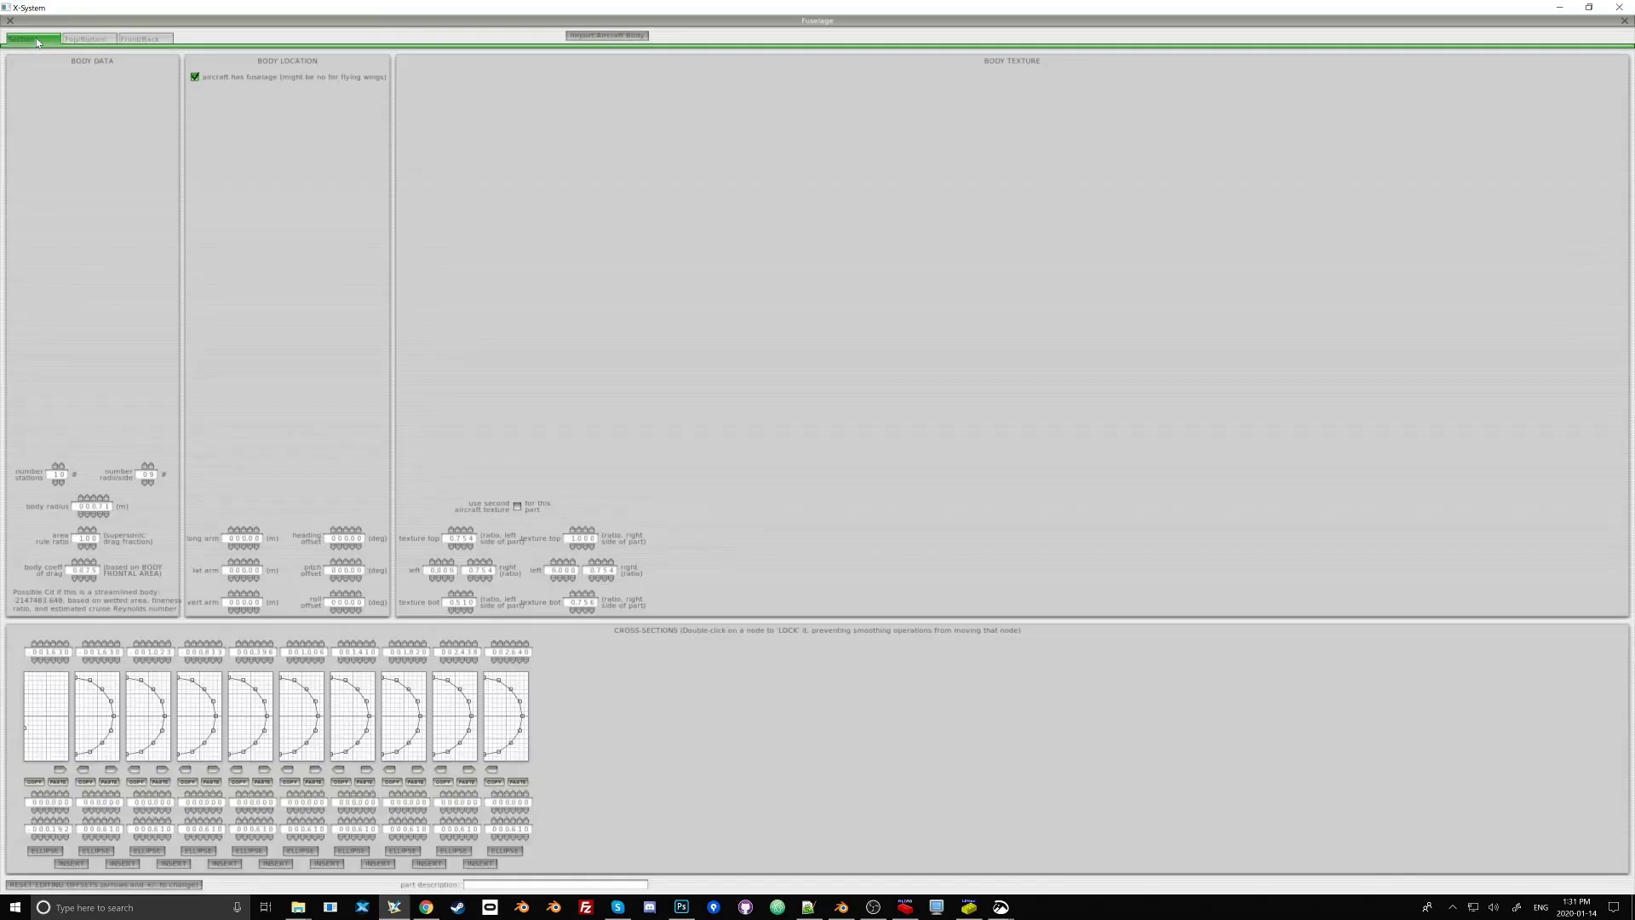
{"action": "left_click", "coordinate": [109, 499]}
{"action": "left_click", "coordinate": [96, 39]}
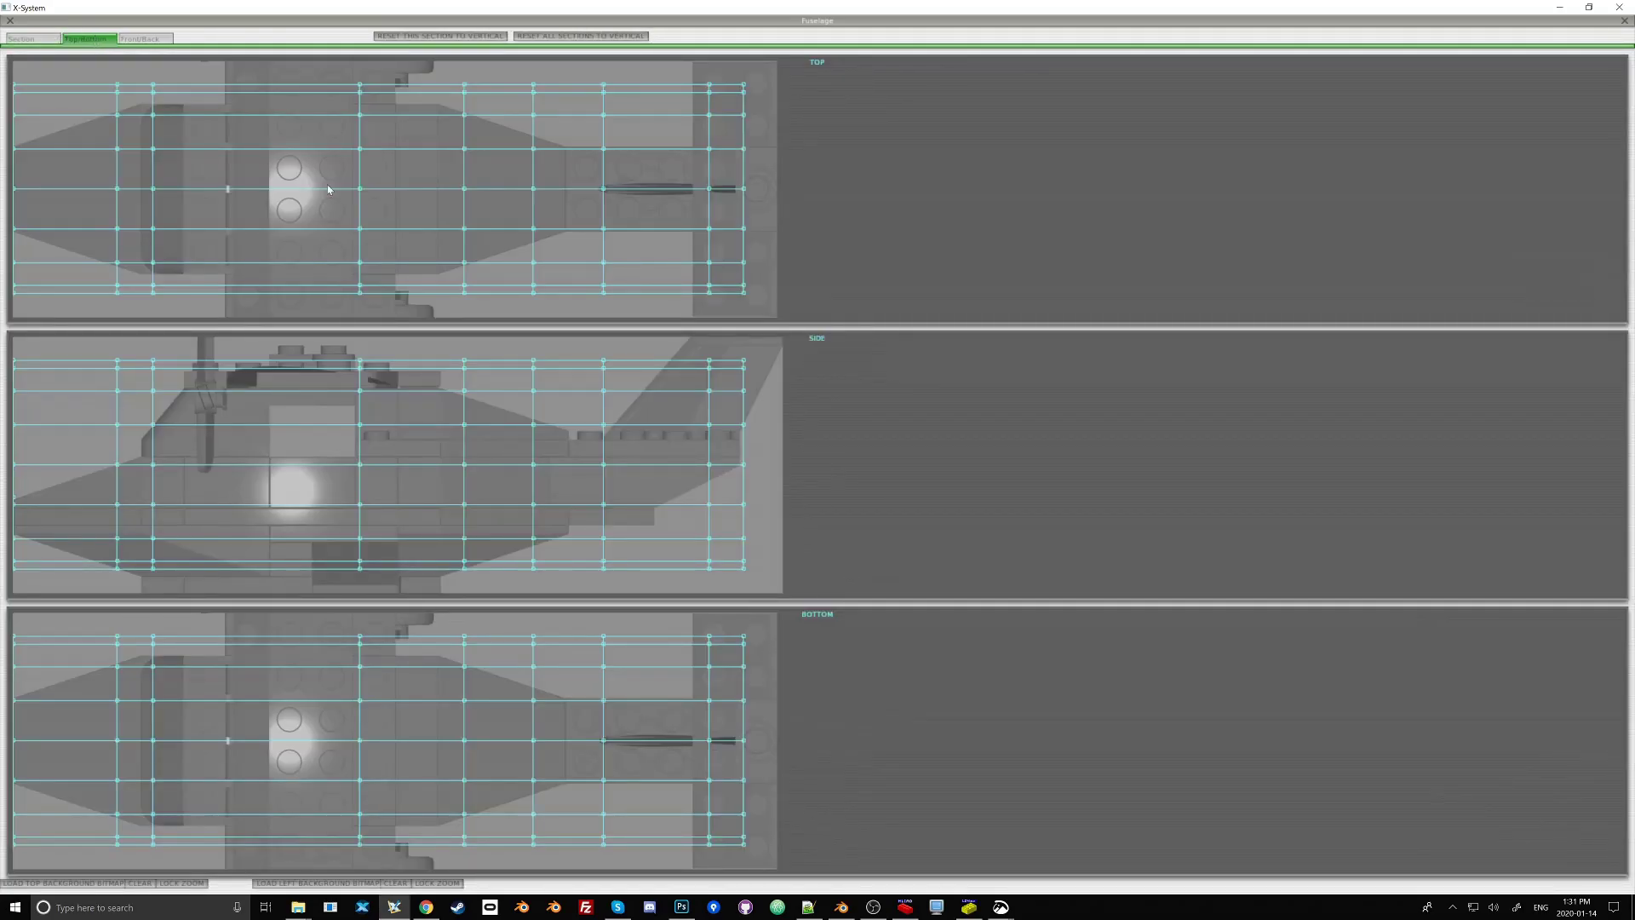
- Move the eighth cross-section to the tail end, set the number of stations to 9 and collapse the last section to a point
{"action": "left_click", "coordinate": [33, 38]}
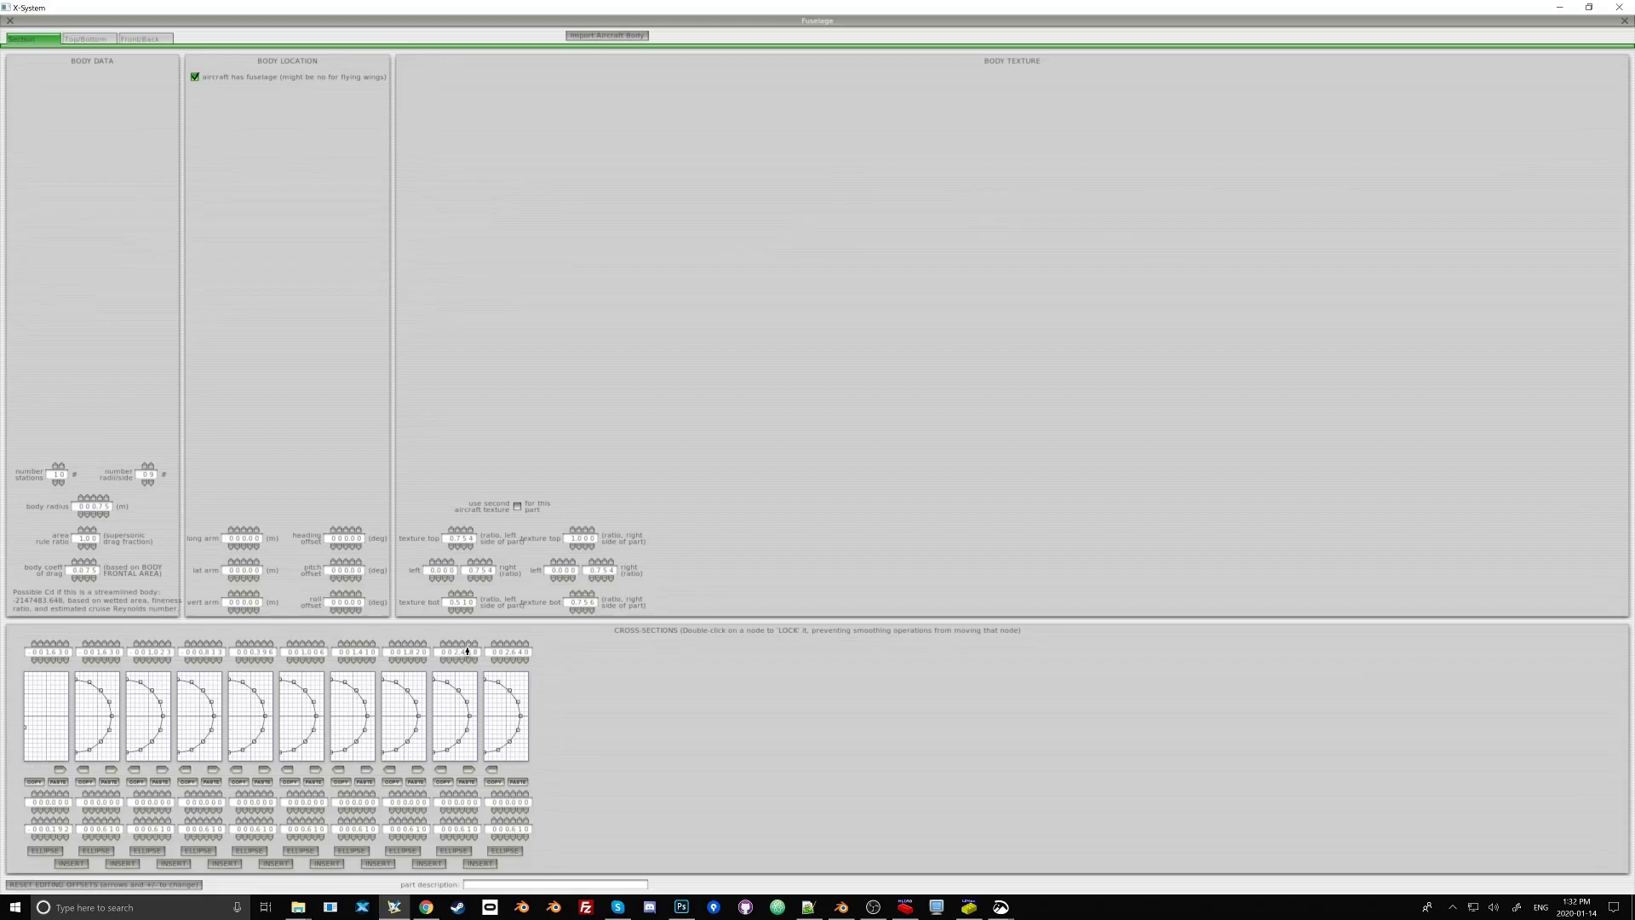
{"action": "scroll", "coordinate": [463, 654], "scroll_direction": "up", "scroll_amount": 3}
{"action": "left_click_drag", "start_coordinate": [409, 655], "coordinate": [424, 654]}
{"action": "left_click", "coordinate": [66, 488]}
{"action": "left_click", "coordinate": [435, 716]}
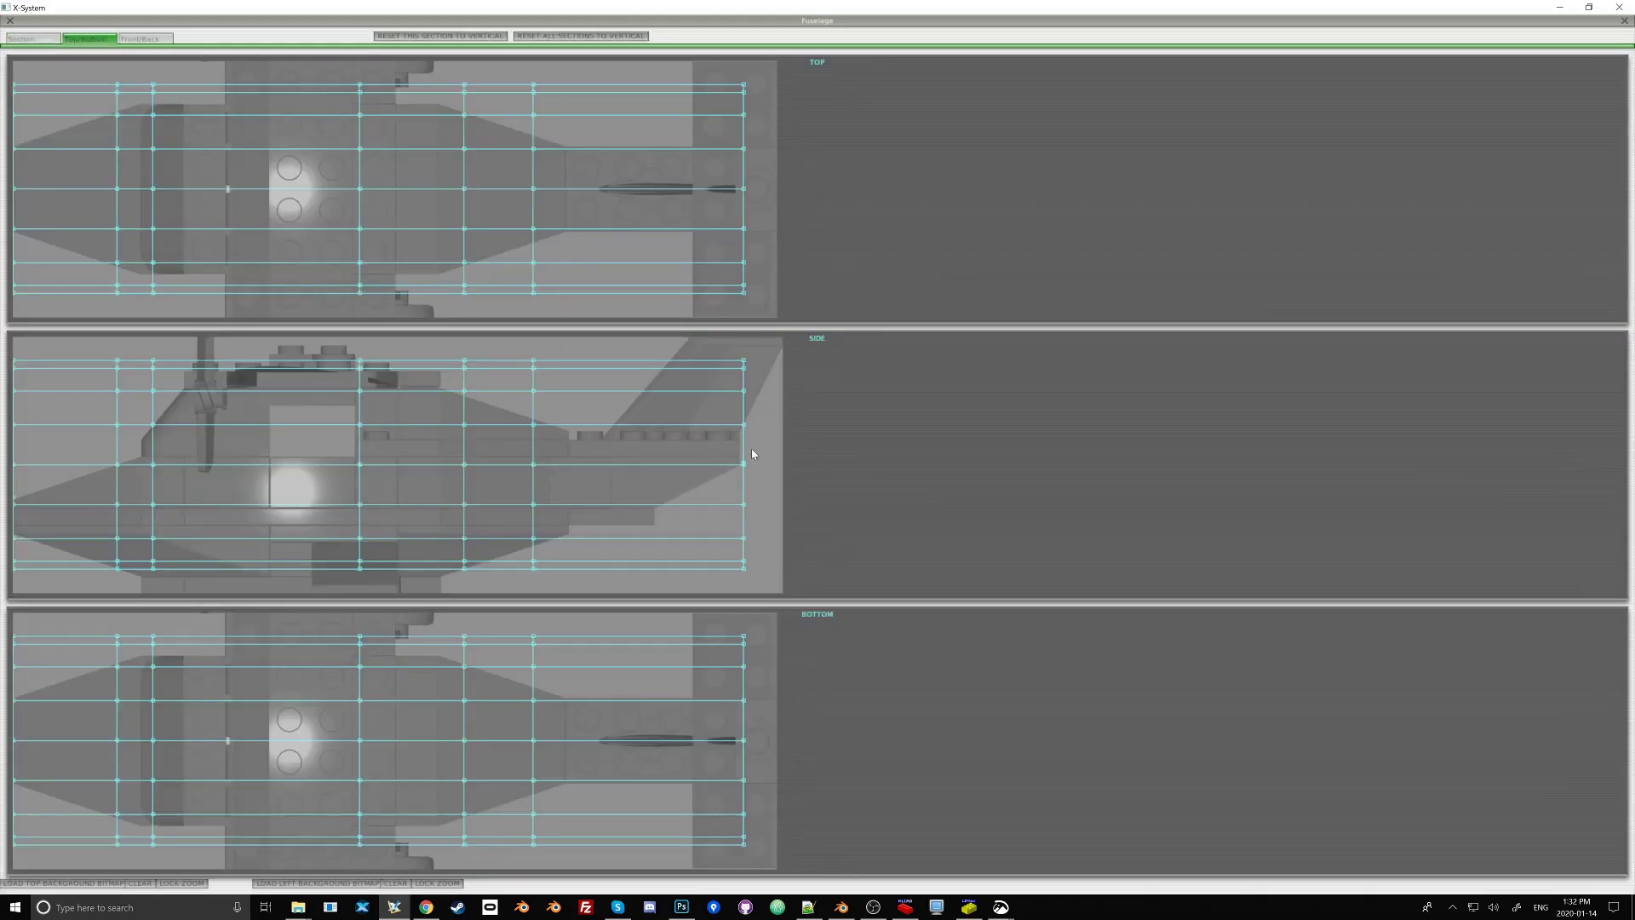
- Realign the intermediate cross-sections with the windshield, cabin rear and tail boom transitions on the background images
{"action": "mouse_move", "coordinate": [155, 192]}
{"action": "left_mouse_down"}
{"action": "mouse_move", "coordinate": [184, 191]}
{"action": "mouse_move", "coordinate": [143, 189]}
{"action": "left_mouse_up"}
{"action": "left_click_drag", "start_coordinate": [359, 189], "coordinate": [655, 188]}
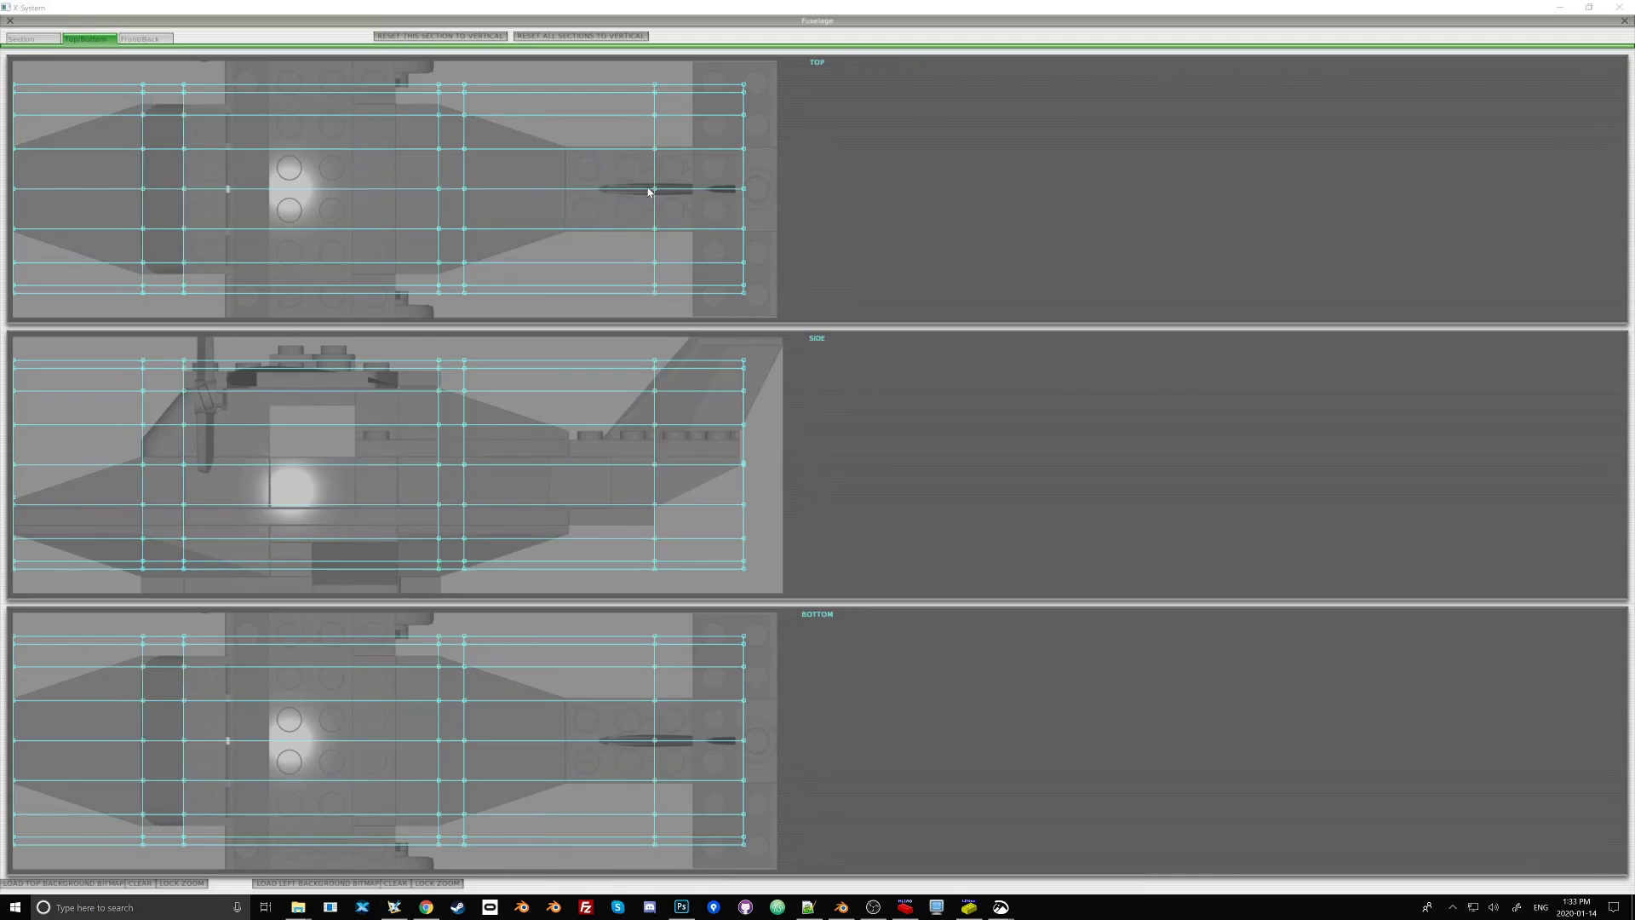
{"action": "left_click_drag", "start_coordinate": [464, 189], "coordinate": [567, 188]}
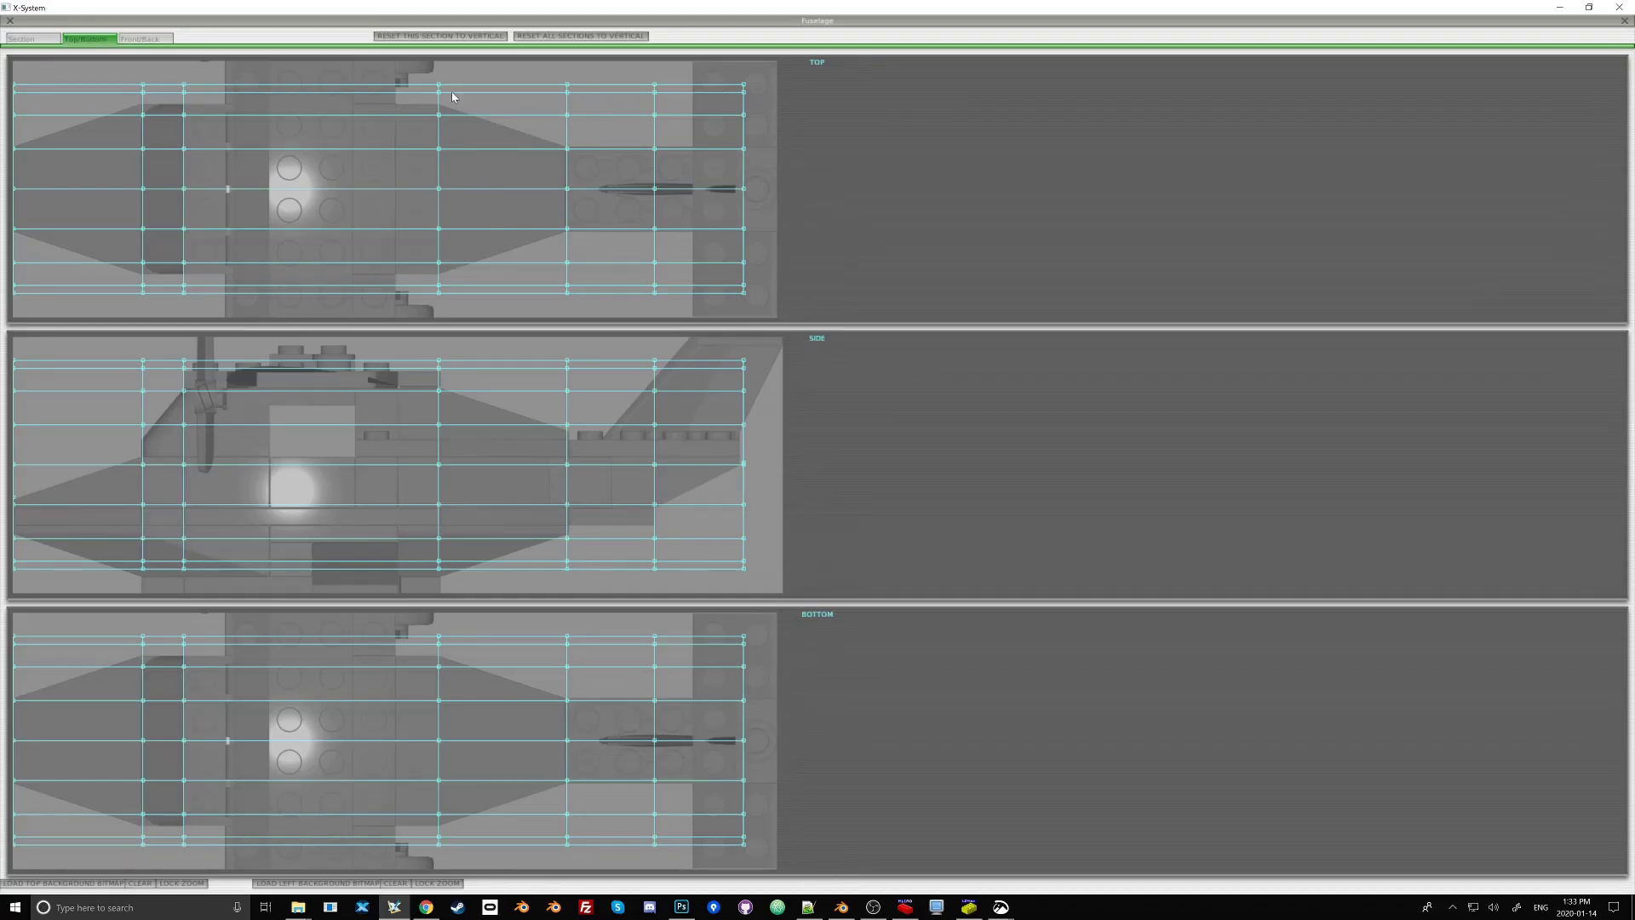
- Set the fuselage's number of radii per side to 5
{"action": "left_click", "coordinate": [42, 39]}
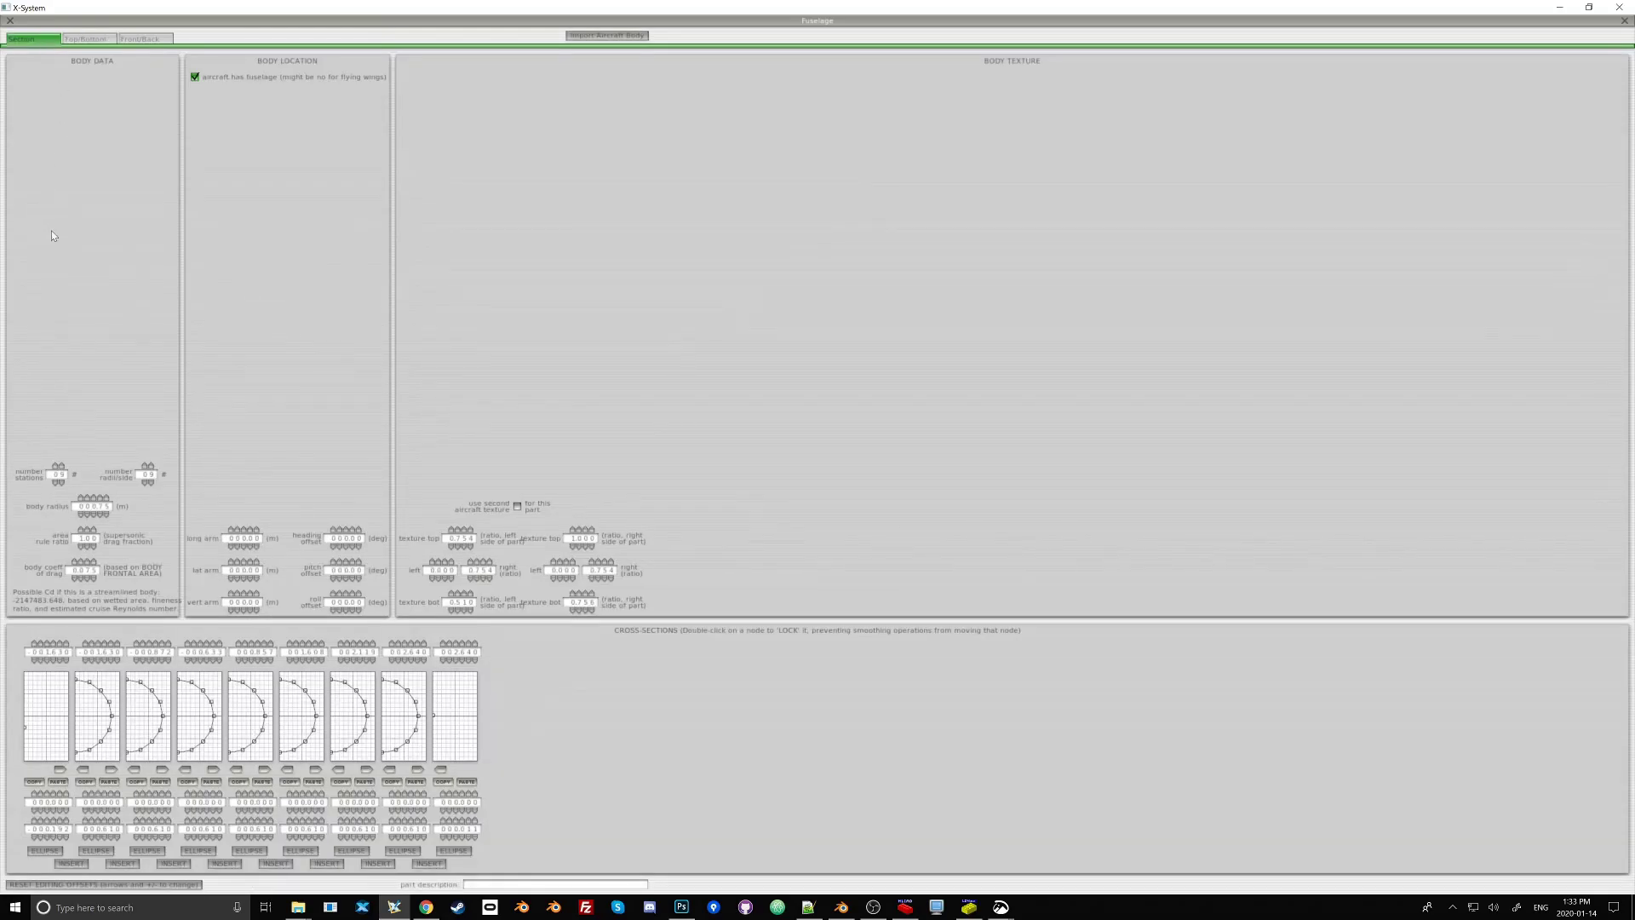
{"action": "left_click", "coordinate": [156, 489]}
{"action": "left_click", "coordinate": [155, 489]}
{"action": "left_click", "coordinate": [155, 490]}
{"action": "left_click", "coordinate": [156, 489]}
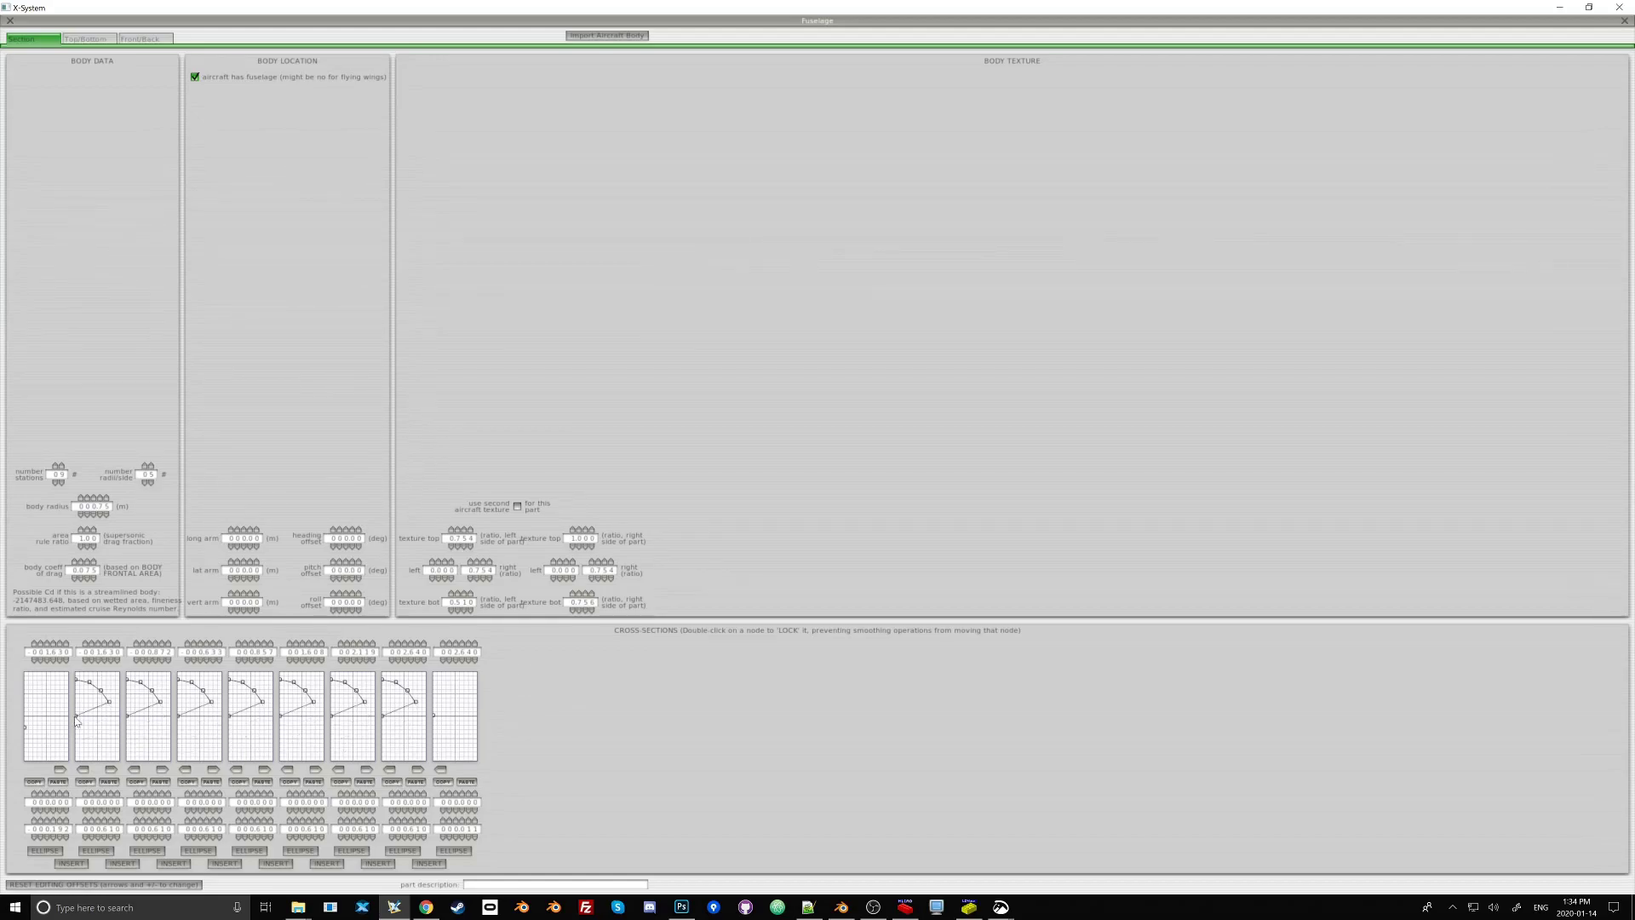
- Lower the bottom nodes of the middle cross-sections and regenerate these sections as ellipses
{"action": "left_click_drag", "start_coordinate": [76, 716], "coordinate": [383, 734]}
{"action": "left_click", "coordinate": [96, 849]}
{"action": "left_click", "coordinate": [143, 851]}
{"action": "left_click", "coordinate": [197, 850]}
{"action": "left_click", "coordinate": [249, 850]}
{"action": "left_click", "coordinate": [300, 850]}
{"action": "left_click", "coordinate": [350, 850]}
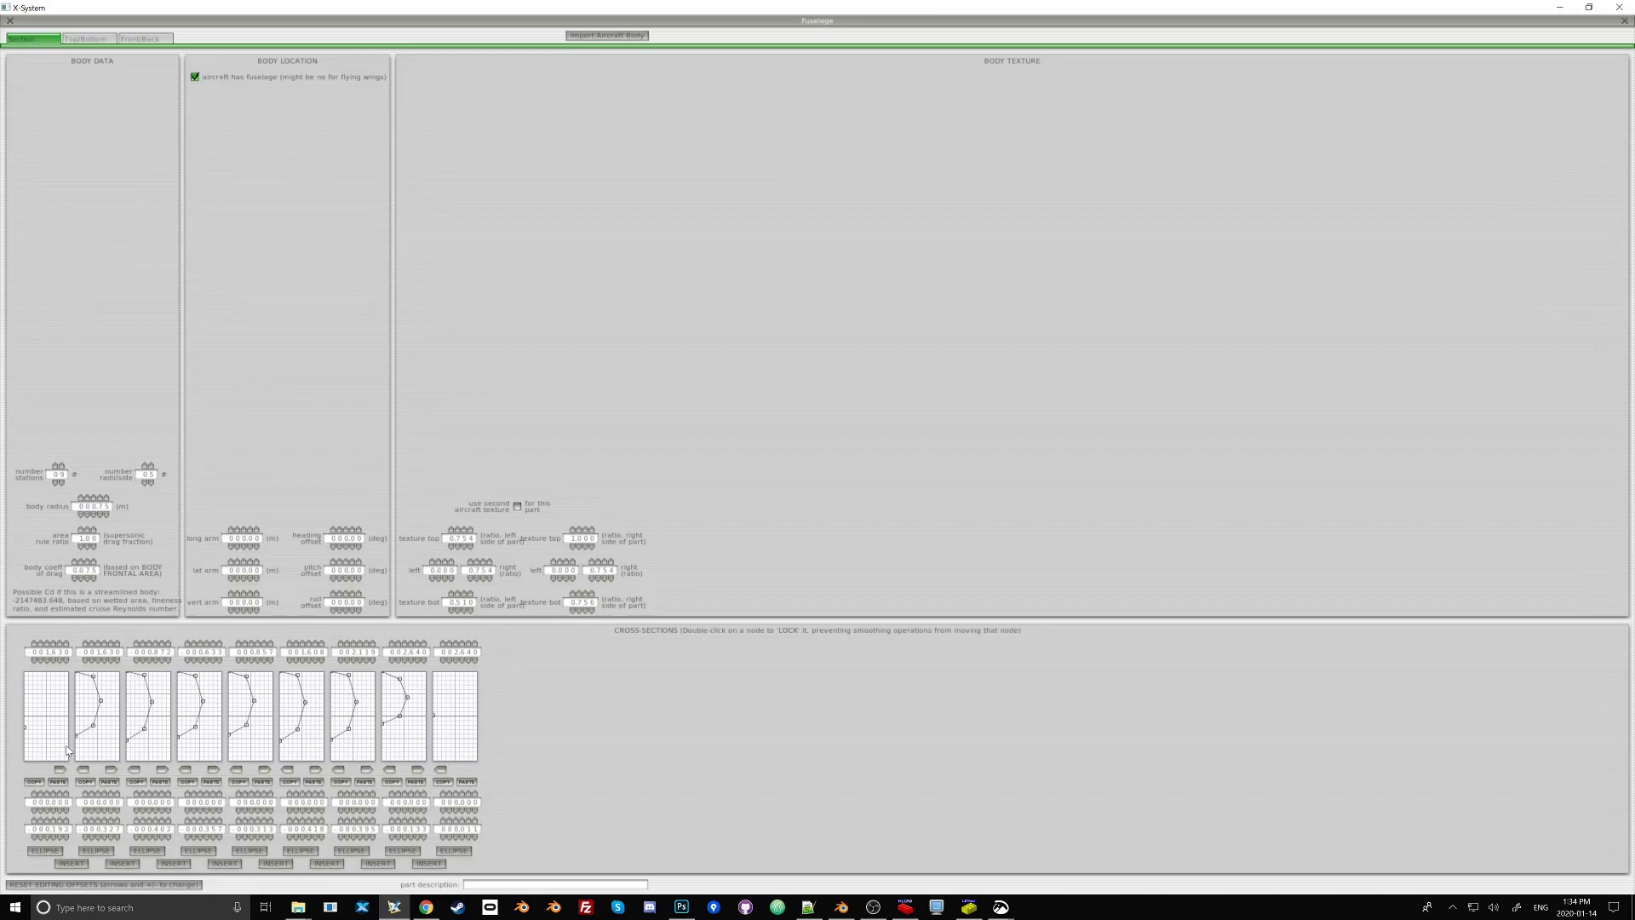
- Reshape the second cross-section into a smaller, lower profile and copy it through to the eighth cross-section
{"action": "left_click_drag", "start_coordinate": [75, 735], "coordinate": [76, 754]}
{"action": "left_click_drag", "start_coordinate": [75, 672], "coordinate": [97, 714]}
{"action": "mouse_move", "coordinate": [93, 725]}
{"action": "left_mouse_down"}
{"action": "mouse_move", "coordinate": [89, 743]}
{"action": "mouse_move", "coordinate": [91, 709]}
{"action": "left_mouse_up"}
{"action": "left_click", "coordinate": [111, 770]}
{"action": "left_click", "coordinate": [162, 769]}
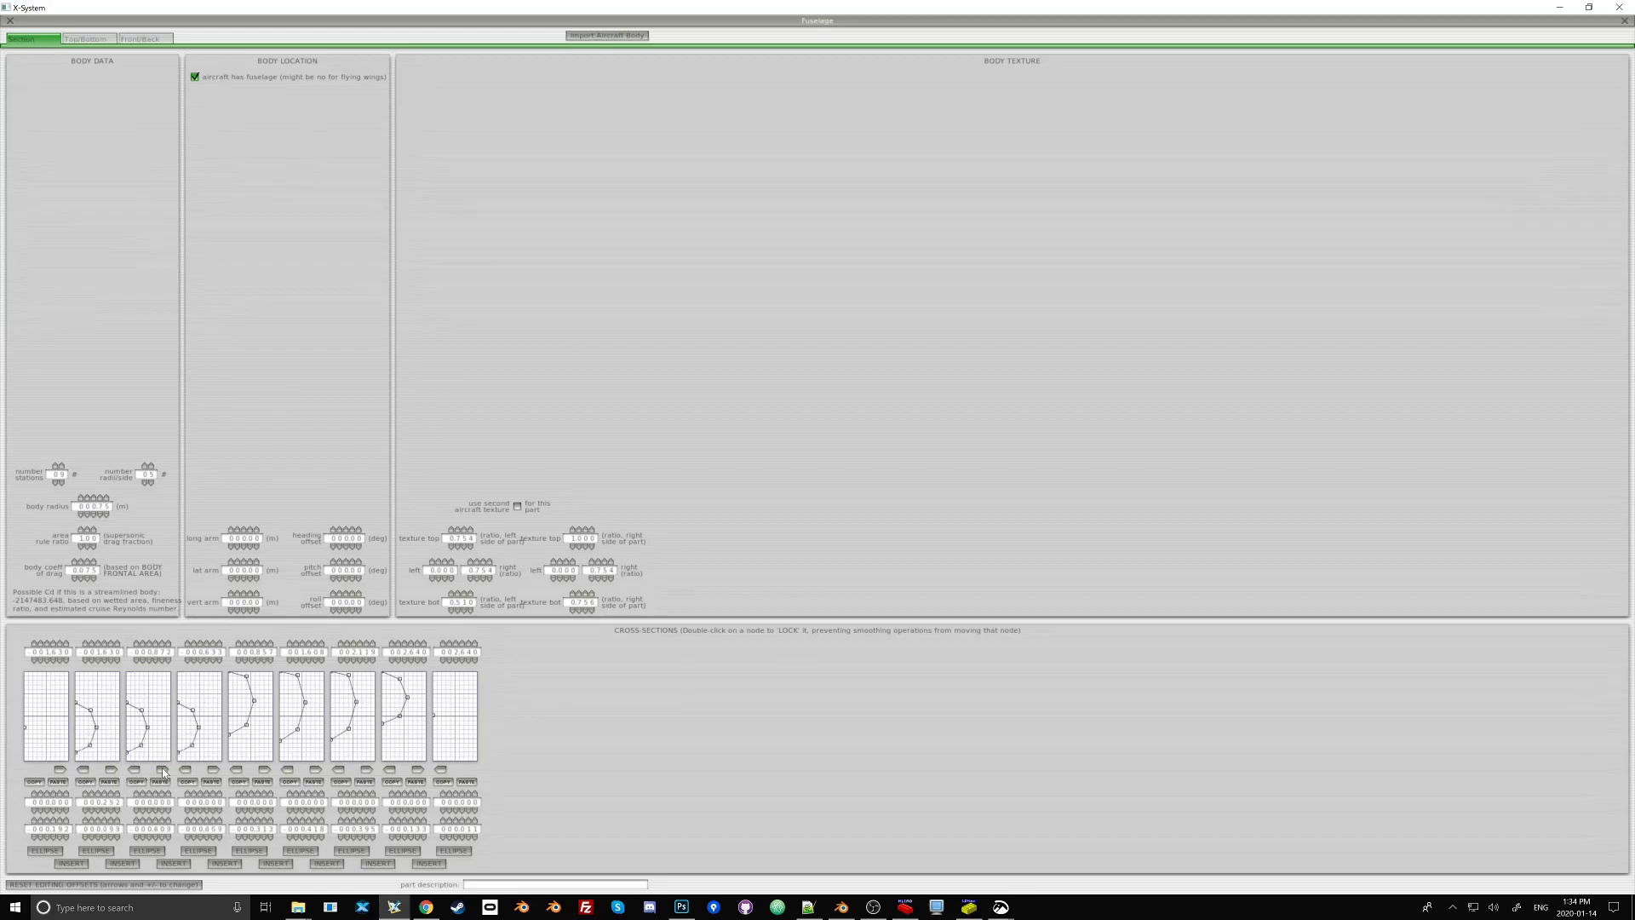
{"action": "left_click", "coordinate": [213, 768]}
{"action": "left_click", "coordinate": [263, 769]}
{"action": "left_click", "coordinate": [315, 768]}
{"action": "left_click", "coordinate": [366, 769]}
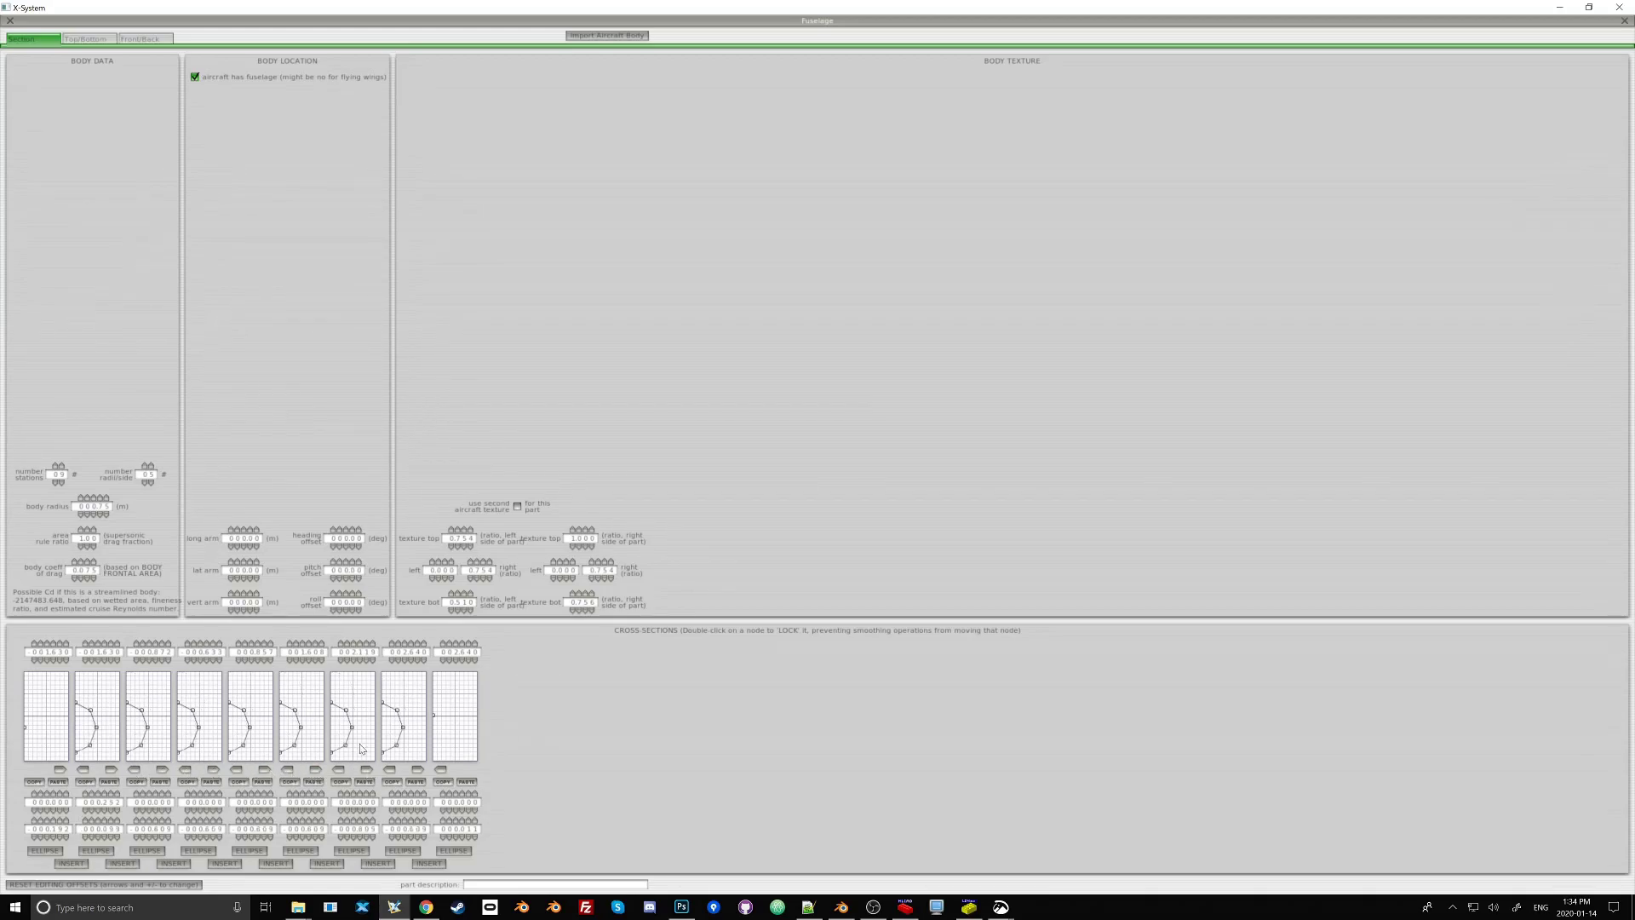
- Shape the fuselage's lower outline in the side view by moving the bottom nodes onto the belly from nose to tail
{"action": "left_click", "coordinate": [86, 39]}
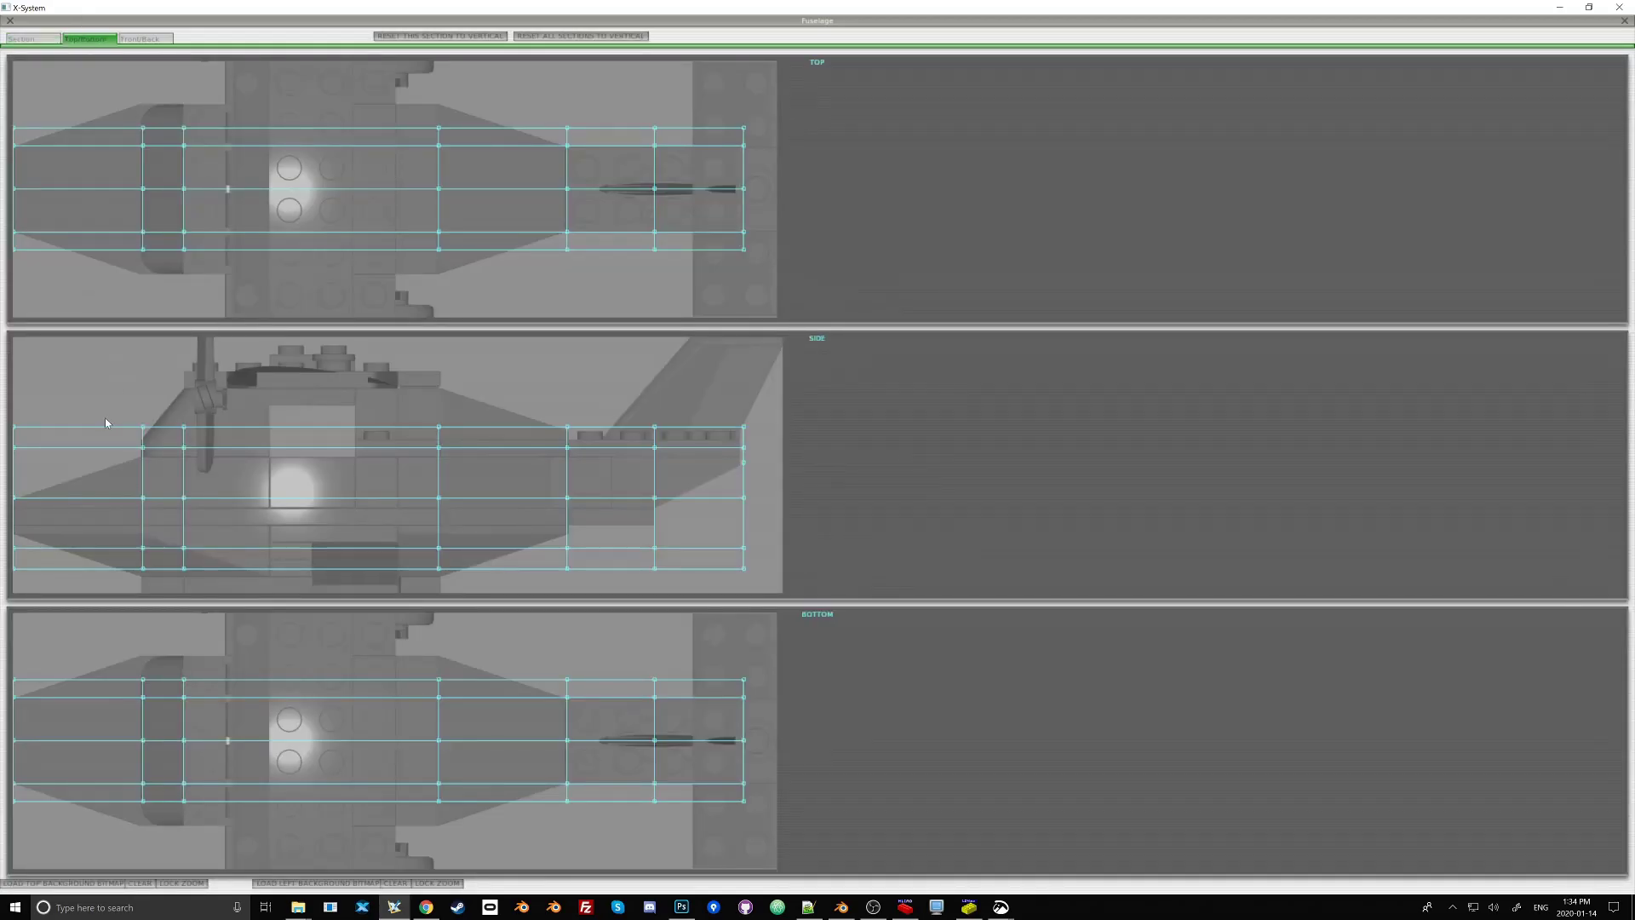
{"action": "mouse_move", "coordinate": [16, 547]}
{"action": "left_mouse_down"}
{"action": "mouse_move", "coordinate": [14, 527]}
{"action": "mouse_move", "coordinate": [14, 561]}
{"action": "mouse_move", "coordinate": [14, 529]}
{"action": "left_mouse_up"}
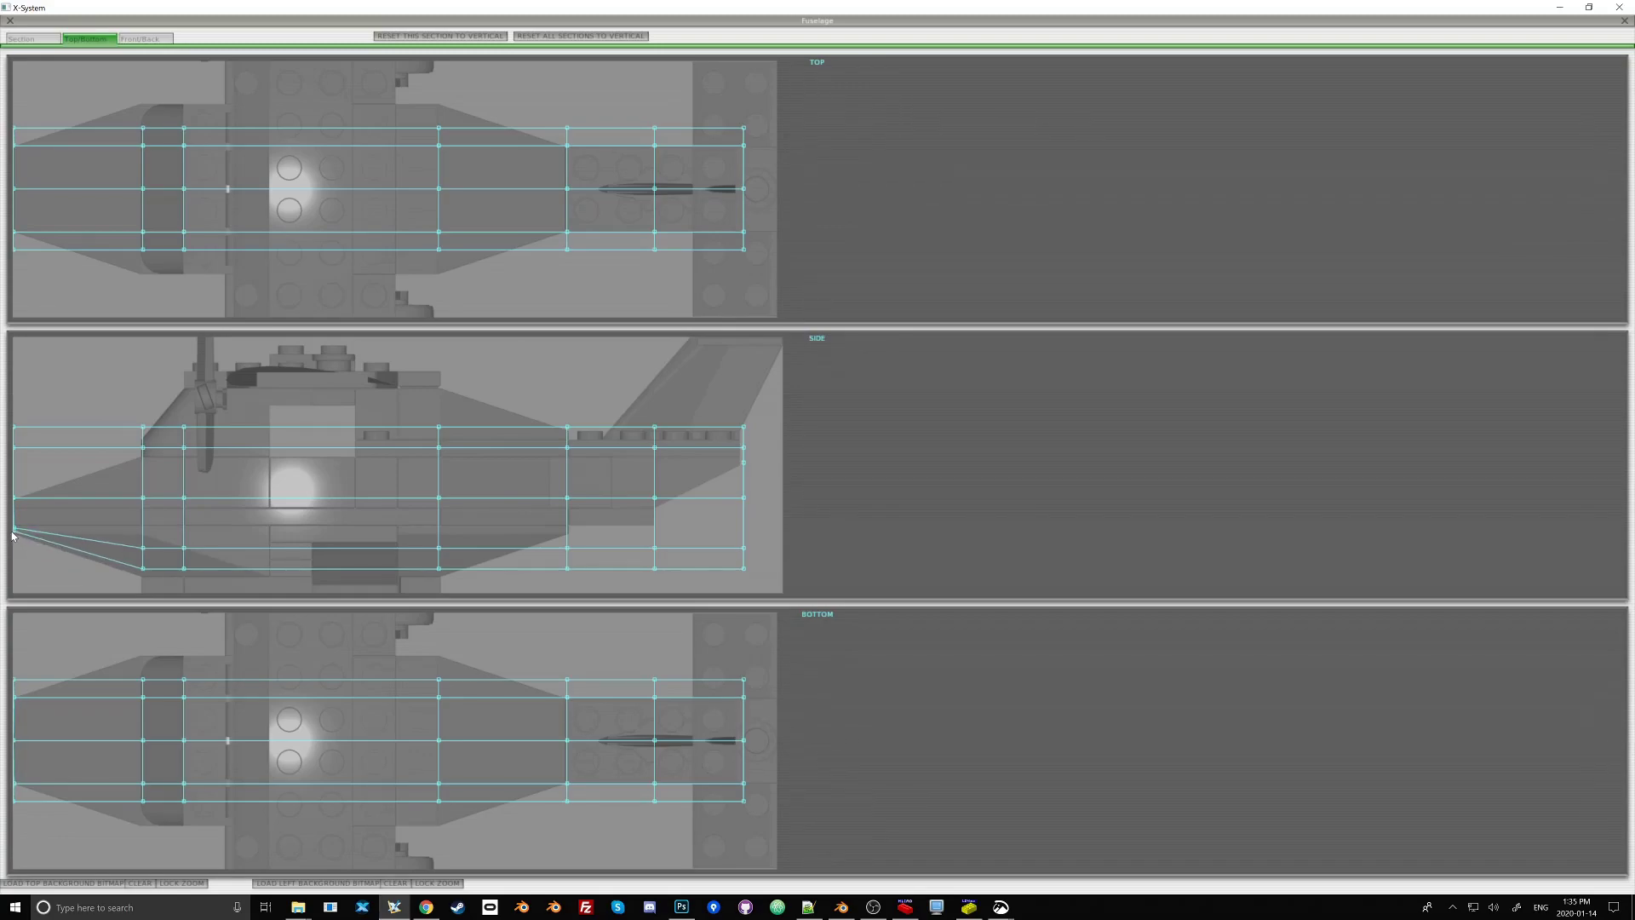
{"action": "left_click_drag", "start_coordinate": [143, 568], "coordinate": [143, 583]}
{"action": "left_click_drag", "start_coordinate": [184, 567], "coordinate": [184, 592]}
{"action": "left_click_drag", "start_coordinate": [184, 547], "coordinate": [185, 583]}
{"action": "left_click_drag", "start_coordinate": [438, 568], "coordinate": [439, 592]}
{"action": "left_click_drag", "start_coordinate": [438, 547], "coordinate": [439, 586]}
{"action": "left_click_drag", "start_coordinate": [567, 547], "coordinate": [569, 527]}
{"action": "left_click_drag", "start_coordinate": [567, 568], "coordinate": [654, 506]}
{"action": "left_click_drag", "start_coordinate": [654, 568], "coordinate": [654, 517]}
{"action": "left_click_drag", "start_coordinate": [743, 548], "coordinate": [743, 463]}
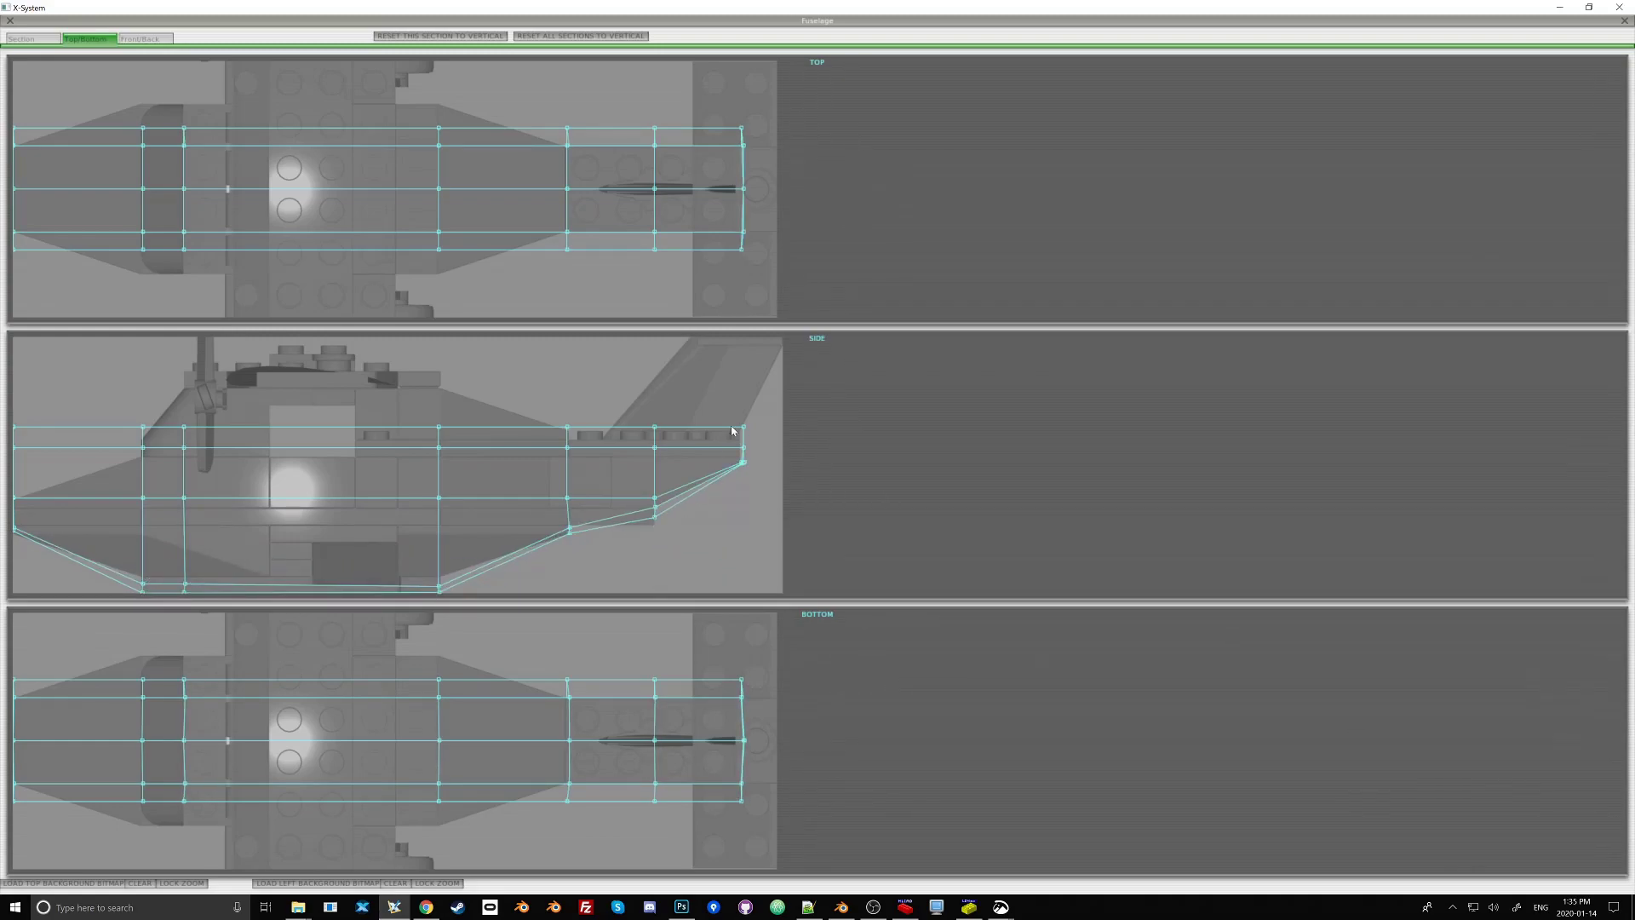
- Fit the fuselage's upper outline in the side view to the nose, windshield, roof and tail boom of the background
{"action": "left_click_drag", "start_coordinate": [13, 426], "coordinate": [14, 499]}
{"action": "left_click_drag", "start_coordinate": [143, 427], "coordinate": [141, 445]}
{"action": "left_click_drag", "start_coordinate": [143, 447], "coordinate": [184, 371]}
{"action": "left_click_drag", "start_coordinate": [438, 427], "coordinate": [439, 371]}
{"action": "left_click_drag", "start_coordinate": [184, 447], "coordinate": [185, 387]}
{"action": "left_click_drag", "start_coordinate": [439, 447], "coordinate": [439, 385]}
{"action": "mouse_move", "coordinate": [567, 447]}
{"action": "left_mouse_down"}
{"action": "mouse_move", "coordinate": [655, 434]}
{"action": "mouse_move", "coordinate": [567, 434]}
{"action": "left_mouse_up"}
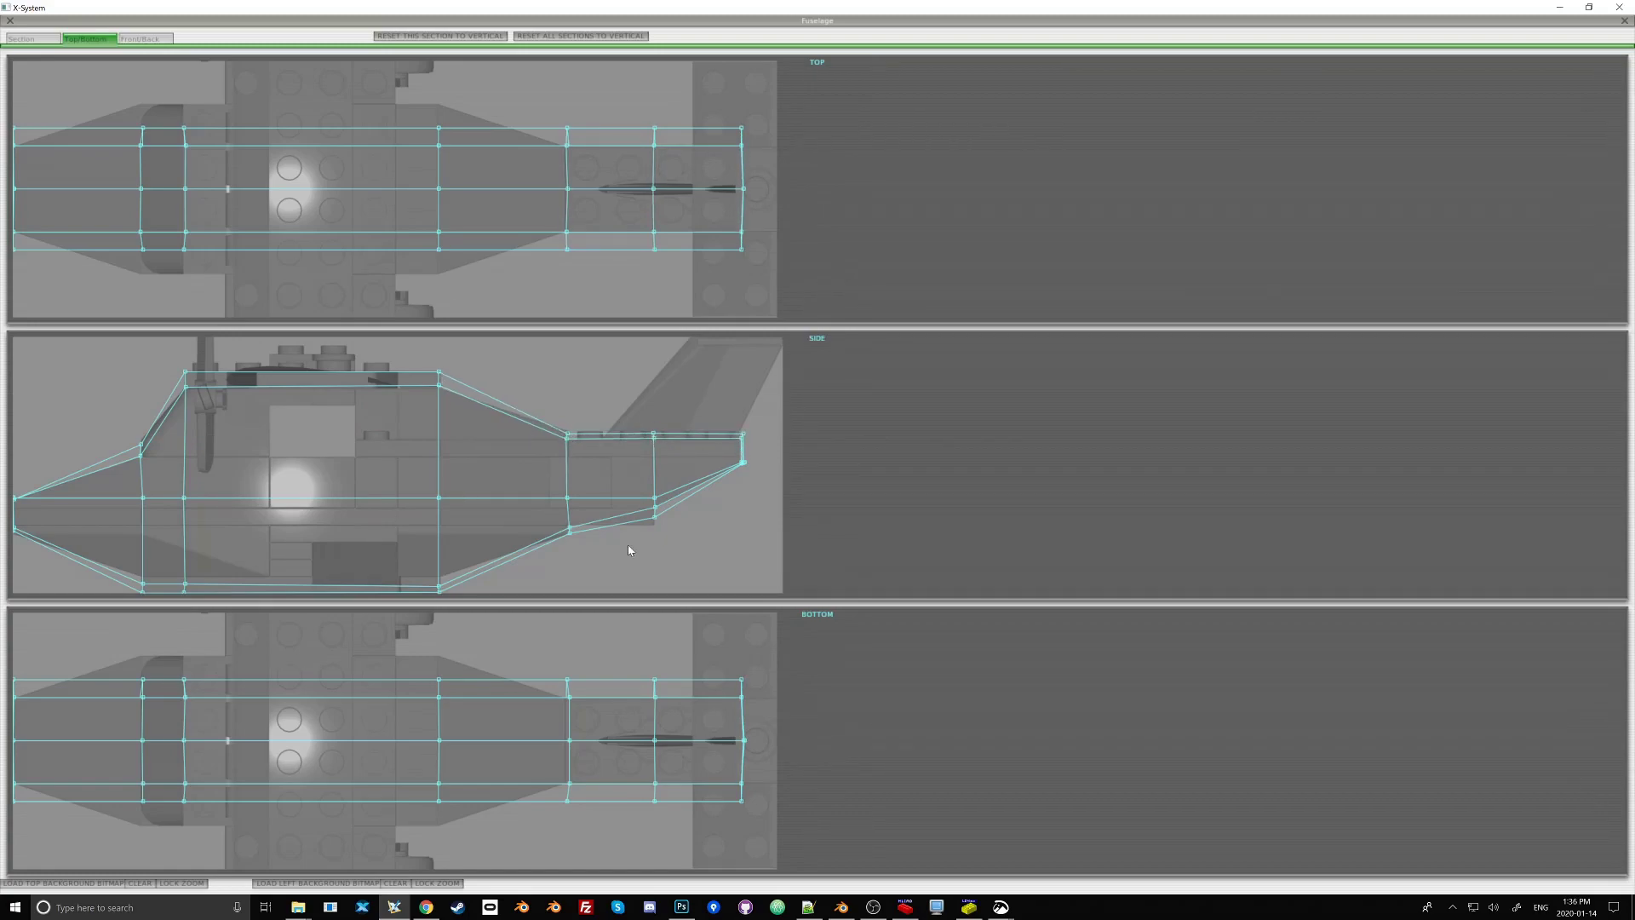
- Adjust the outer nodes in the bottom view so the fuselage width follows the nose, cabin and tail boom outline
{"action": "left_click_drag", "start_coordinate": [143, 678], "coordinate": [182, 654]}
{"action": "left_click_drag", "start_coordinate": [438, 678], "coordinate": [439, 655]}
{"action": "left_click_drag", "start_coordinate": [567, 678], "coordinate": [654, 695]}
{"action": "left_click_drag", "start_coordinate": [742, 679], "coordinate": [742, 696]}
{"action": "left_click_drag", "start_coordinate": [13, 696], "coordinate": [13, 704]}
{"action": "left_click_drag", "start_coordinate": [13, 679], "coordinate": [14, 701]}
{"action": "left_click_drag", "start_coordinate": [143, 696], "coordinate": [142, 679]}
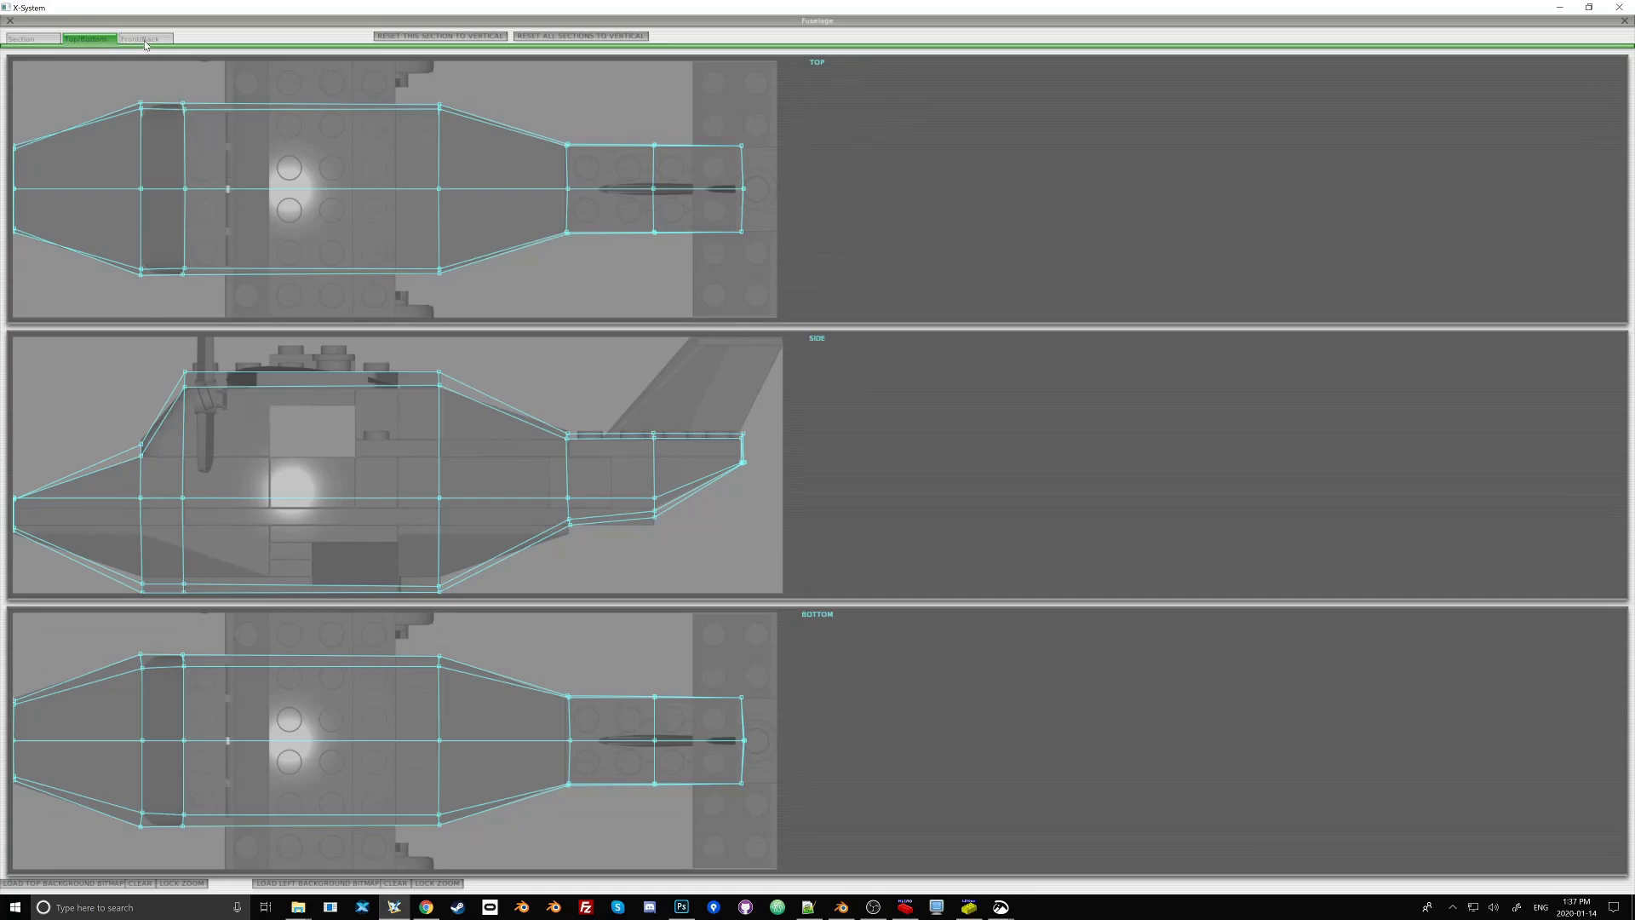
- Close the fuselage editor and compare the reshaped body with the LEGO object from the side in shaded and wireframe views
{"action": "left_click", "coordinate": [33, 39]}
{"action": "left_click", "coordinate": [9, 21]}
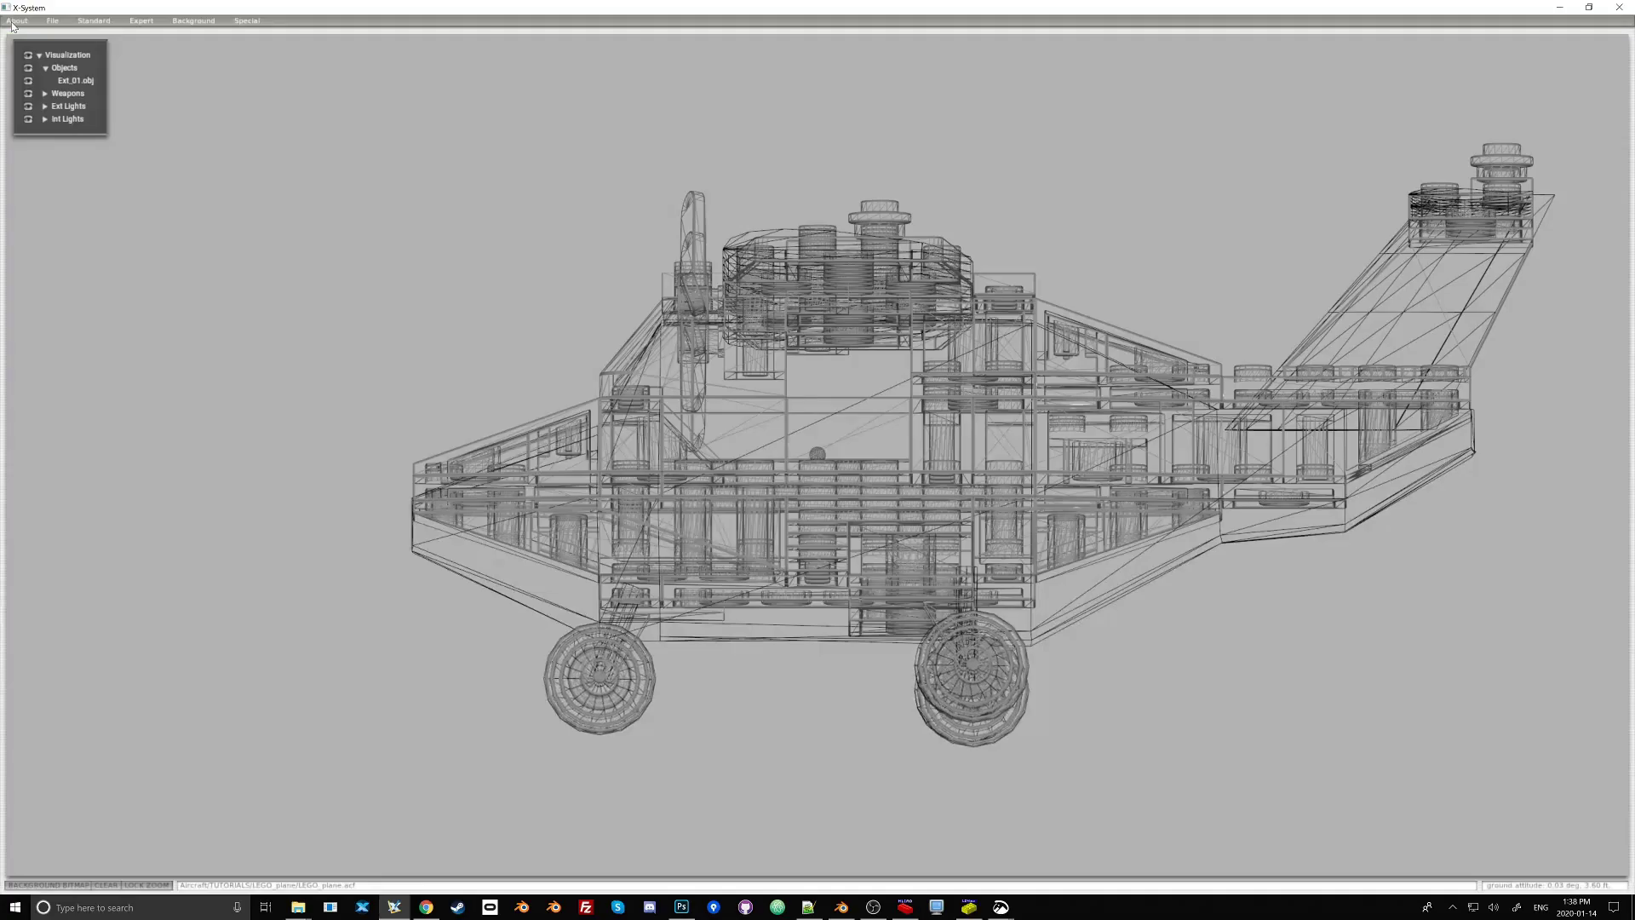
{"action": "key", "text": "space"}
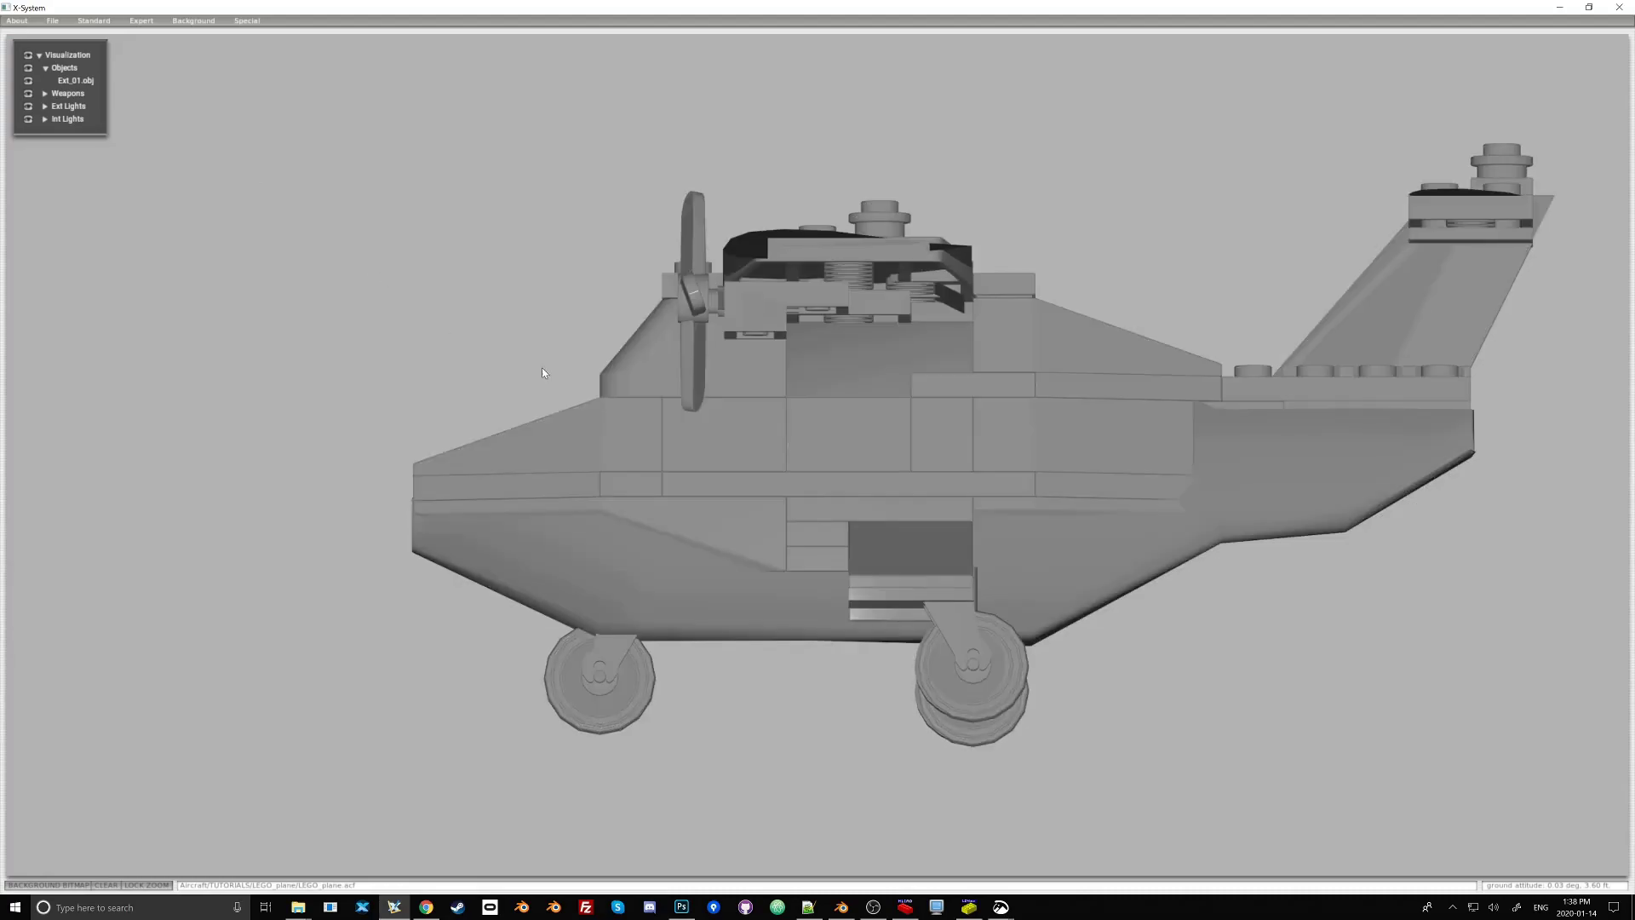
{"action": "key", "text": "Up"}
{"action": "key", "text": "Down"}
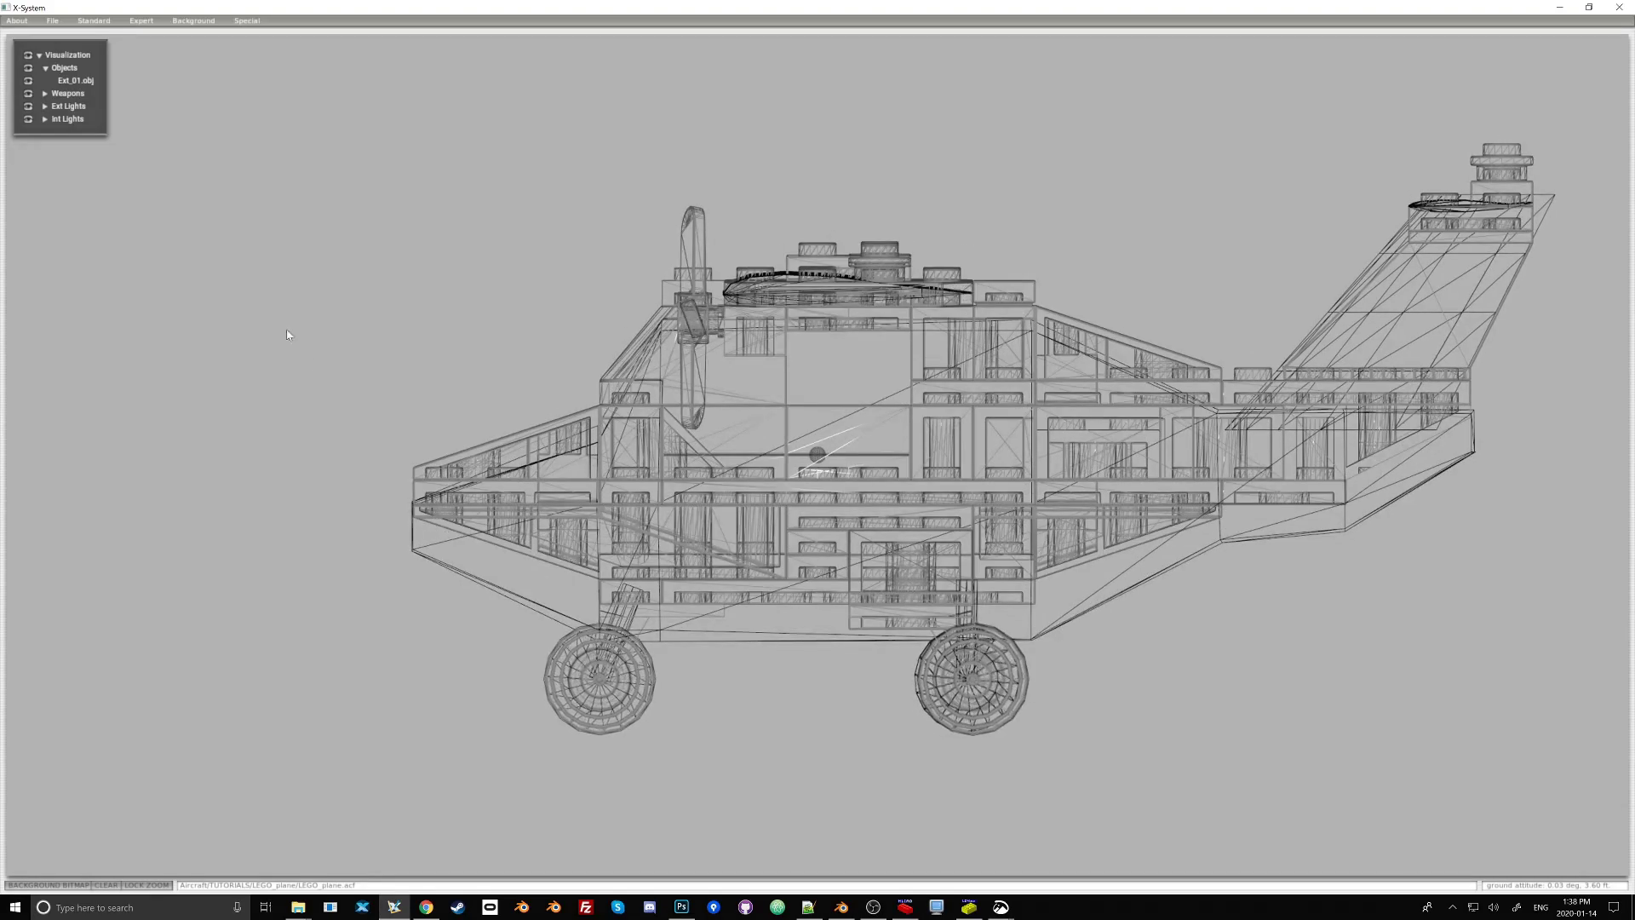
- Raise the fuselage to line up with the LEGO object, and hide the attached objects in the shaded view
{"action": "left_click", "coordinate": [100, 20]}
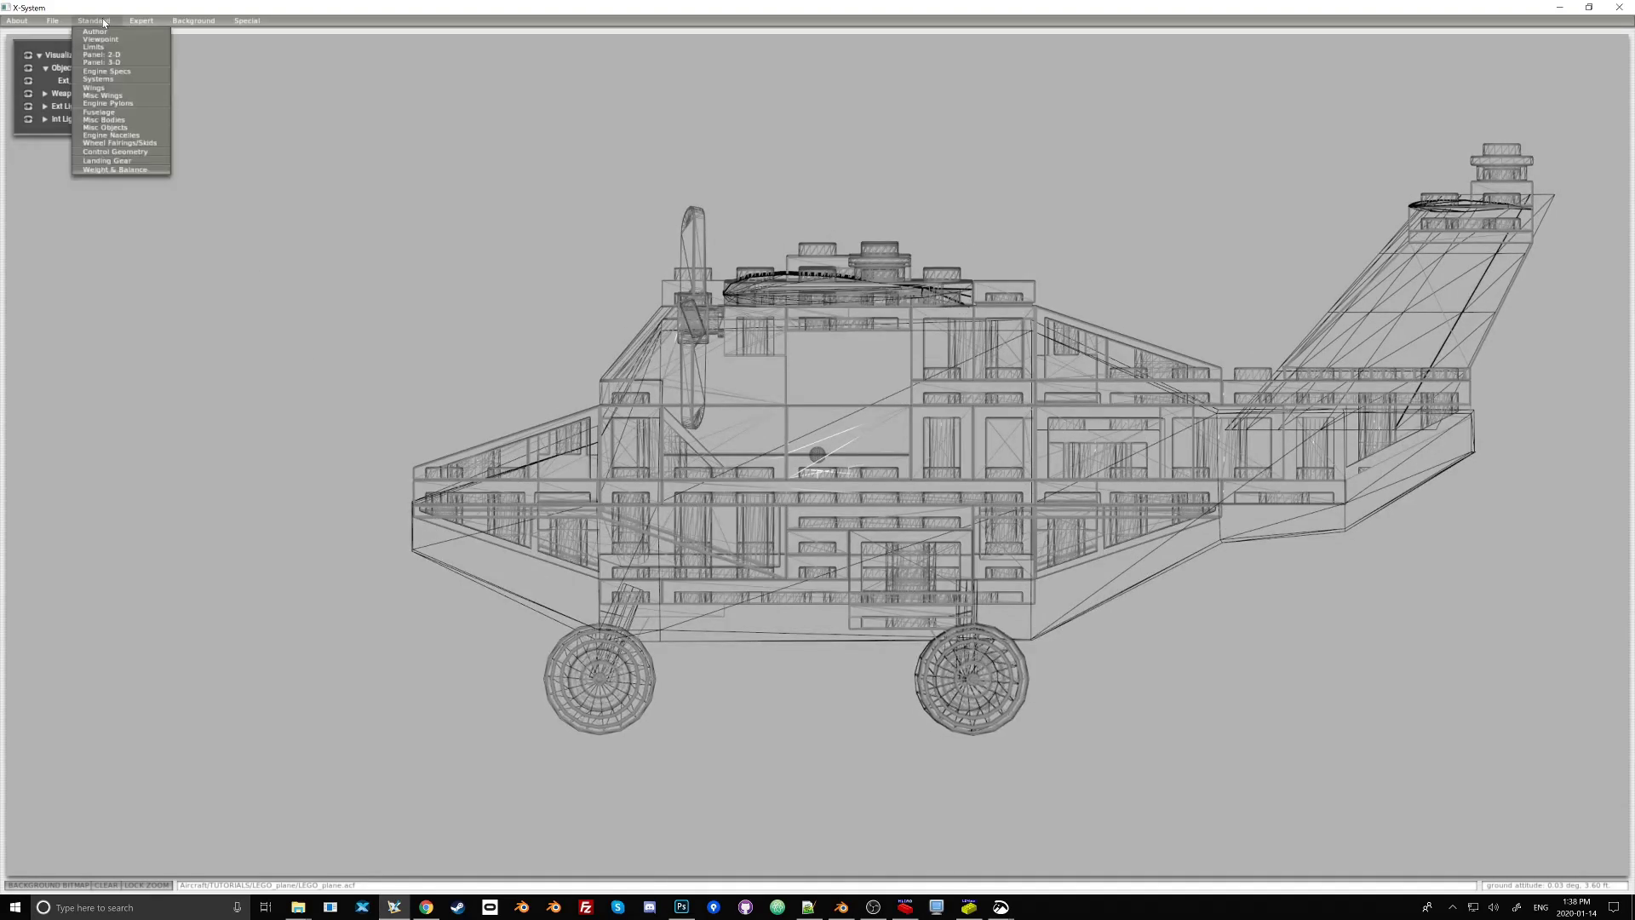
{"action": "left_click", "coordinate": [119, 112]}
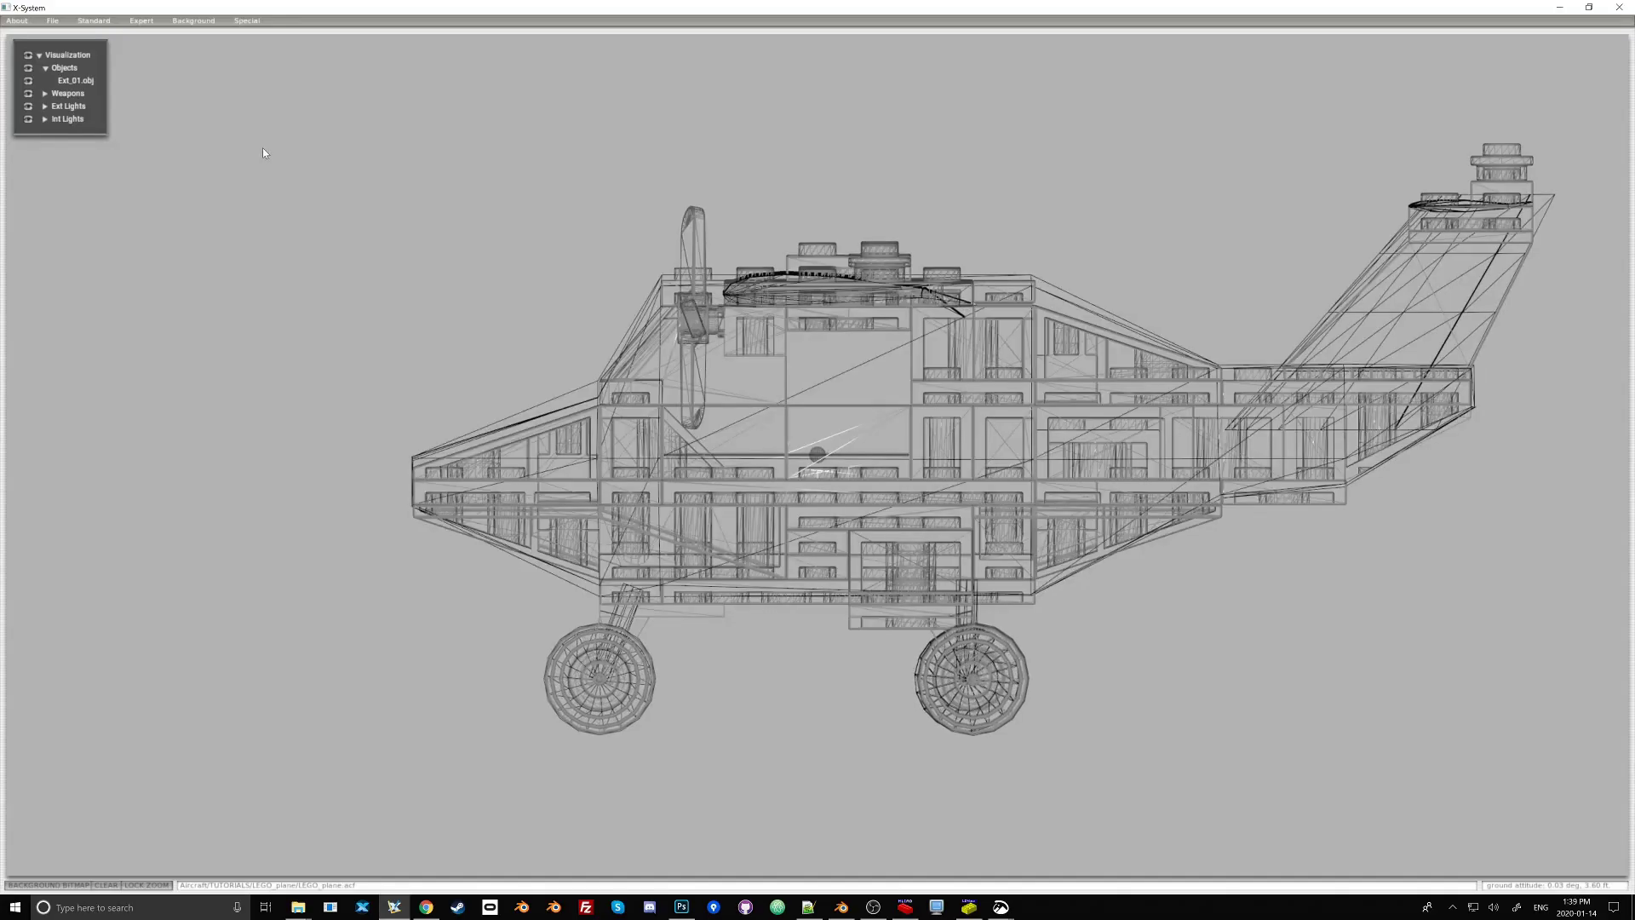
{"action": "key", "text": "space"}
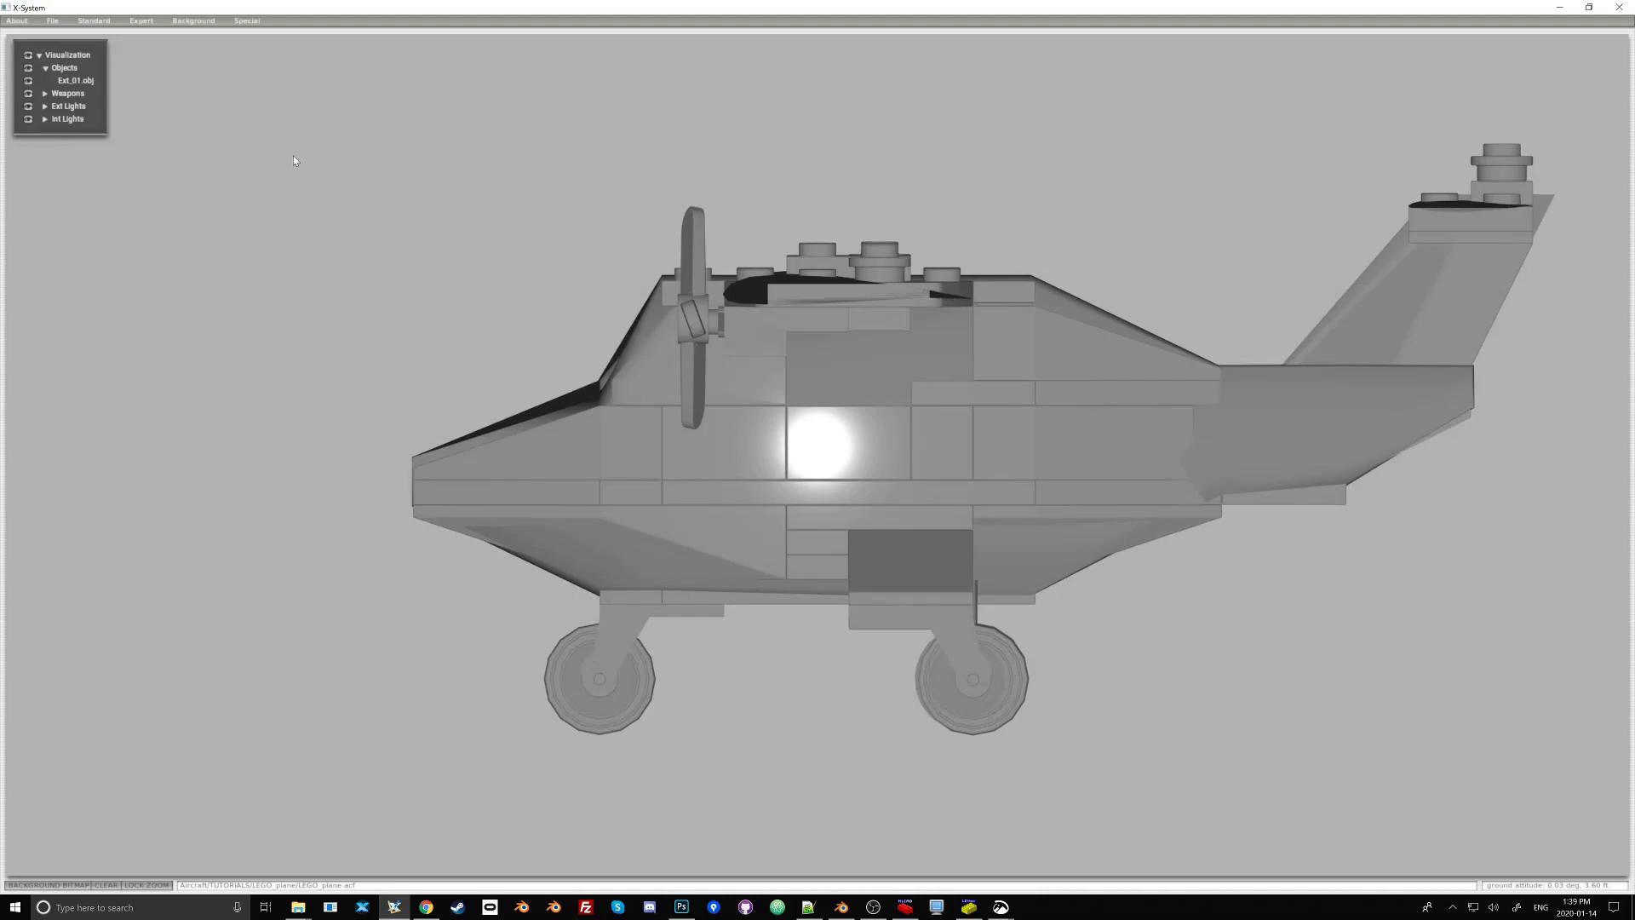
{"action": "left_click", "coordinate": [30, 69]}
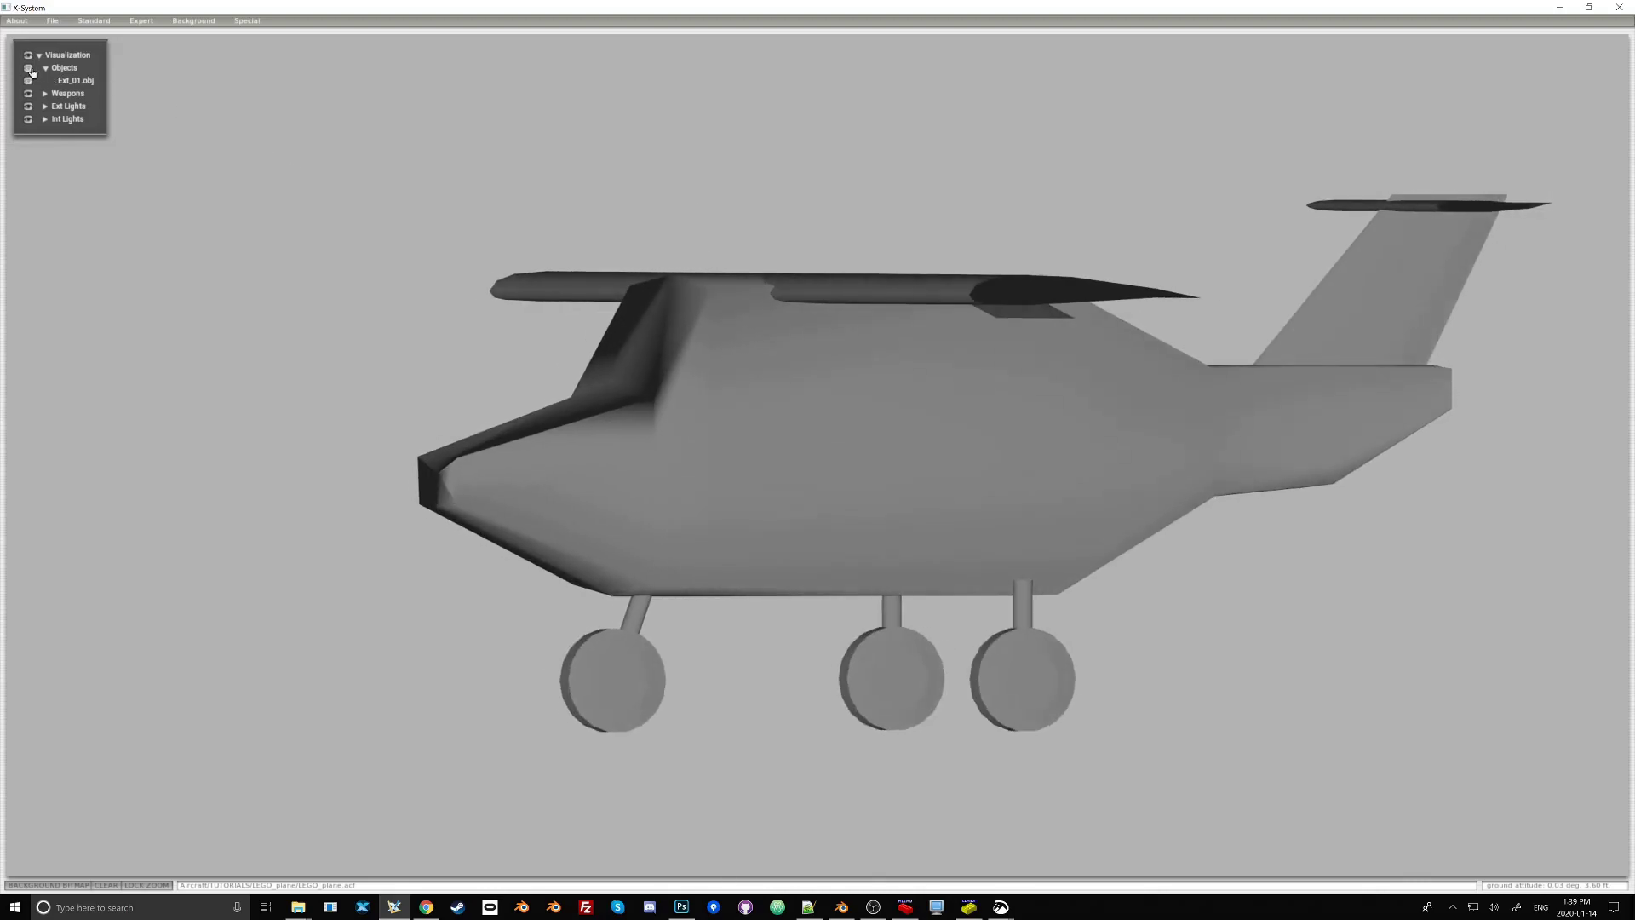
- Show the attached objects again and name the aircraft "LEGO plane" in the author settings
{"action": "key", "text": "d"}
{"action": "left_click", "coordinate": [30, 69]}
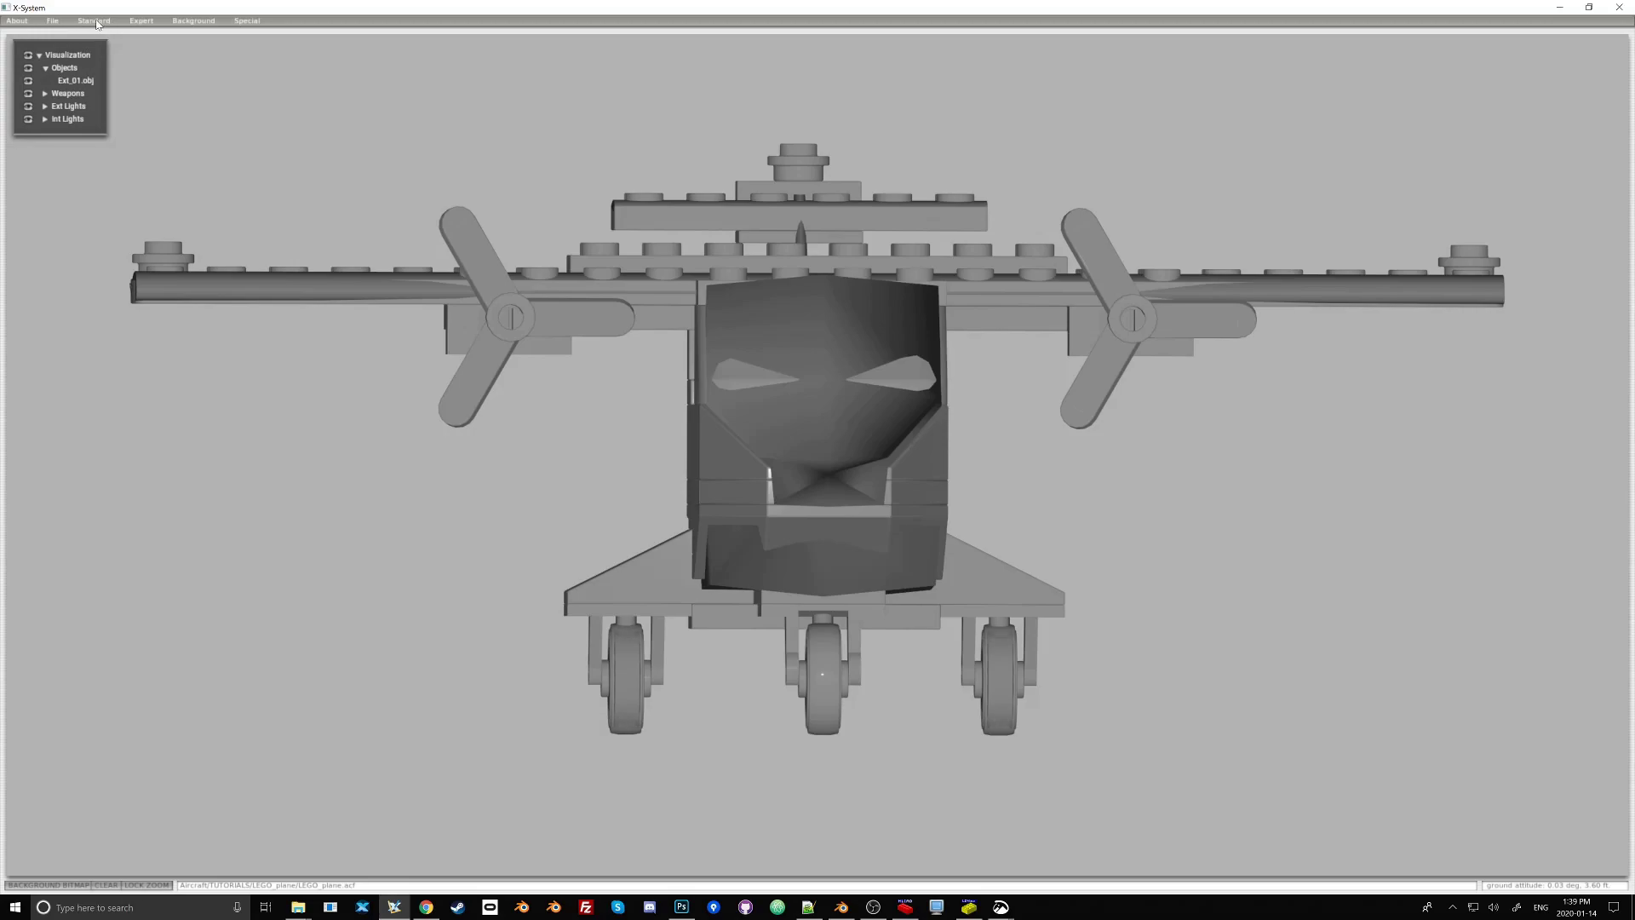
{"action": "left_click", "coordinate": [96, 21]}
{"action": "left_click", "coordinate": [99, 32]}
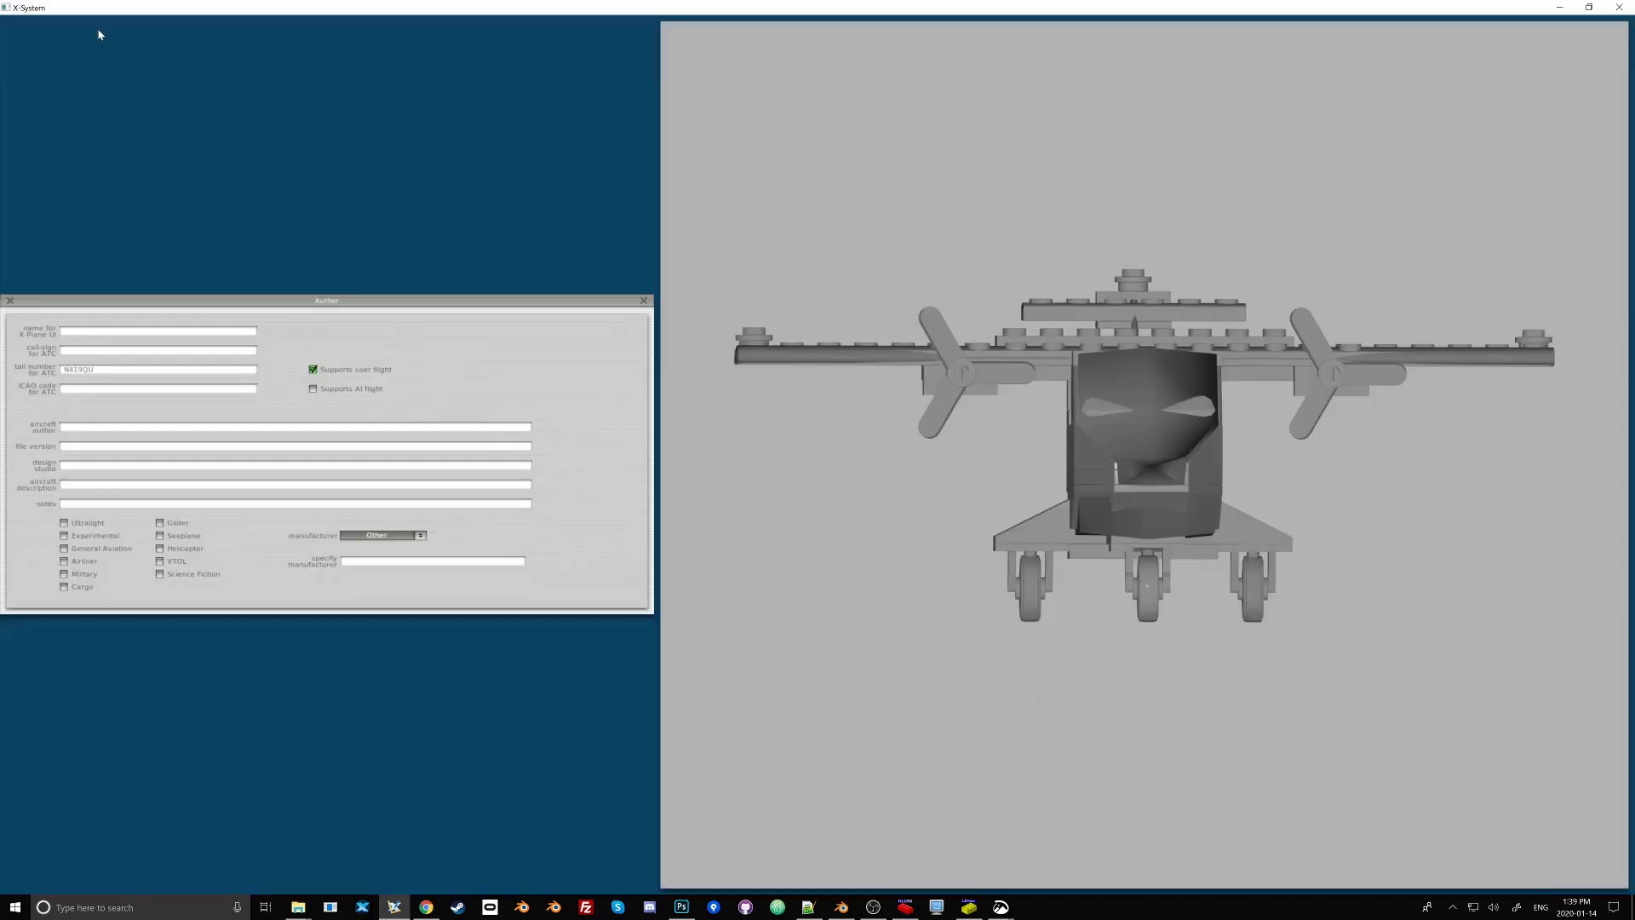
{"action": "left_click", "coordinate": [101, 333]}
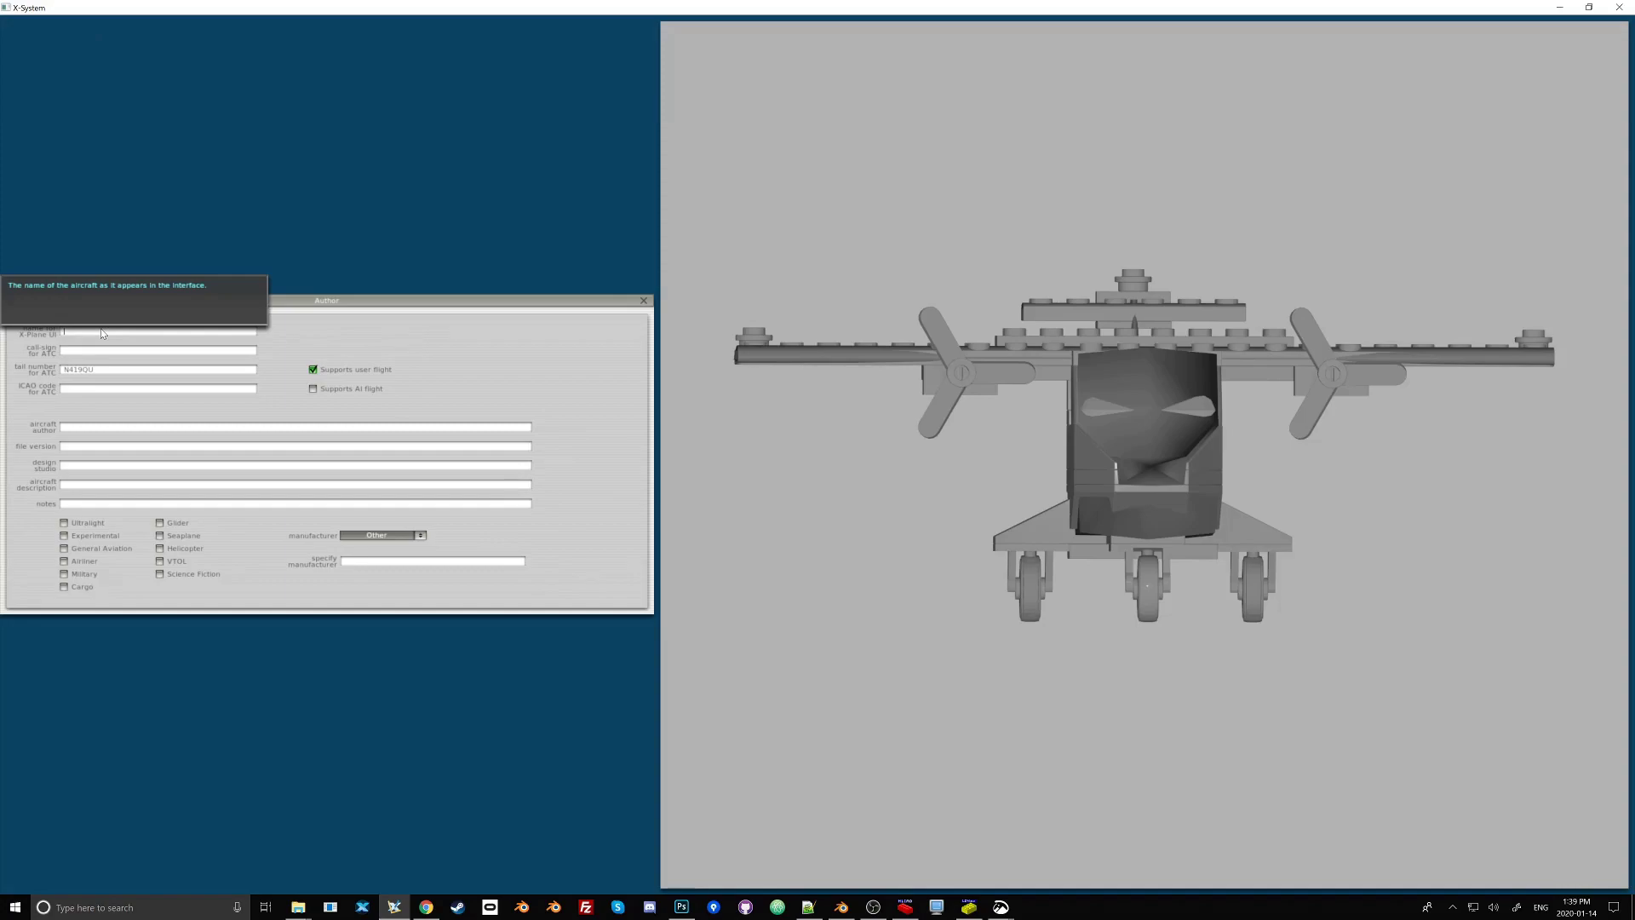
{"action": "type", "text": "LEGO plane"}
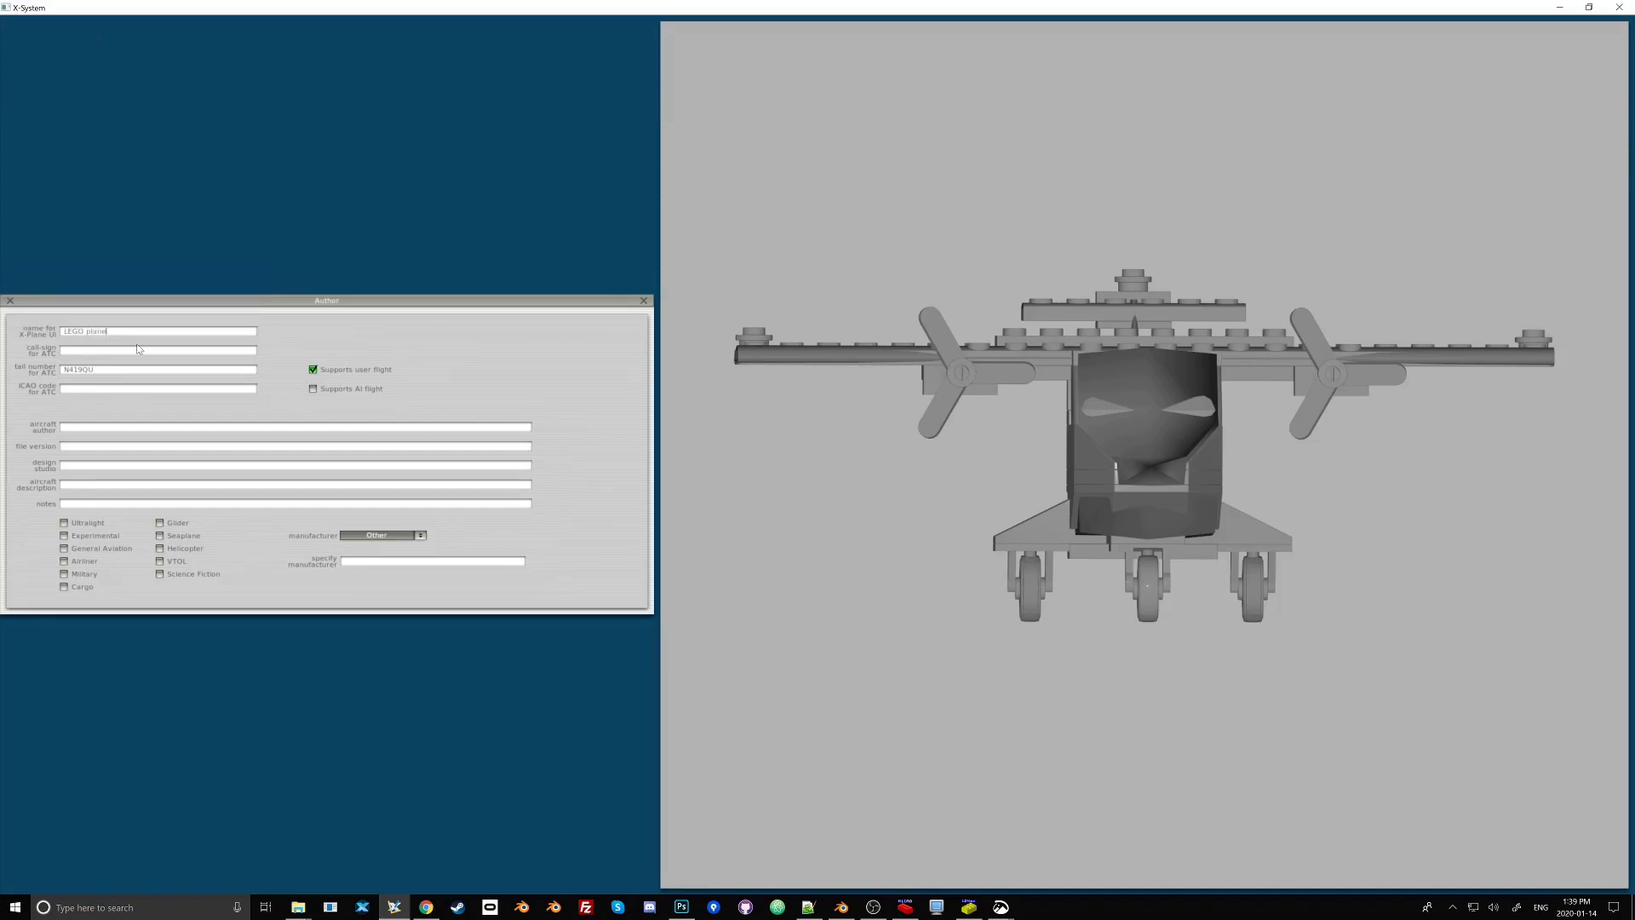
{"action": "left_click", "coordinate": [644, 300]}
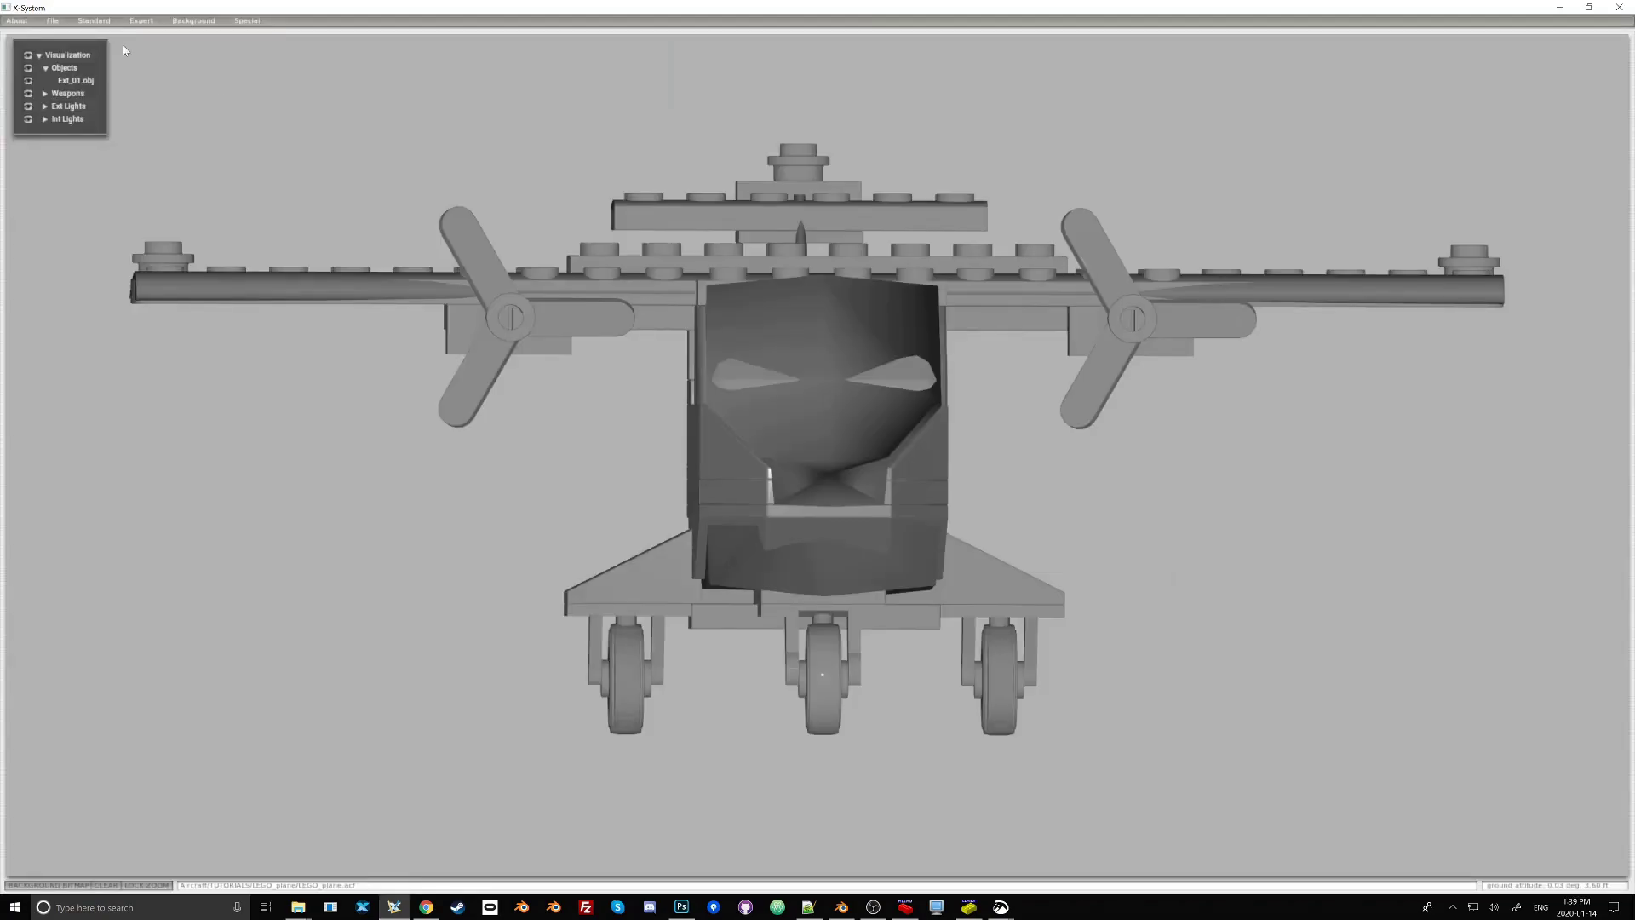
- Place the pilot's viewpoint and define the airspeed limits in the viewpoint settings
{"action": "left_click", "coordinate": [93, 23]}
{"action": "left_click", "coordinate": [97, 40]}
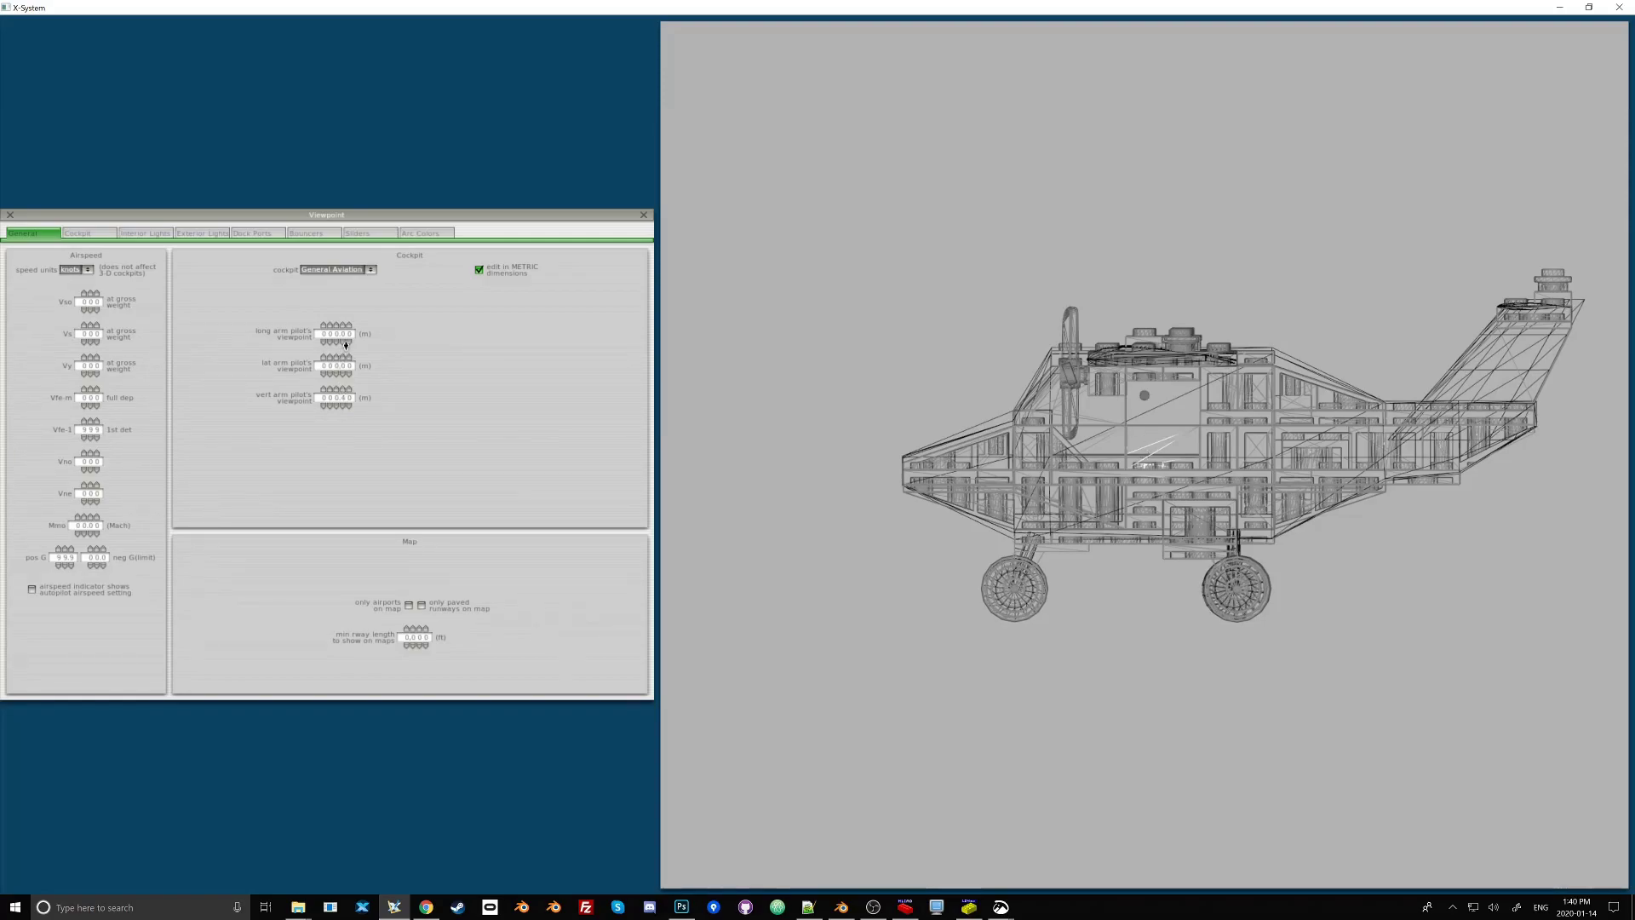
{"action": "left_click", "coordinate": [645, 215]}
{"action": "left_click", "coordinate": [109, 22]}
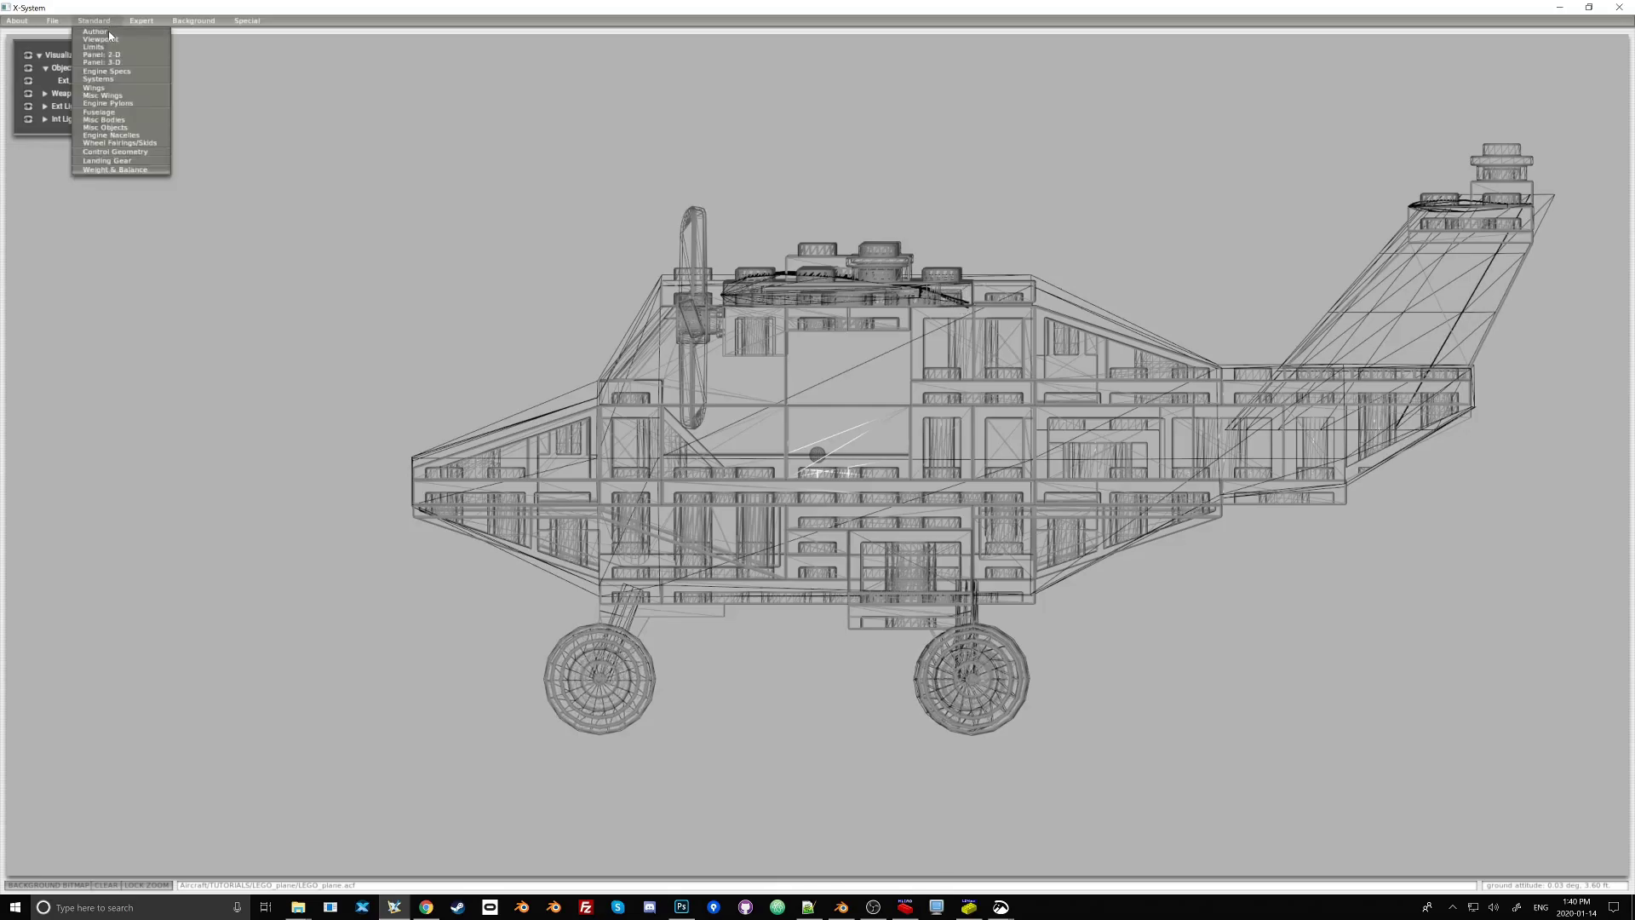
{"action": "left_click", "coordinate": [106, 39]}
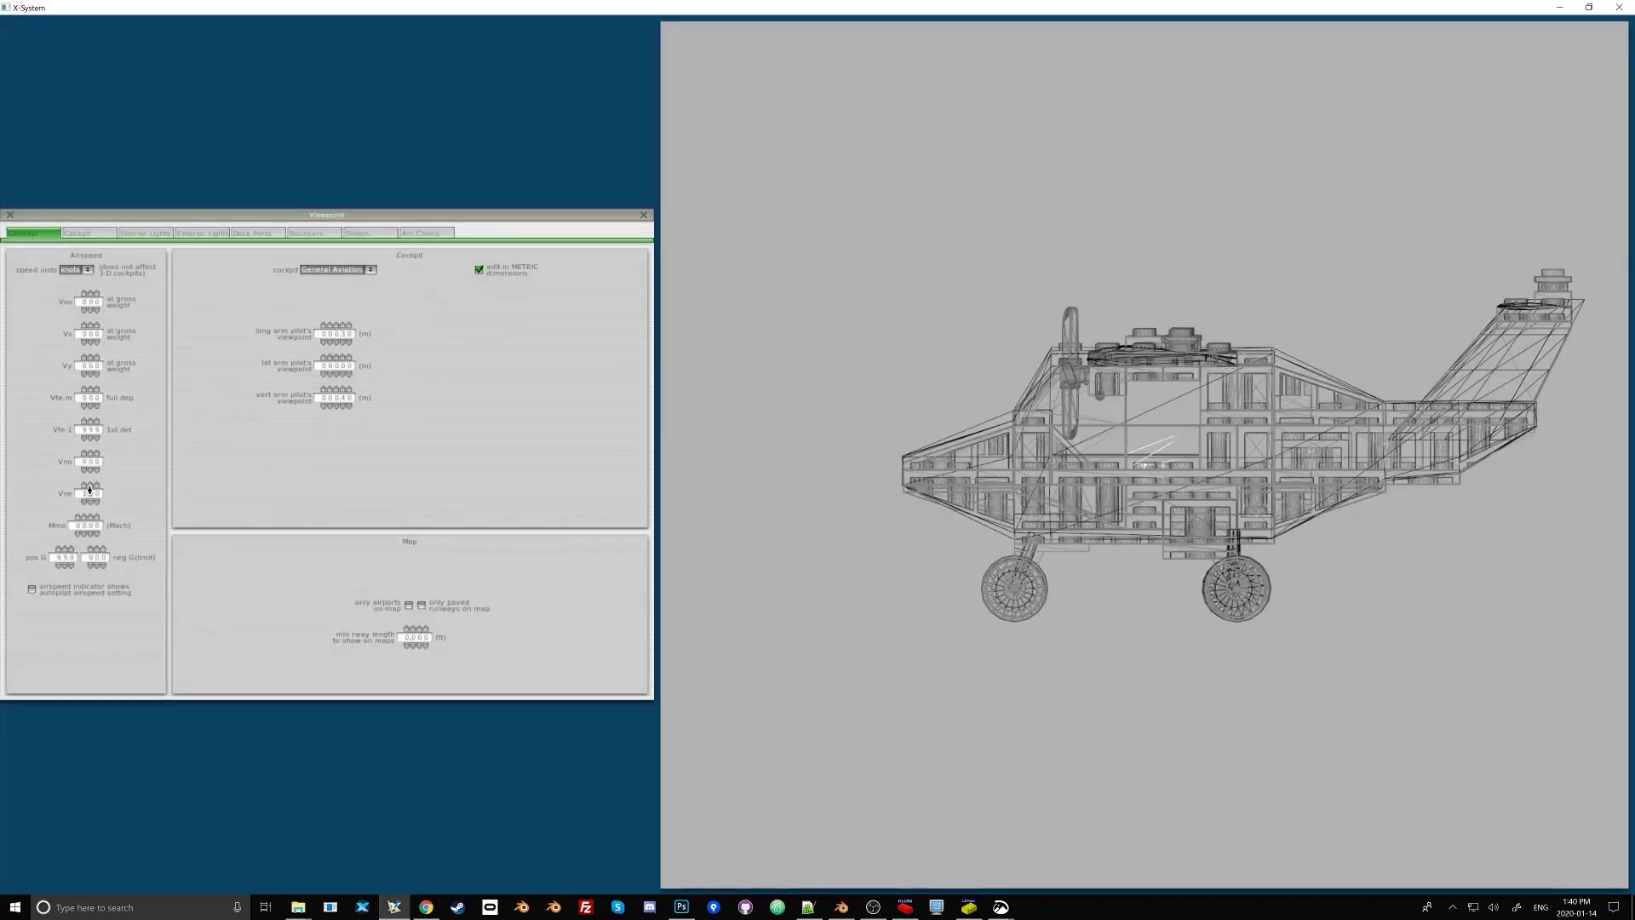
- Define the aircraft's center of gravity and weights in the weight and balance settings
{"action": "left_click", "coordinate": [99, 20]}
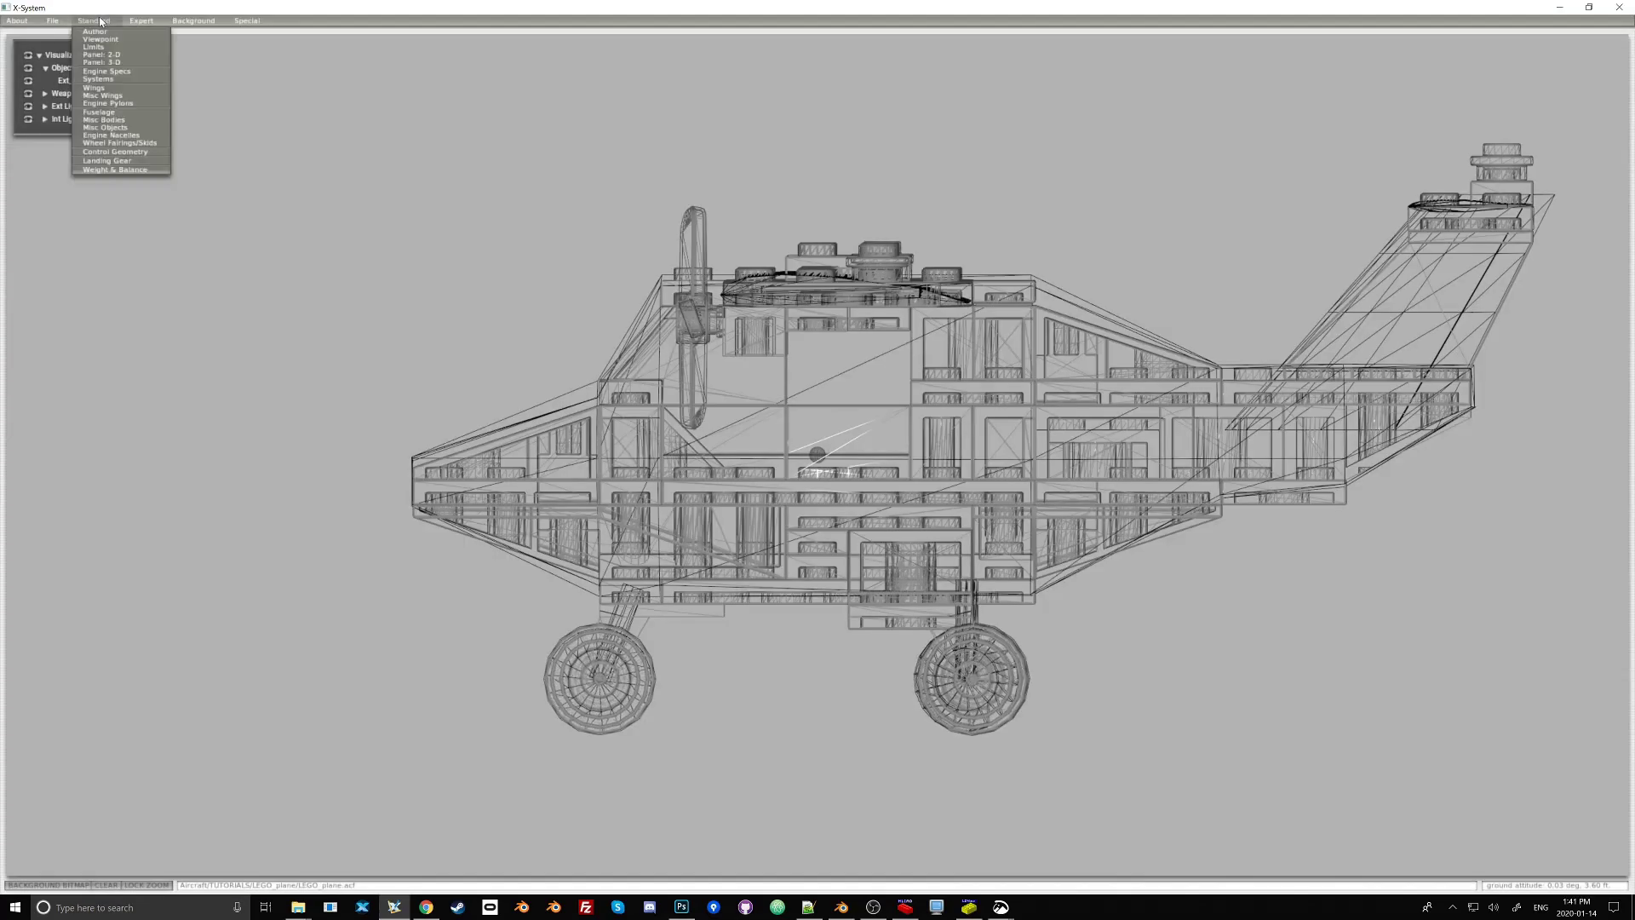
{"action": "left_click", "coordinate": [116, 170]}
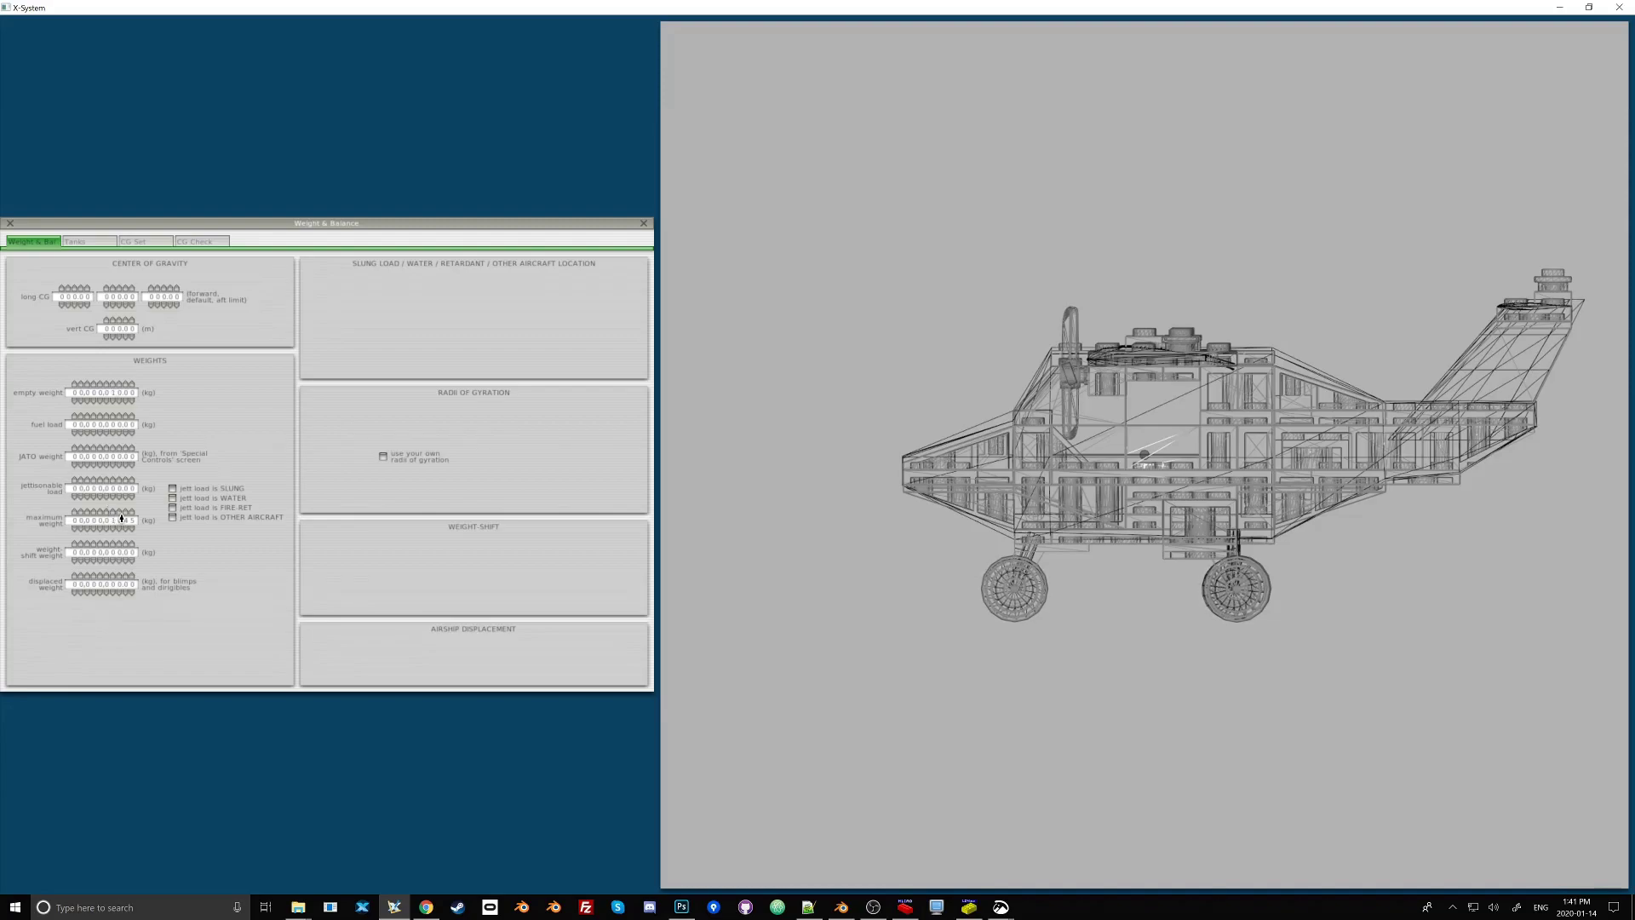
{"action": "left_click", "coordinate": [10, 223]}
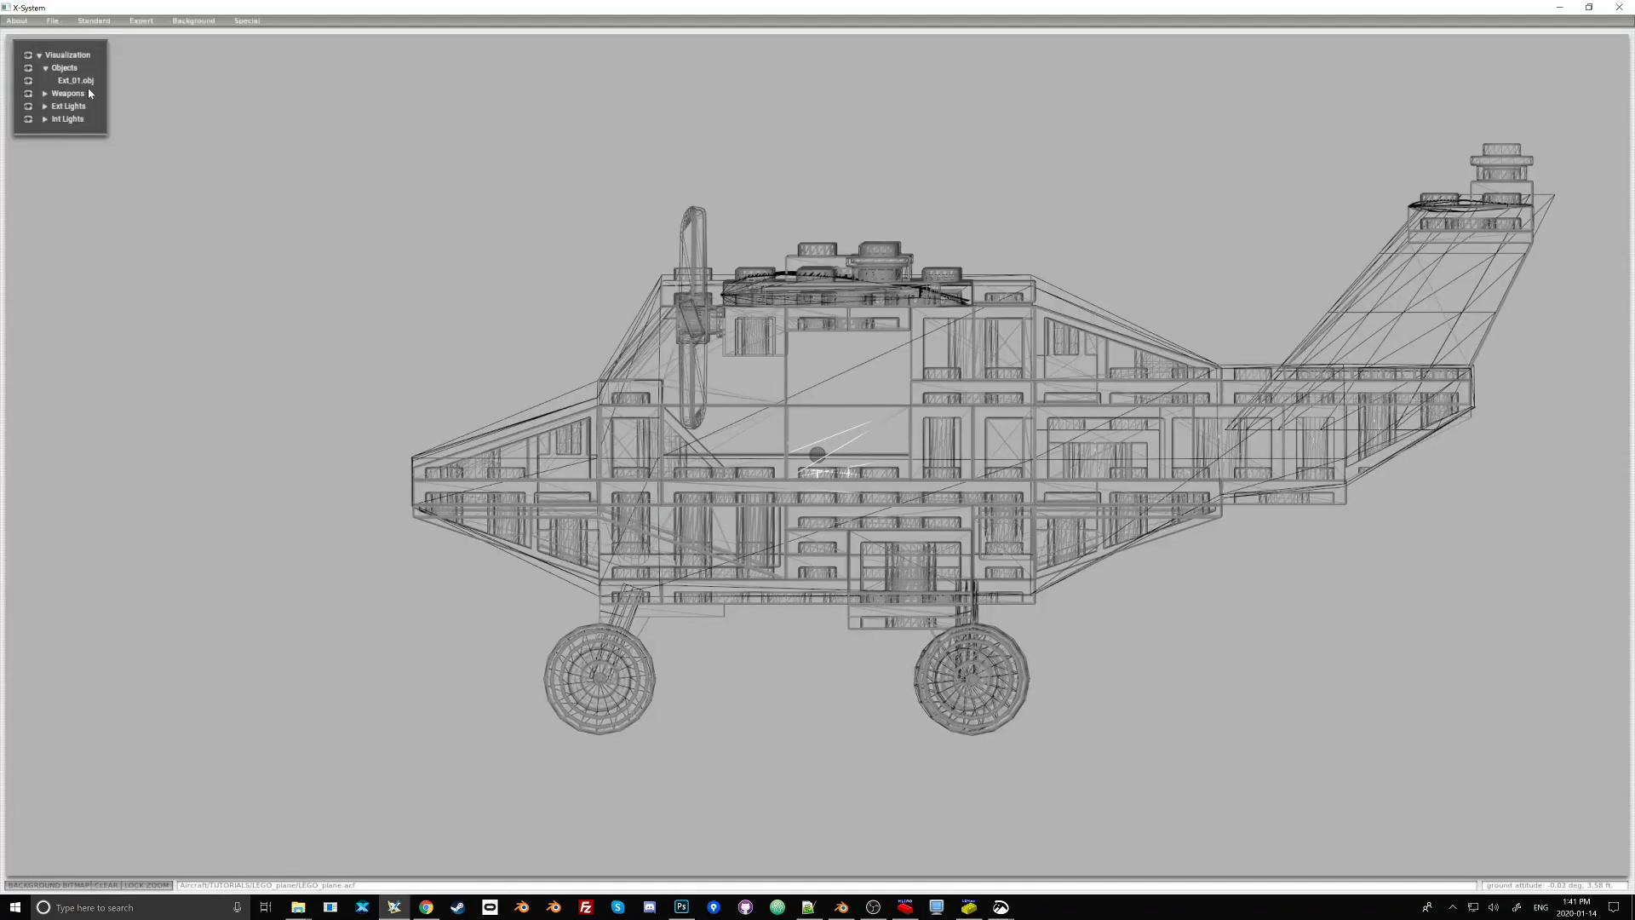
- Set both engines' type to electric in the engine specifications
{"action": "left_click", "coordinate": [94, 21]}
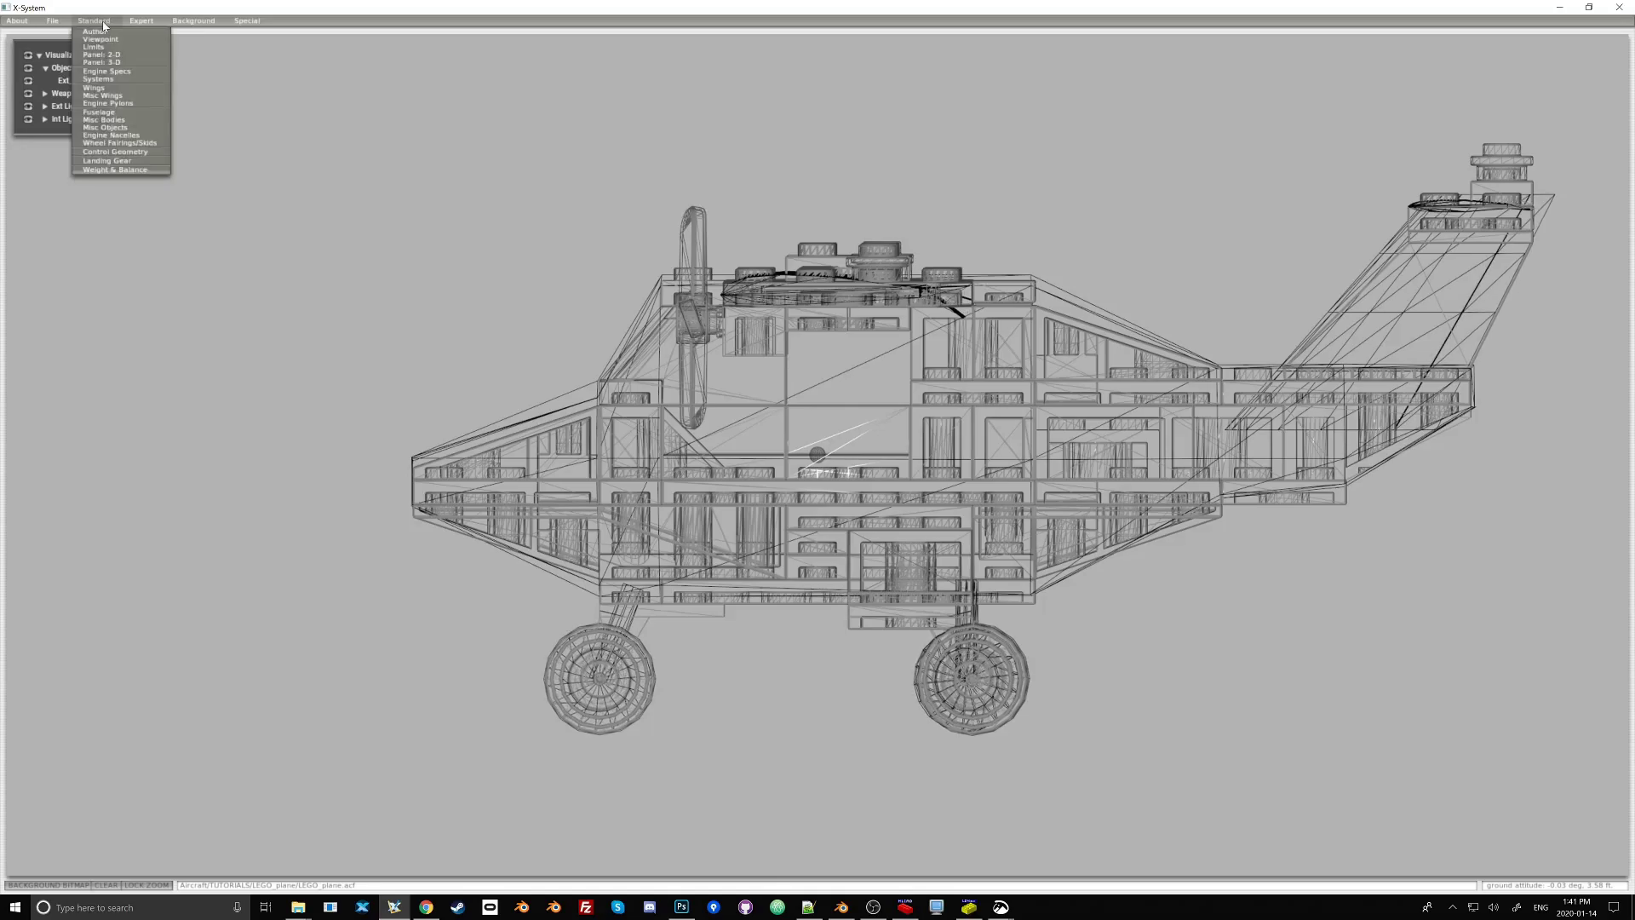
{"action": "left_click", "coordinate": [106, 72]}
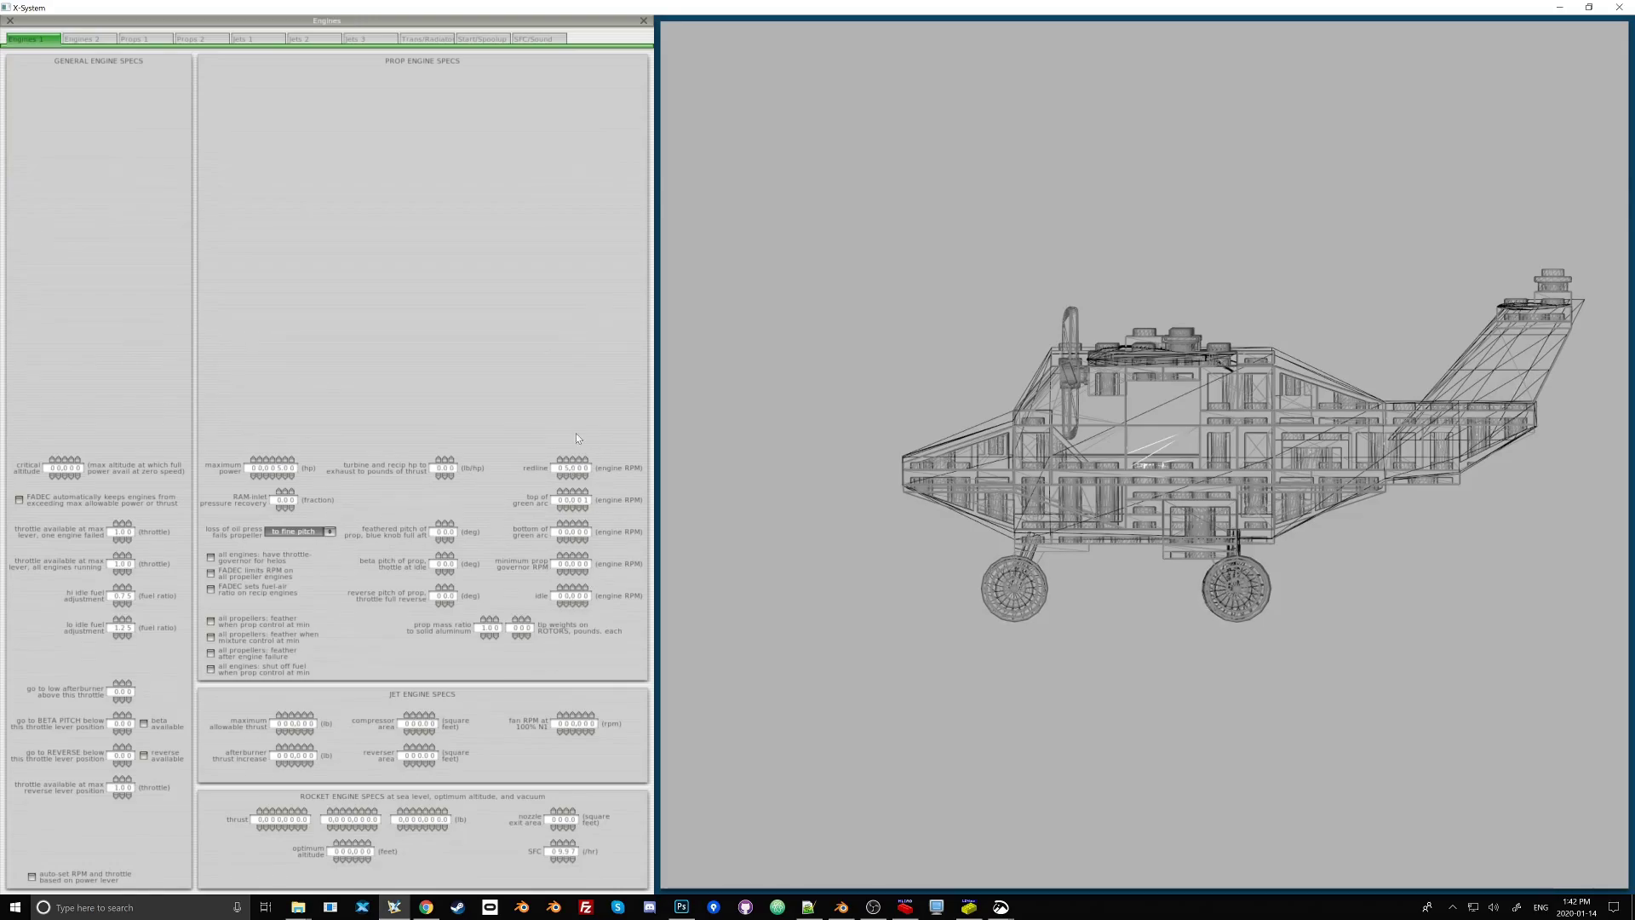
{"action": "left_click", "coordinate": [76, 40]}
{"action": "left_click", "coordinate": [99, 462]}
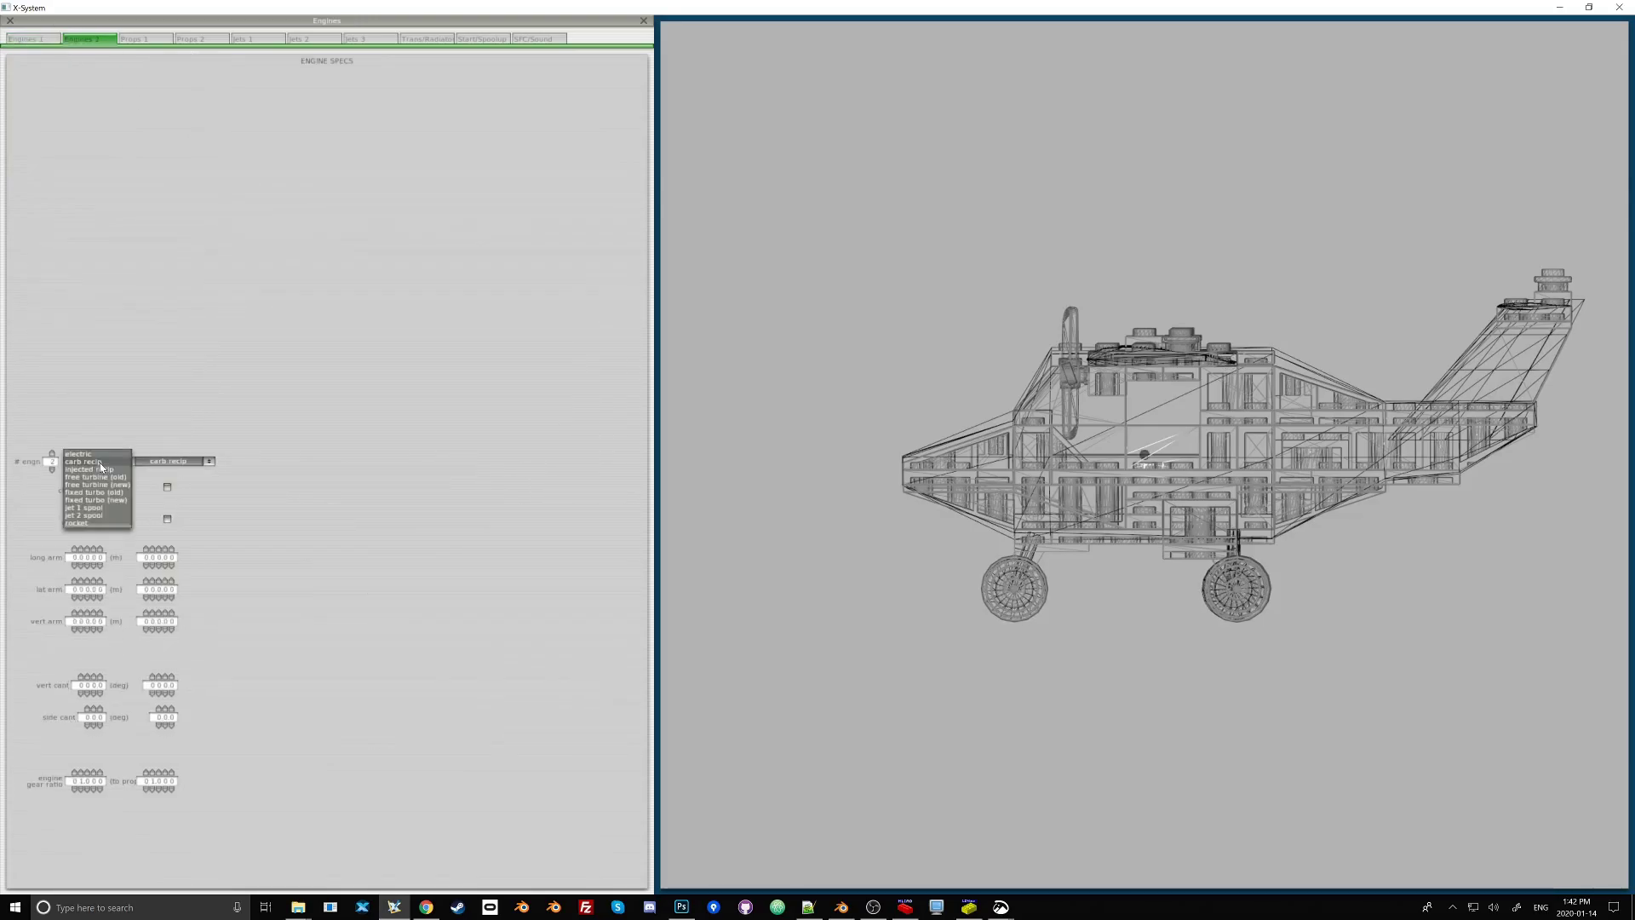
{"action": "left_click", "coordinate": [100, 454]}
{"action": "left_click", "coordinate": [157, 463]}
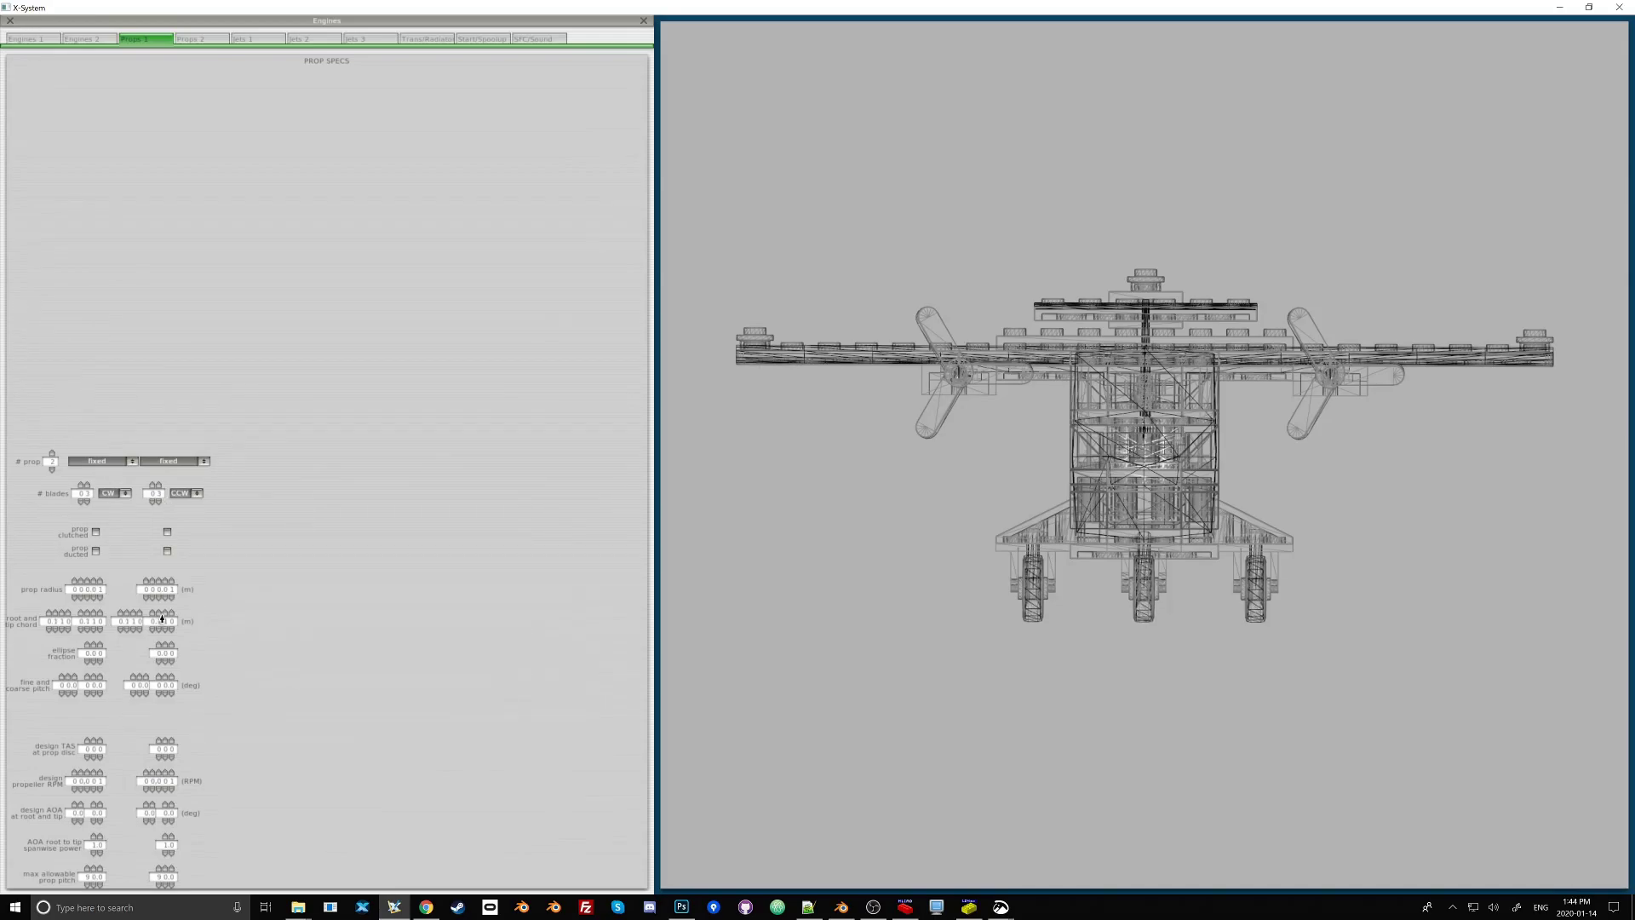
- Set the radius of both propellers to 0.50 m so they match the LEGO propellers
{"action": "left_click", "coordinate": [165, 585]}
{"action": "left_click", "coordinate": [169, 600]}
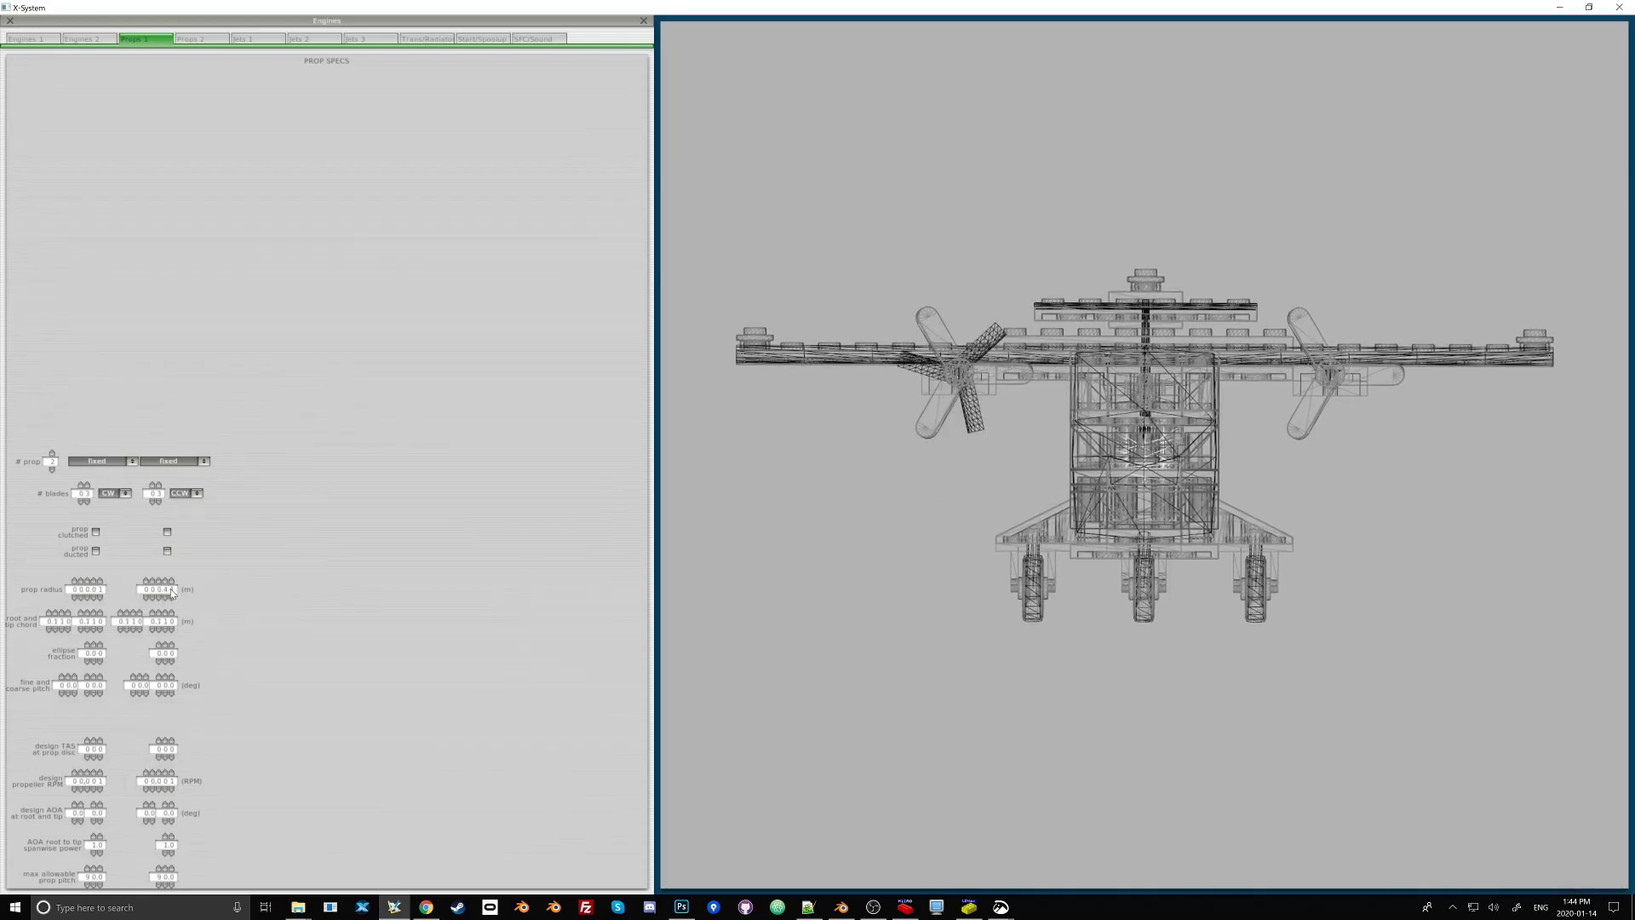
{"action": "left_click", "coordinate": [175, 585]}
{"action": "left_click", "coordinate": [175, 585]}
{"action": "left_click", "coordinate": [95, 584]}
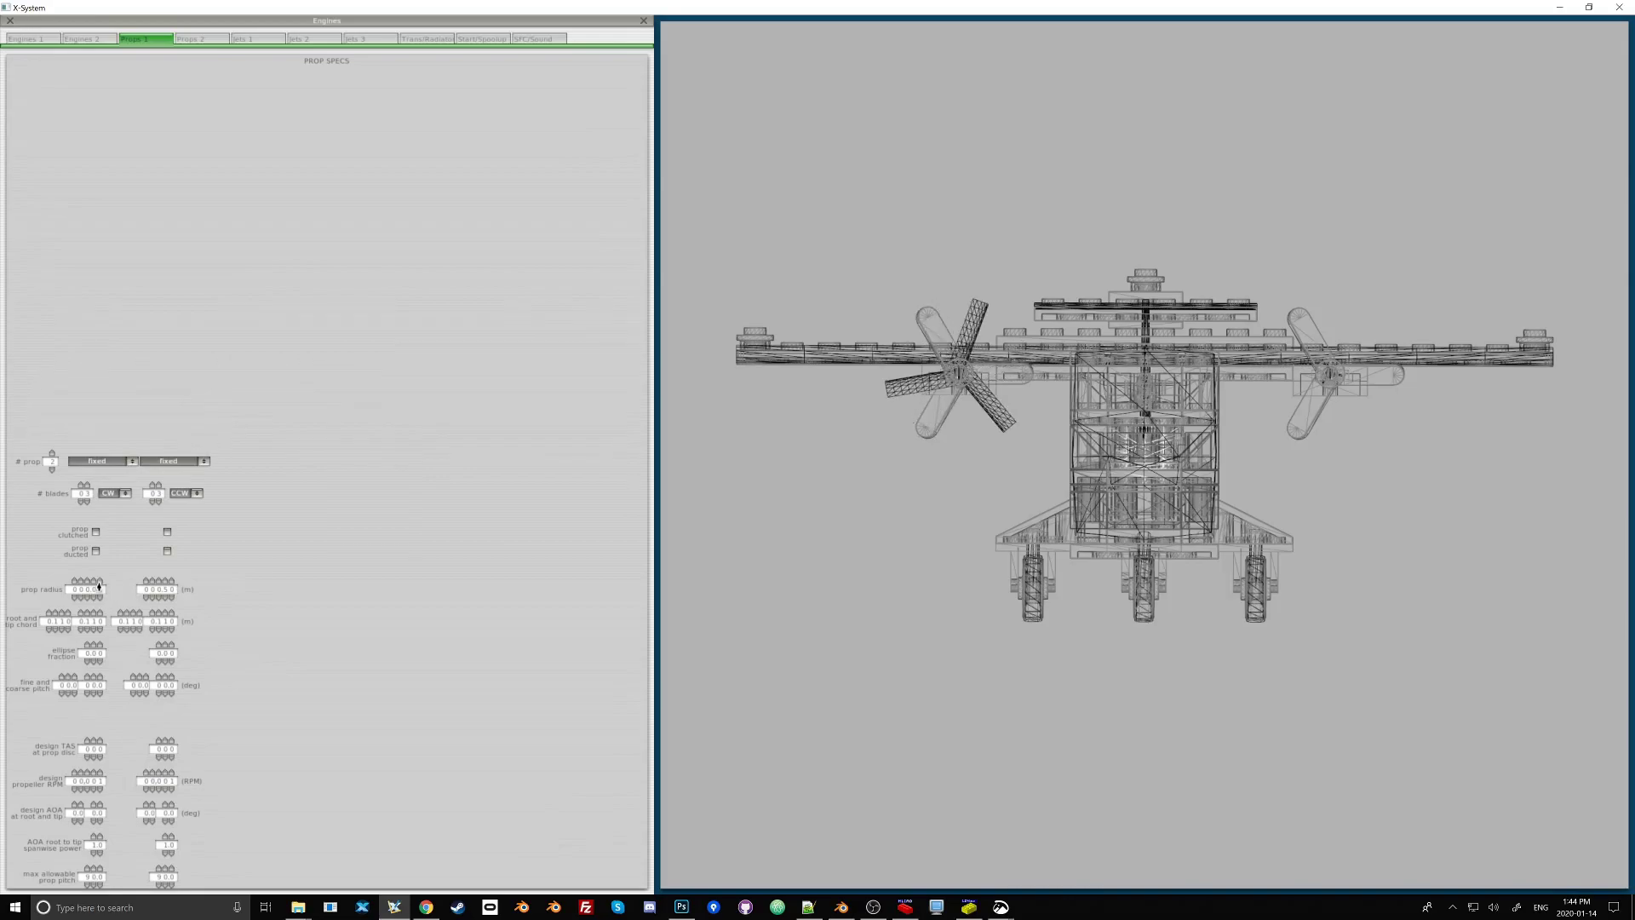
{"action": "left_click", "coordinate": [95, 584]}
{"action": "left_click", "coordinate": [95, 584]}
{"action": "left_click", "coordinate": [96, 584]}
{"action": "left_click", "coordinate": [95, 584]}
{"action": "left_click", "coordinate": [102, 598]}
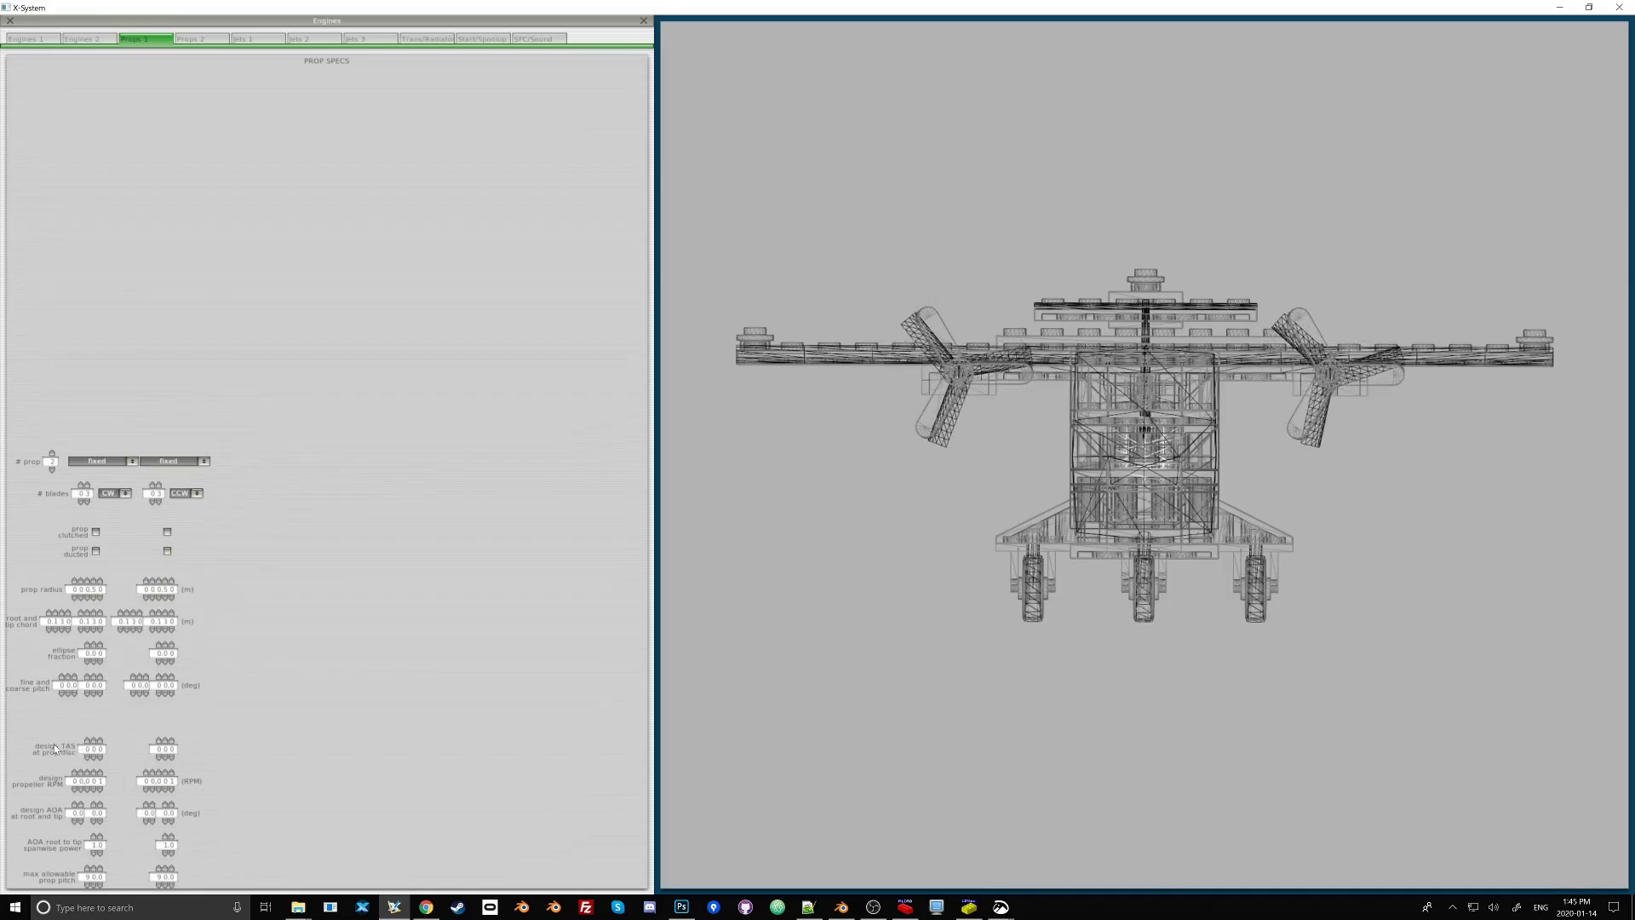
- Raise the design airspeed and design RPM of both propellers, and check the propellers against the object from the side
{"action": "scroll", "coordinate": [91, 746], "scroll_direction": "up", "scroll_amount": 7}
{"action": "scroll", "coordinate": [166, 745], "scroll_direction": "up", "scroll_amount": 5}
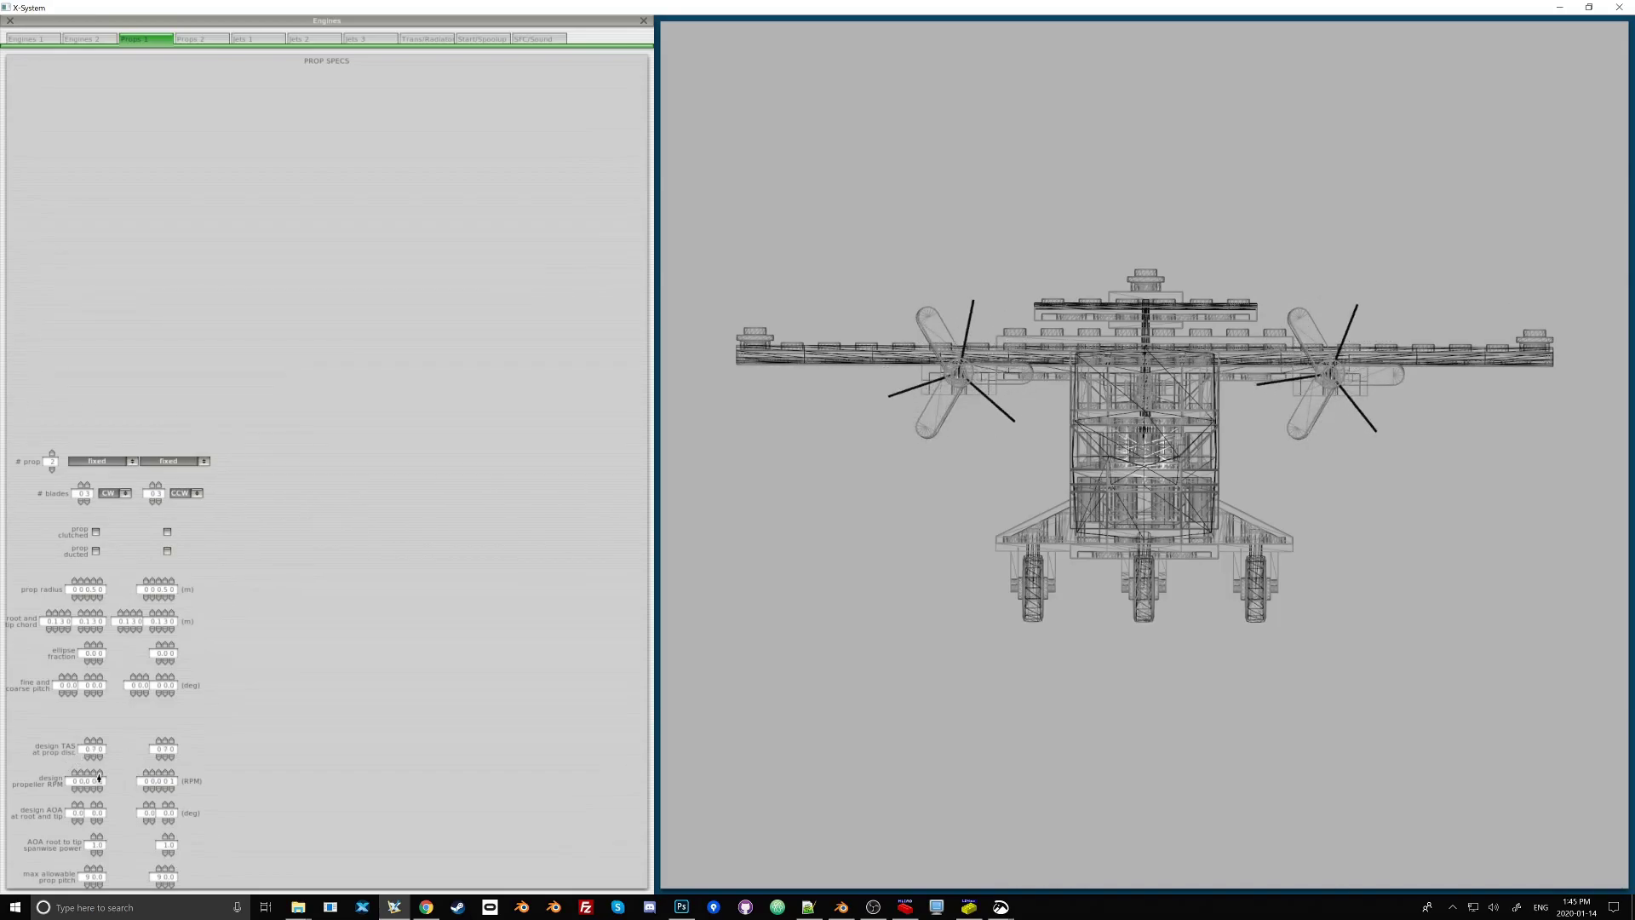
{"action": "scroll", "coordinate": [86, 780], "scroll_direction": "up", "scroll_amount": 5}
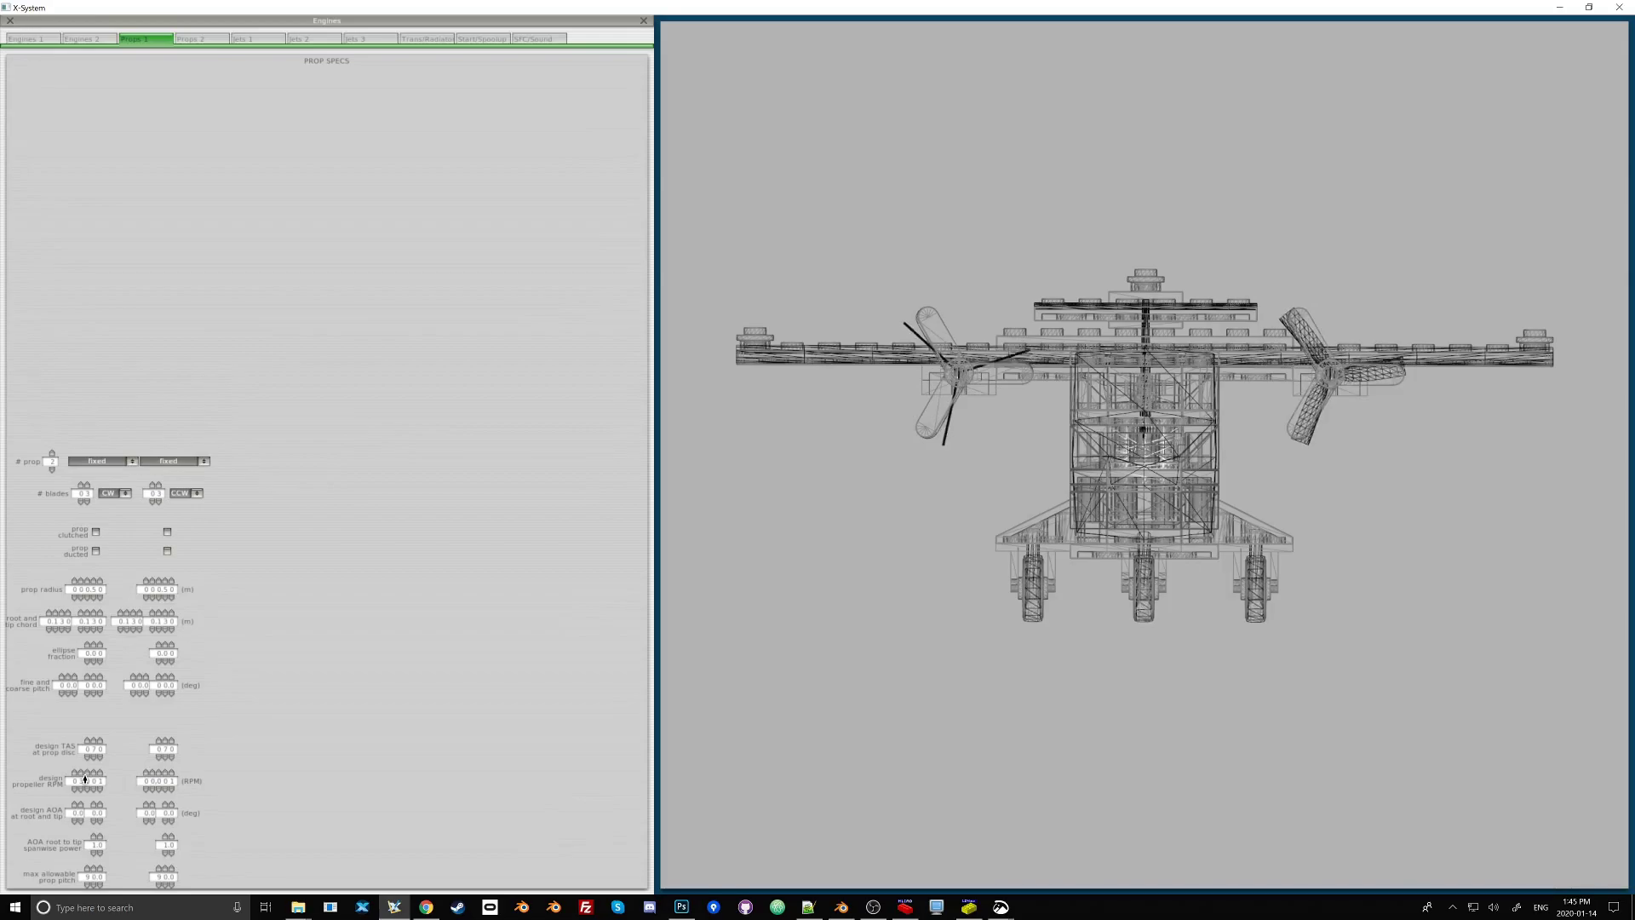
{"action": "left_click_drag", "start_coordinate": [154, 780], "coordinate": [154, 777]}
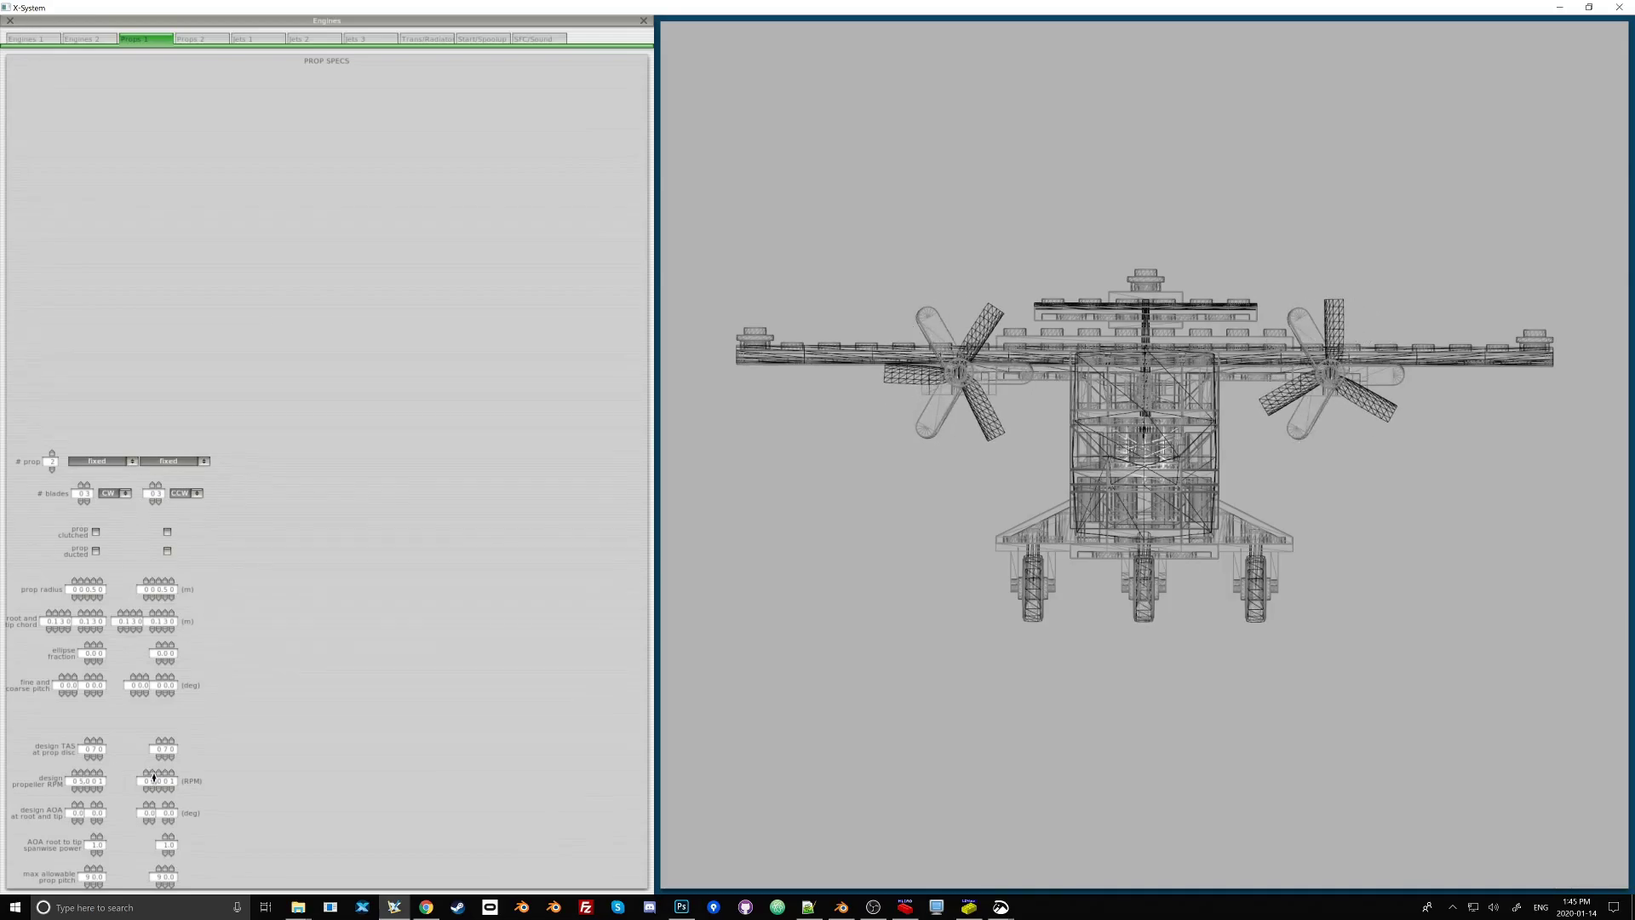
{"action": "key", "text": "Left"}
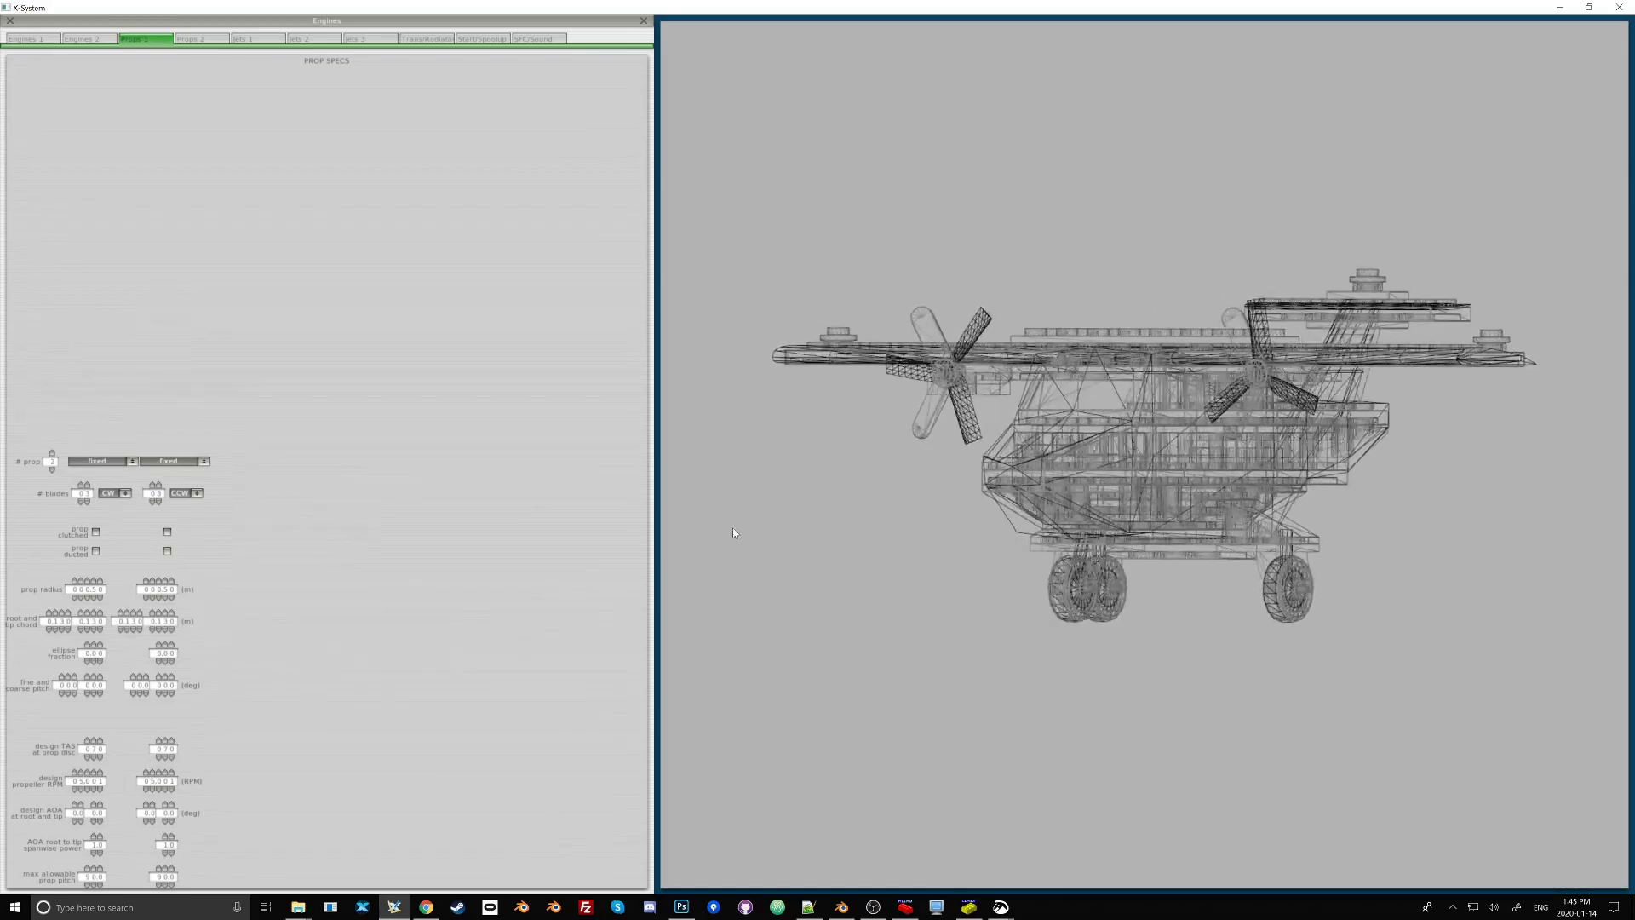
{"action": "key", "text": "Left"}
{"action": "key", "text": "Left"}
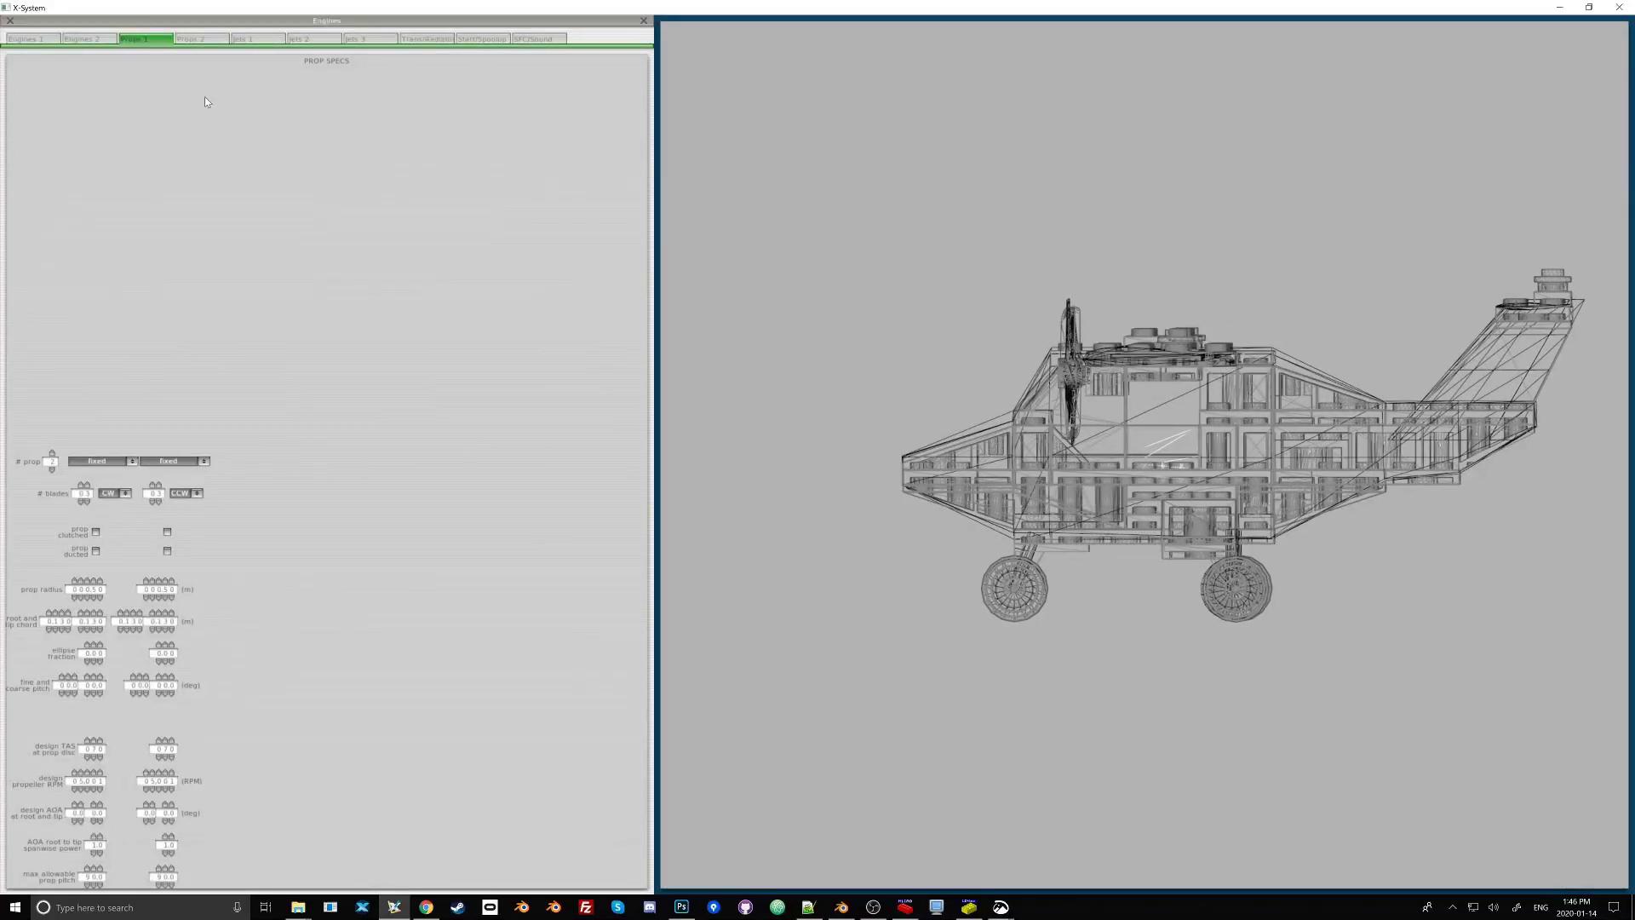
- Close the engine settings, save the aircraft file and return to the shaded view
{"action": "left_click", "coordinate": [10, 21]}
{"action": "left_click", "coordinate": [52, 20]}
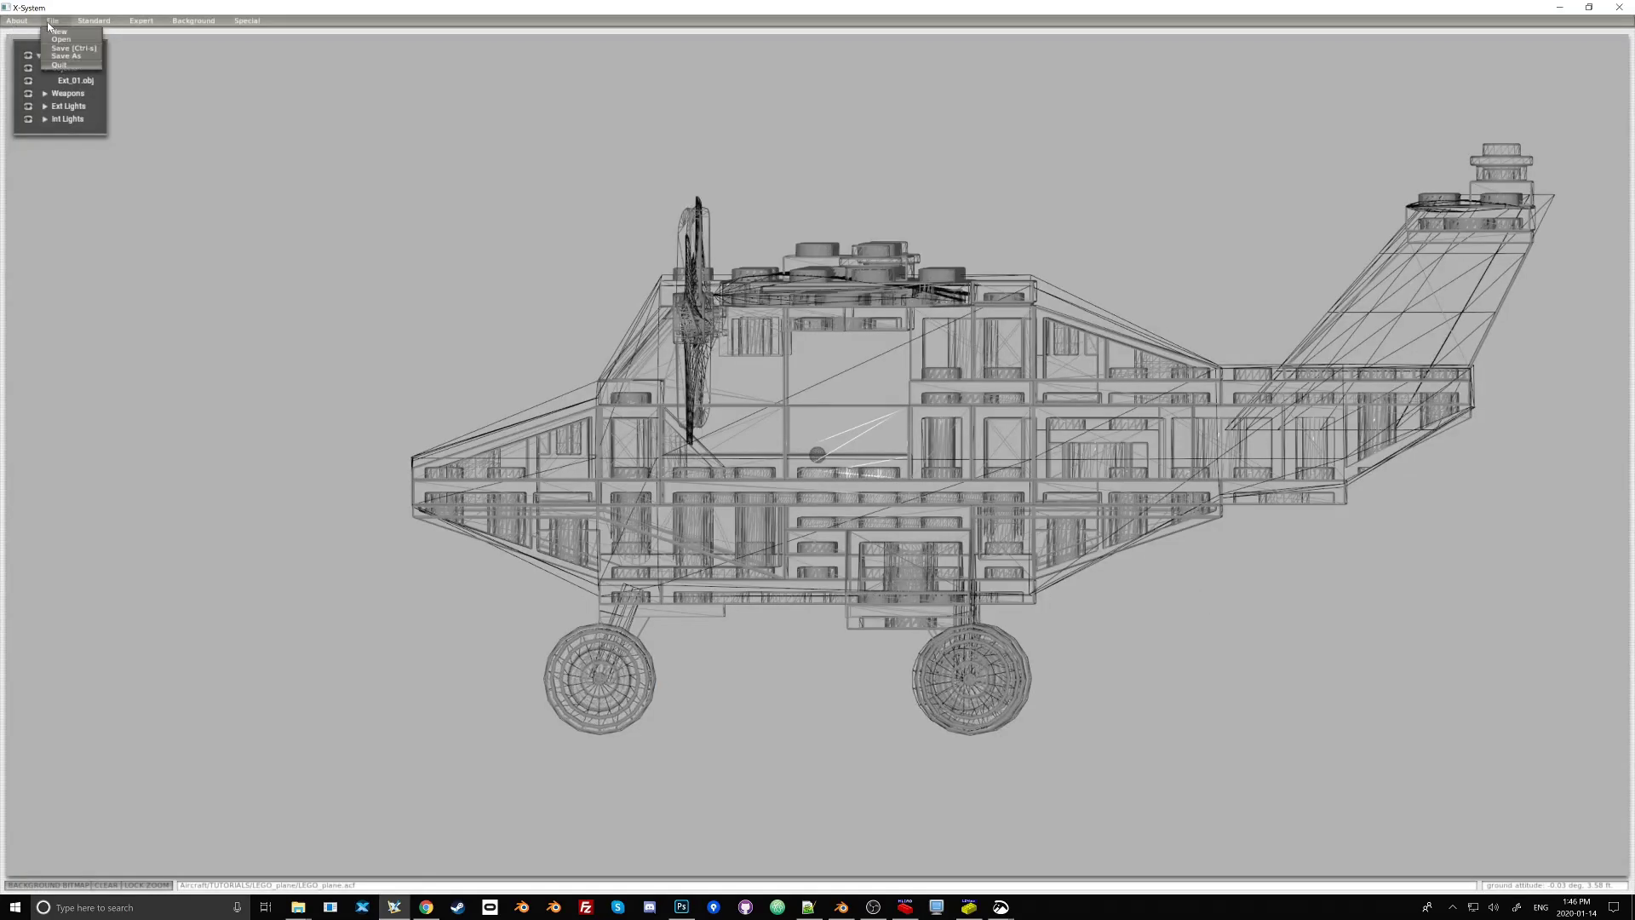
{"action": "left_click", "coordinate": [56, 49]}
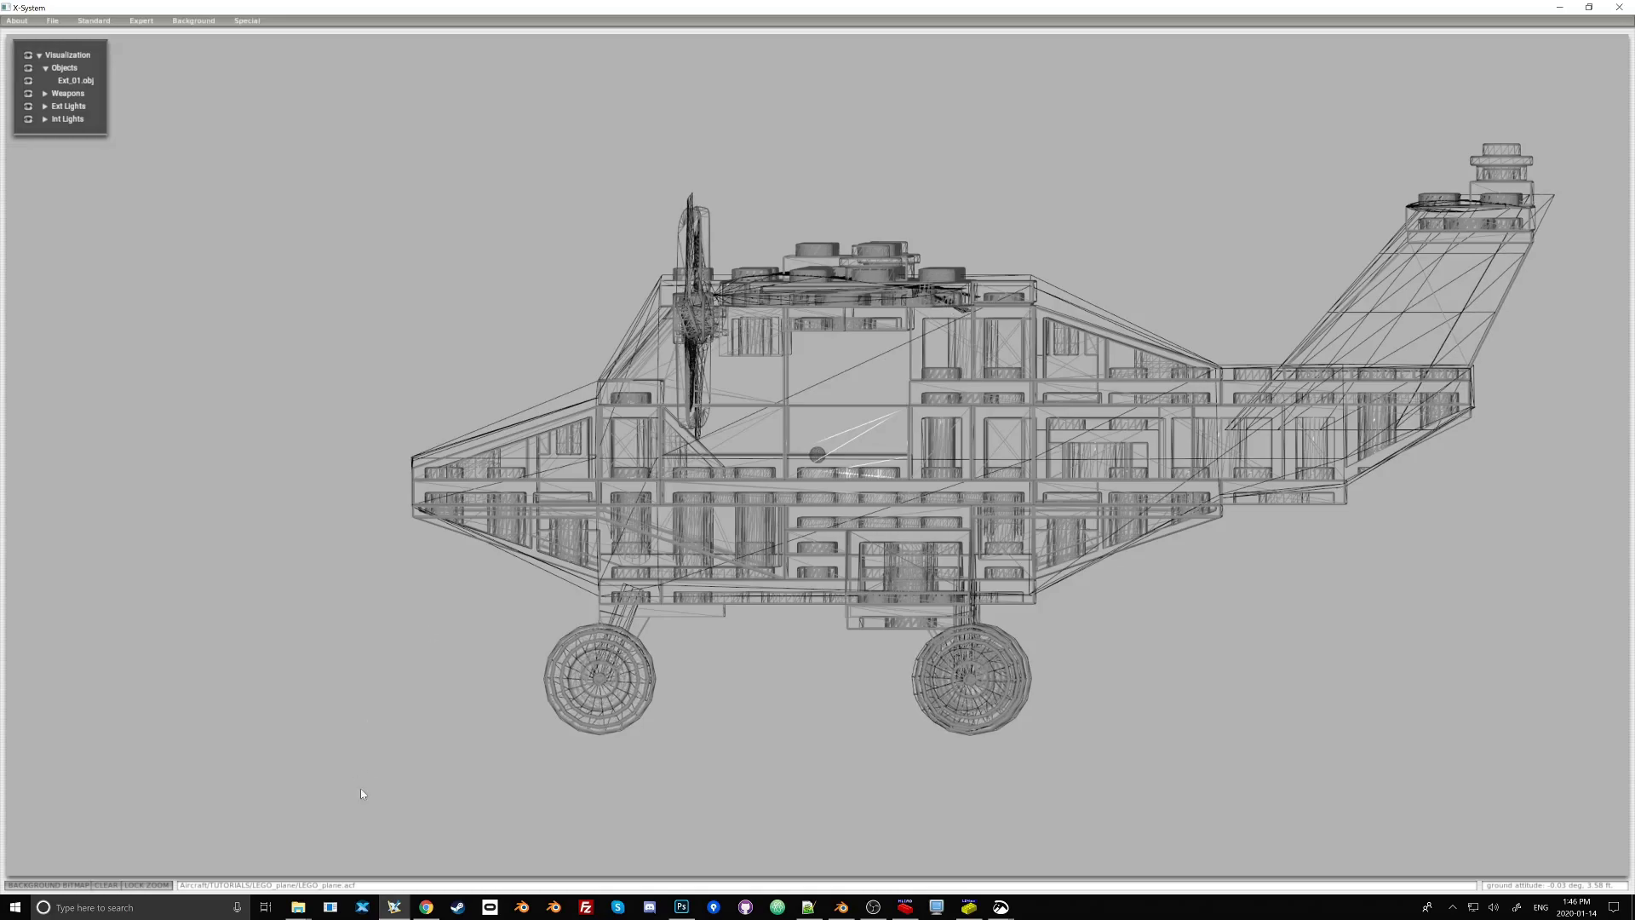
{"action": "key", "text": "space"}
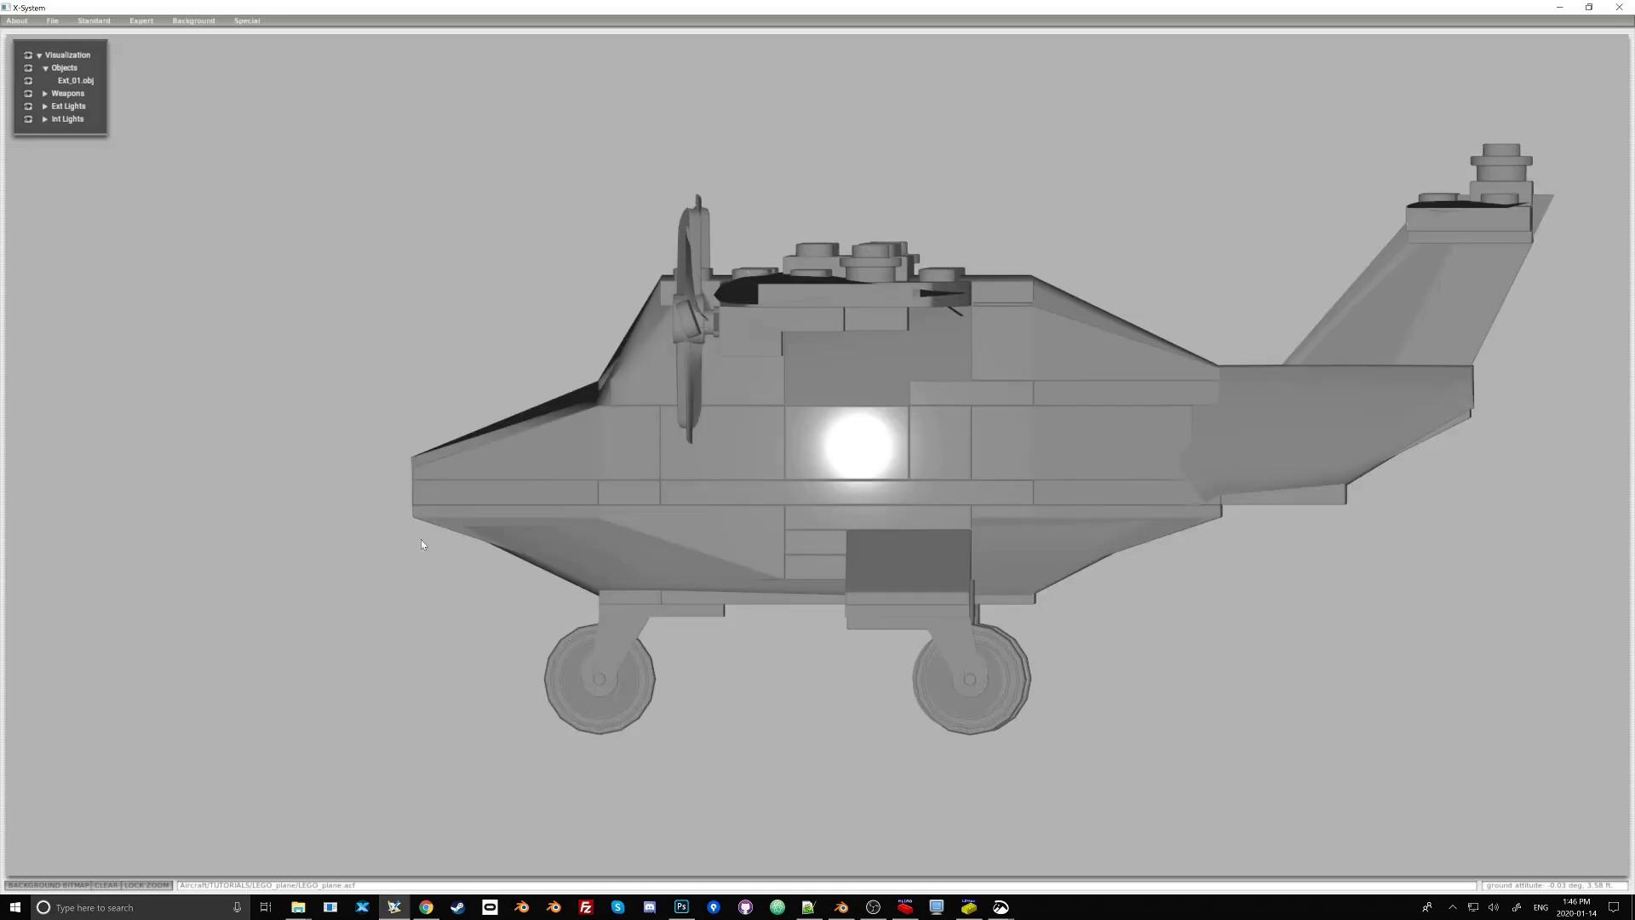
- Mark the Plane Maker body parts as invisible in the invisible parts settings, leaving the LEGO object as the visible model
{"action": "left_click", "coordinate": [142, 22]}
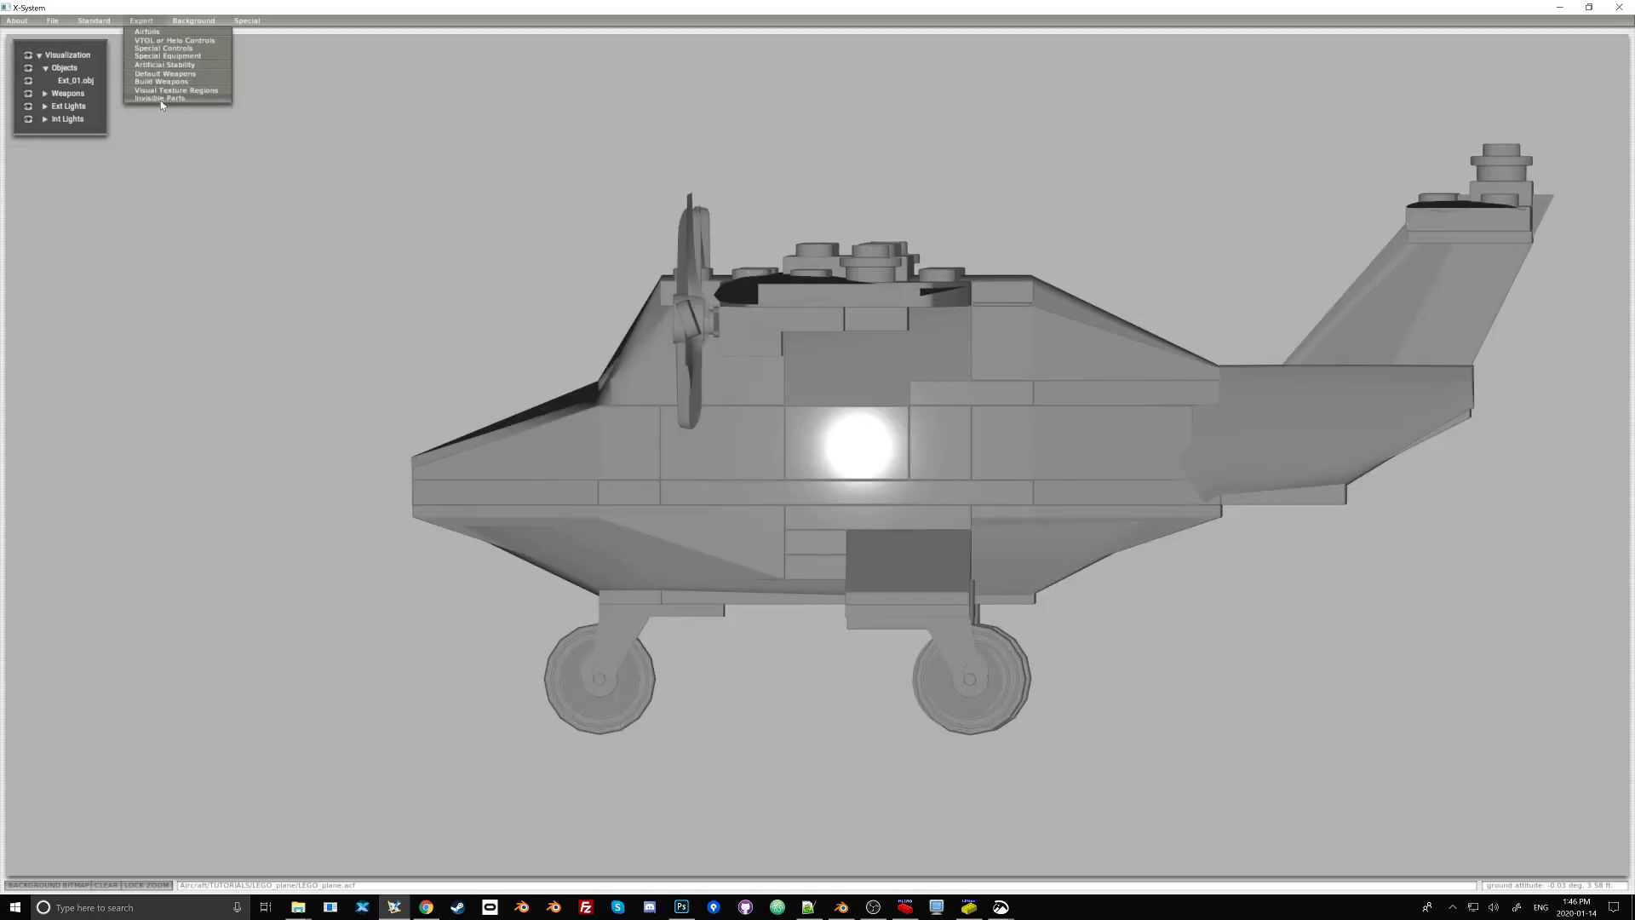
{"action": "left_click", "coordinate": [171, 94]}
{"action": "left_click", "coordinate": [262, 550]}
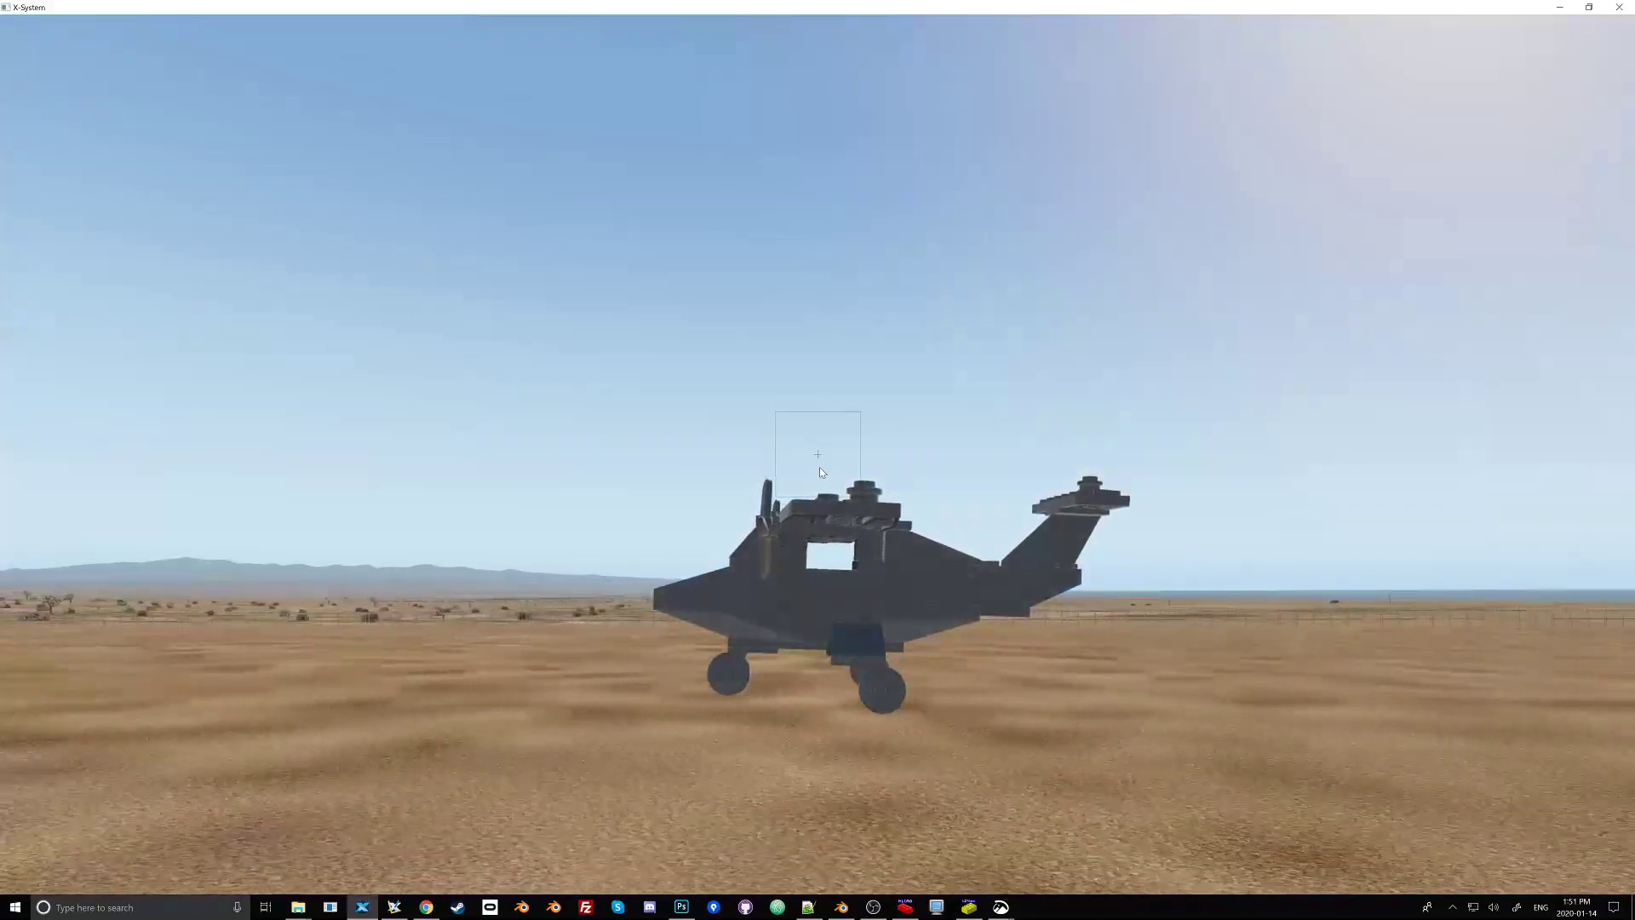
- In X-Plane, view the LEGO plane from behind at the runway with an external camera
{"action": "key", "text": "shift+1"}
{"action": "scroll", "coordinate": [819, 467], "scroll_direction": "up", "scroll_amount": 5}
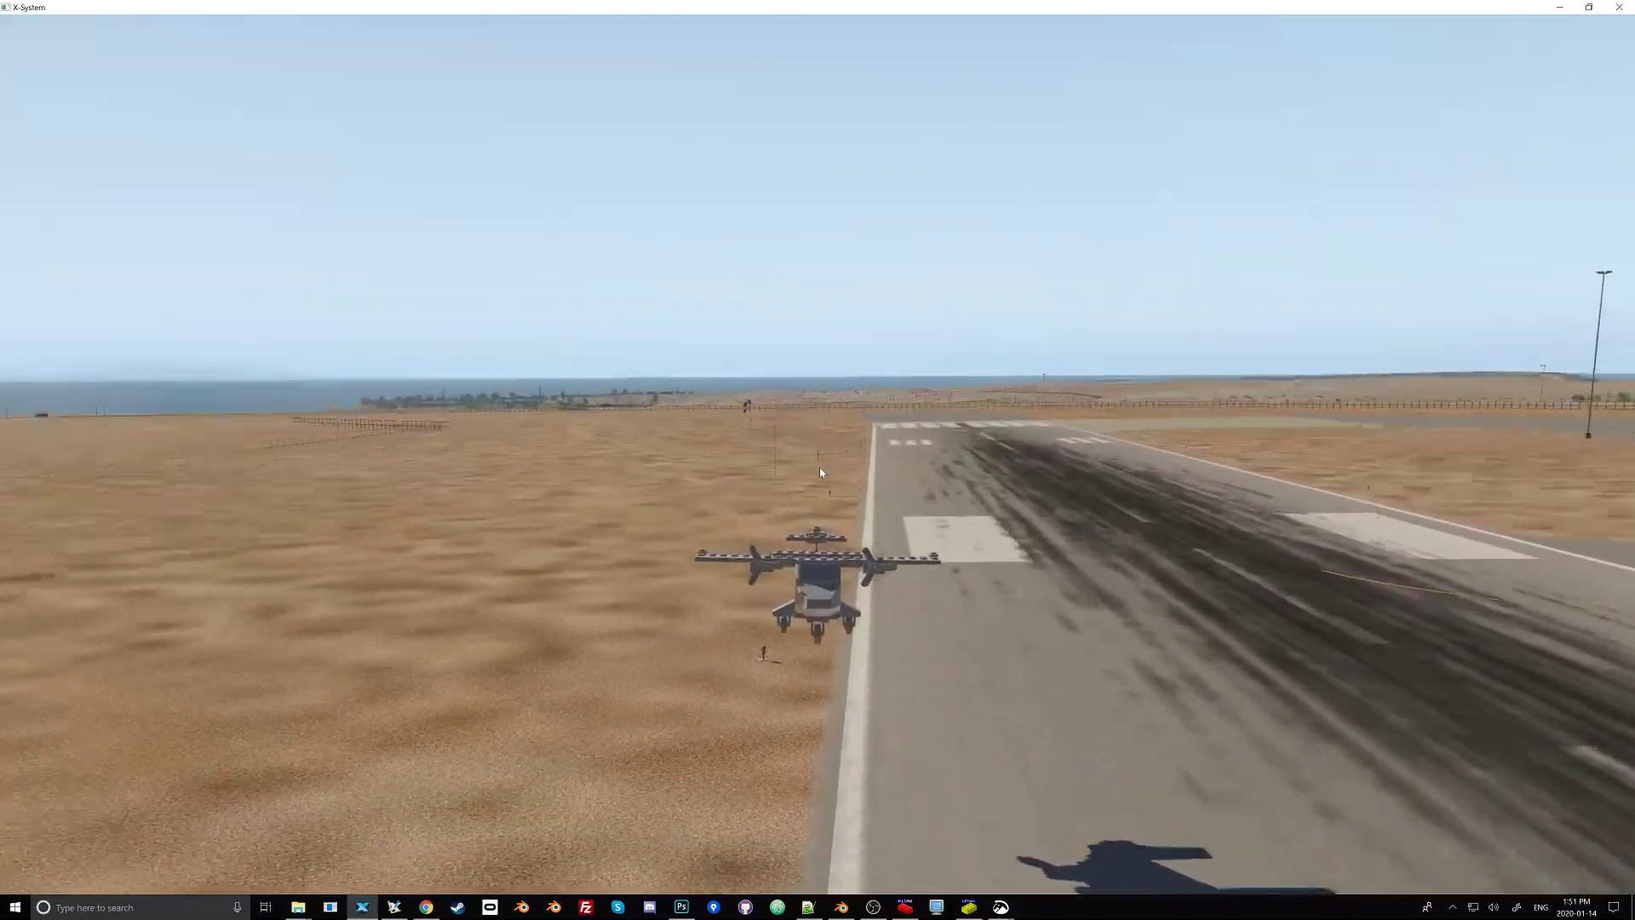